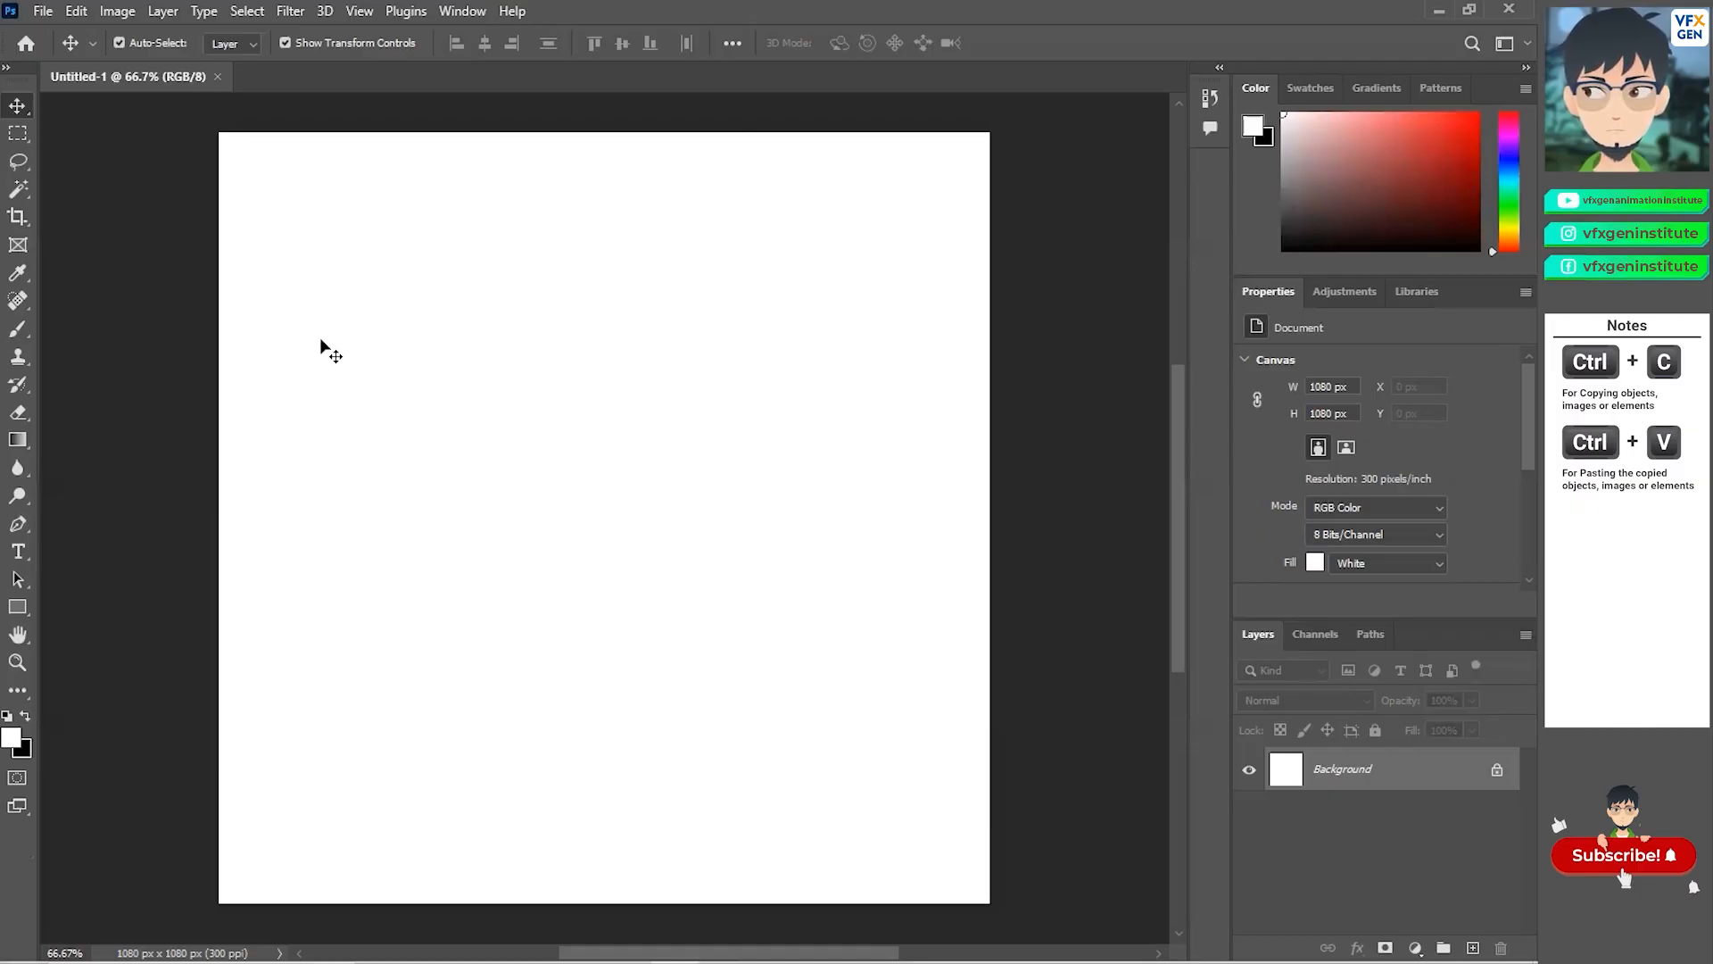
Open the new-document settings and examine the preset categories Saved, Photo, Print, Art & Illustration, Web, Mobile, and Film & Video.
left_click(42, 11)
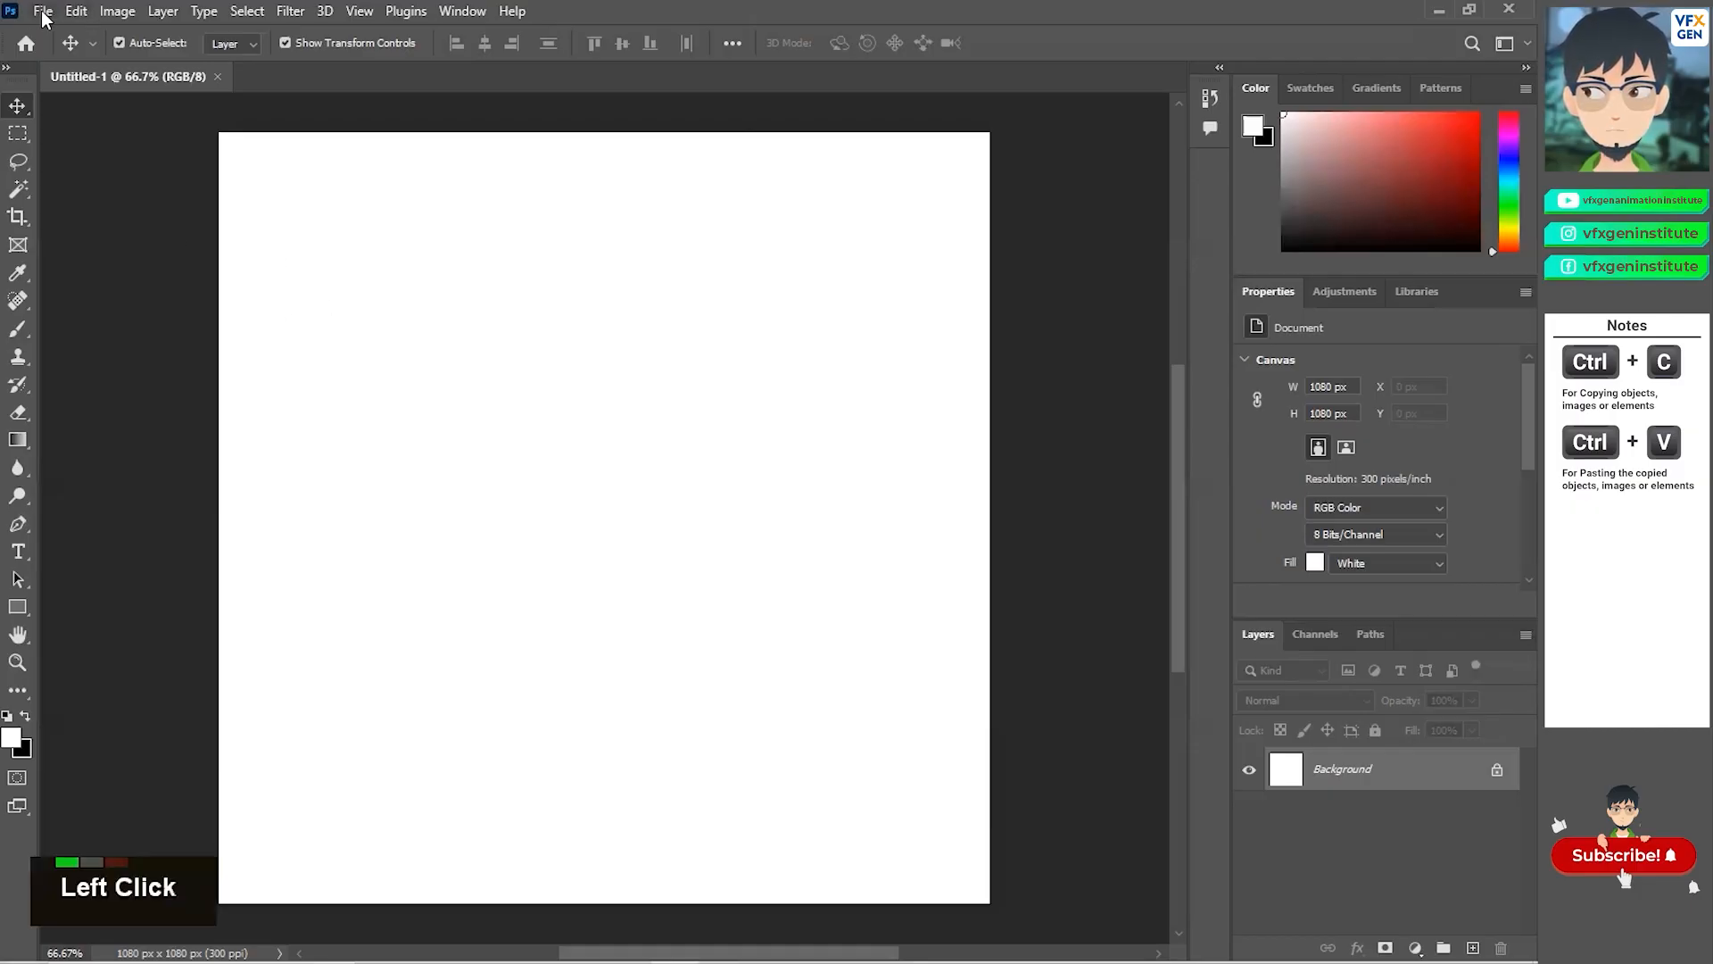
left_click(66, 36)
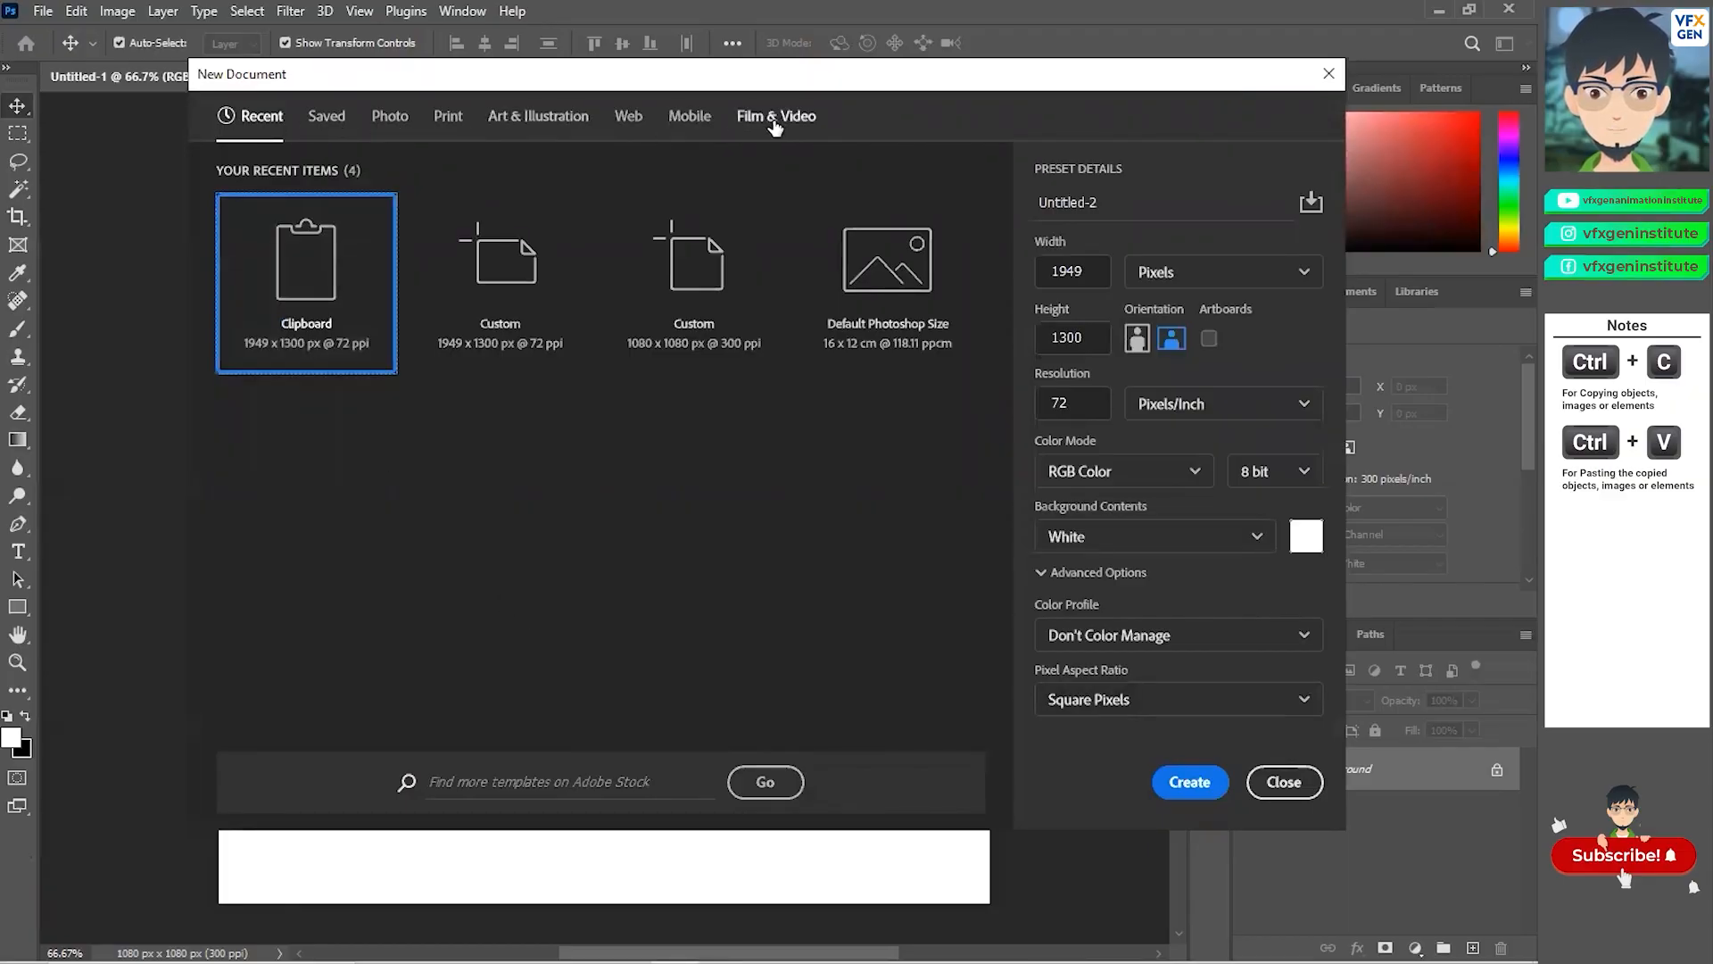
left_click(330, 120)
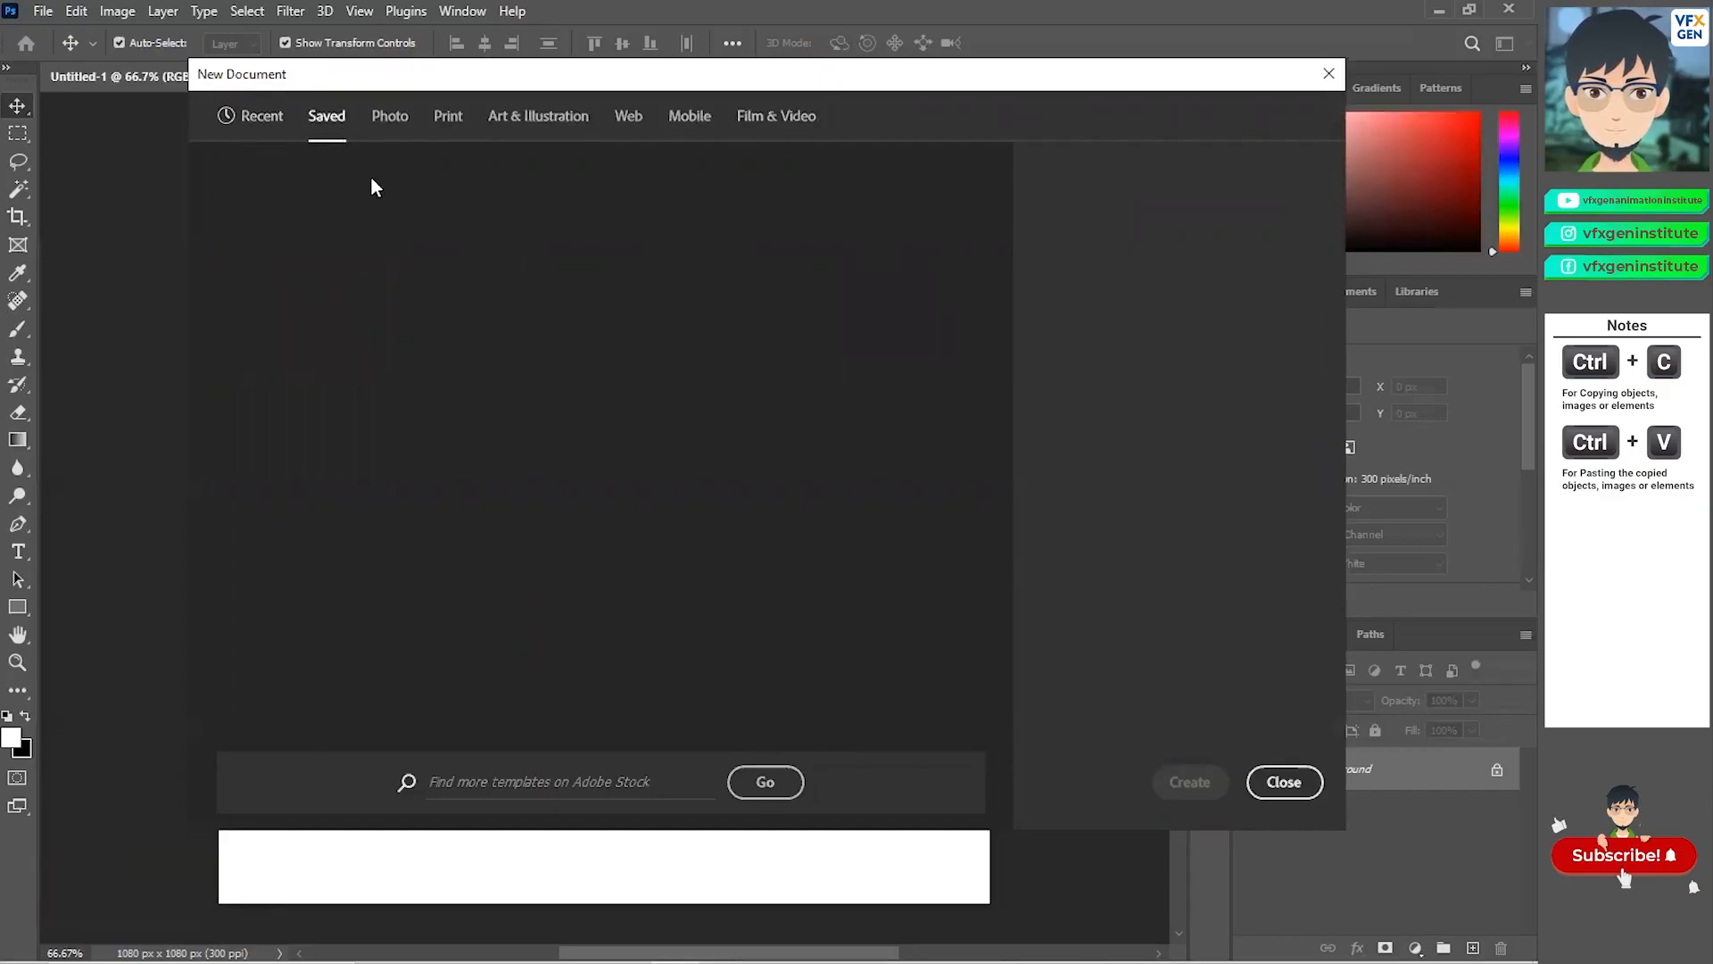
left_click(391, 143)
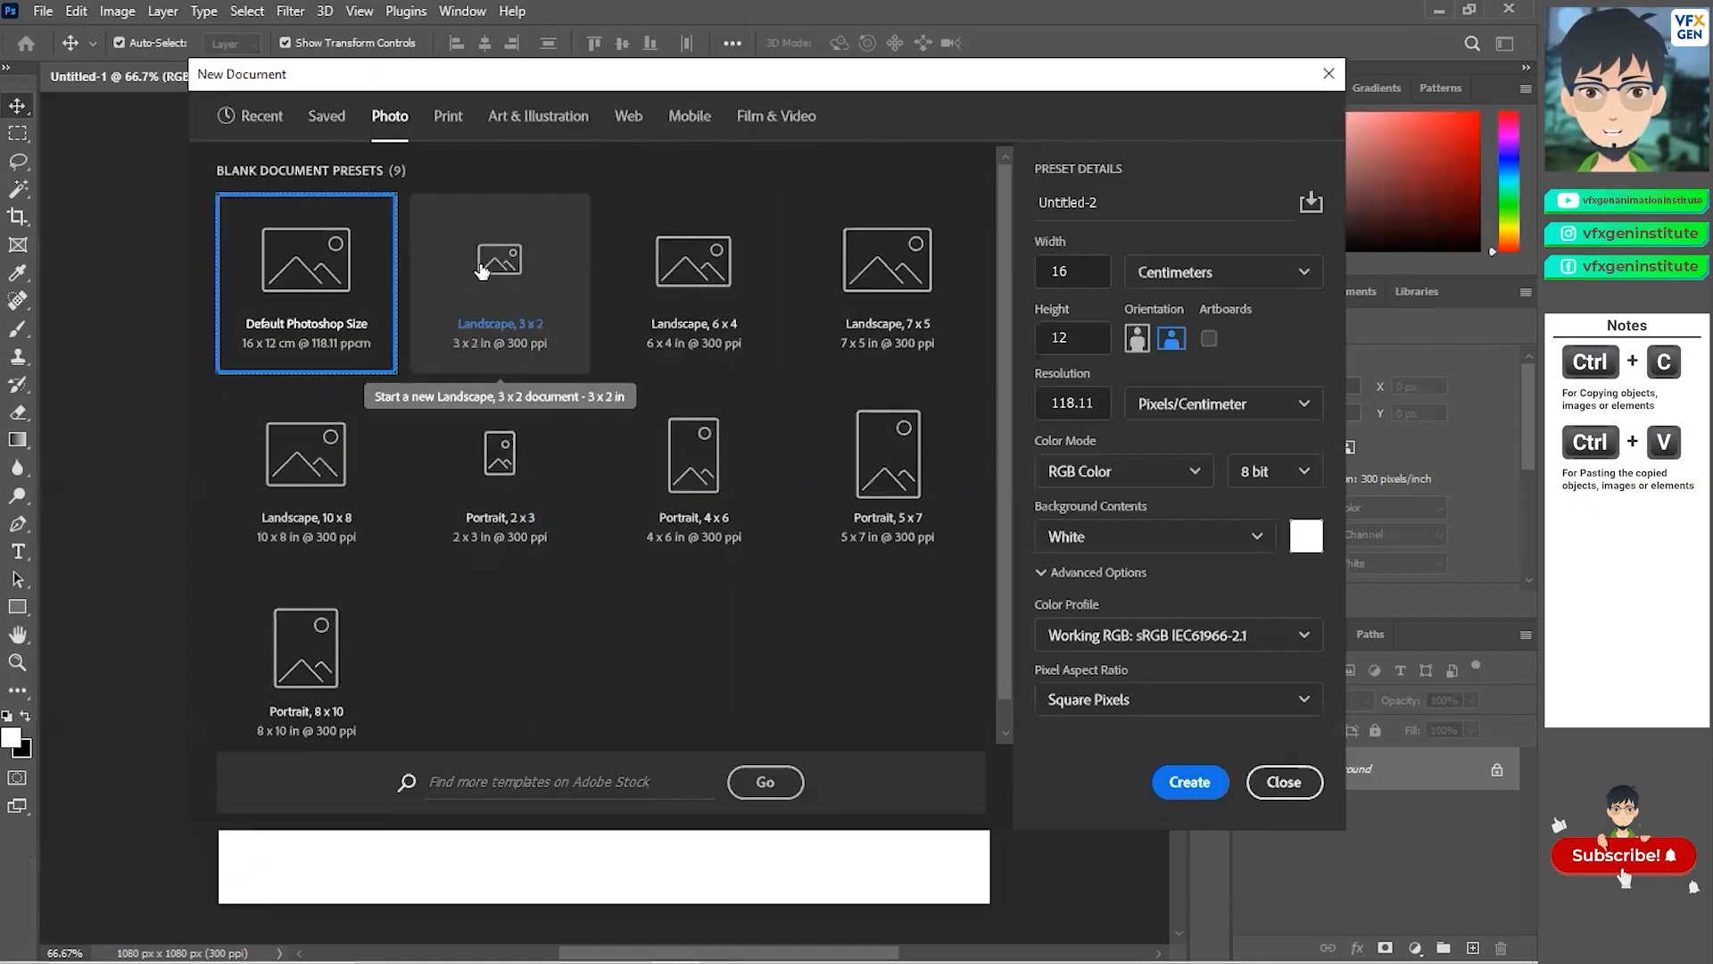
left_click(448, 125)
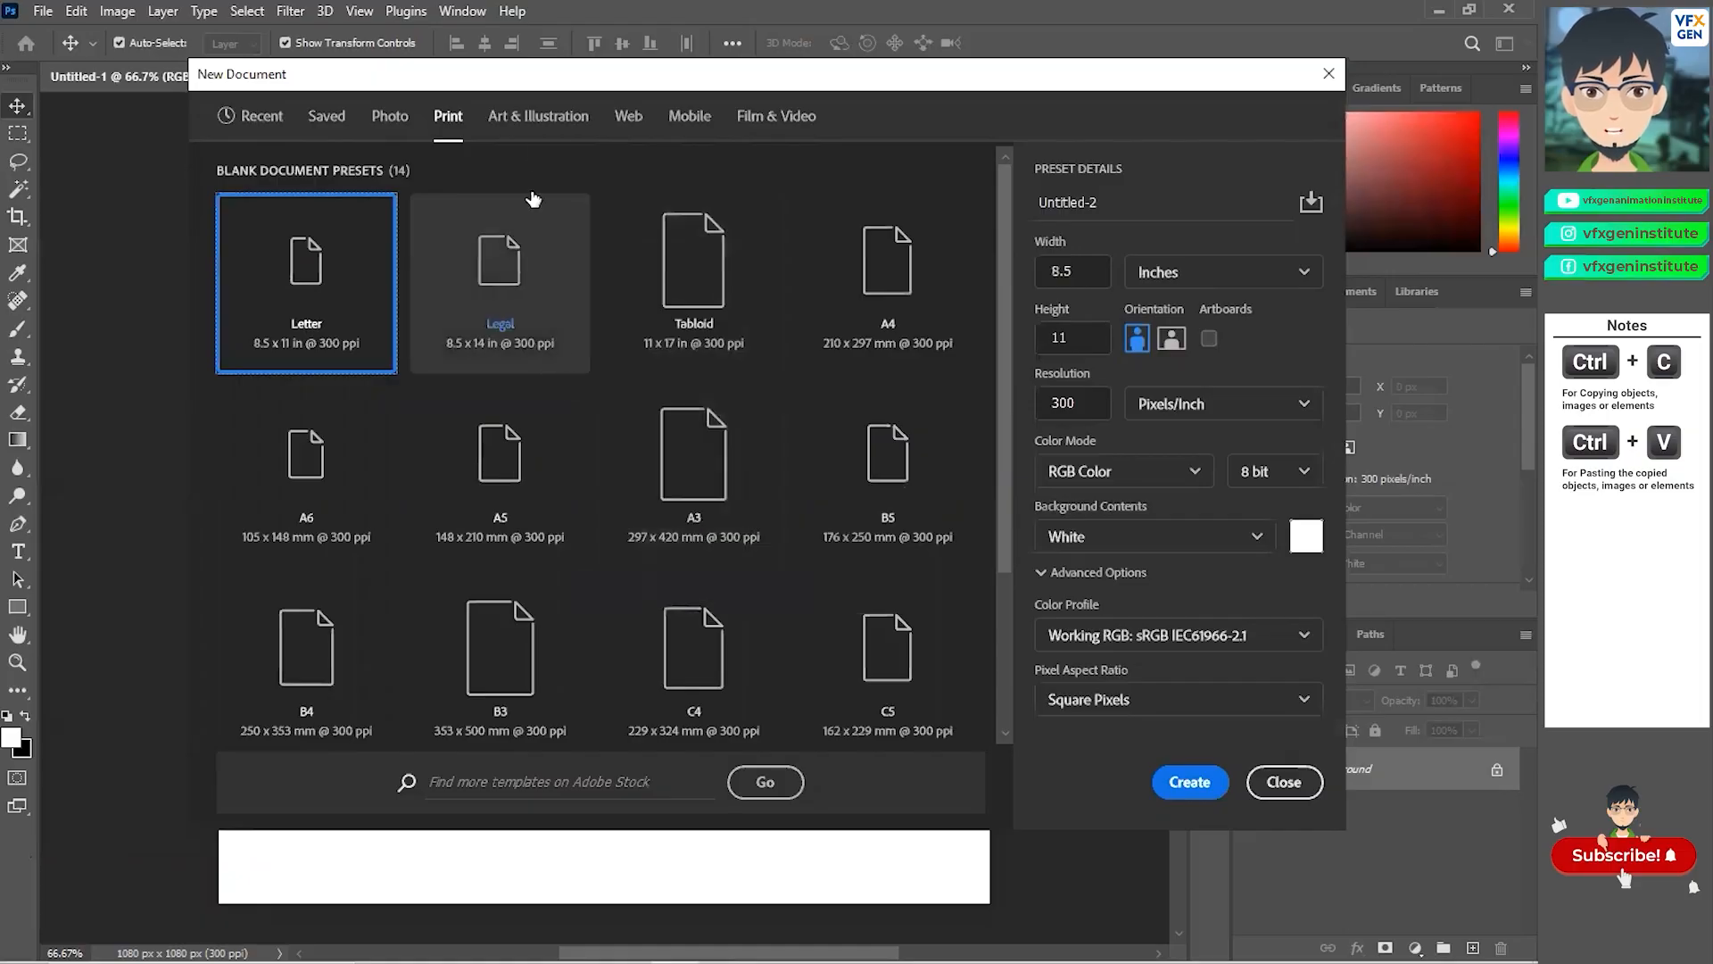
left_click(541, 125)
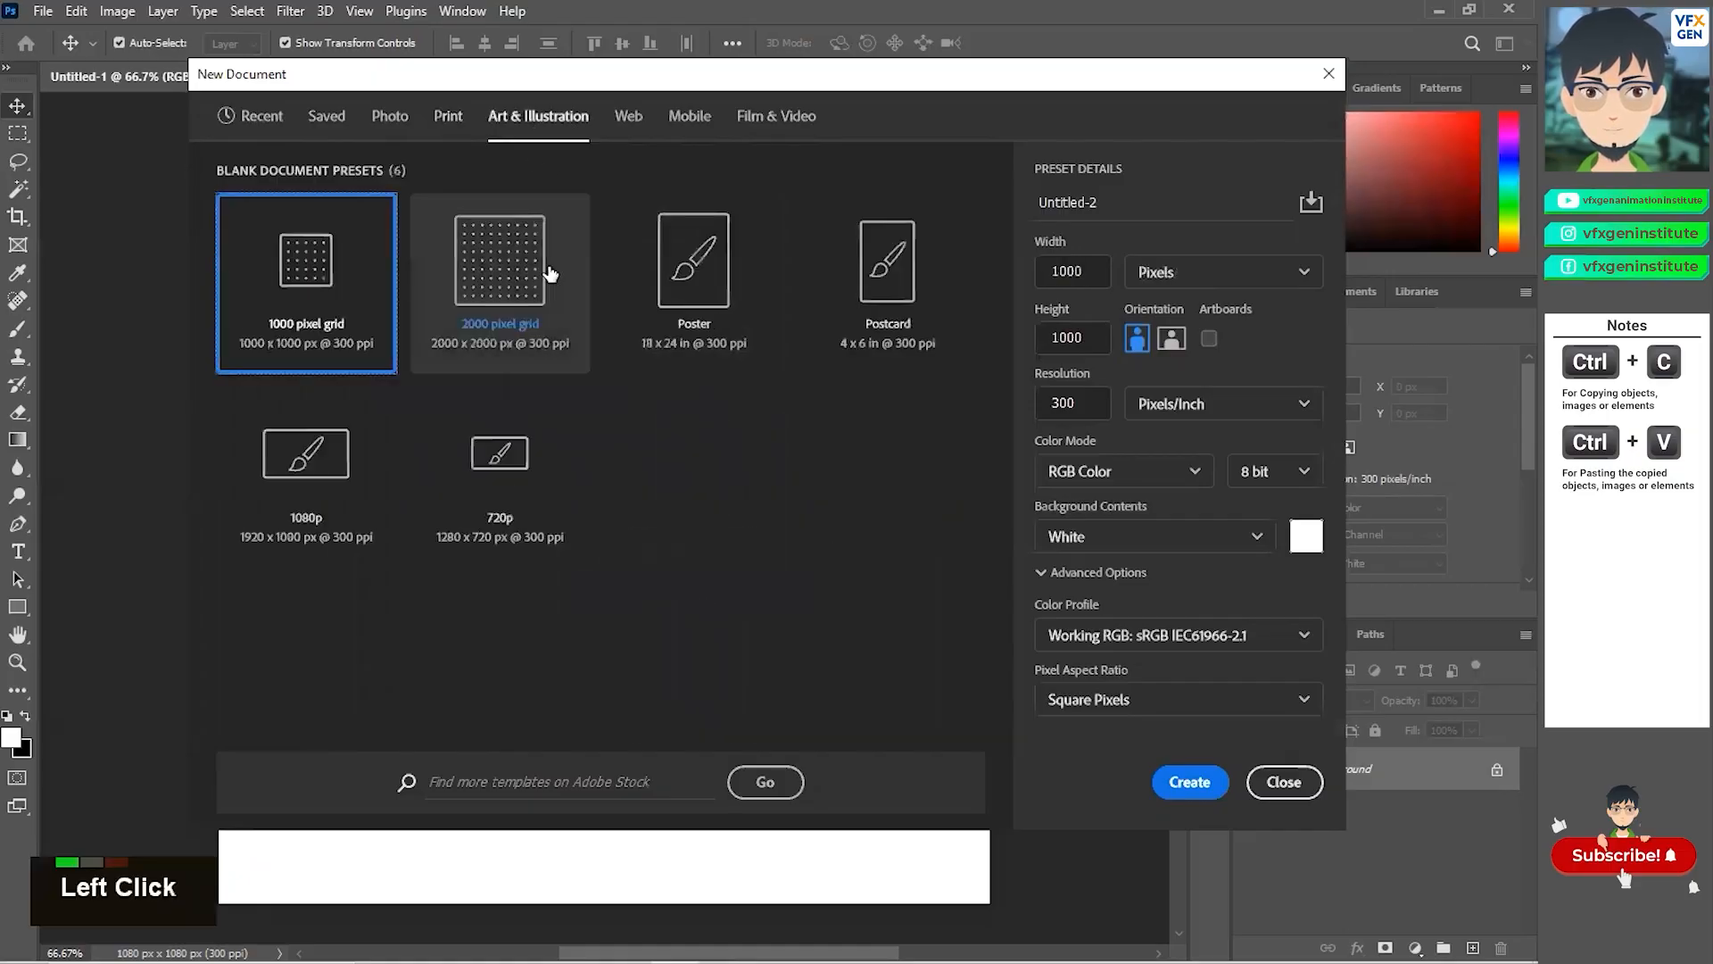
left_click(633, 124)
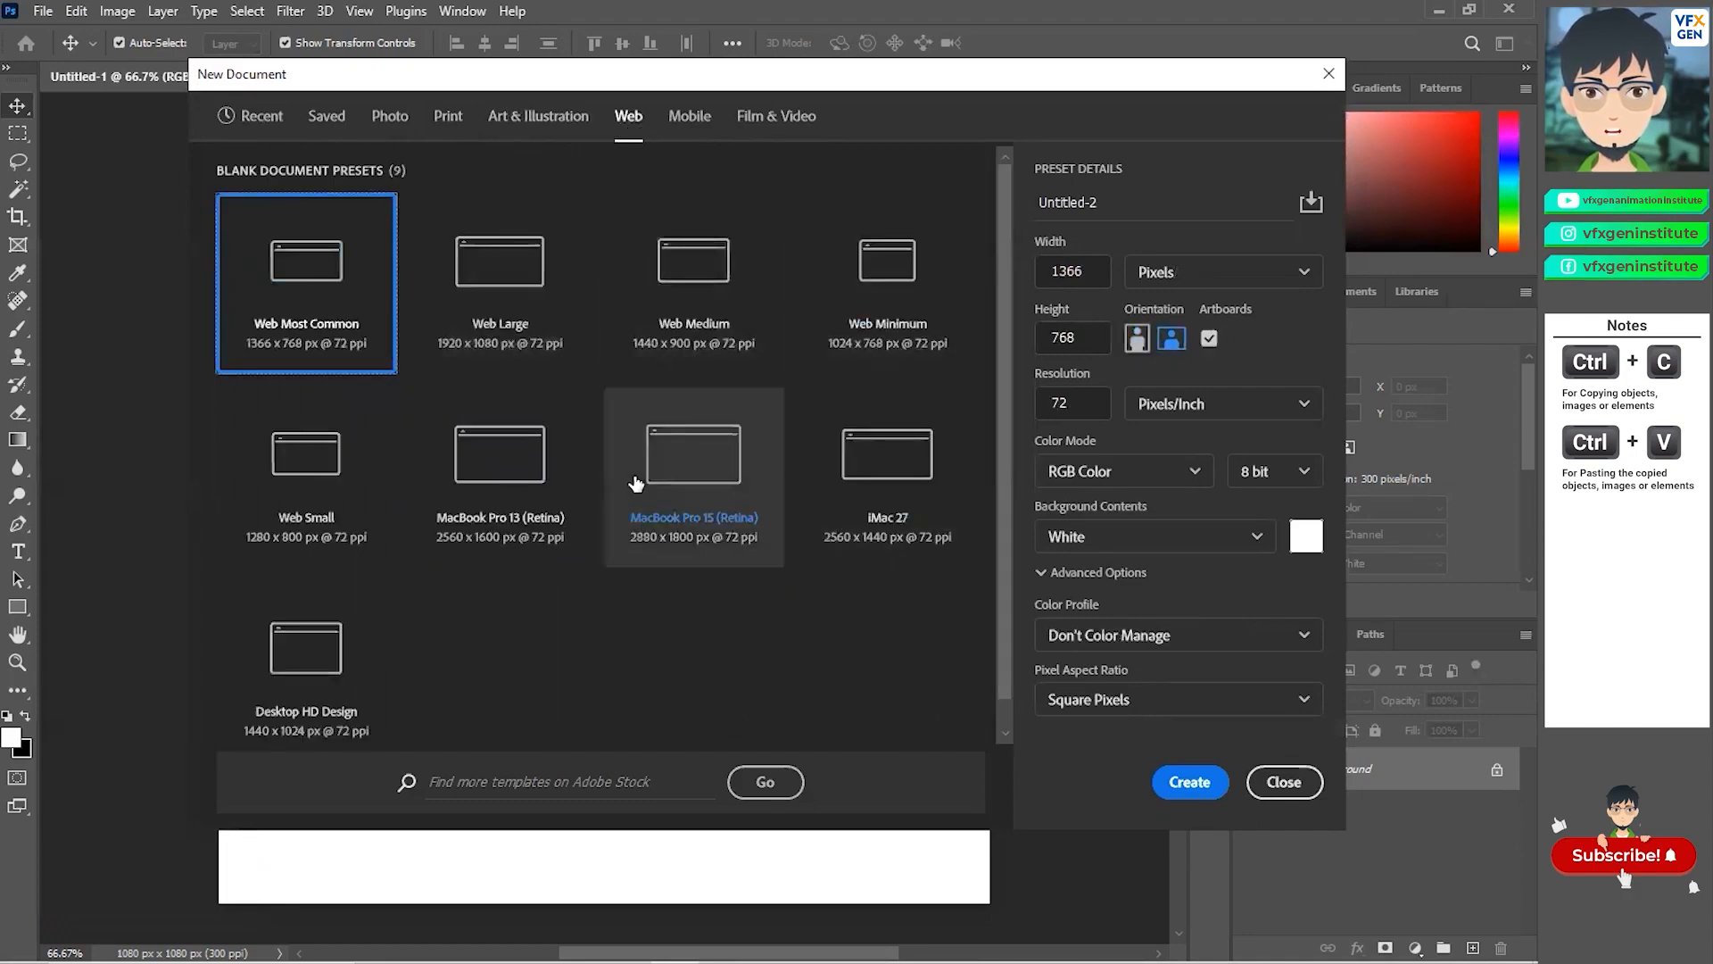
left_click(706, 130)
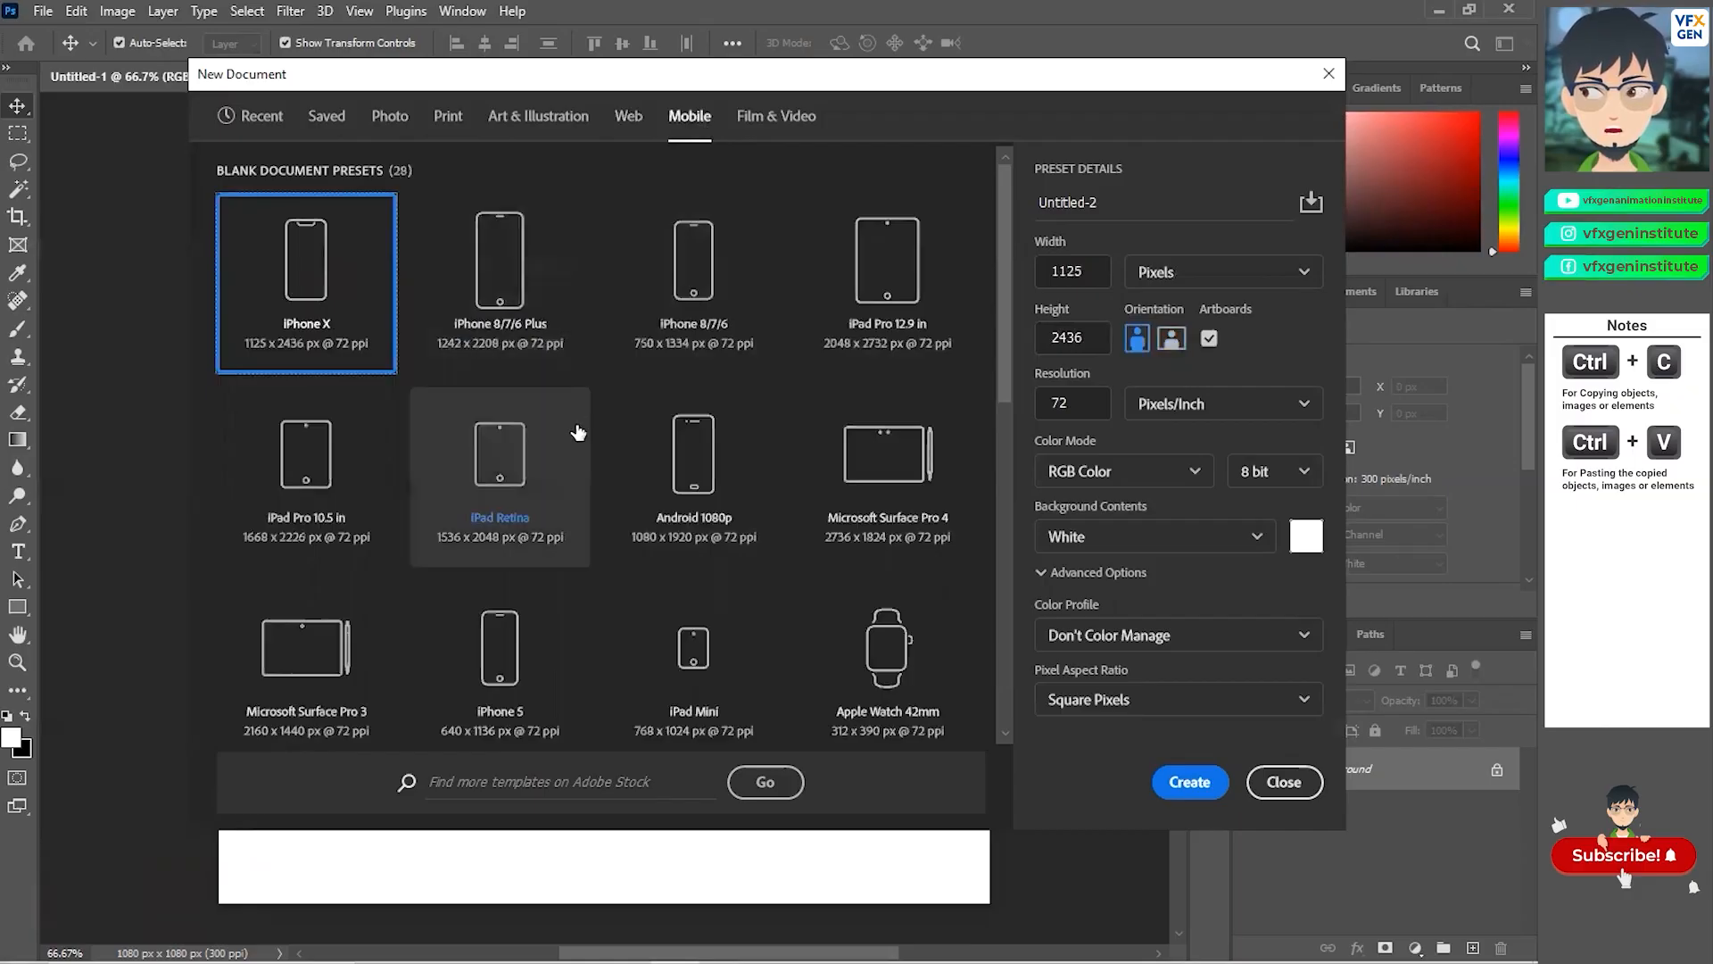
scroll(581, 432, "down", 2)
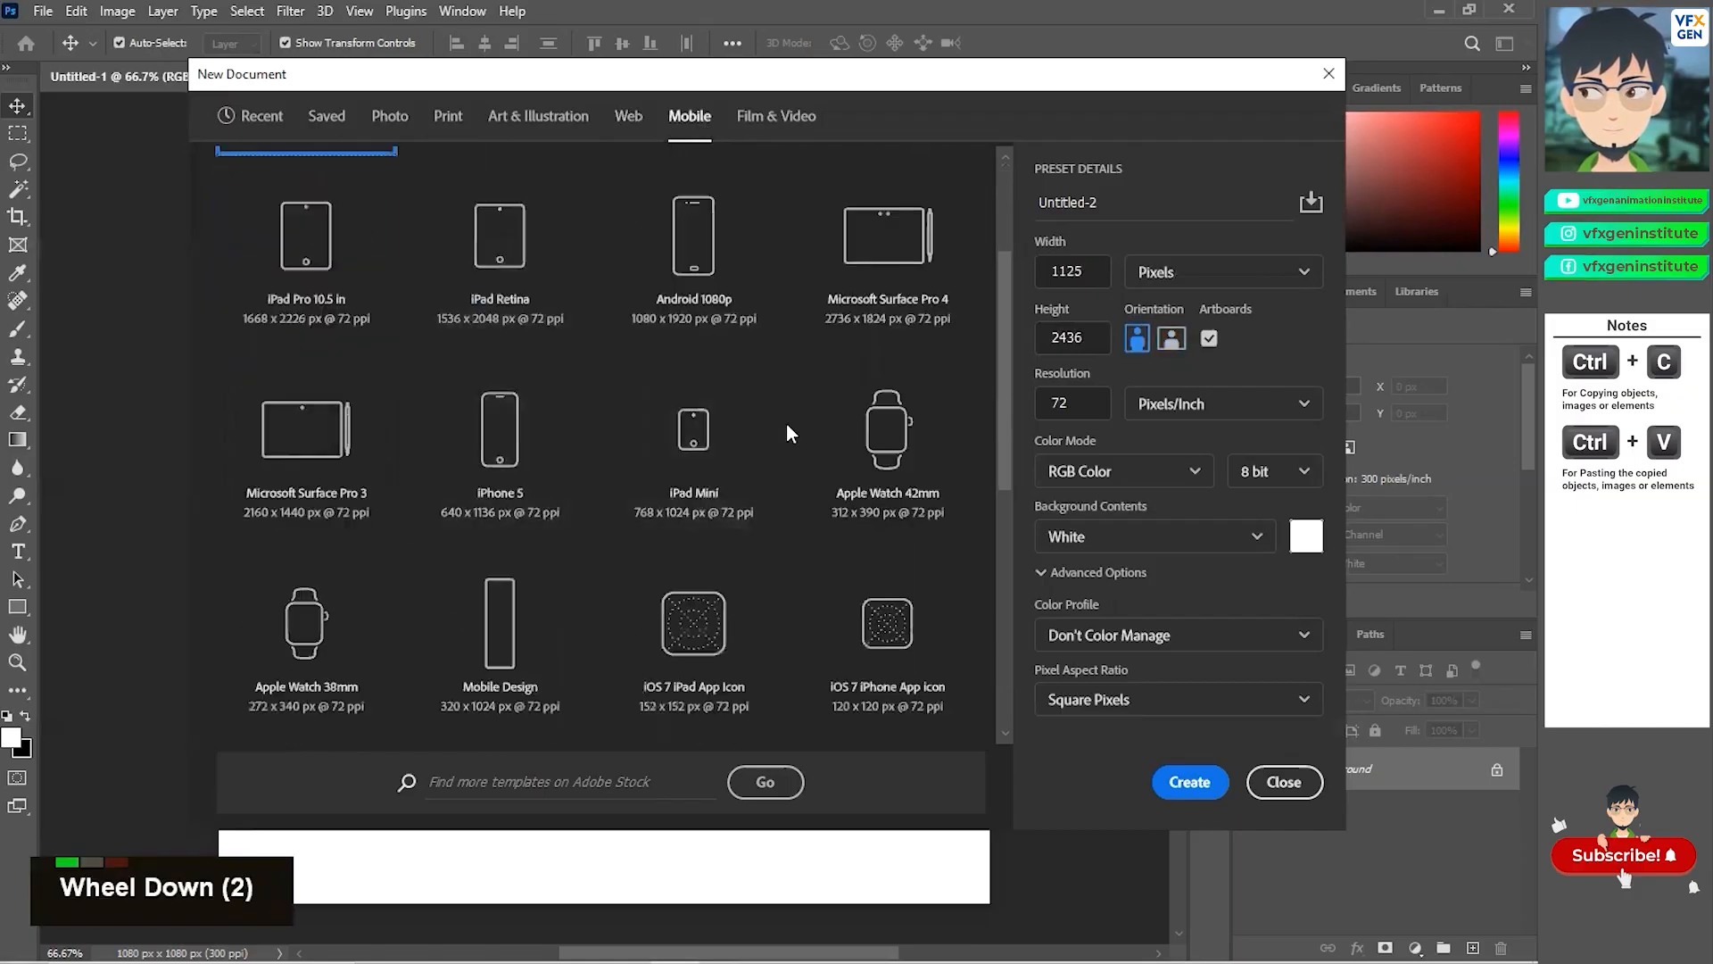
scroll(787, 434, "down", 2)
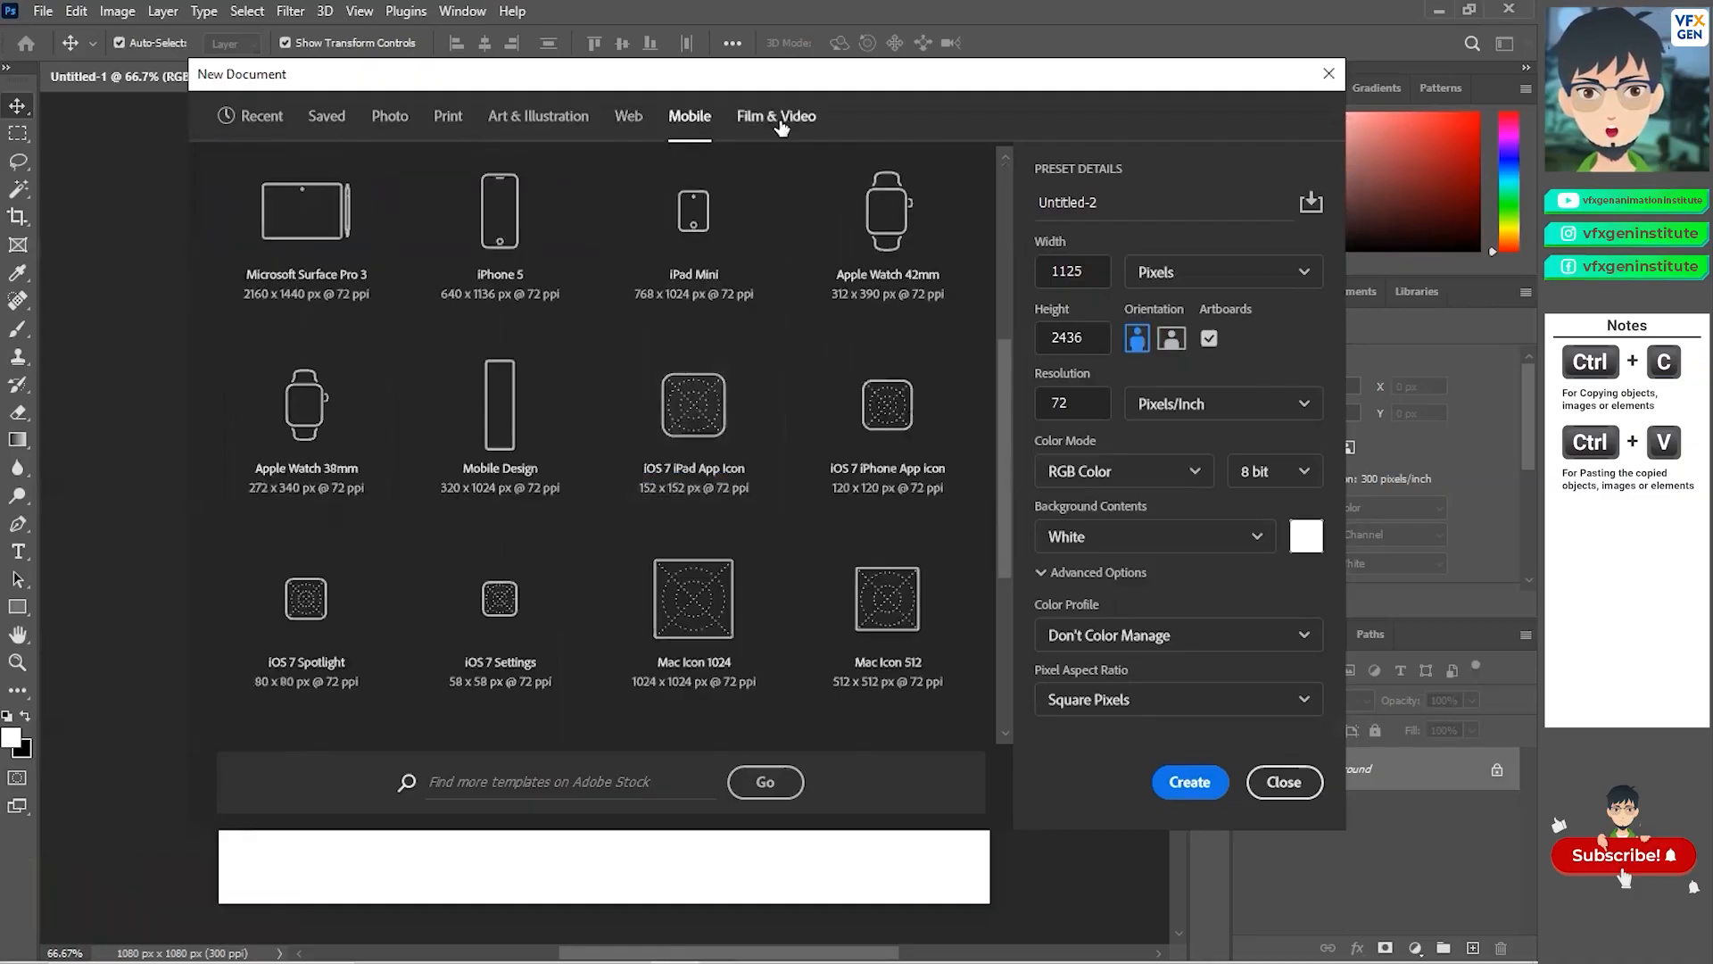
scroll(656, 445, "up", 6)
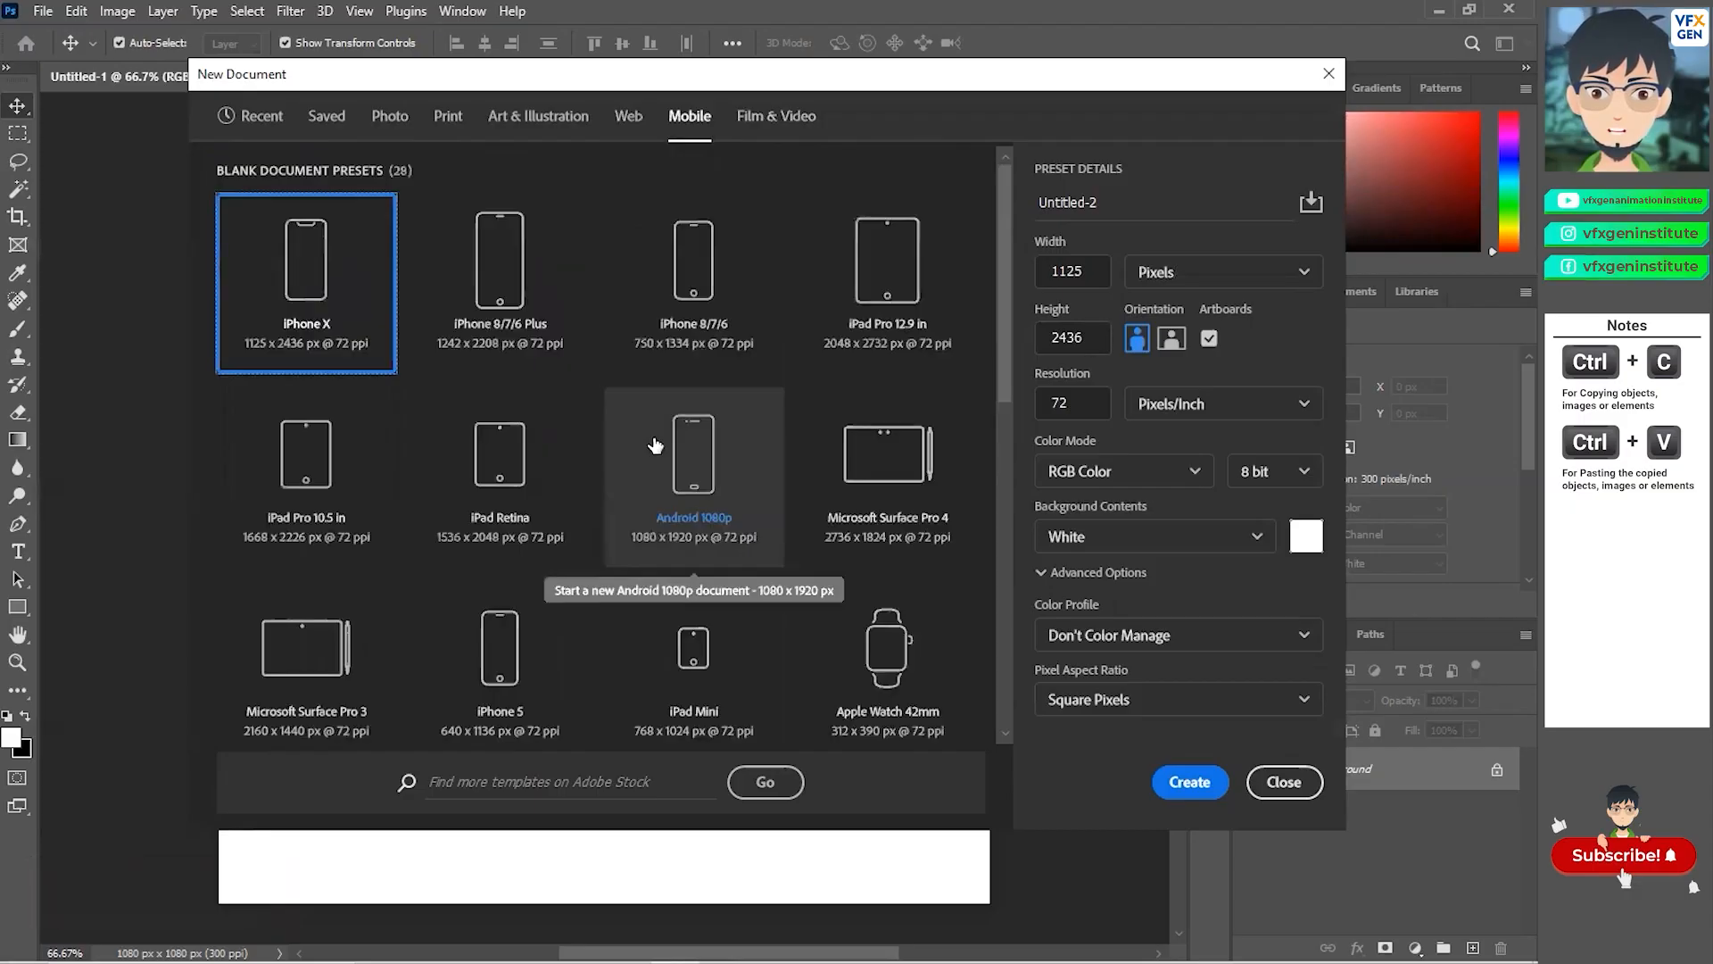
left_click(761, 144)
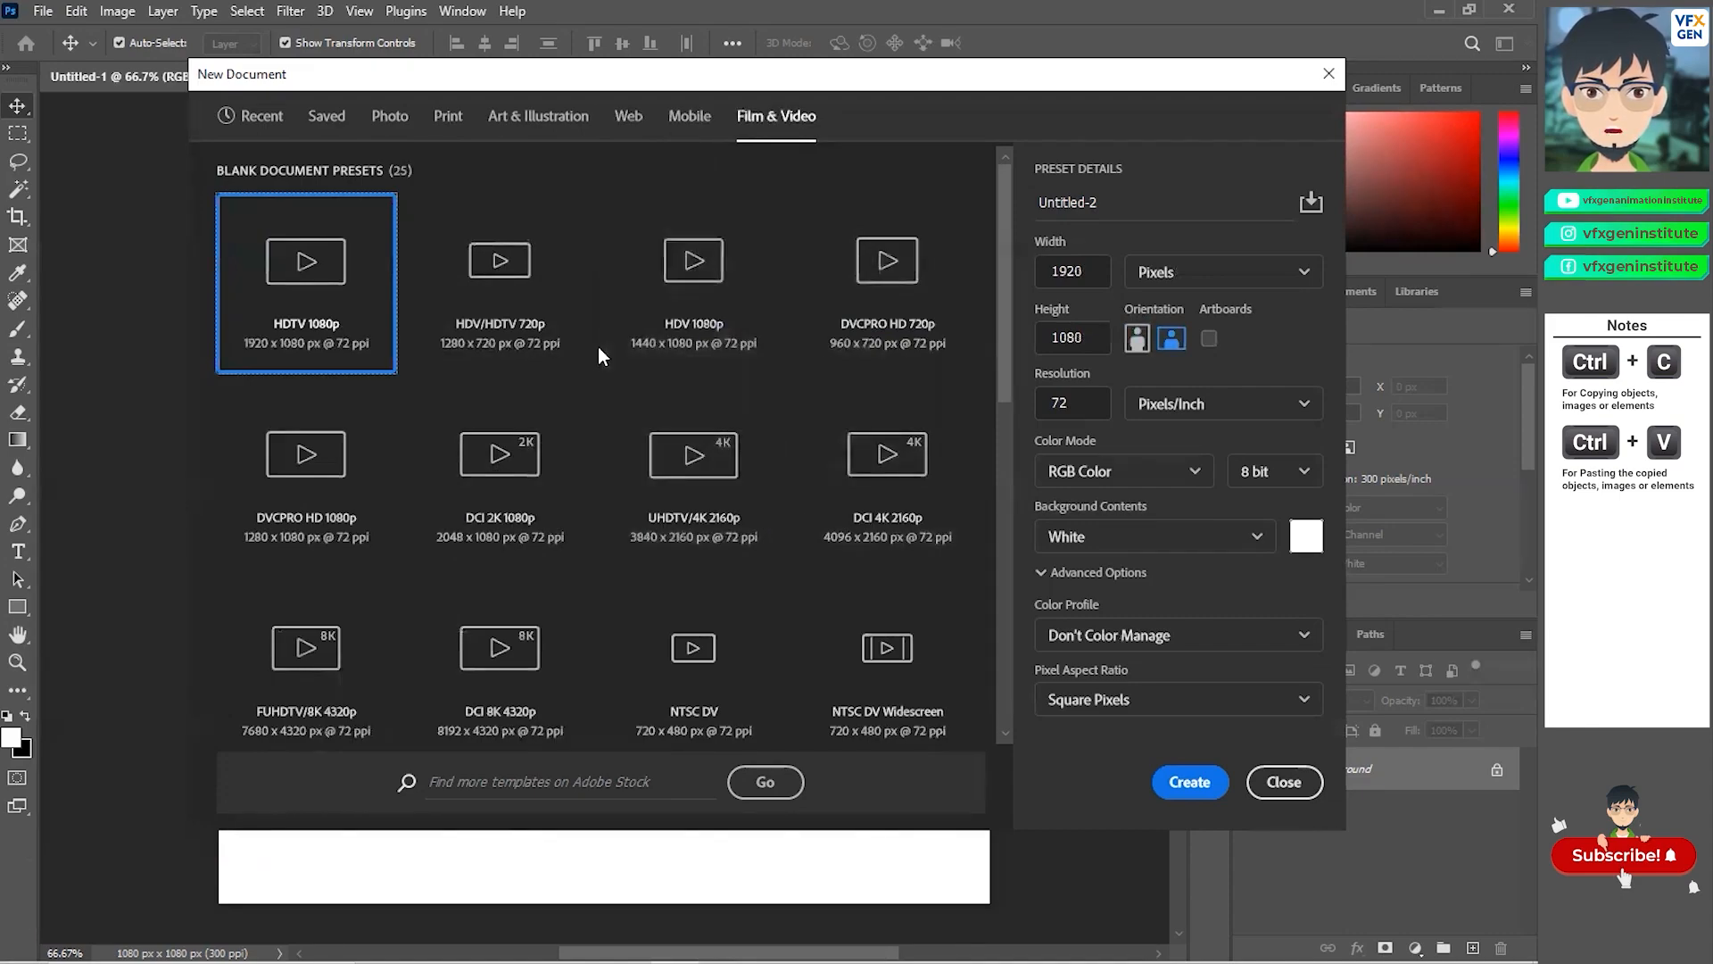
Revisit the recent and saved presets, and settle on the Photo category with the Default Photoshop Size preset.
left_click(257, 116)
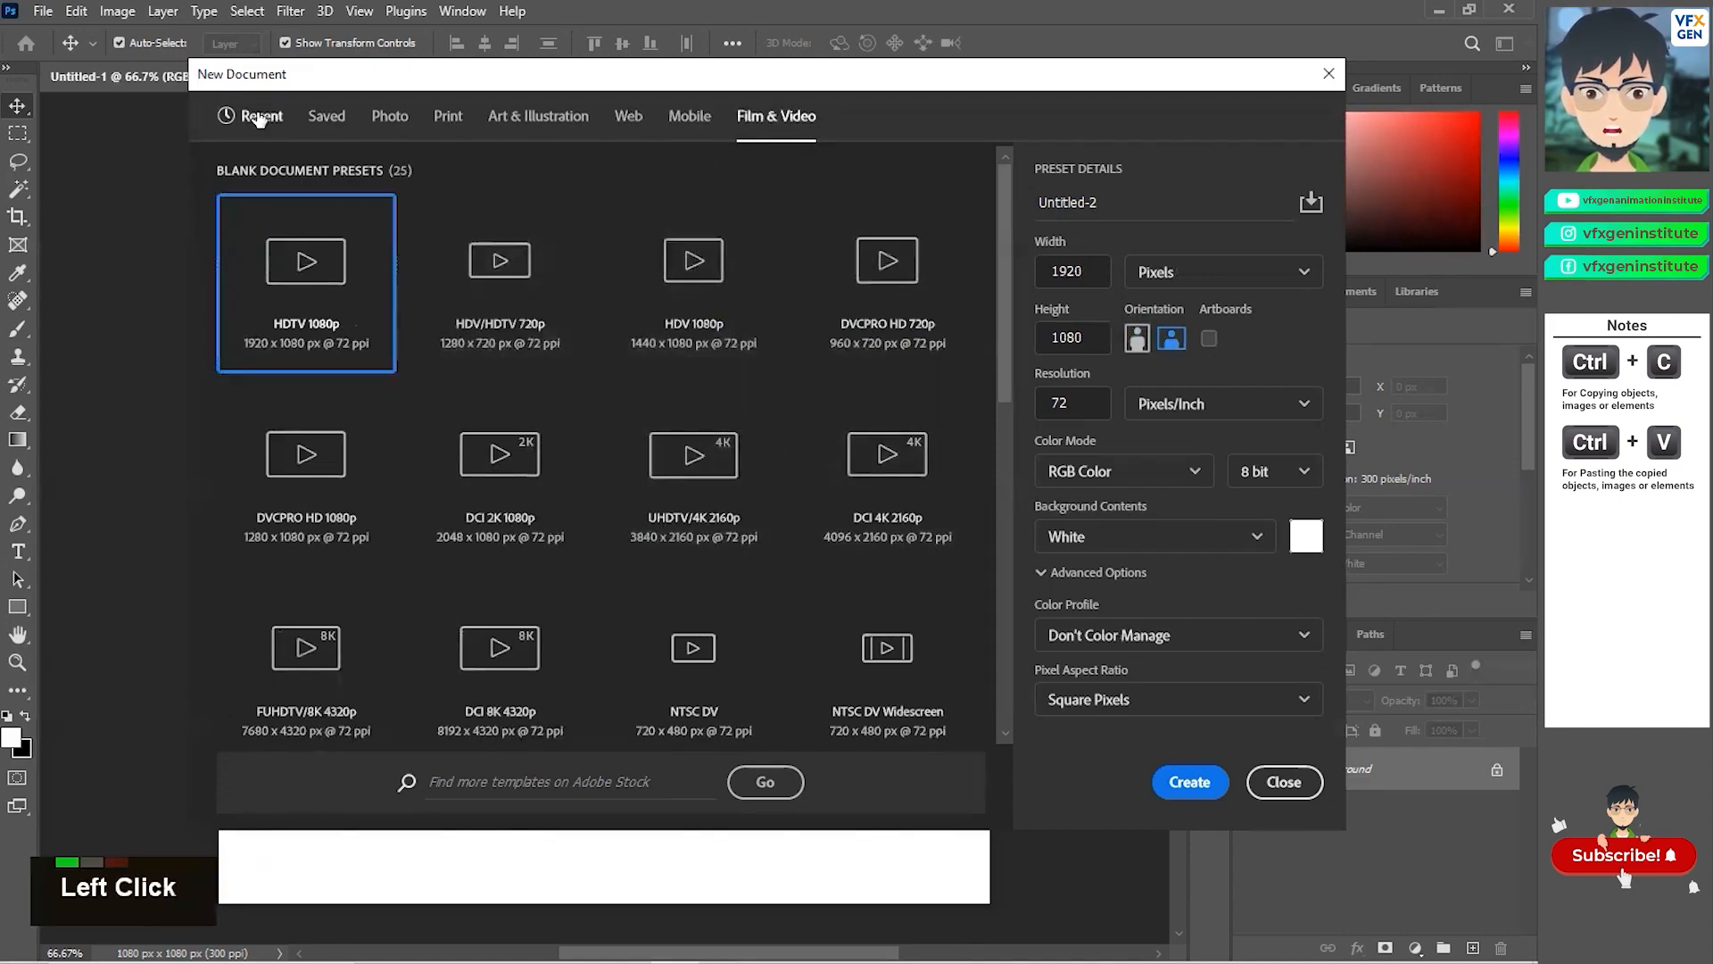
left_click(323, 121)
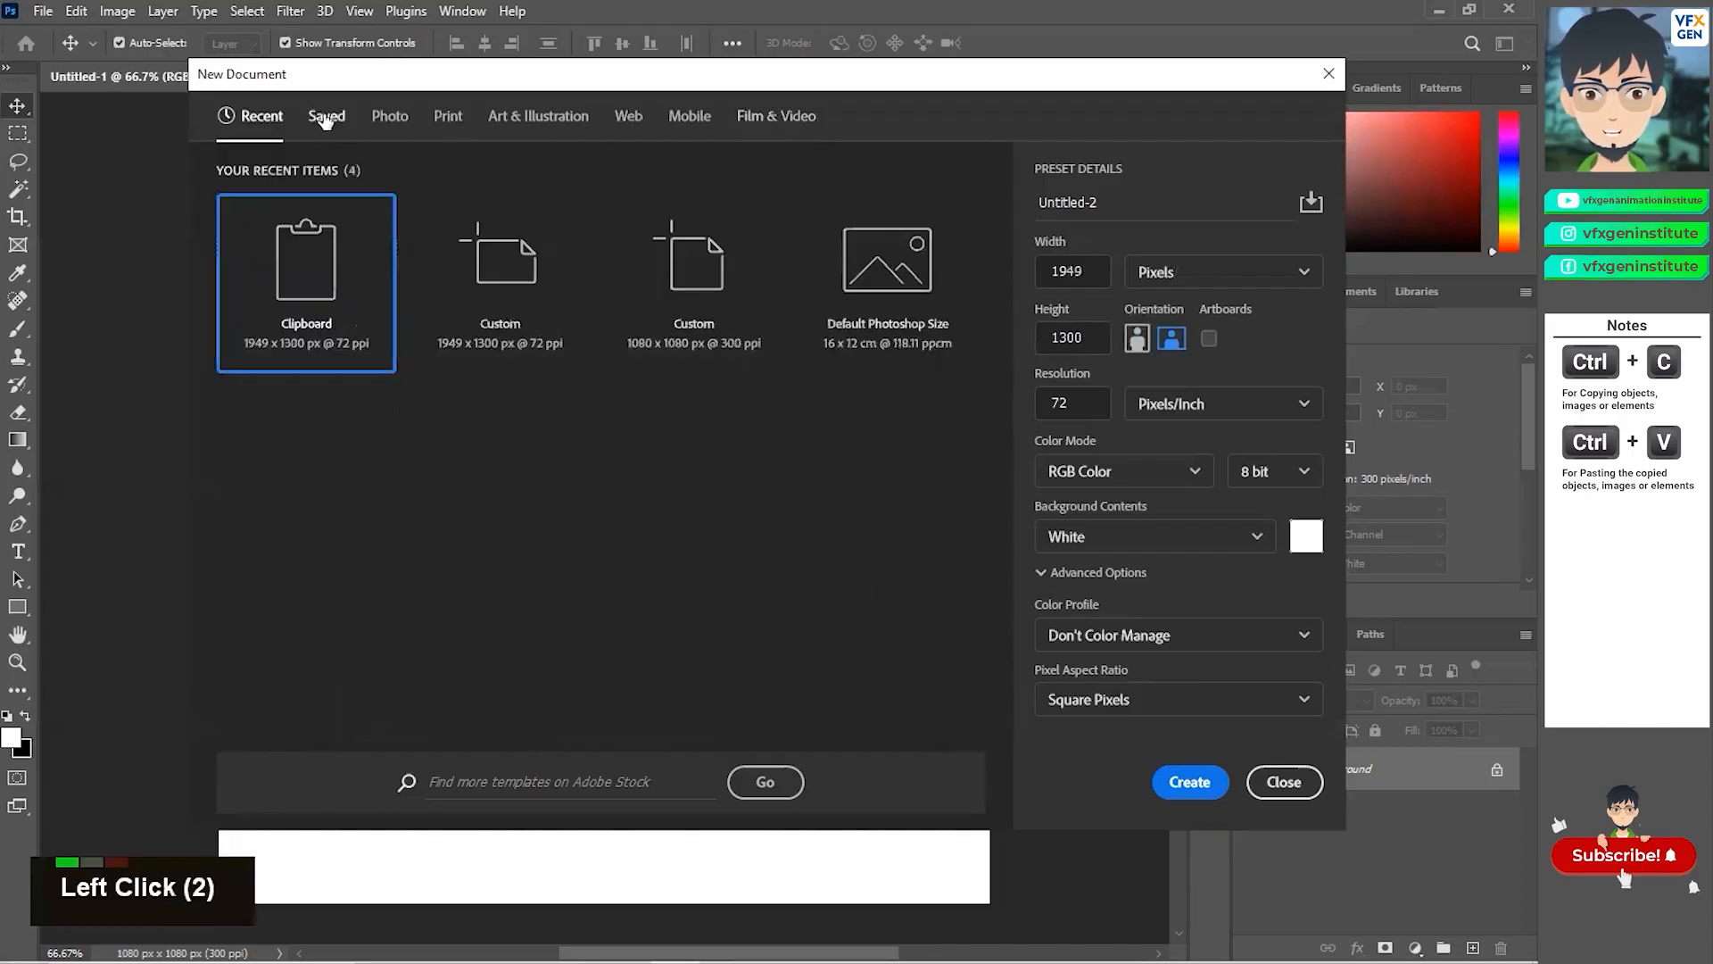
left_click(388, 119)
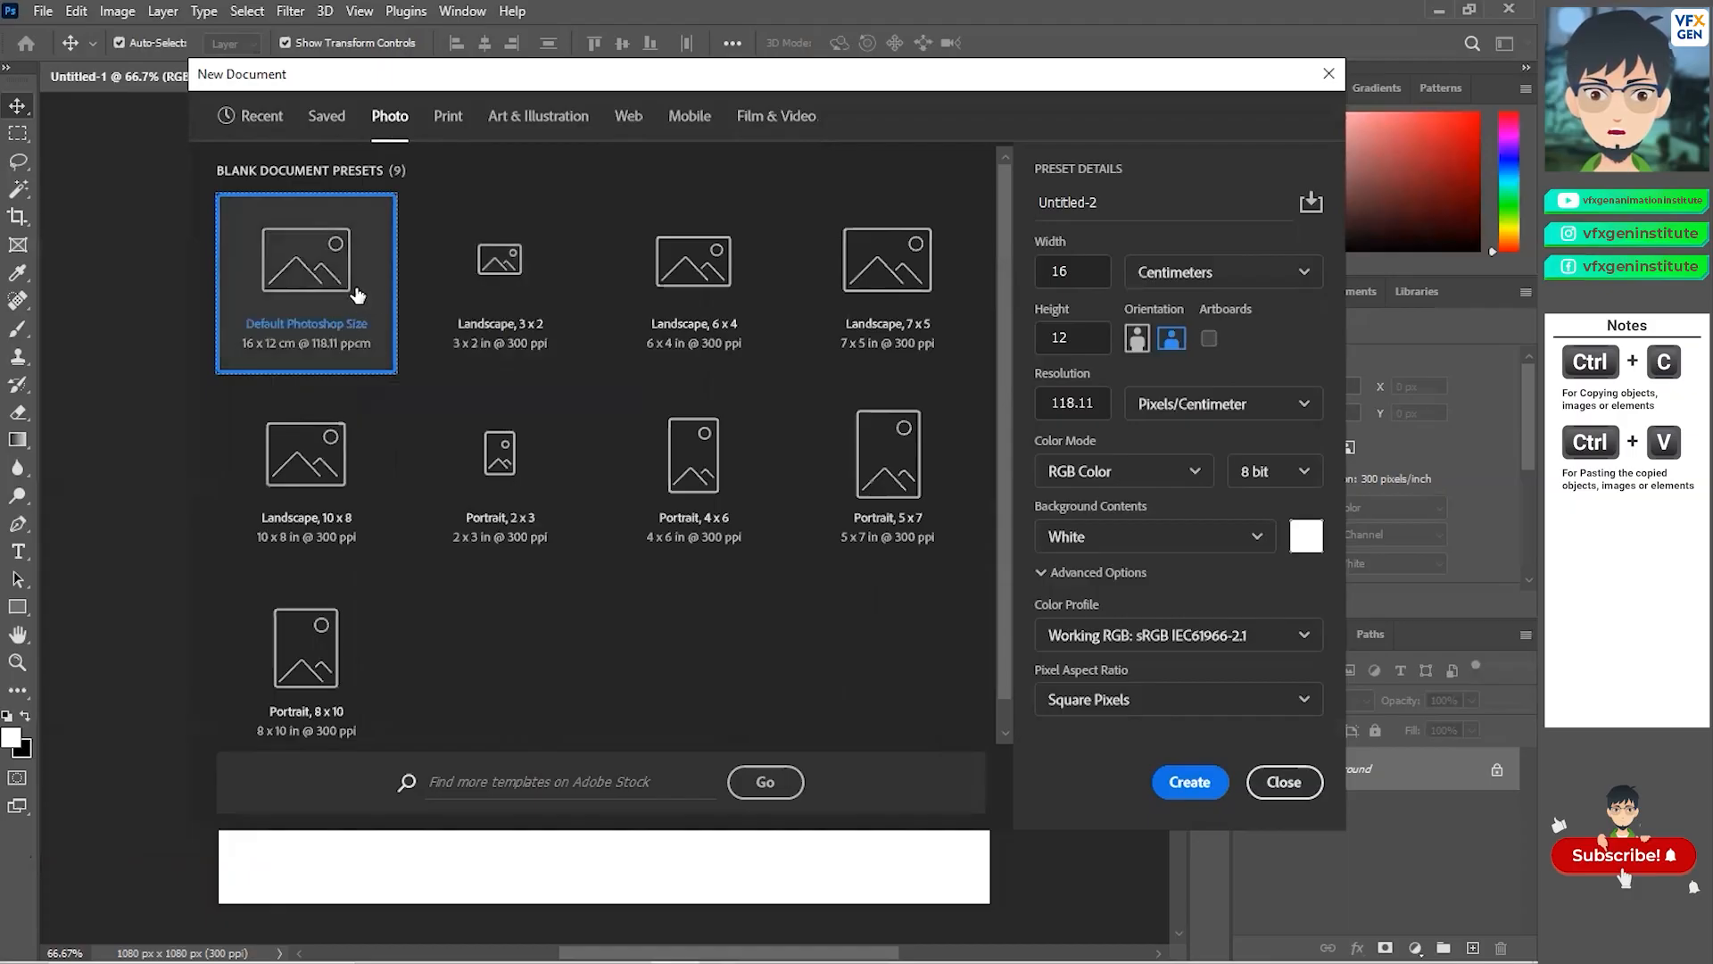
left_click(1138, 202)
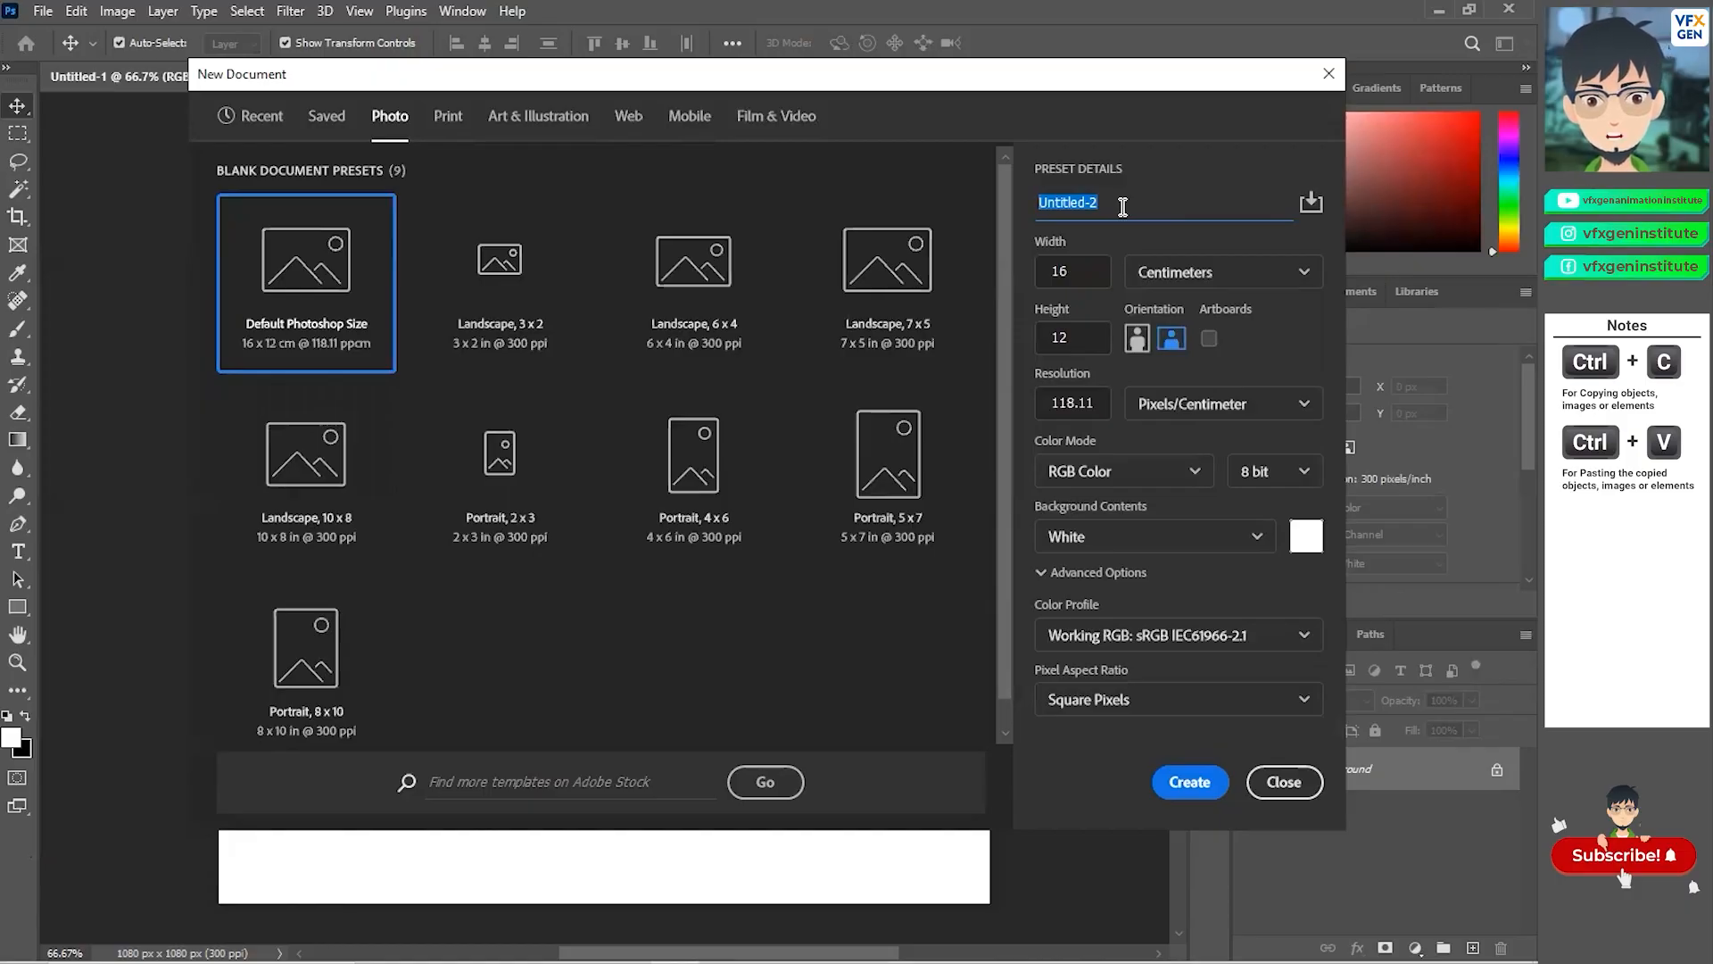
left_click(1311, 204)
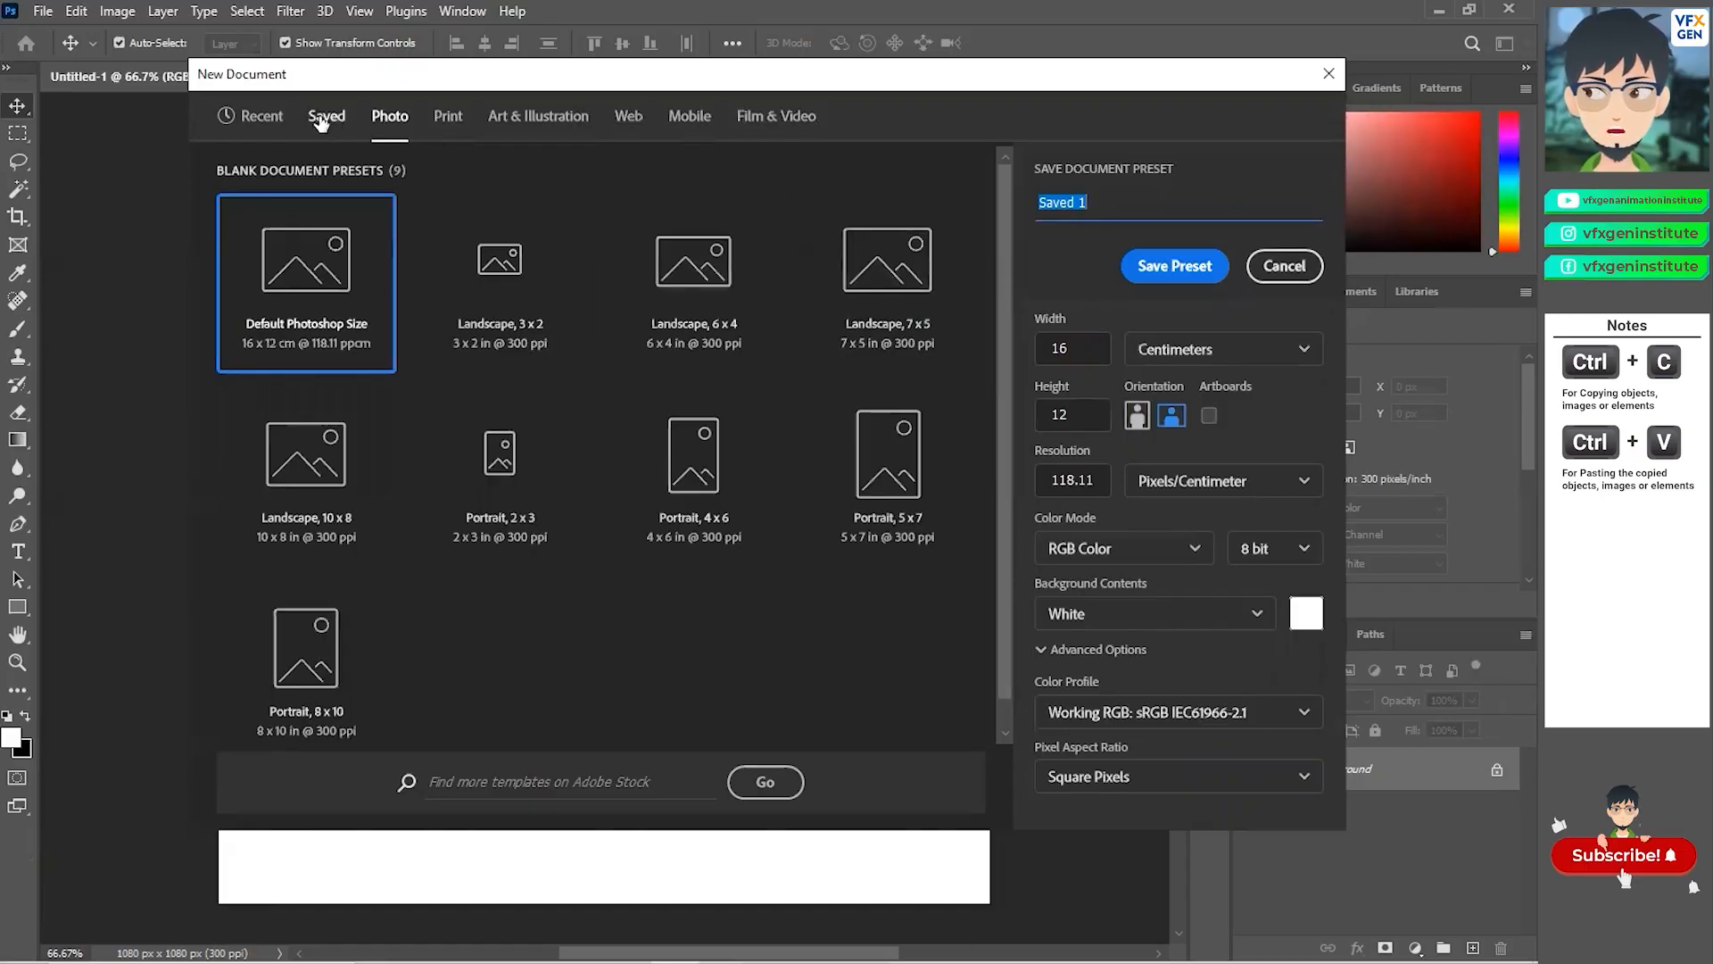
left_click(1287, 268)
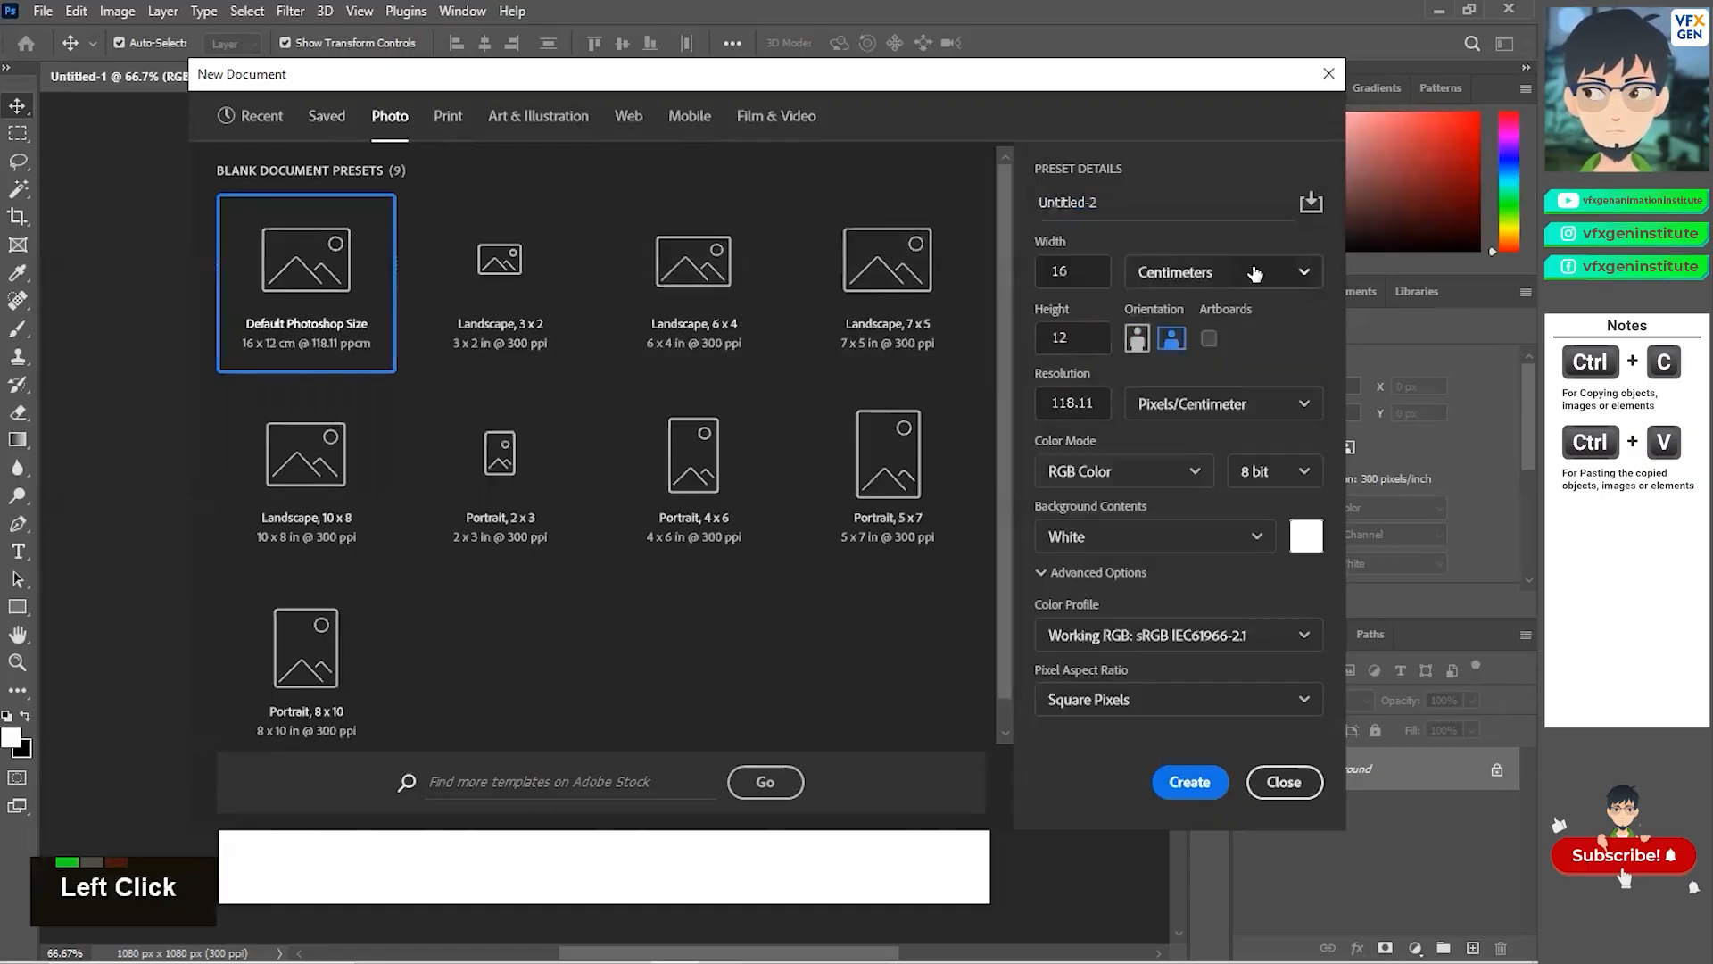
Name the new document "first video".
left_click(1105, 204)
left_click_drag(1105, 203, 1041, 210)
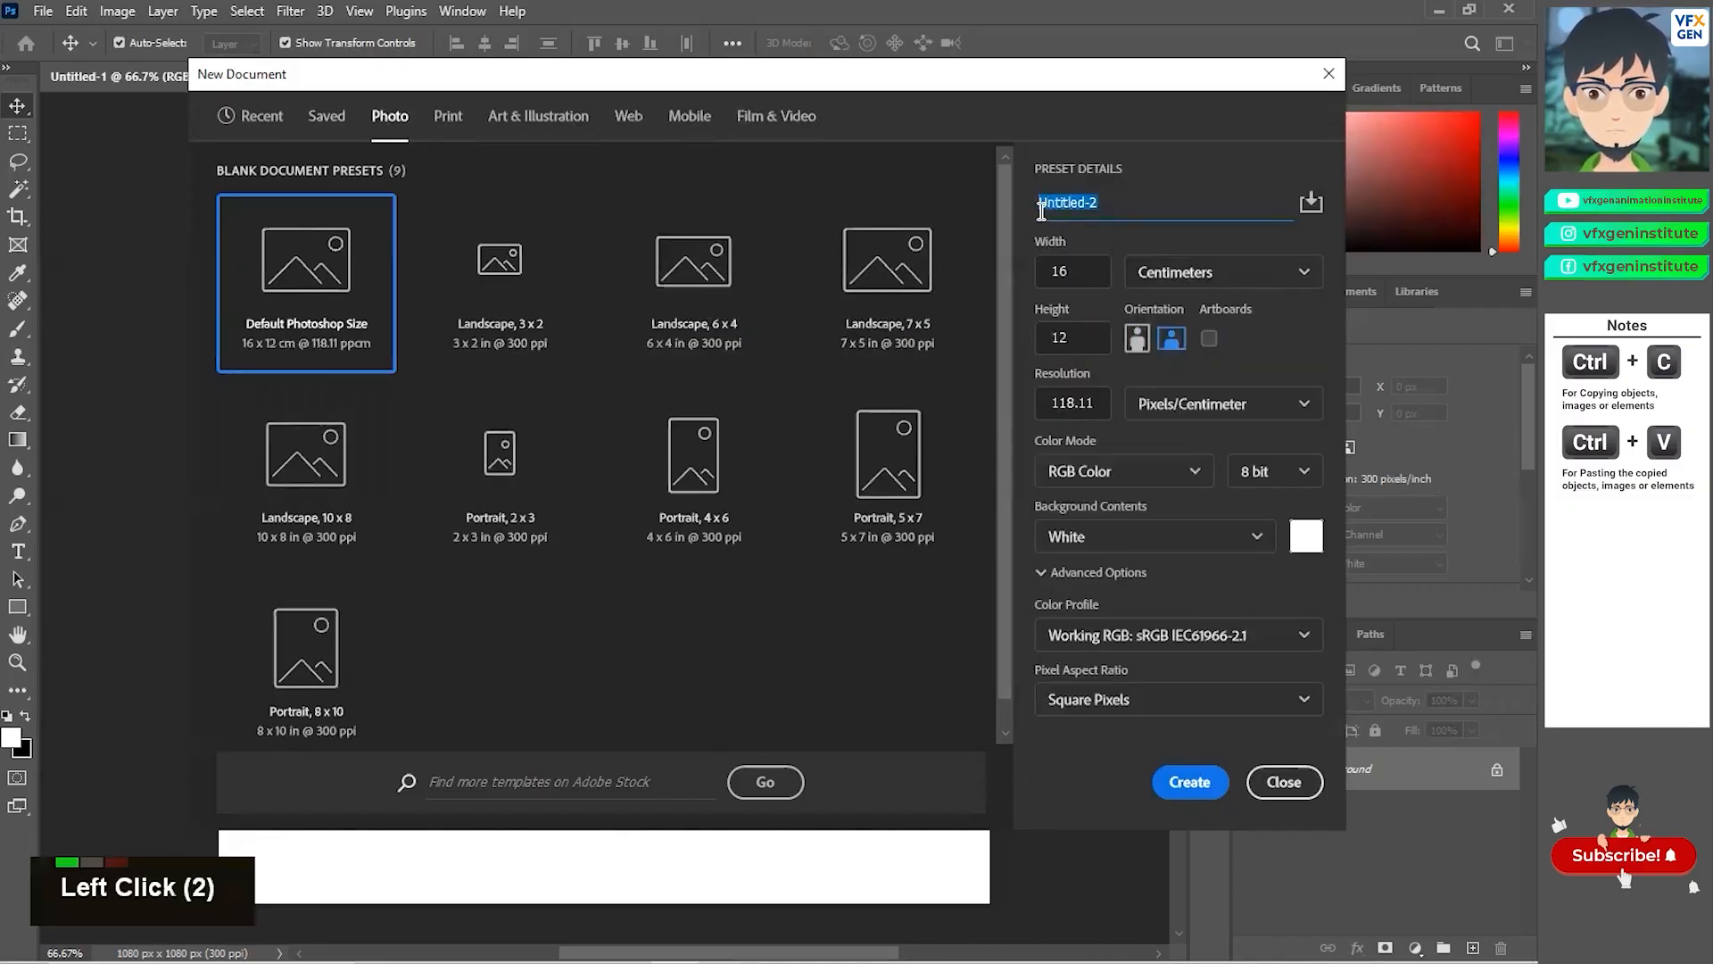
type("first video")
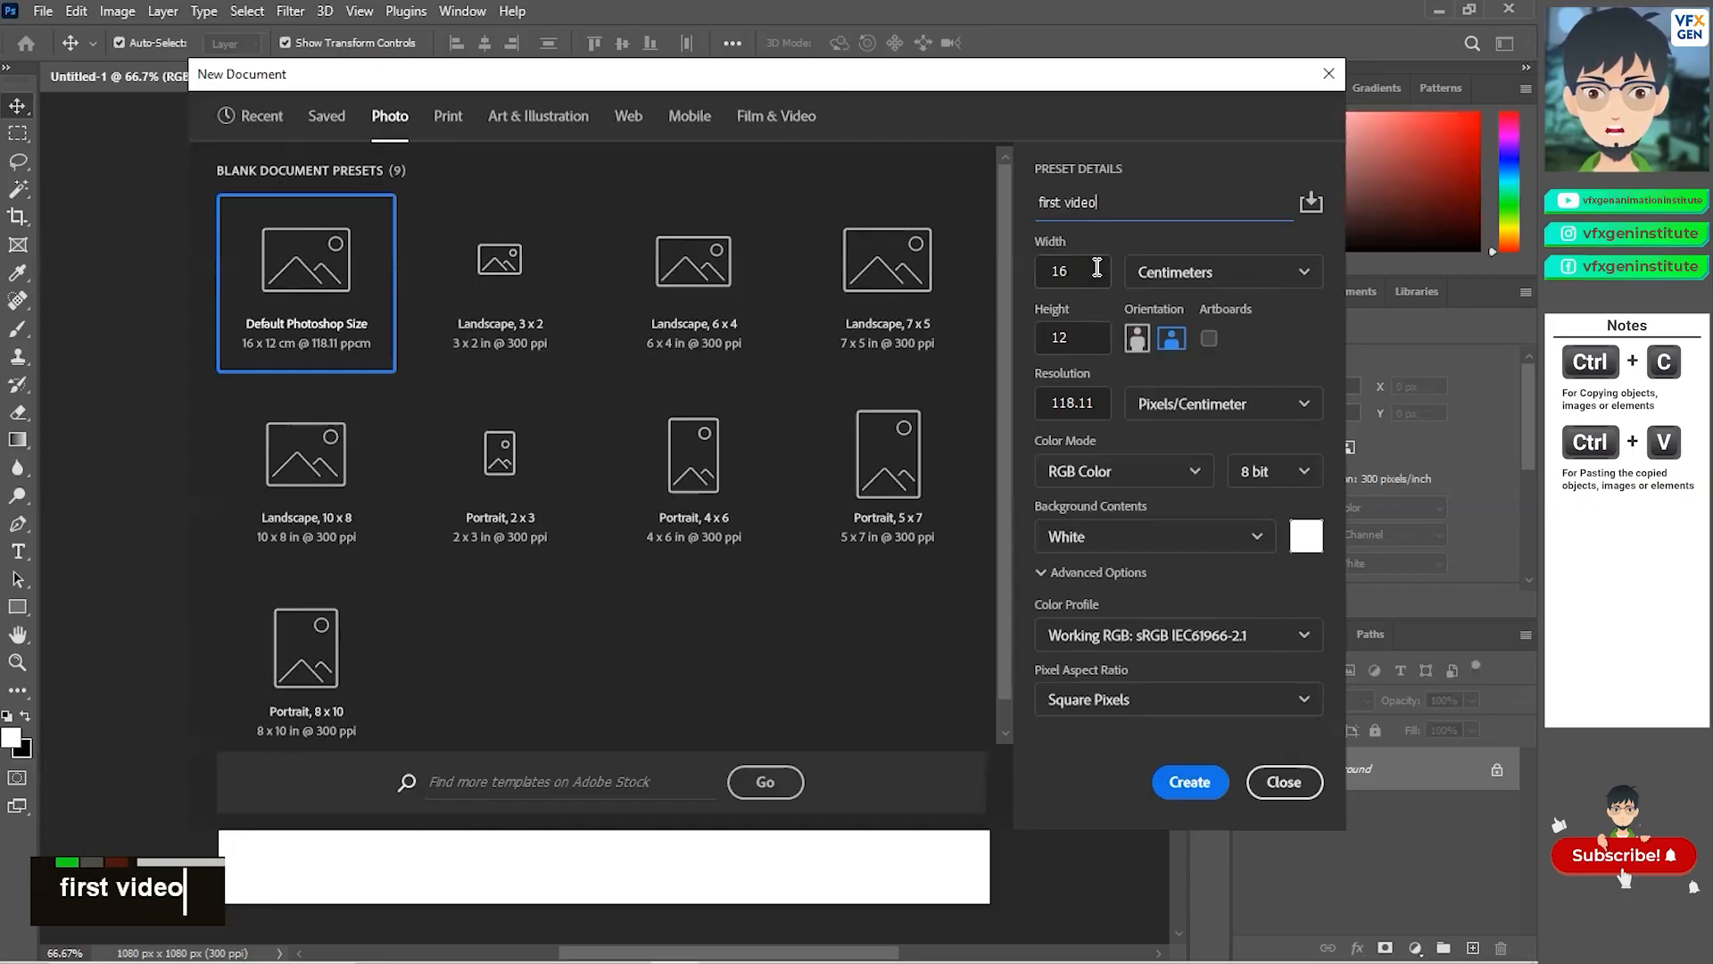
Set the new document's size to 1080 x 1080 in pixels and its resolution unit to Pixels/Inch.
left_click(1168, 276)
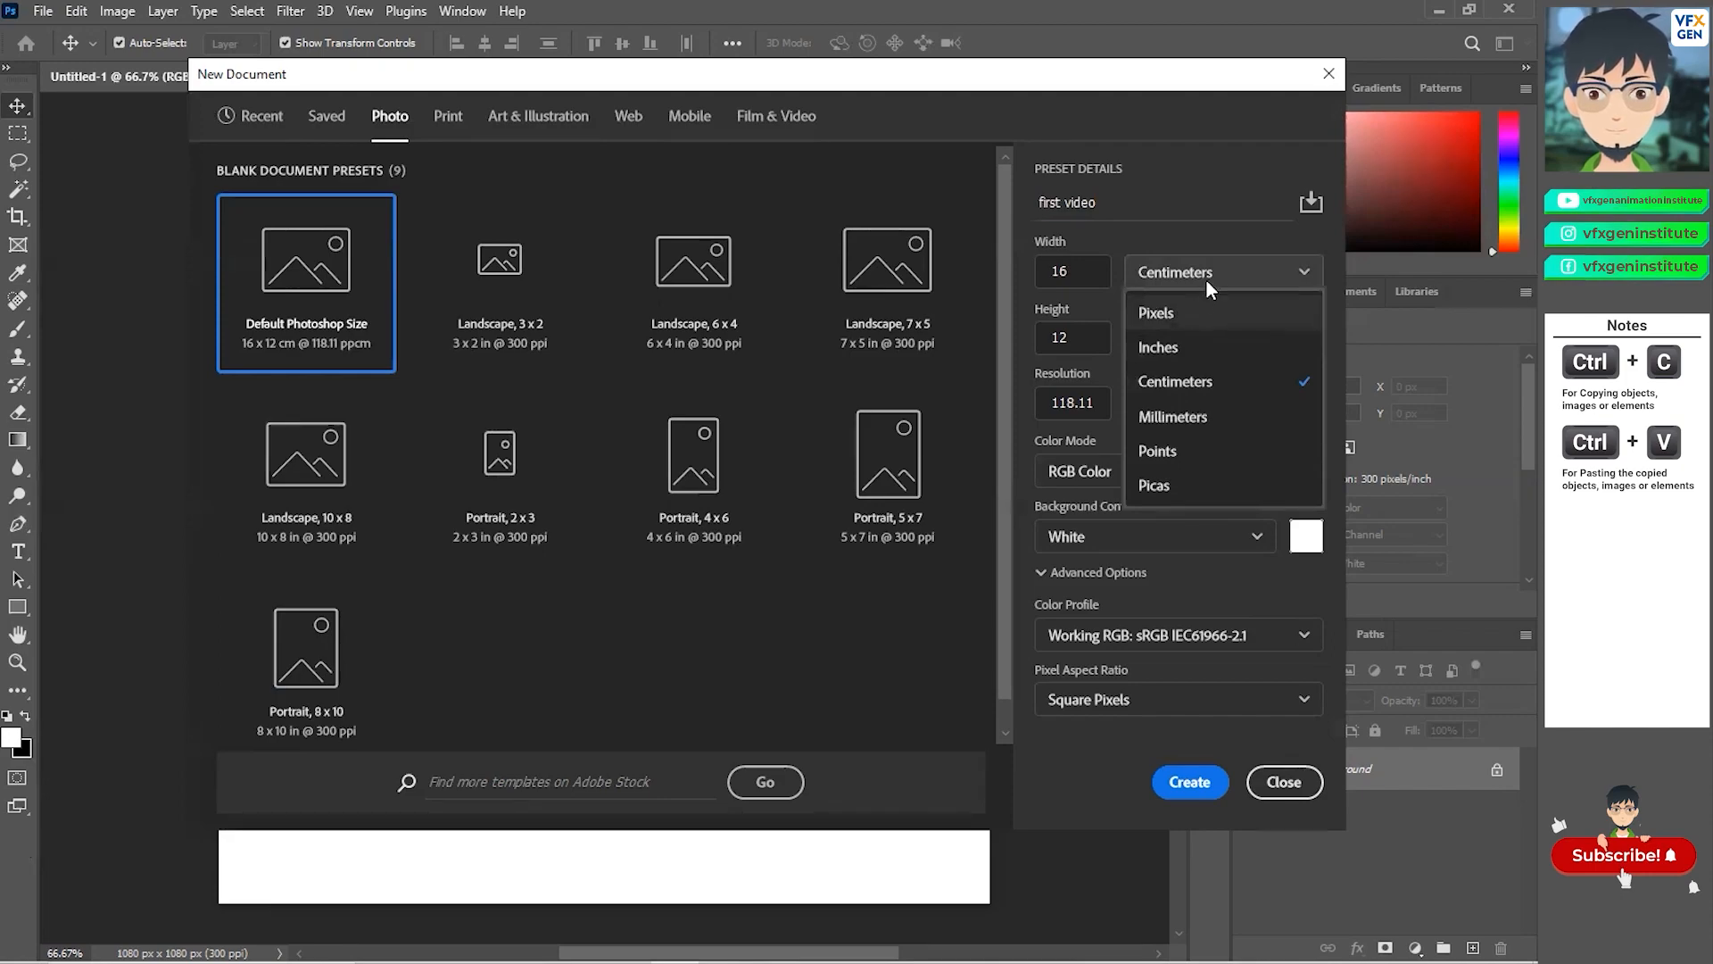
left_click(1203, 310)
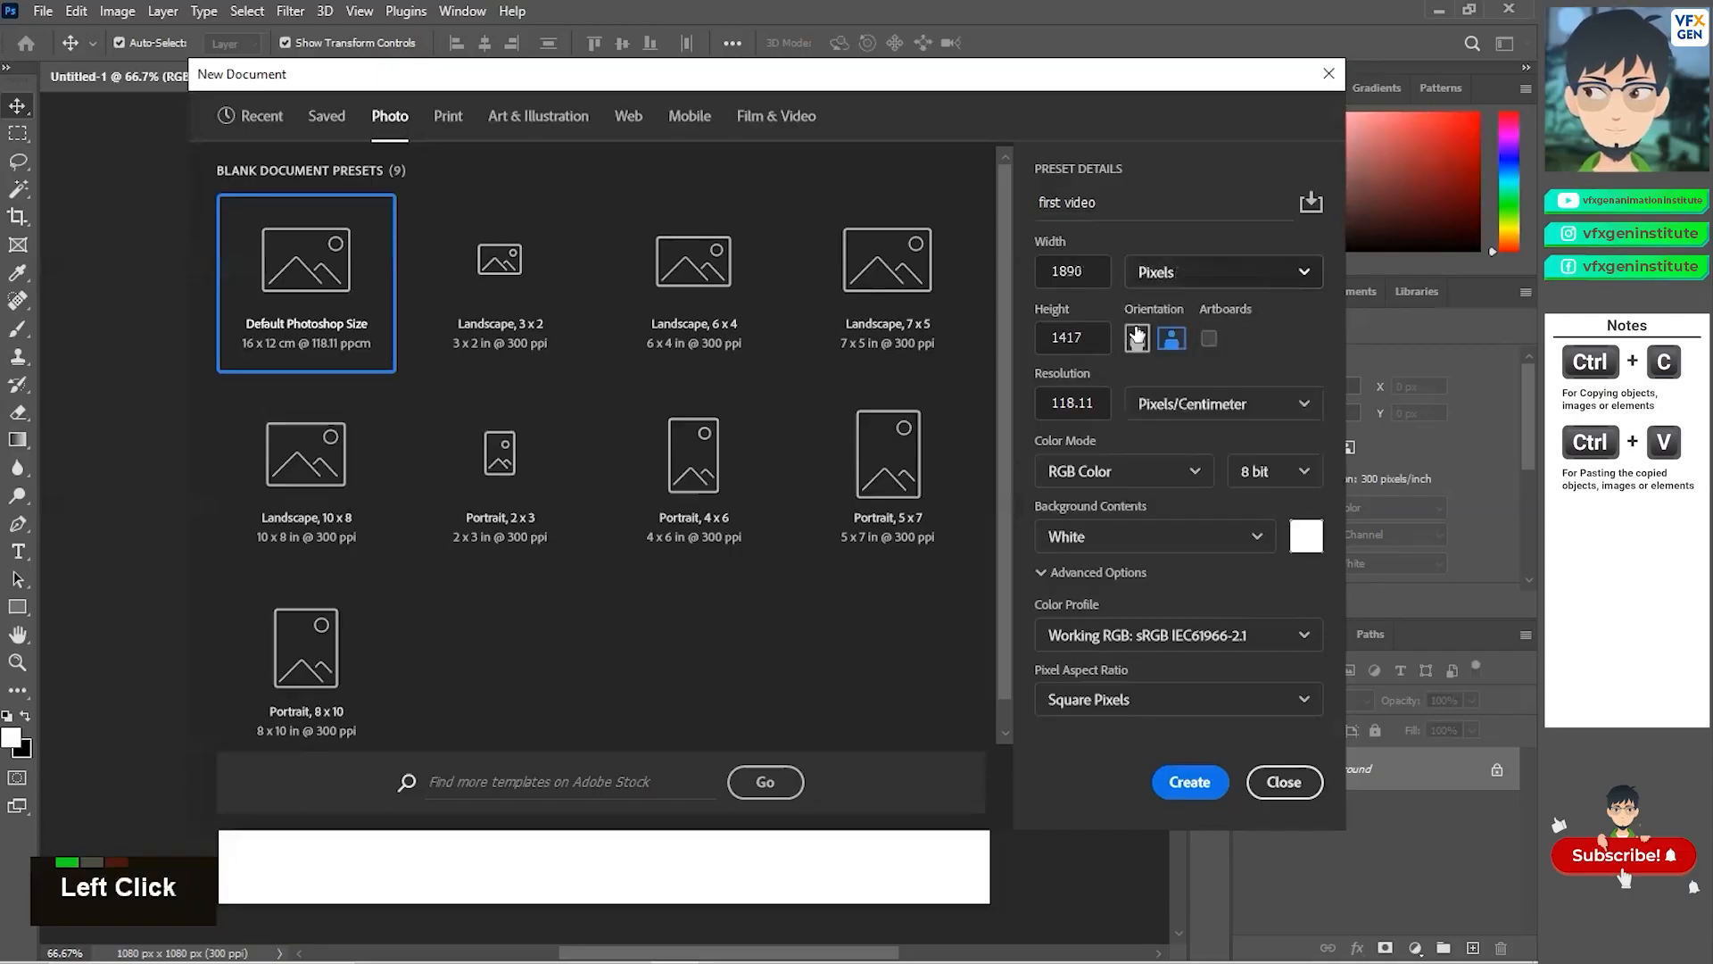
left_click(1040, 277)
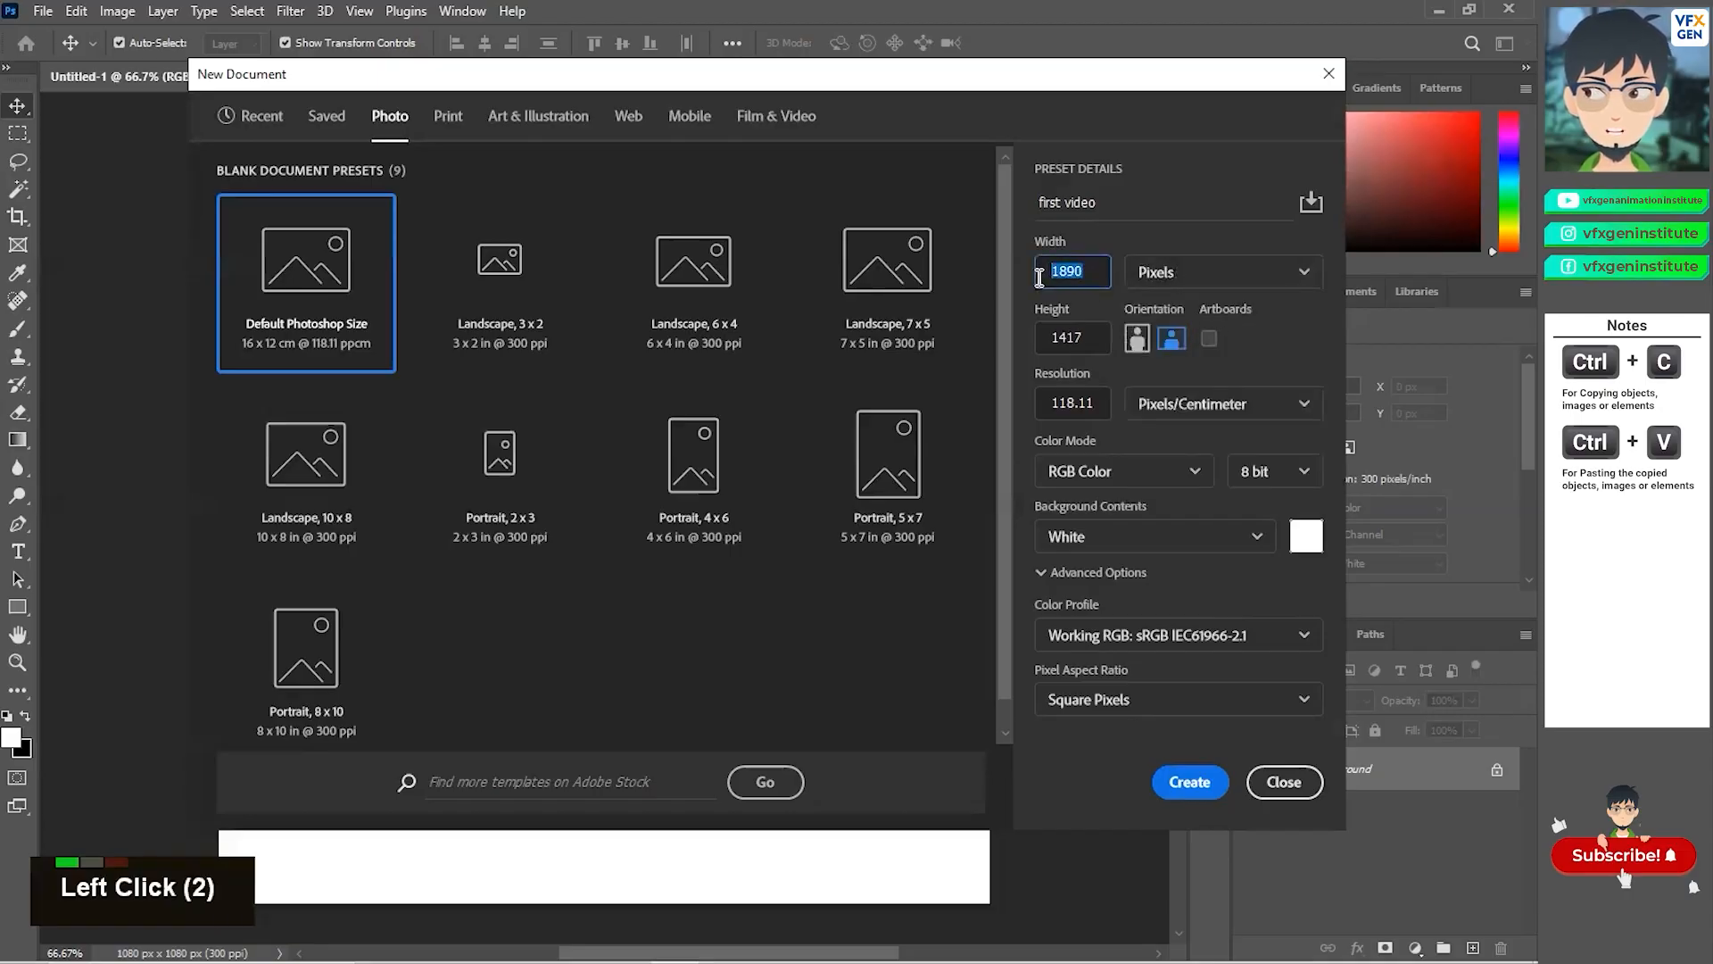
type("1080")
key("Tab")
type("1080")
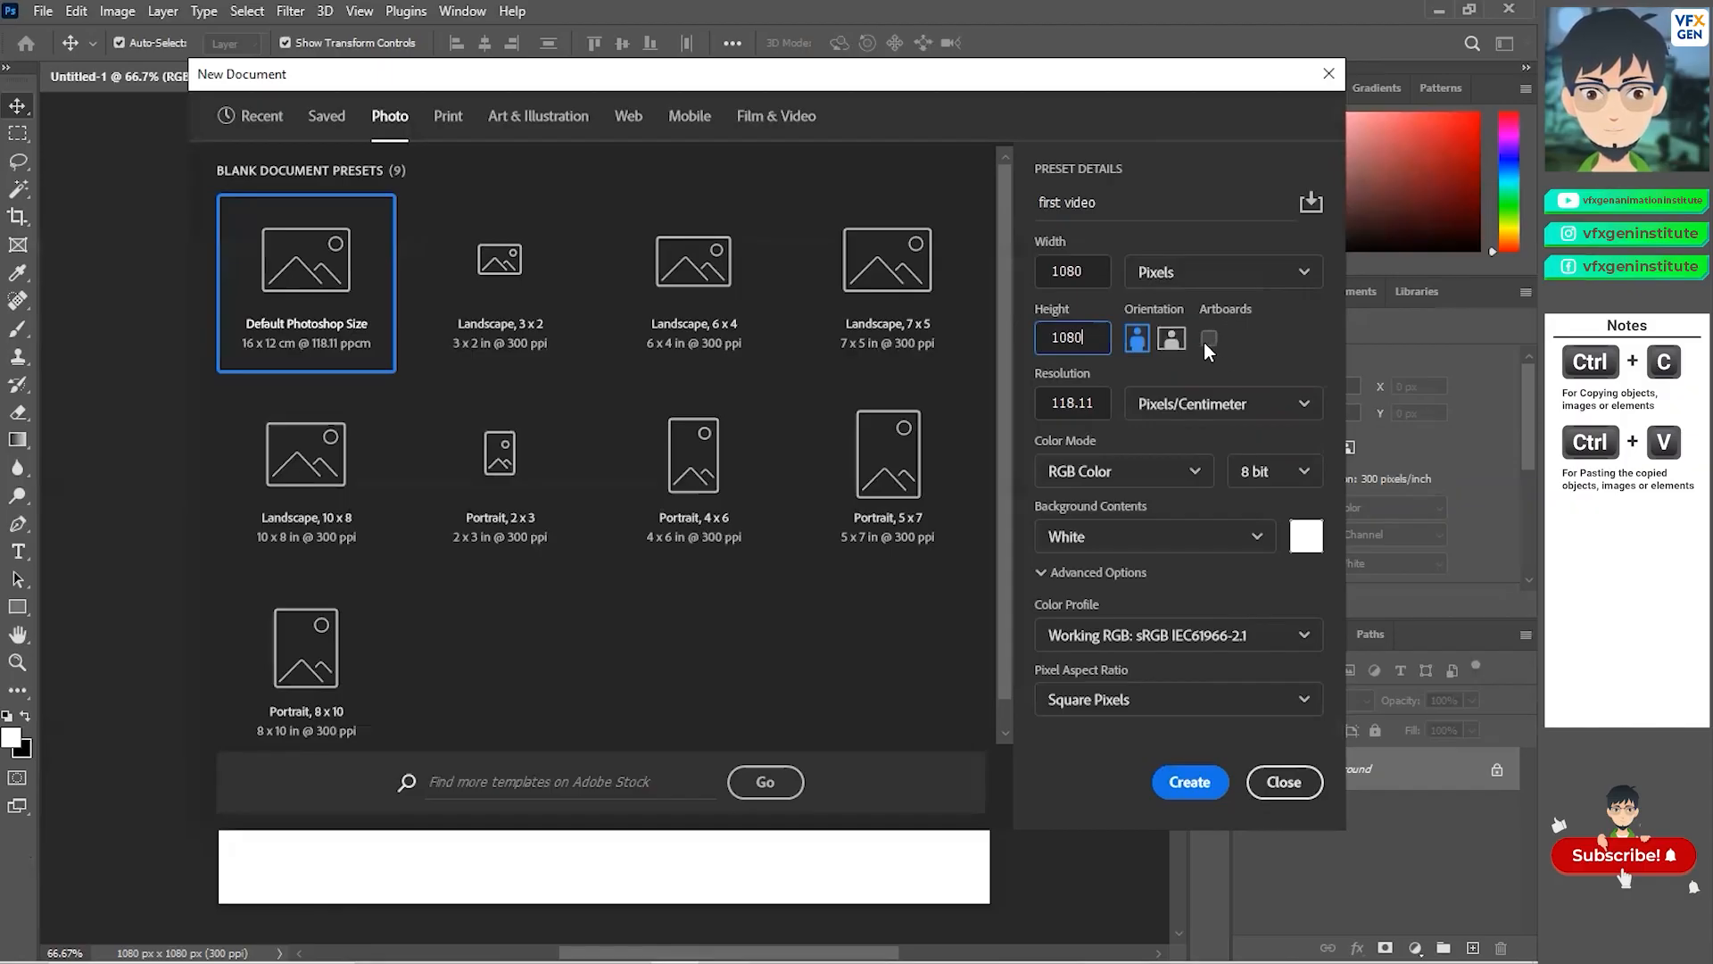
left_click(1133, 407)
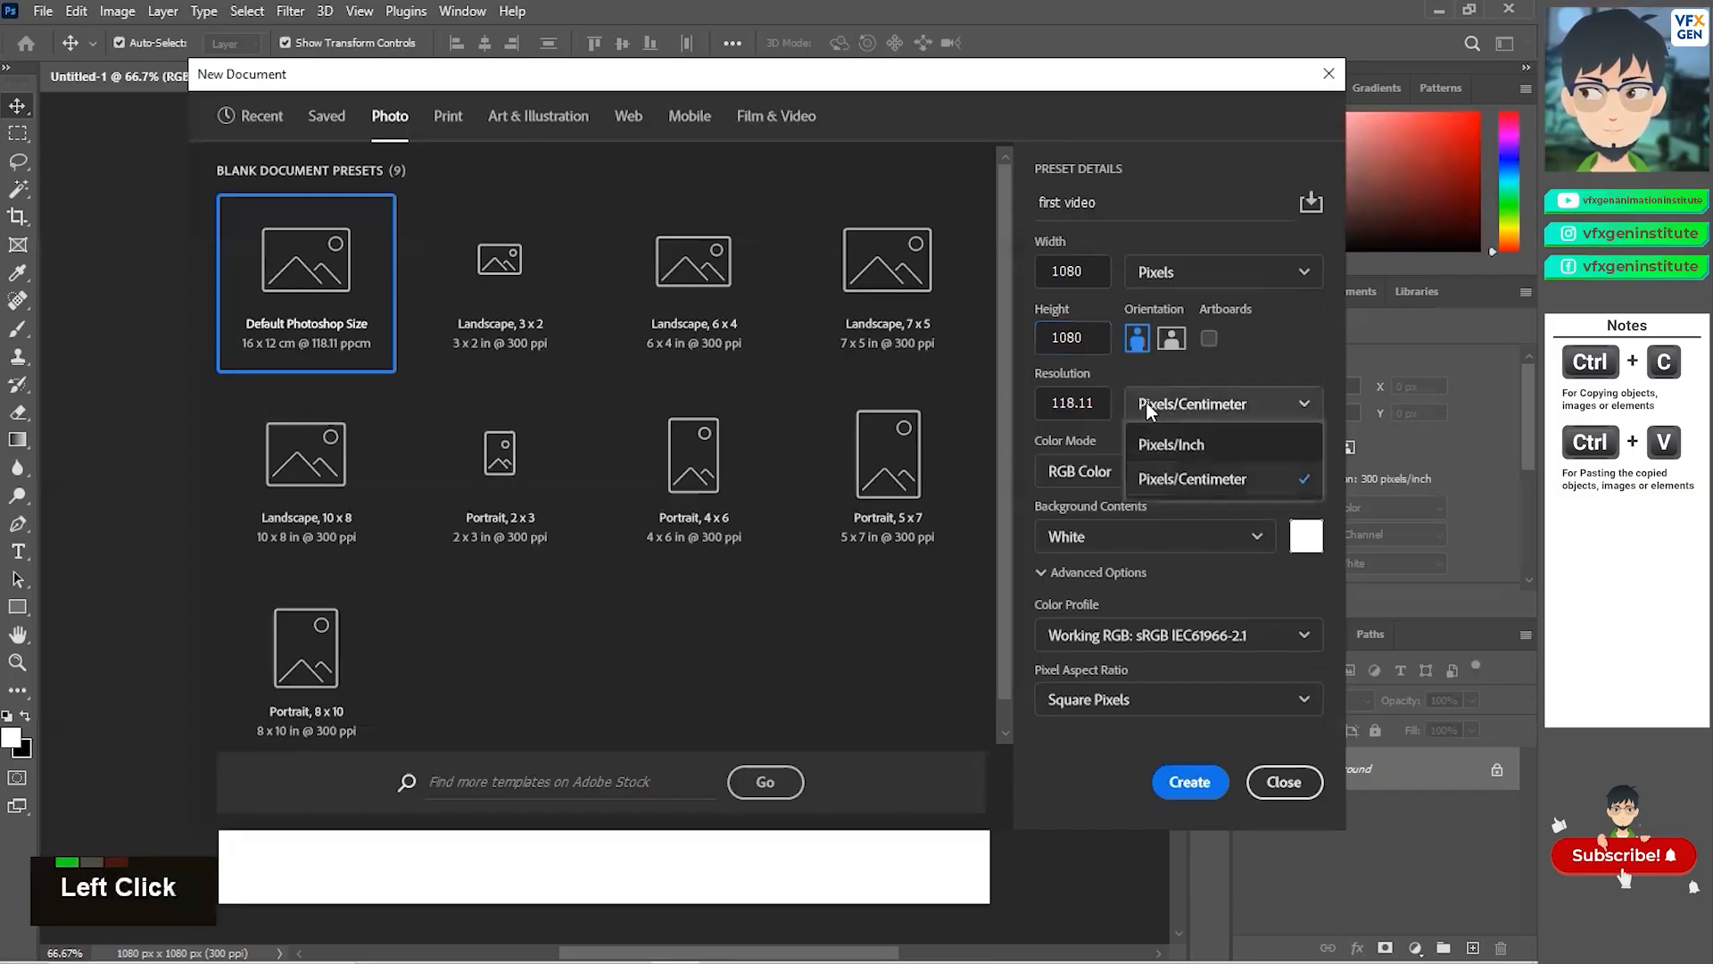
left_click(1147, 448)
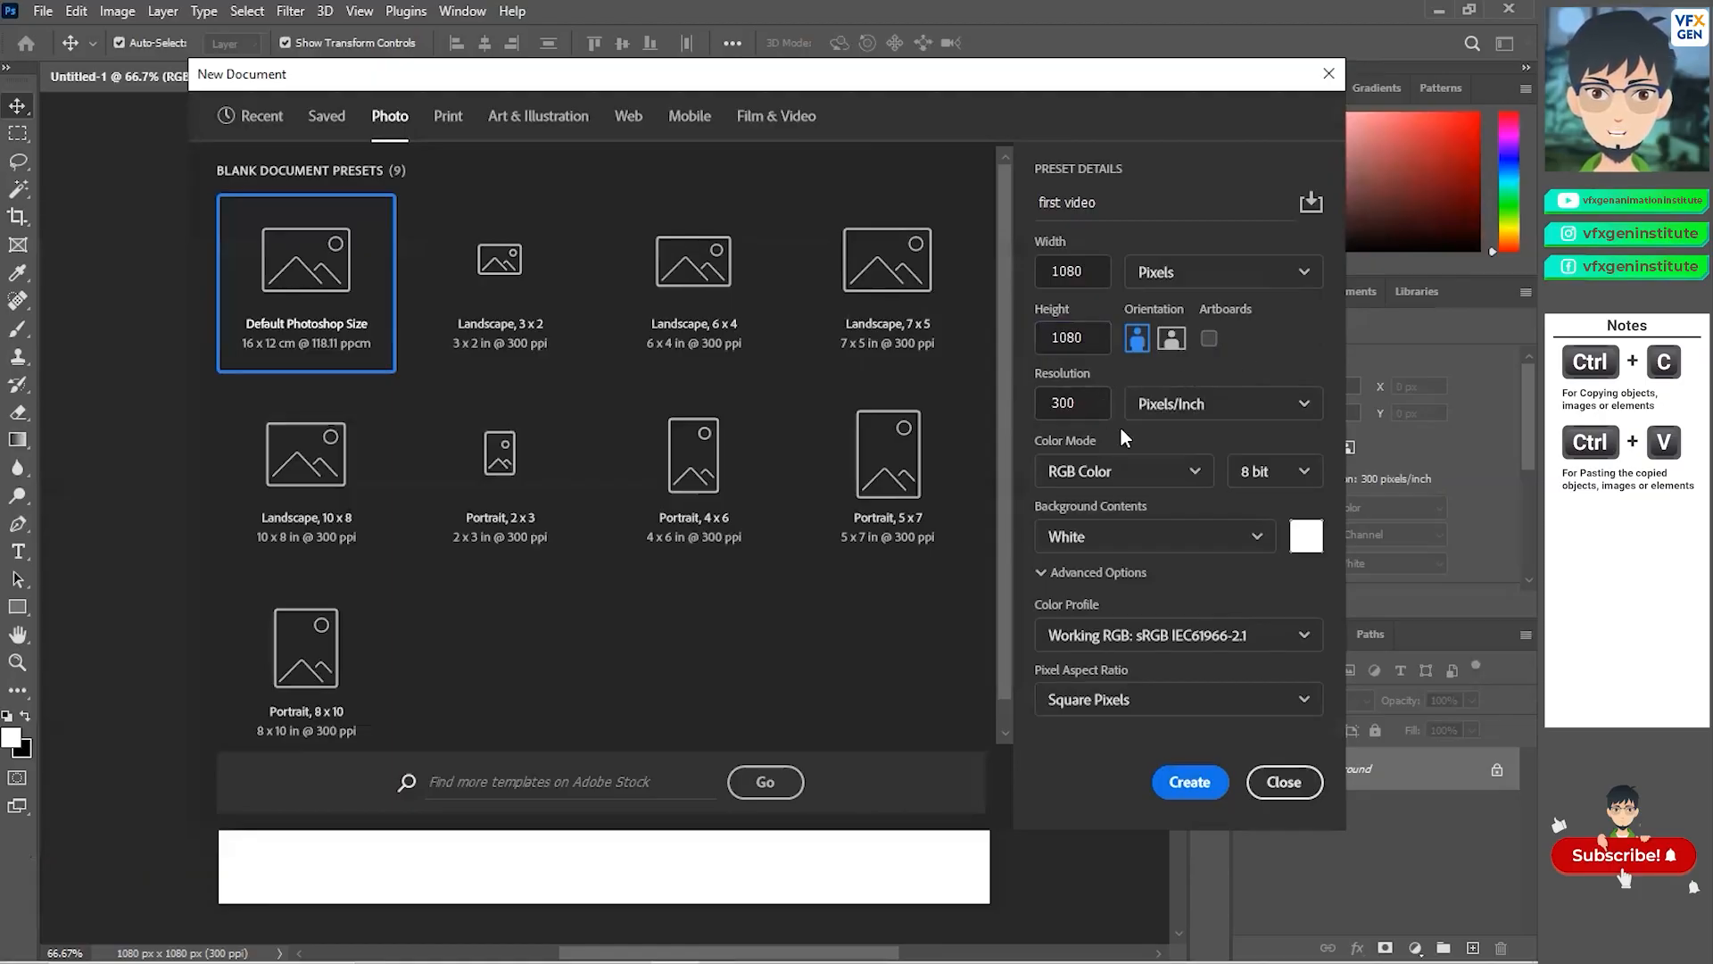
Examine the available options for the new document's color mode, bit depth and background contents.
left_click(1156, 474)
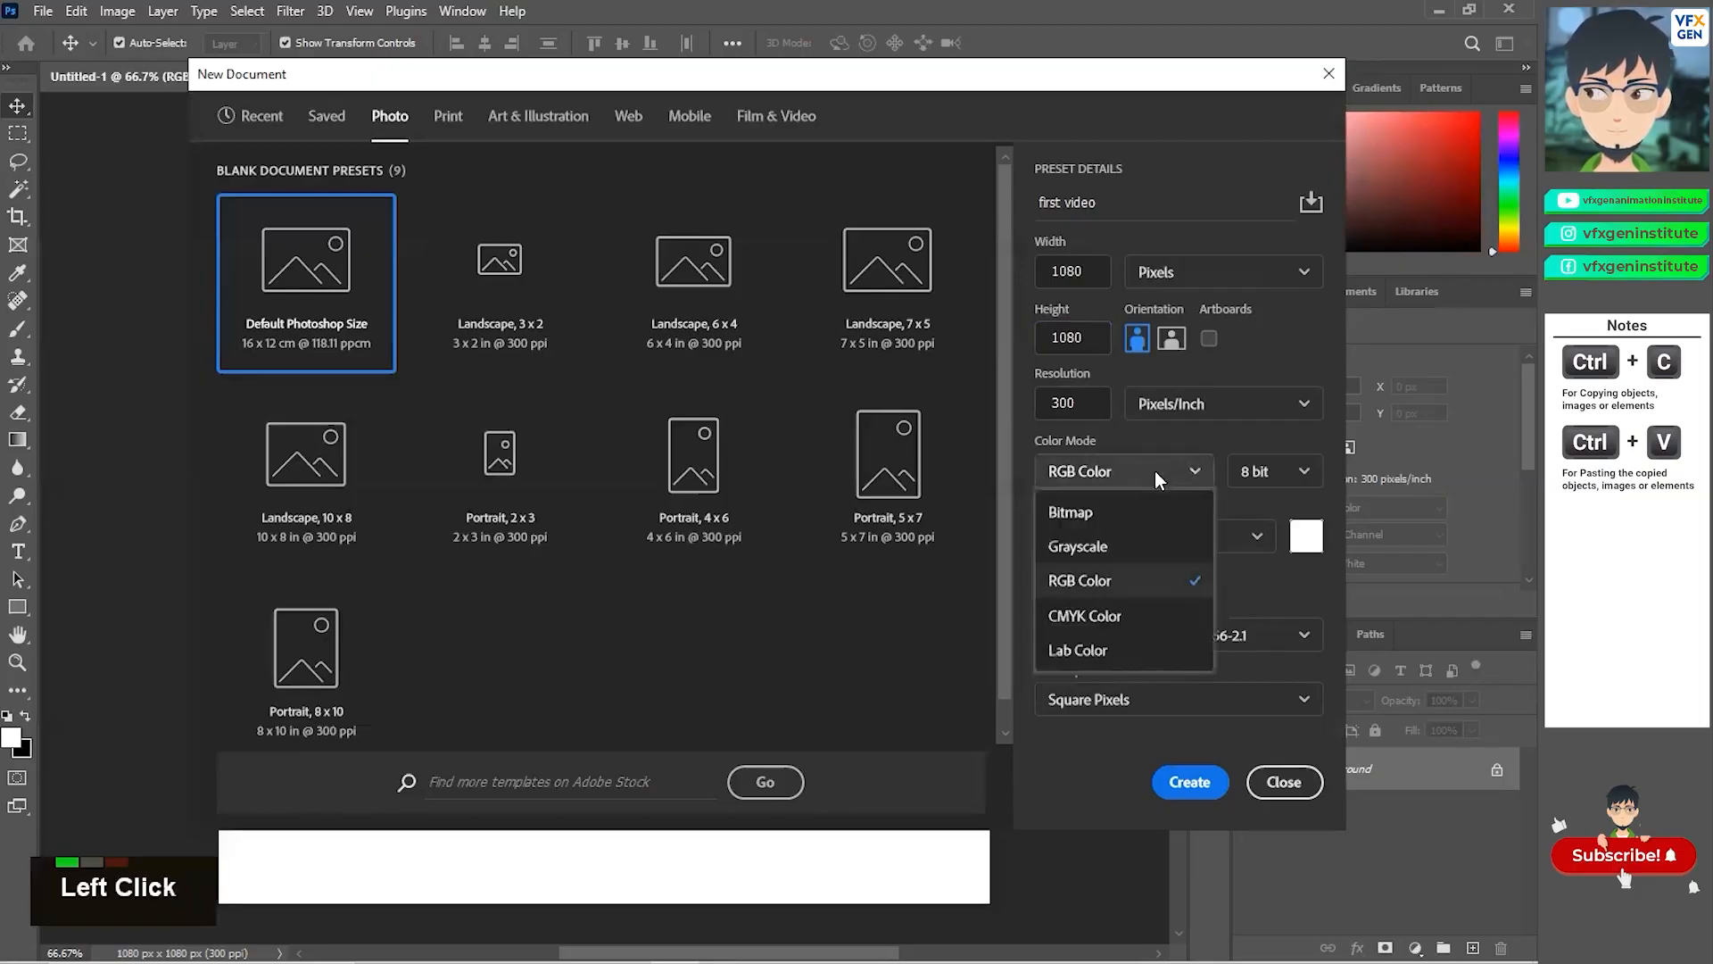
left_click(1134, 472)
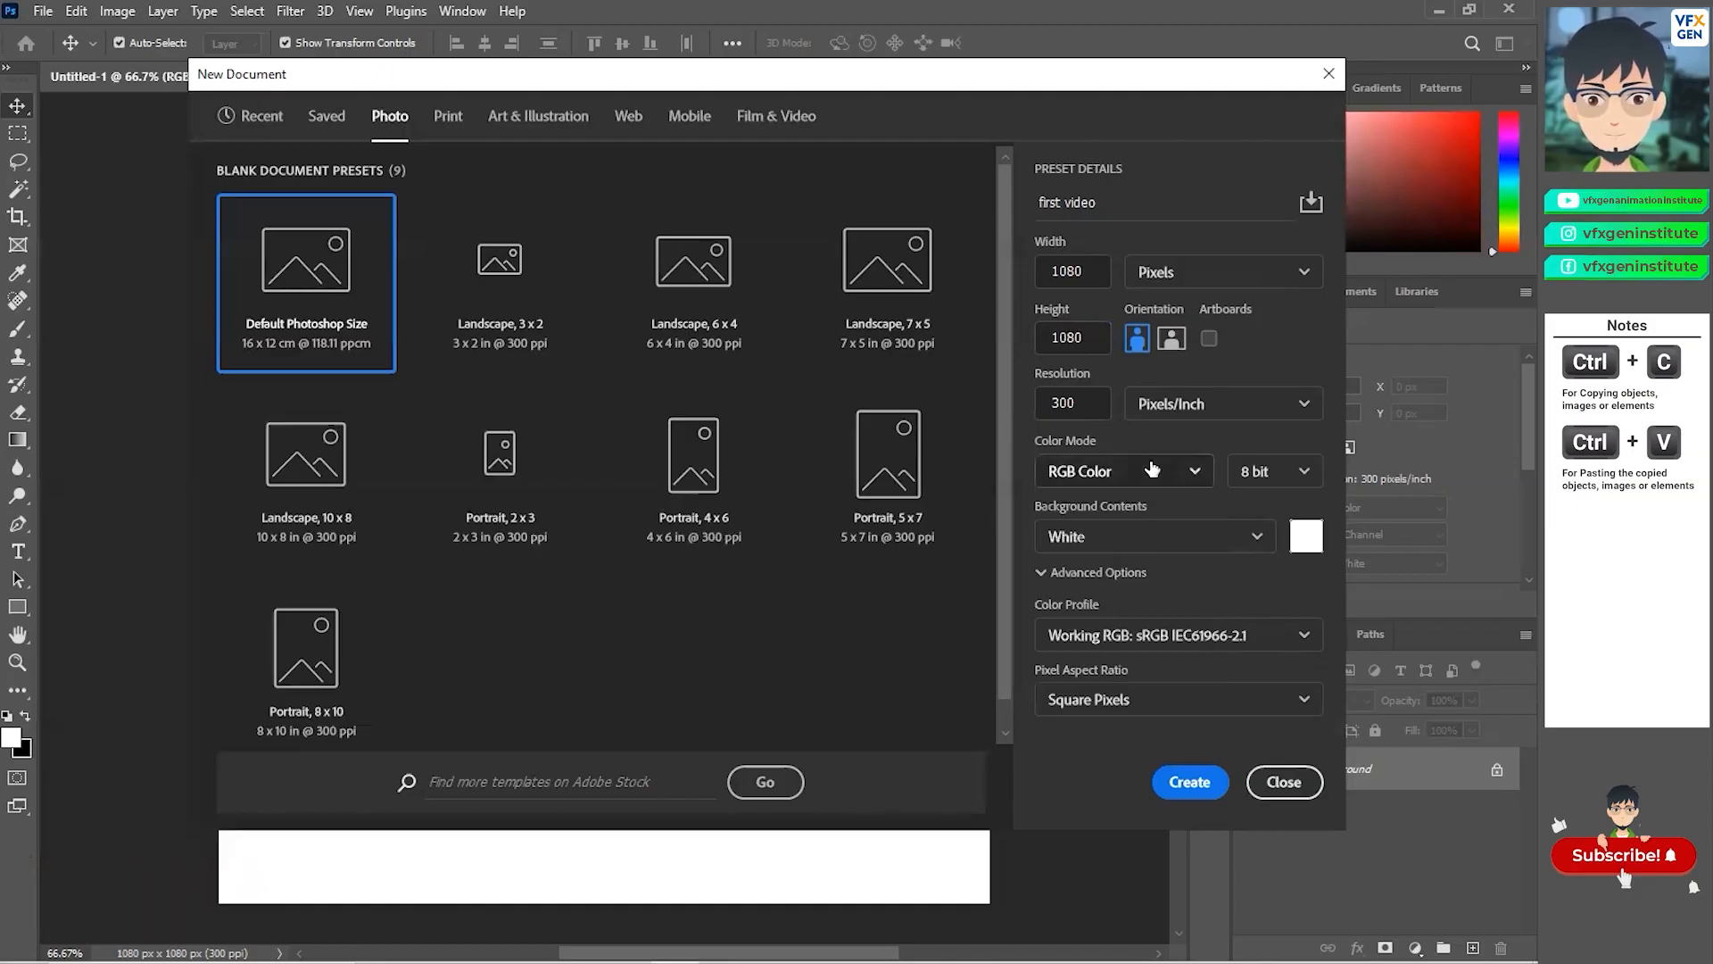
left_click(1154, 471)
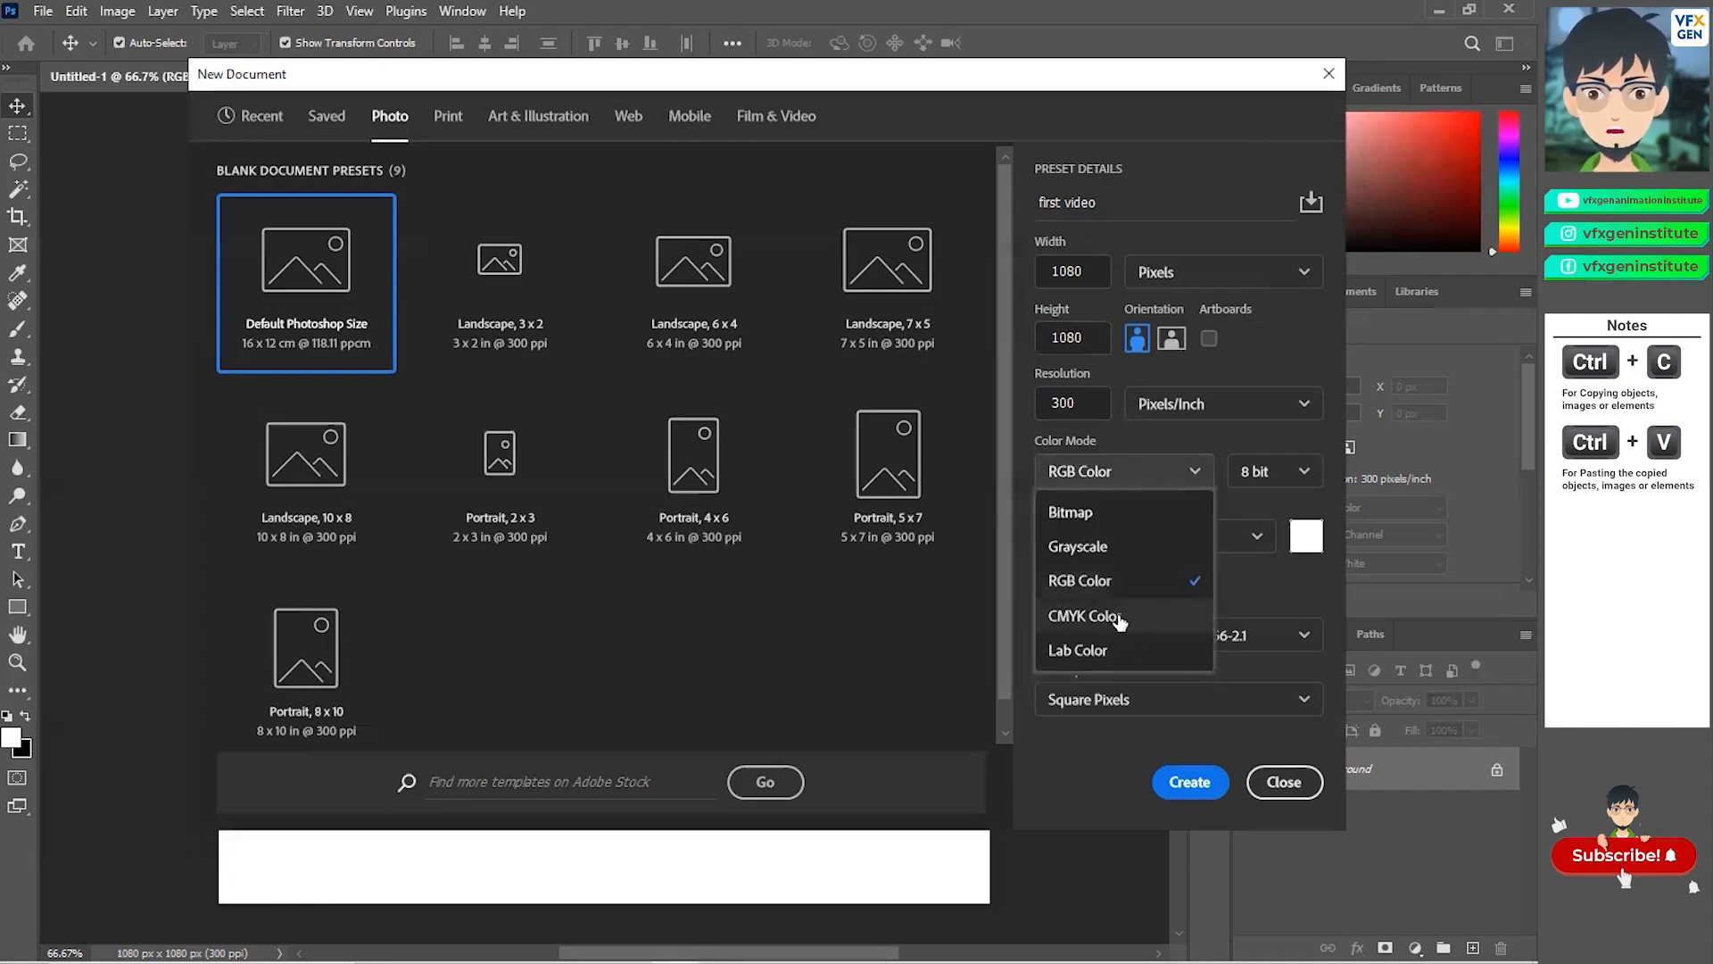
left_click(1153, 427)
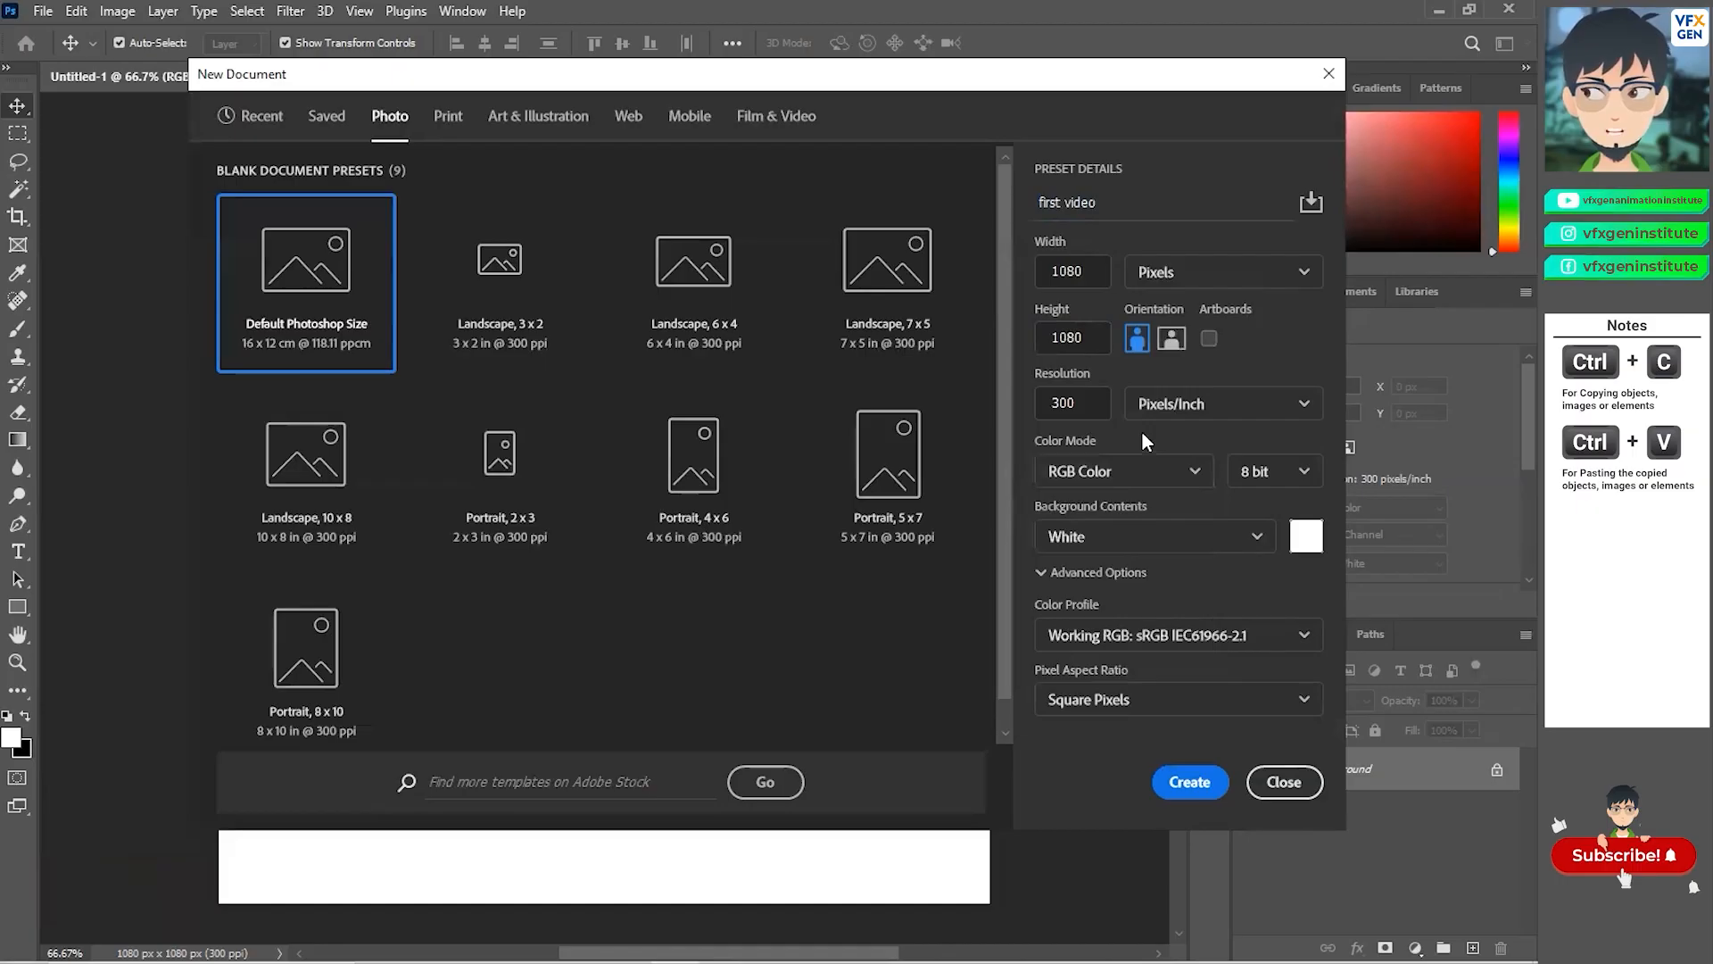
left_click(1288, 472)
left_click(1288, 471)
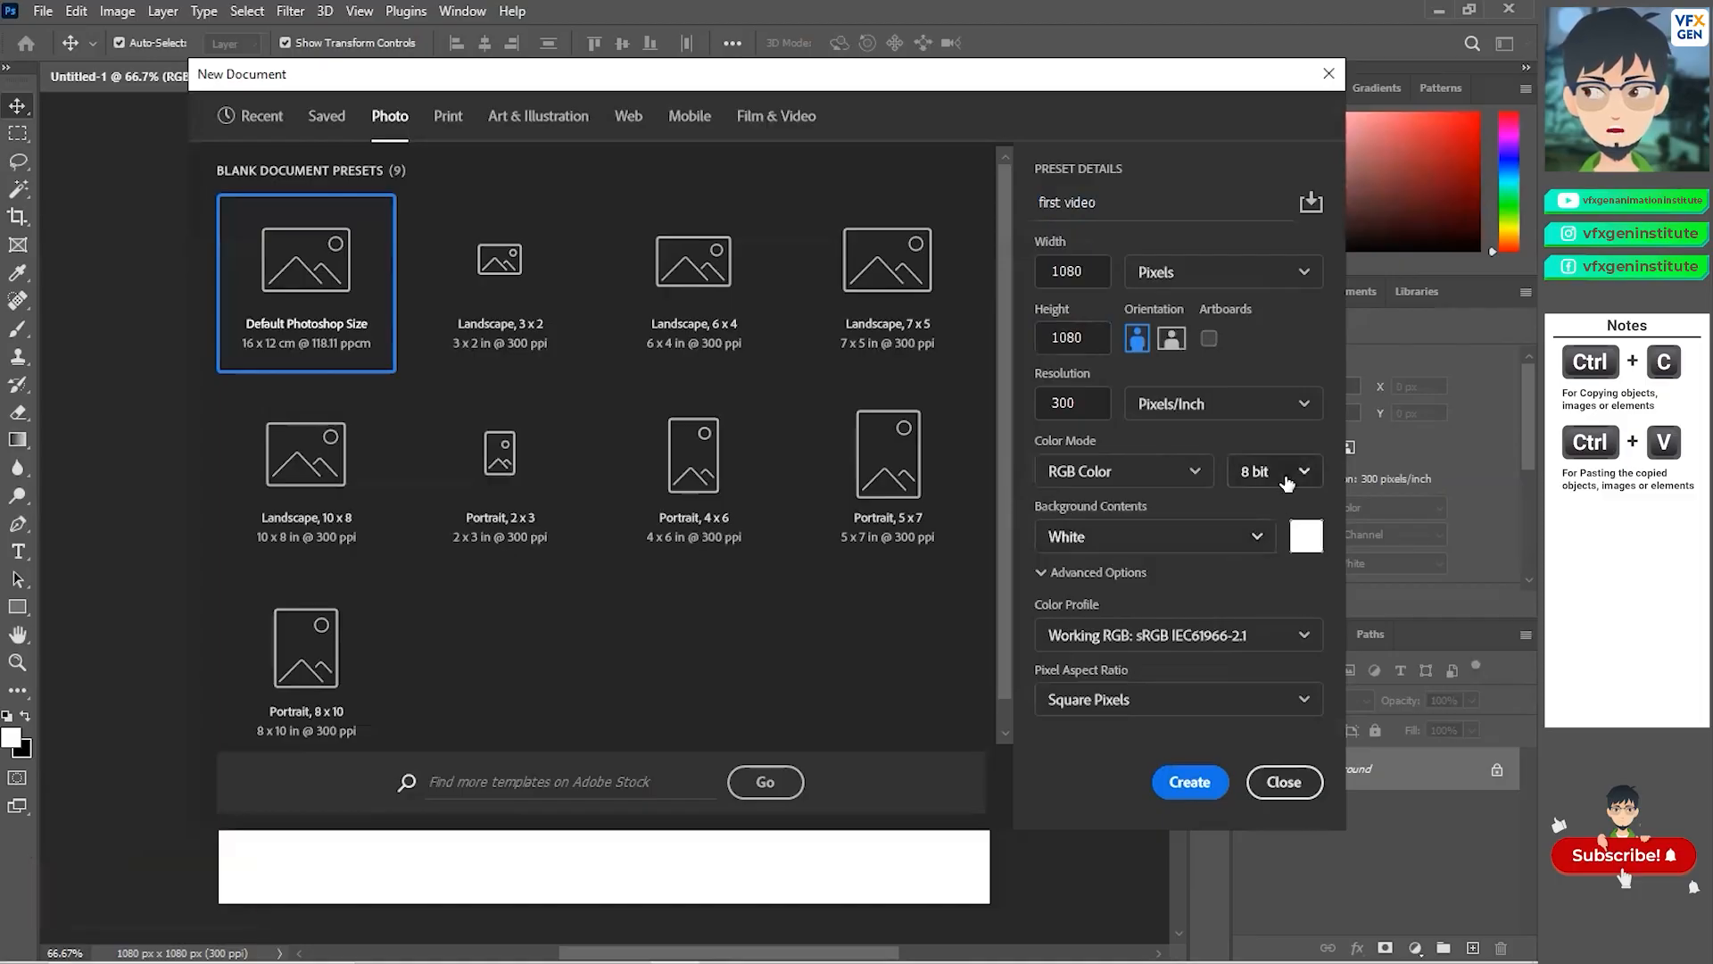
left_click(1287, 480)
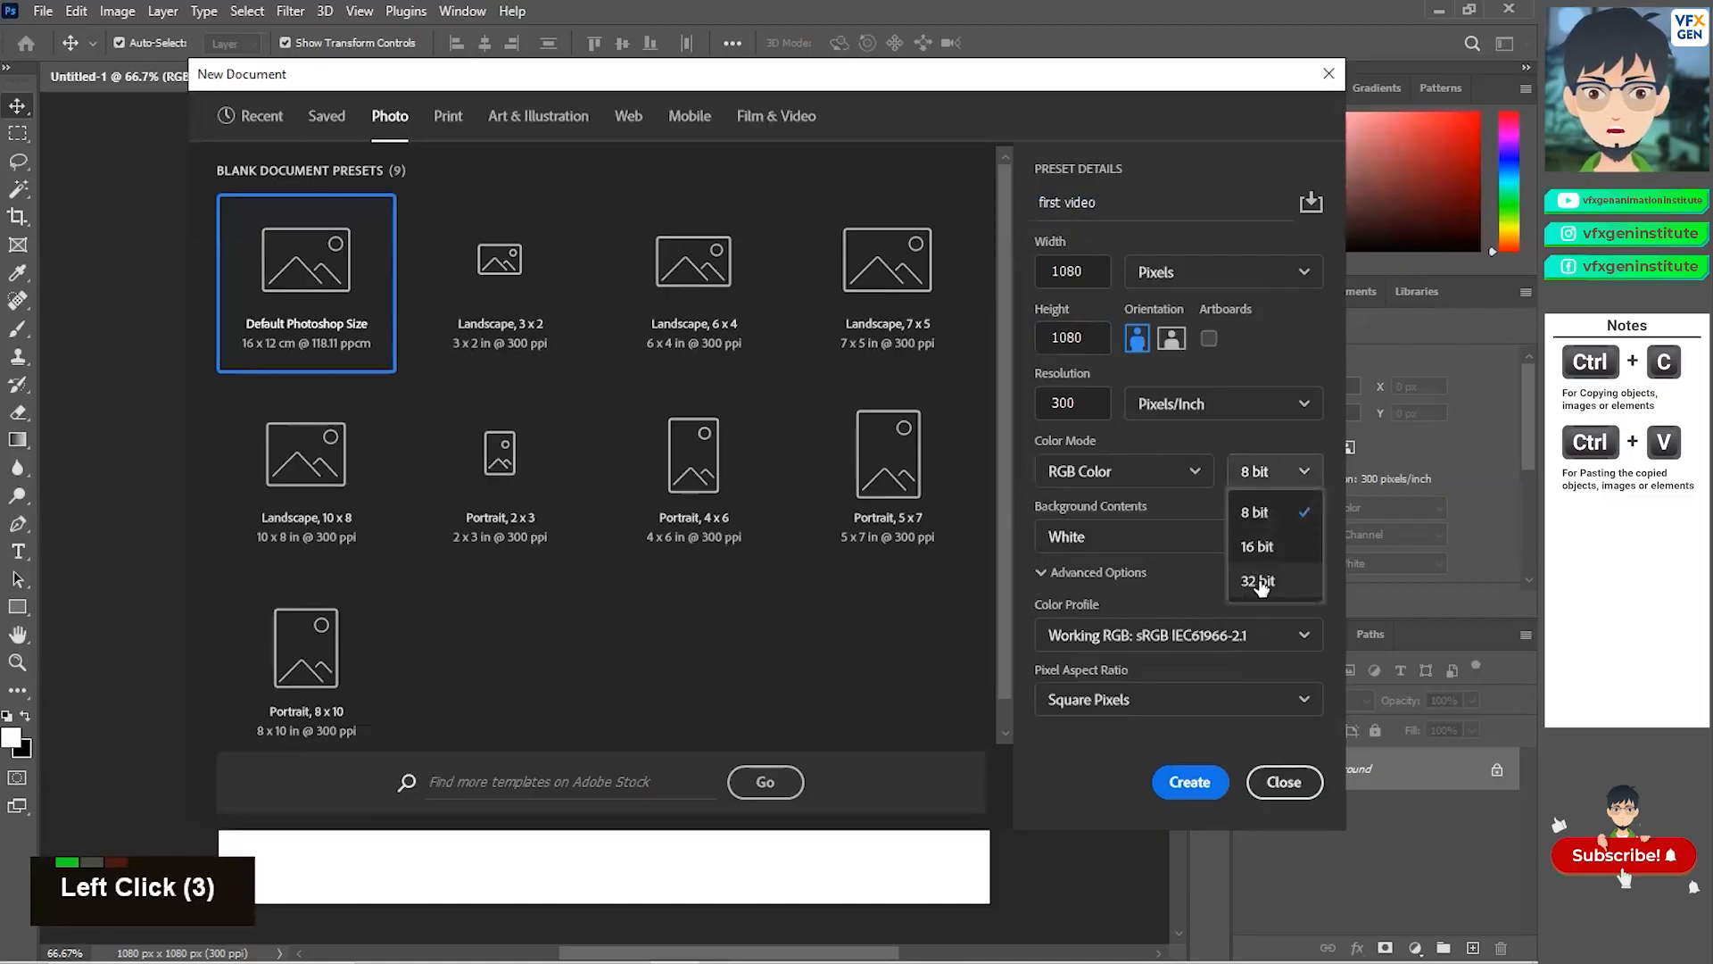
left_click(1262, 437)
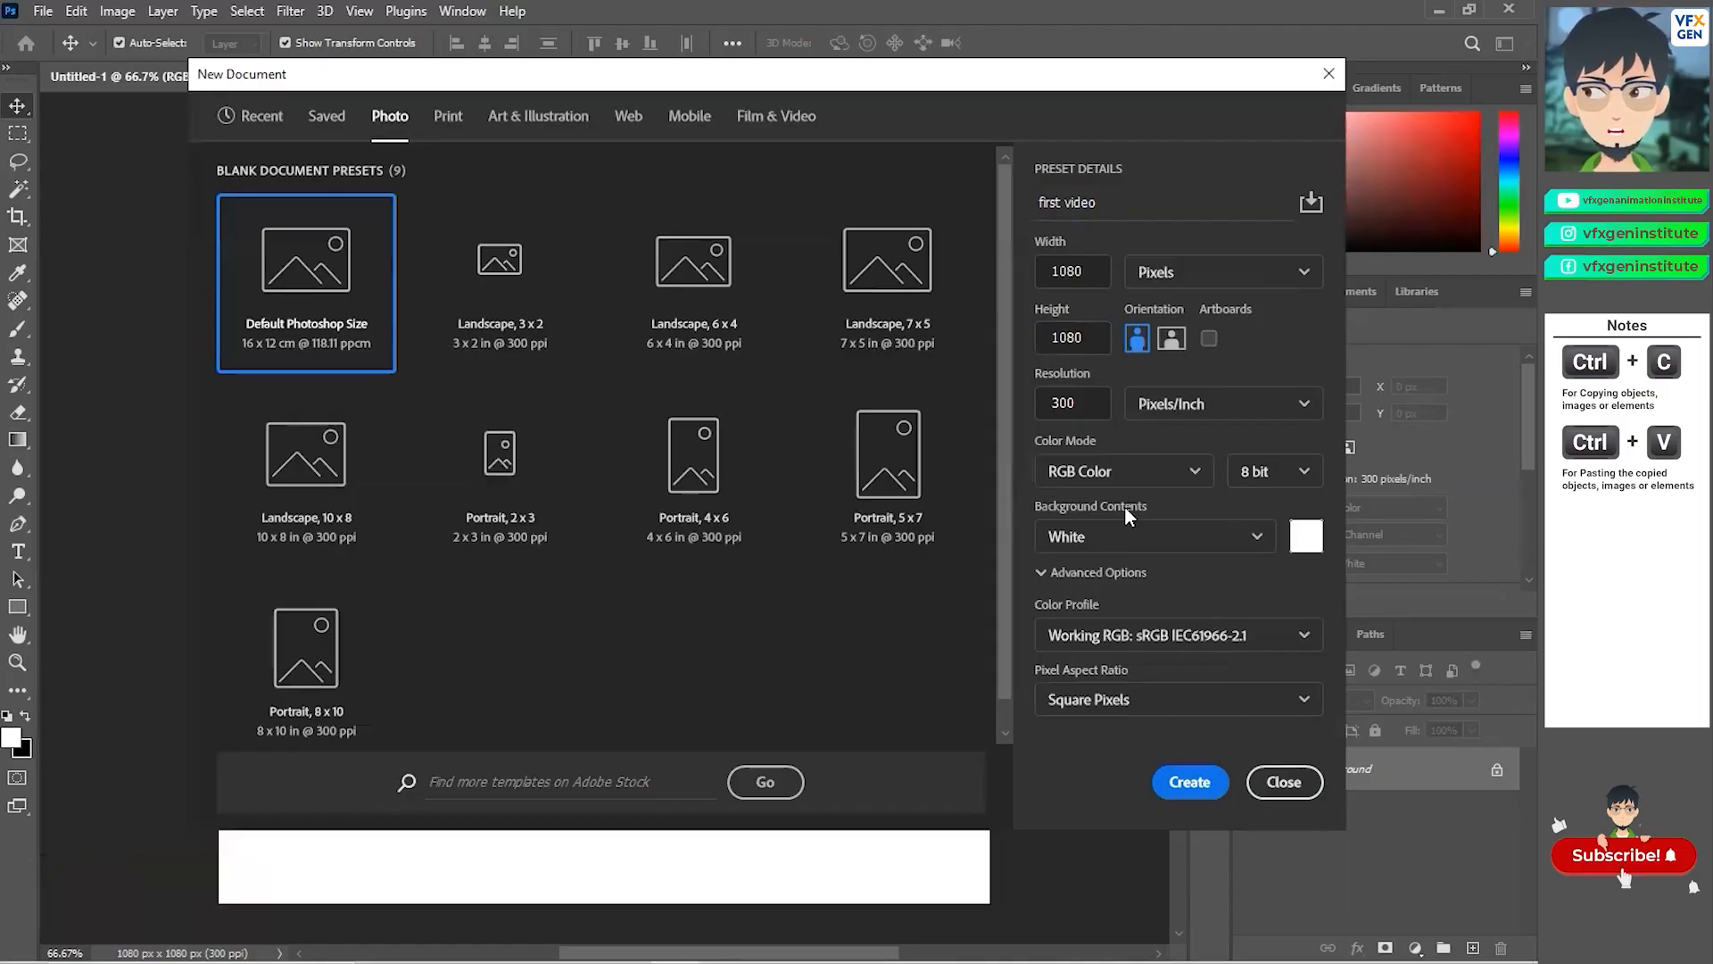
left_click(1162, 540)
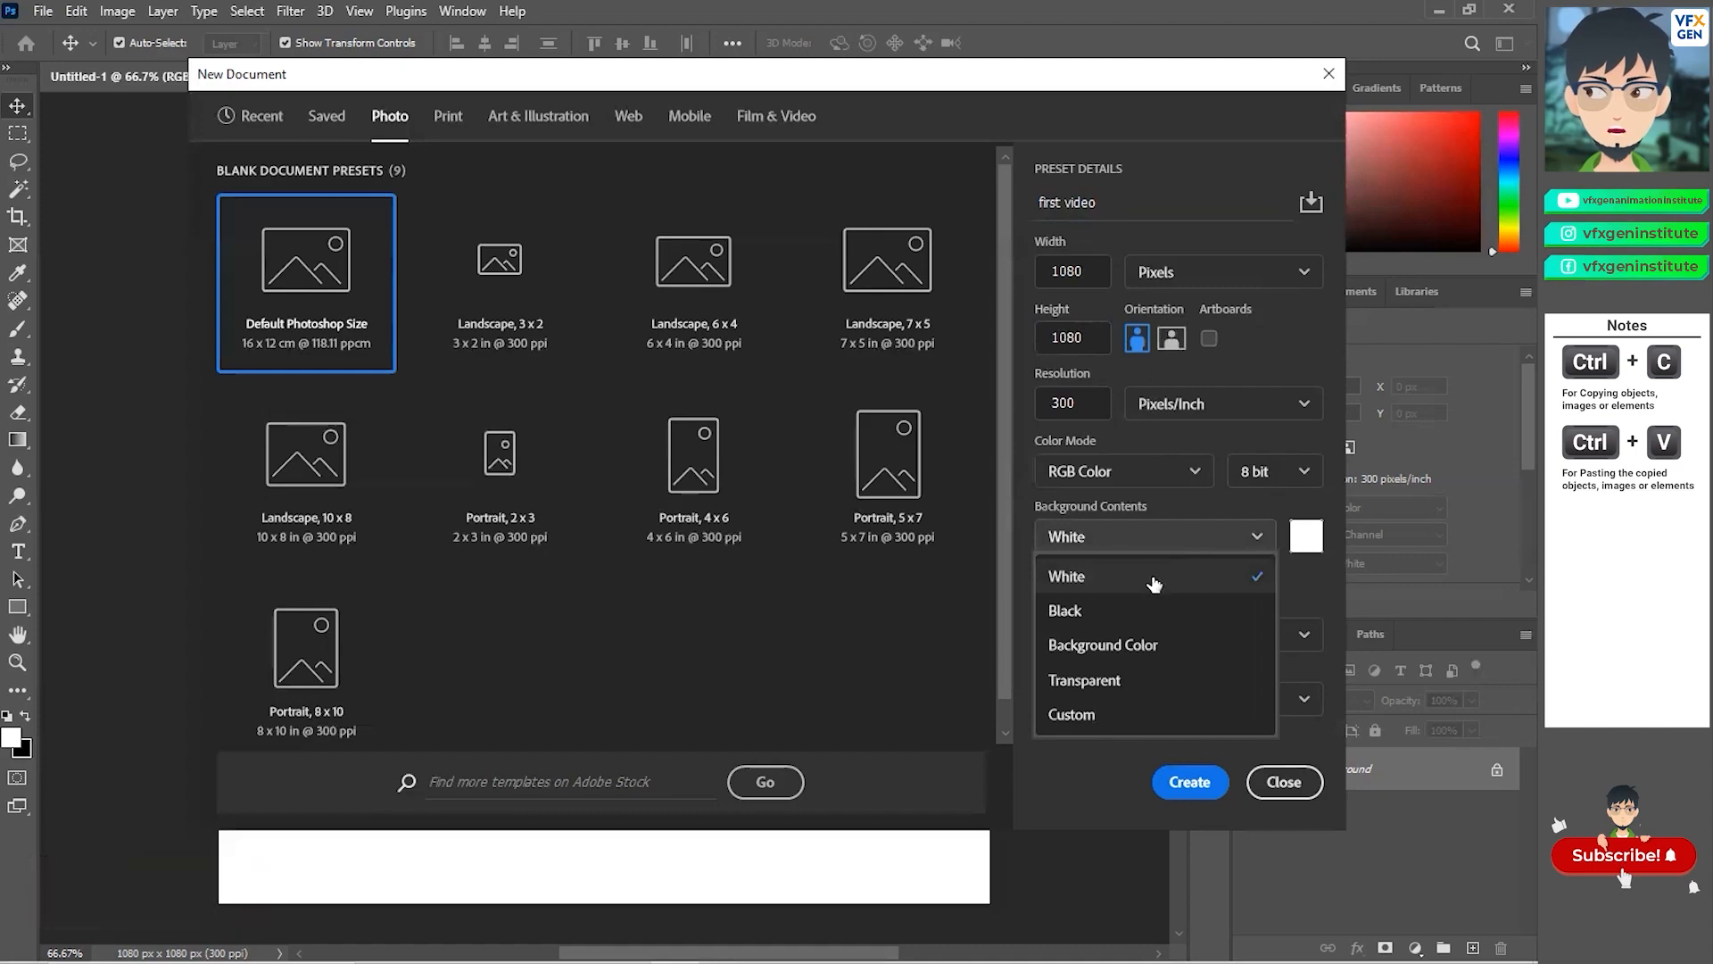
left_click(1188, 507)
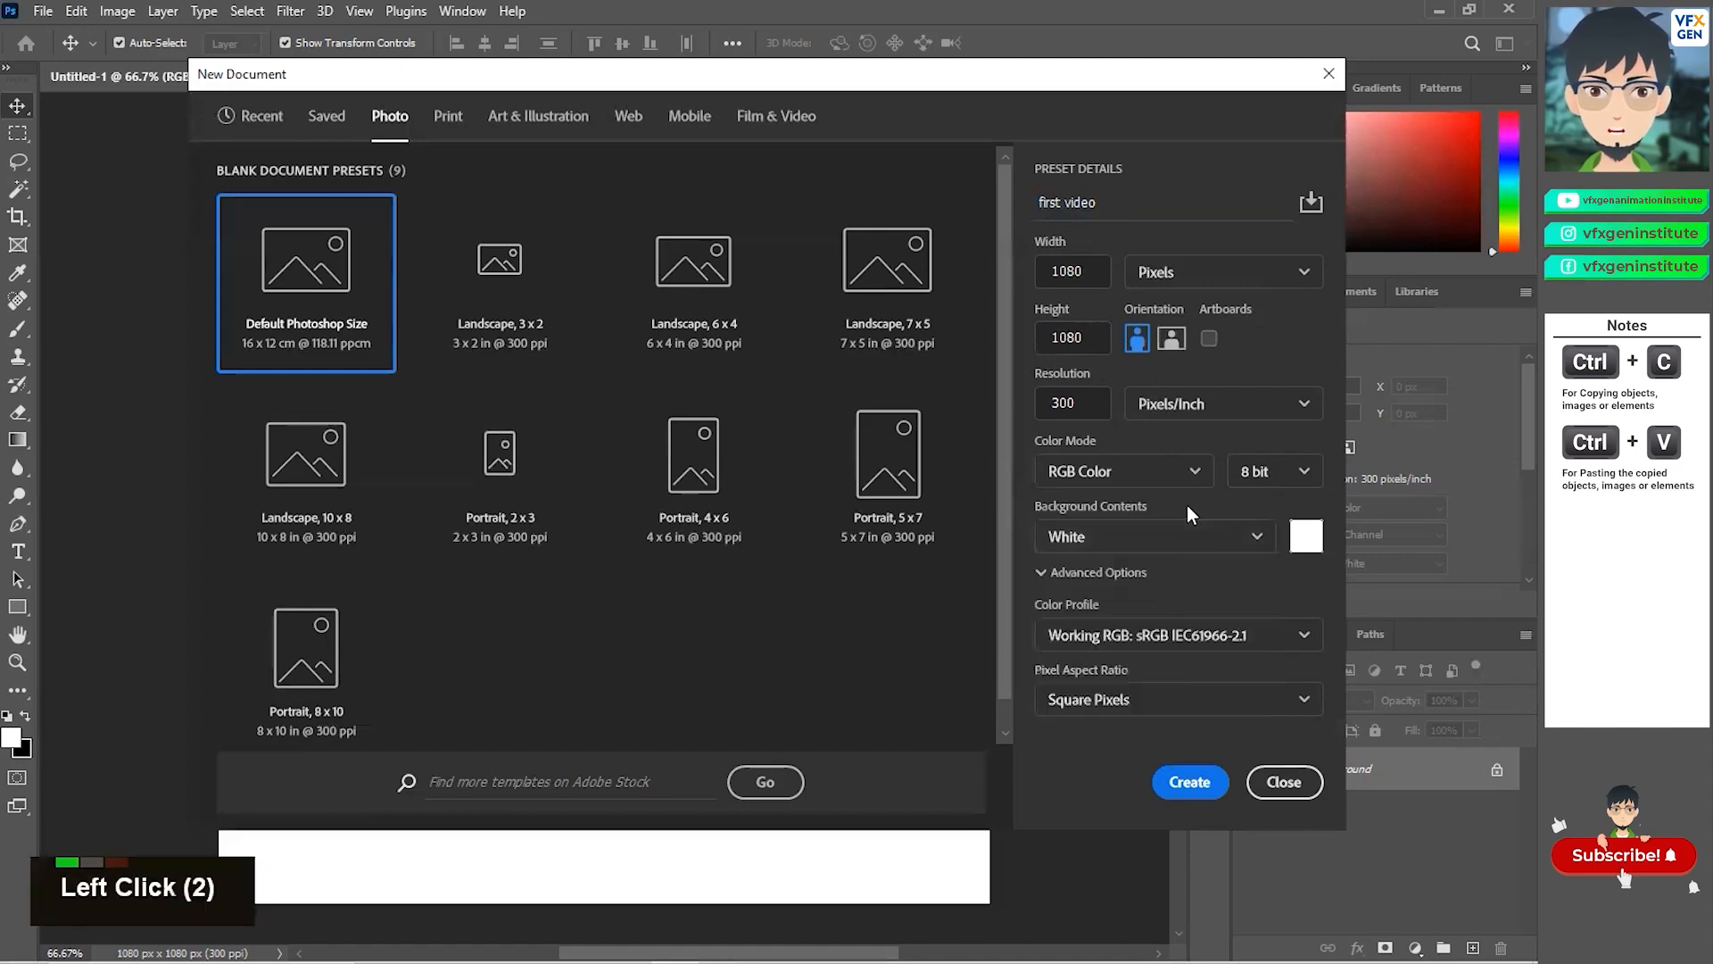
Create the "first video" document with the current settings, leaving the advanced options expanded, and switch to it.
left_click(1146, 575)
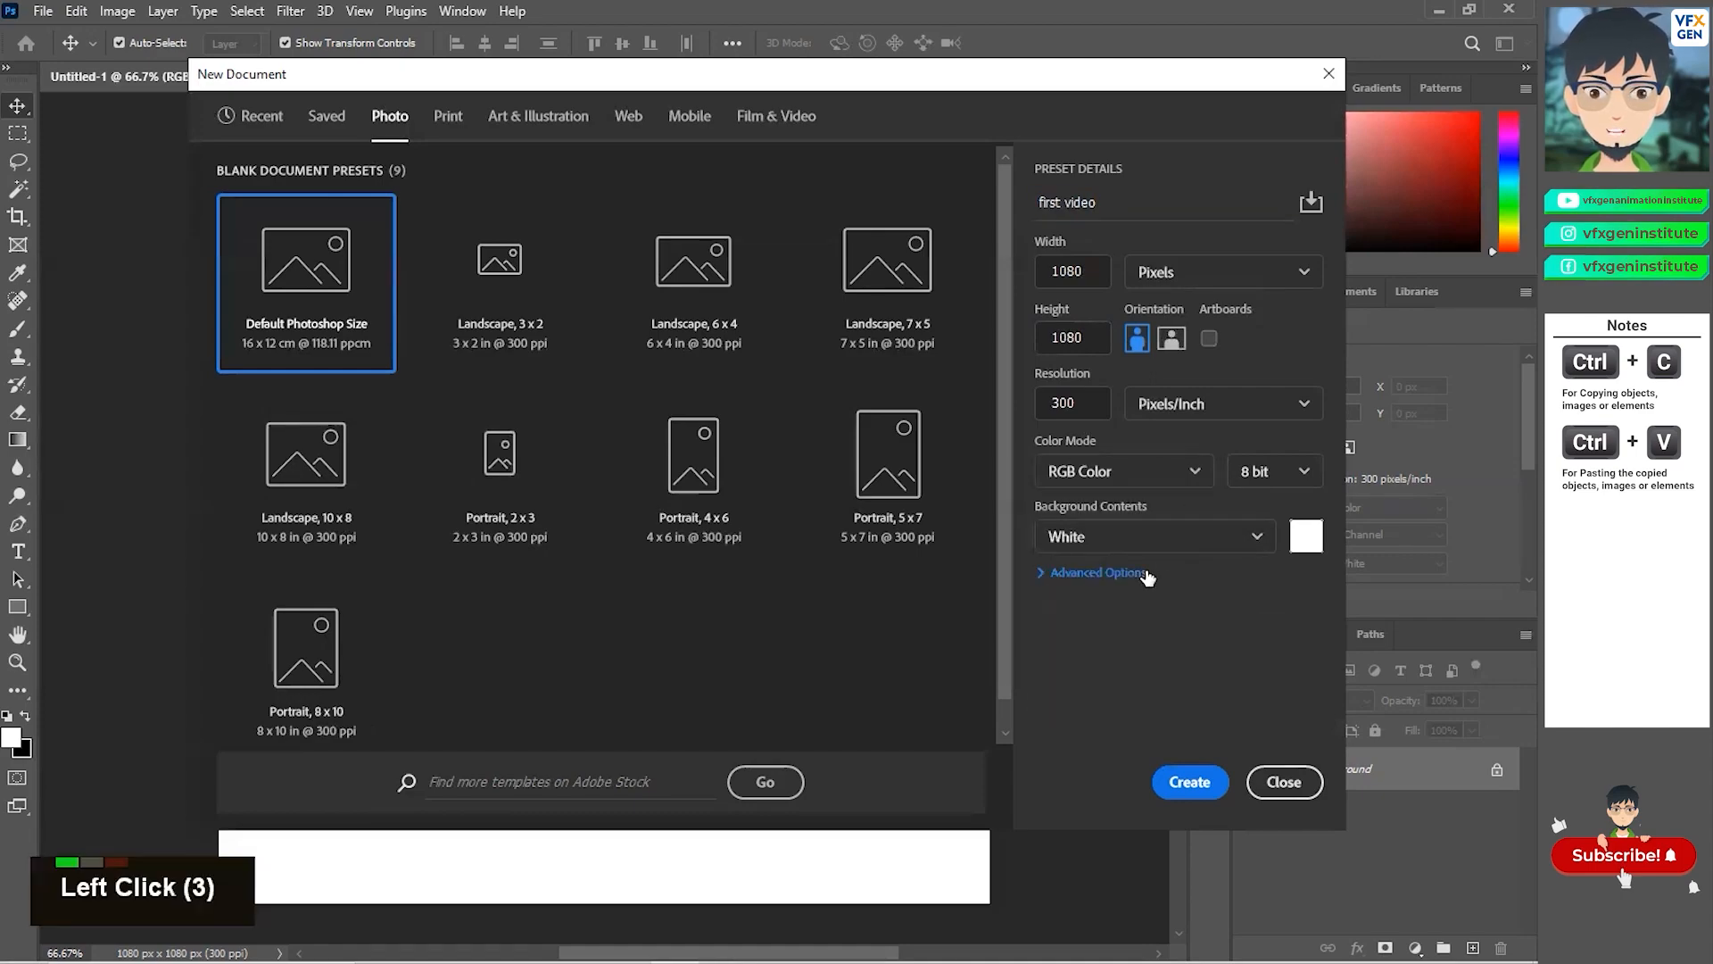
left_click(1146, 576)
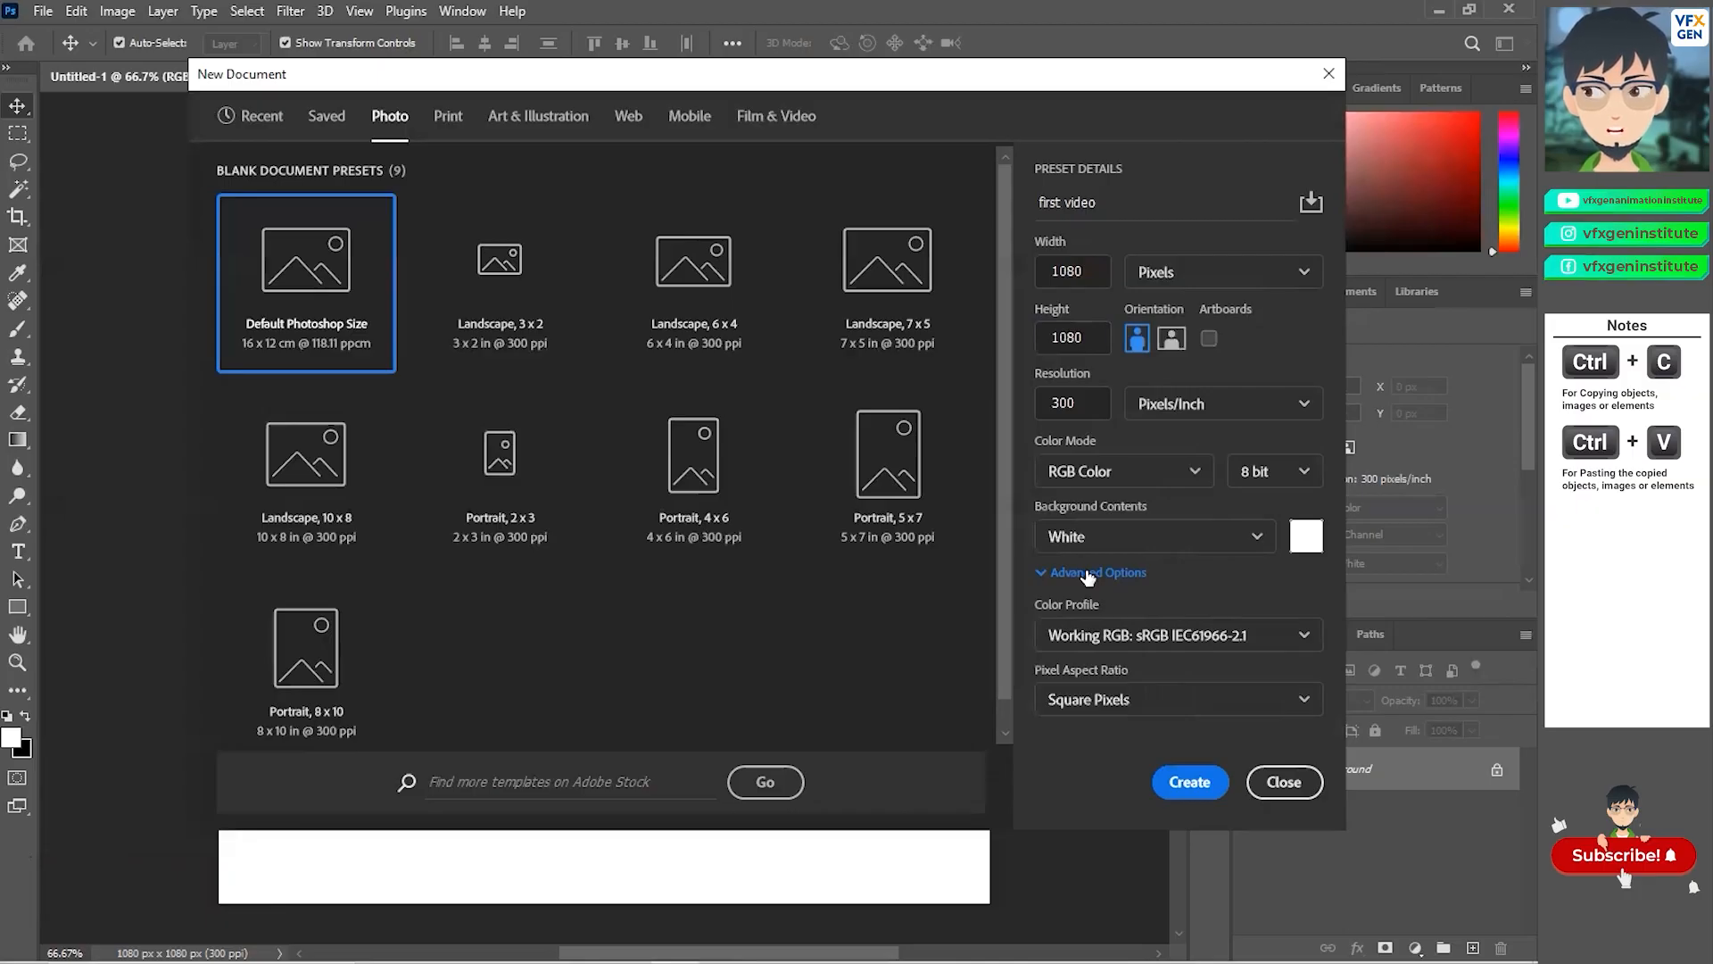
left_click(1192, 781)
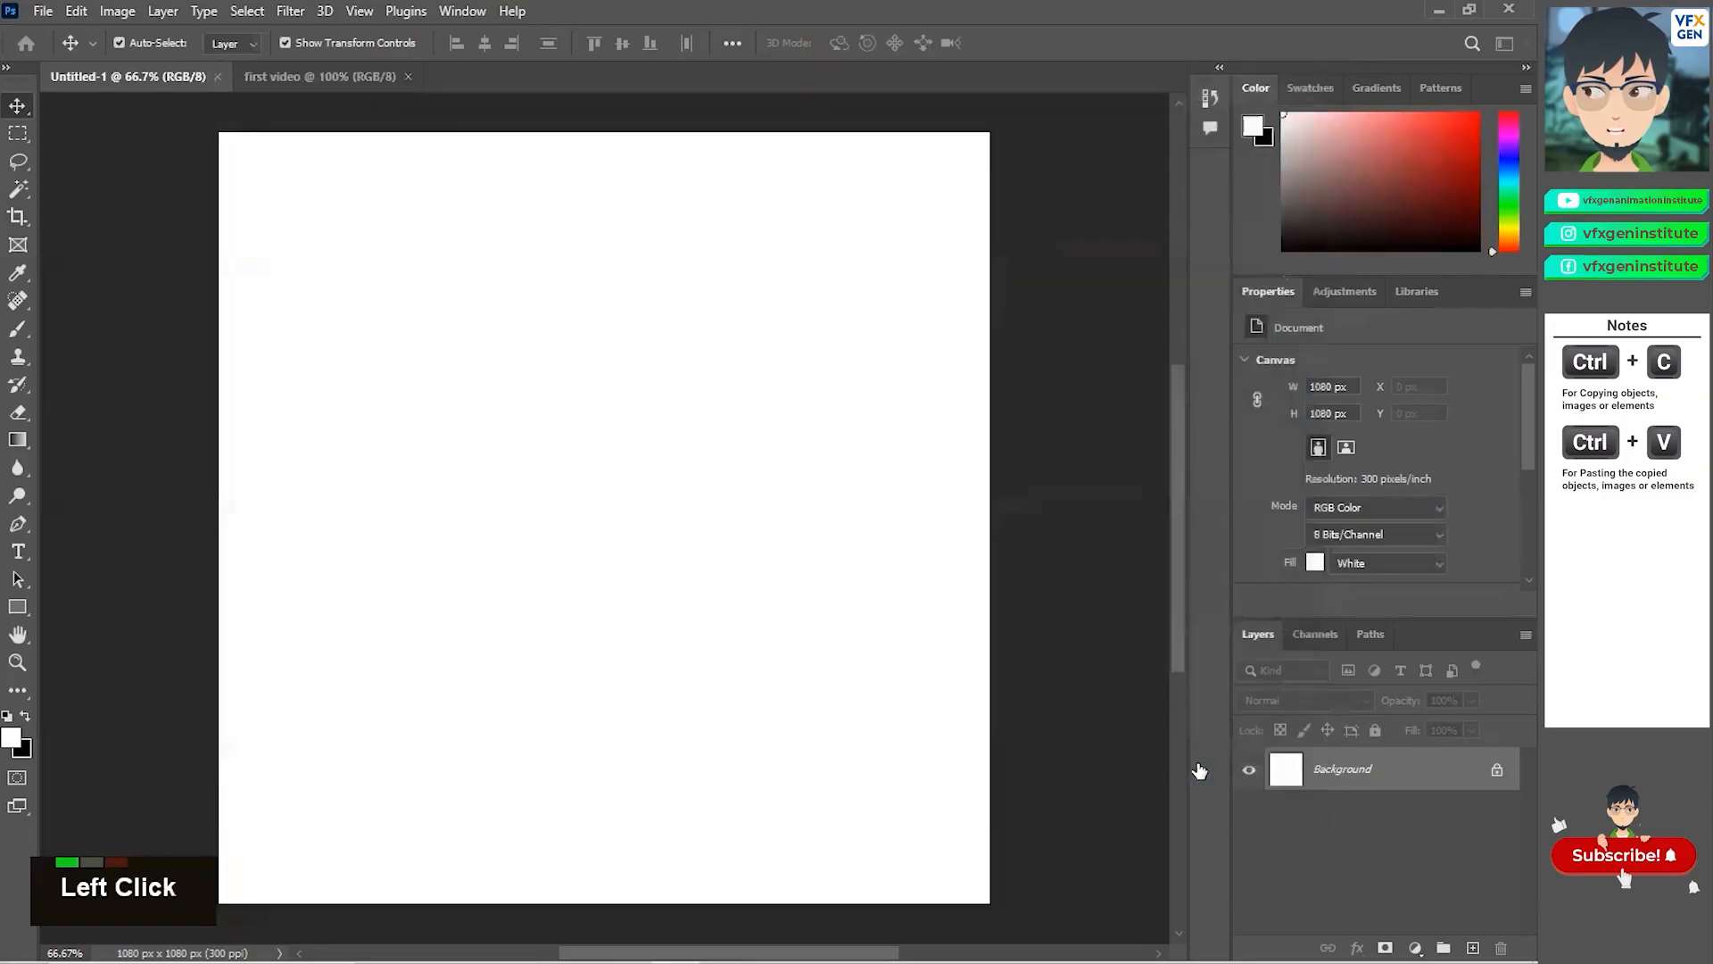
left_click(286, 79)
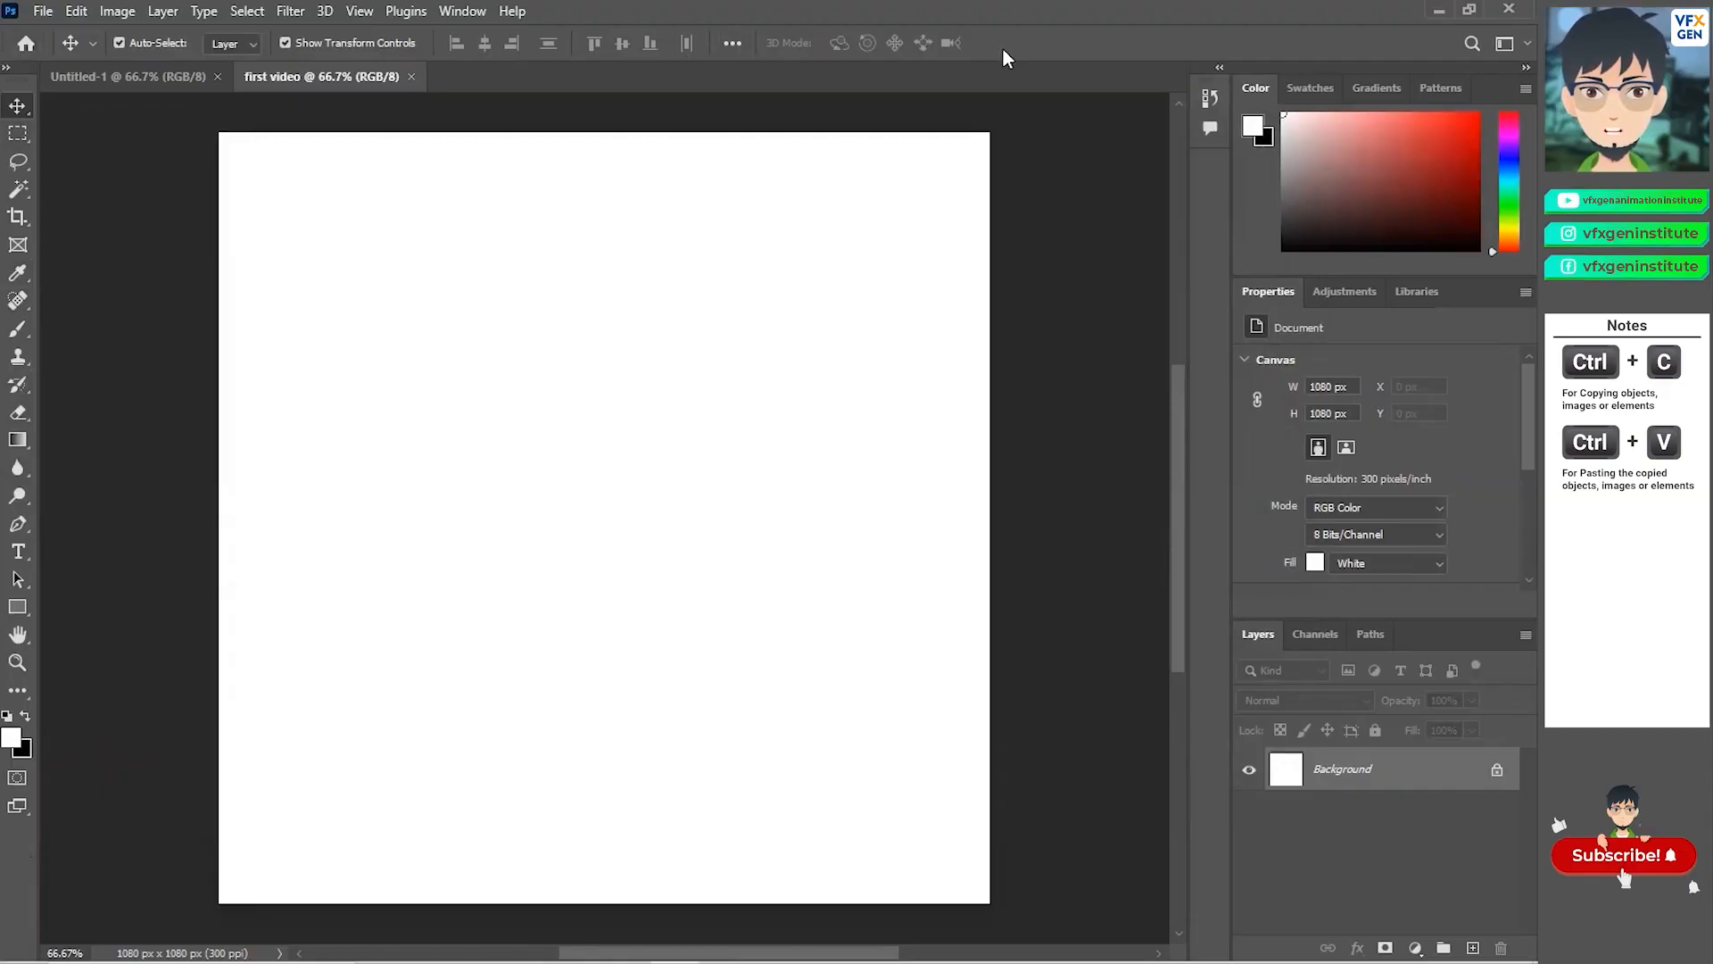
Compare the options of the Lasso and Move tools, and review the available panels and workspaces.
left_click(24, 161)
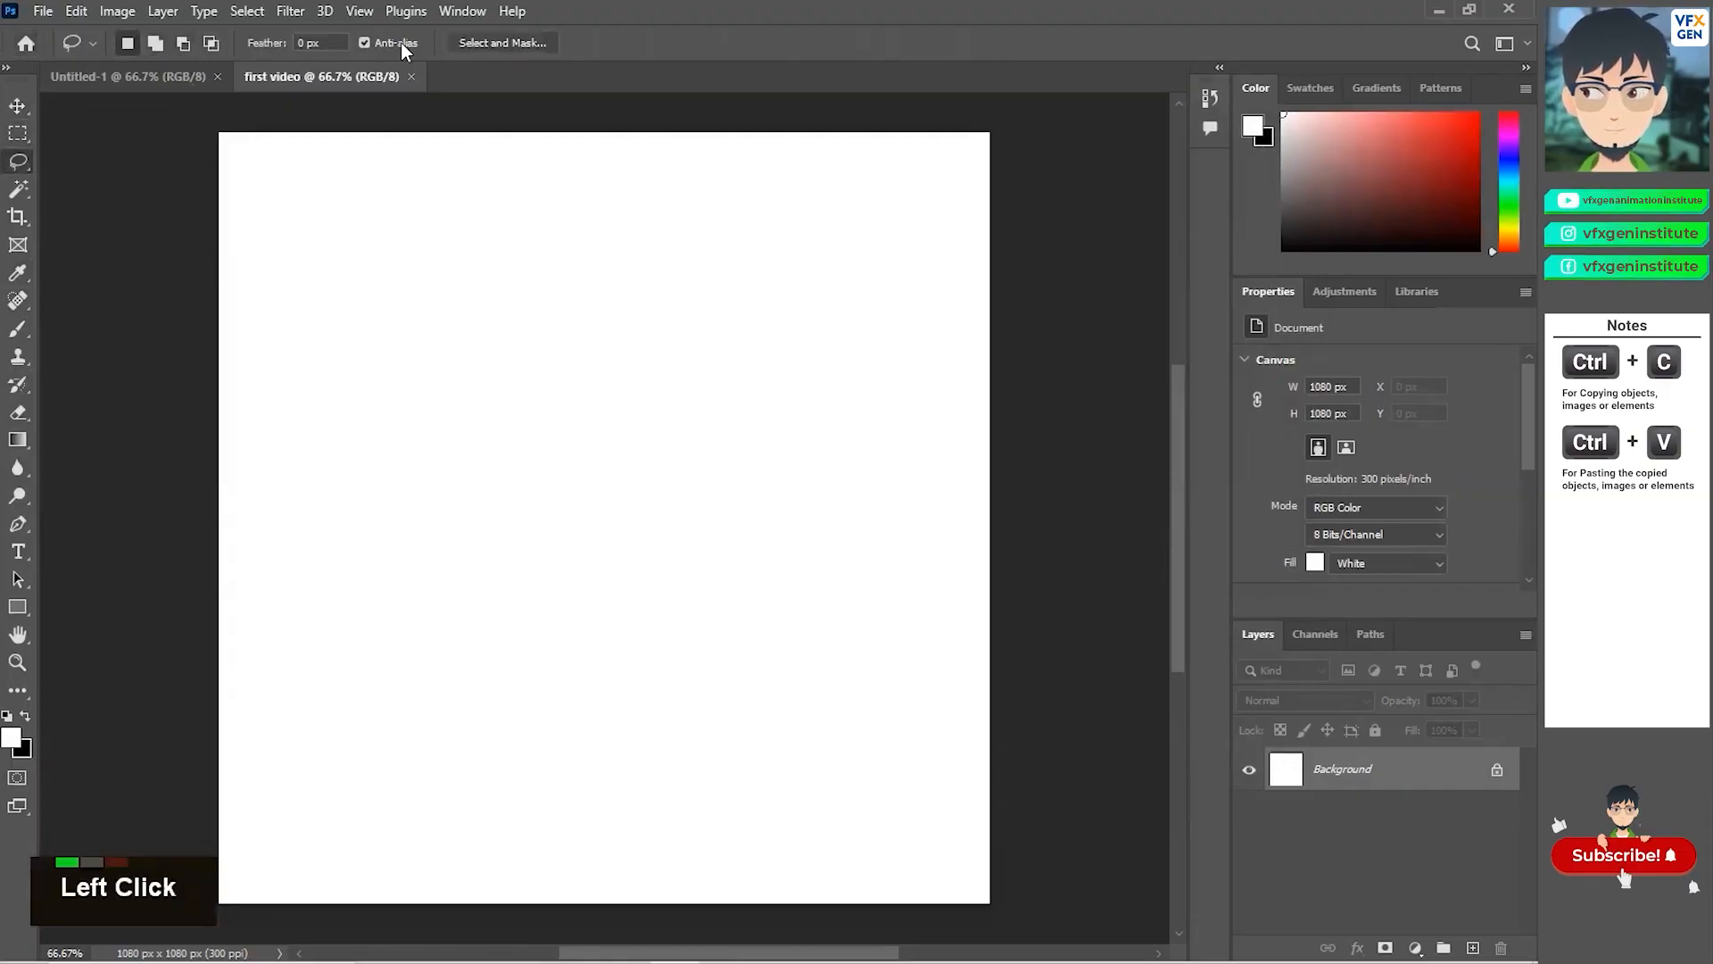
left_click(17, 107)
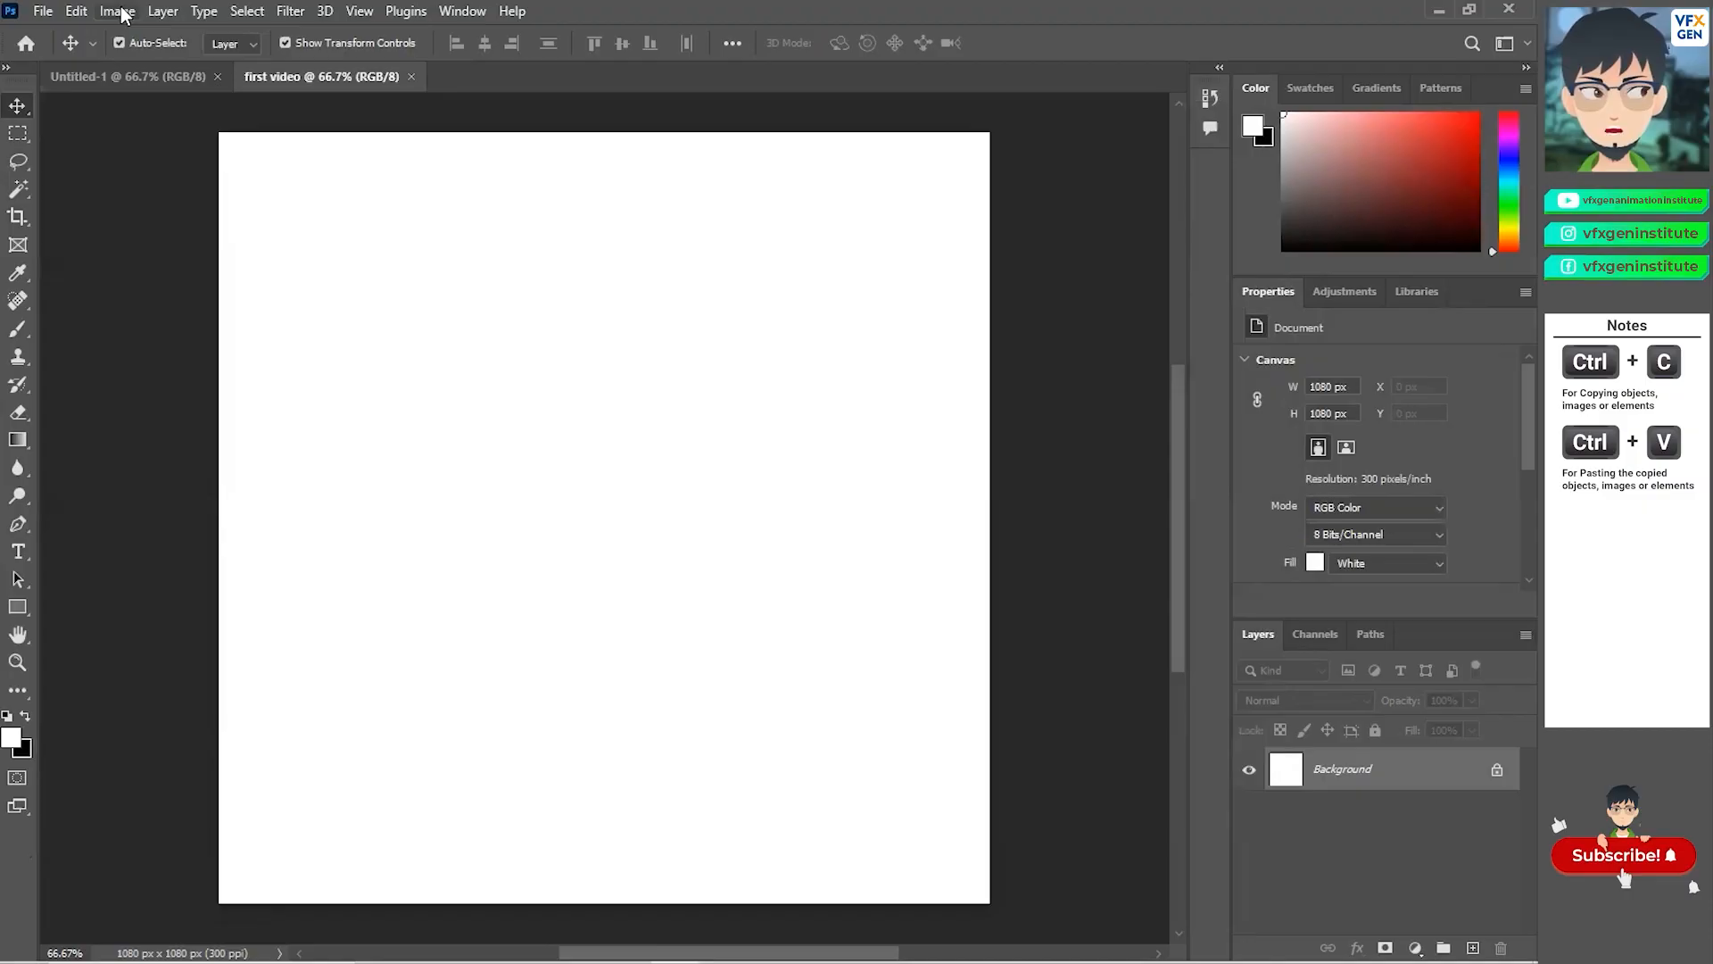
left_click(460, 11)
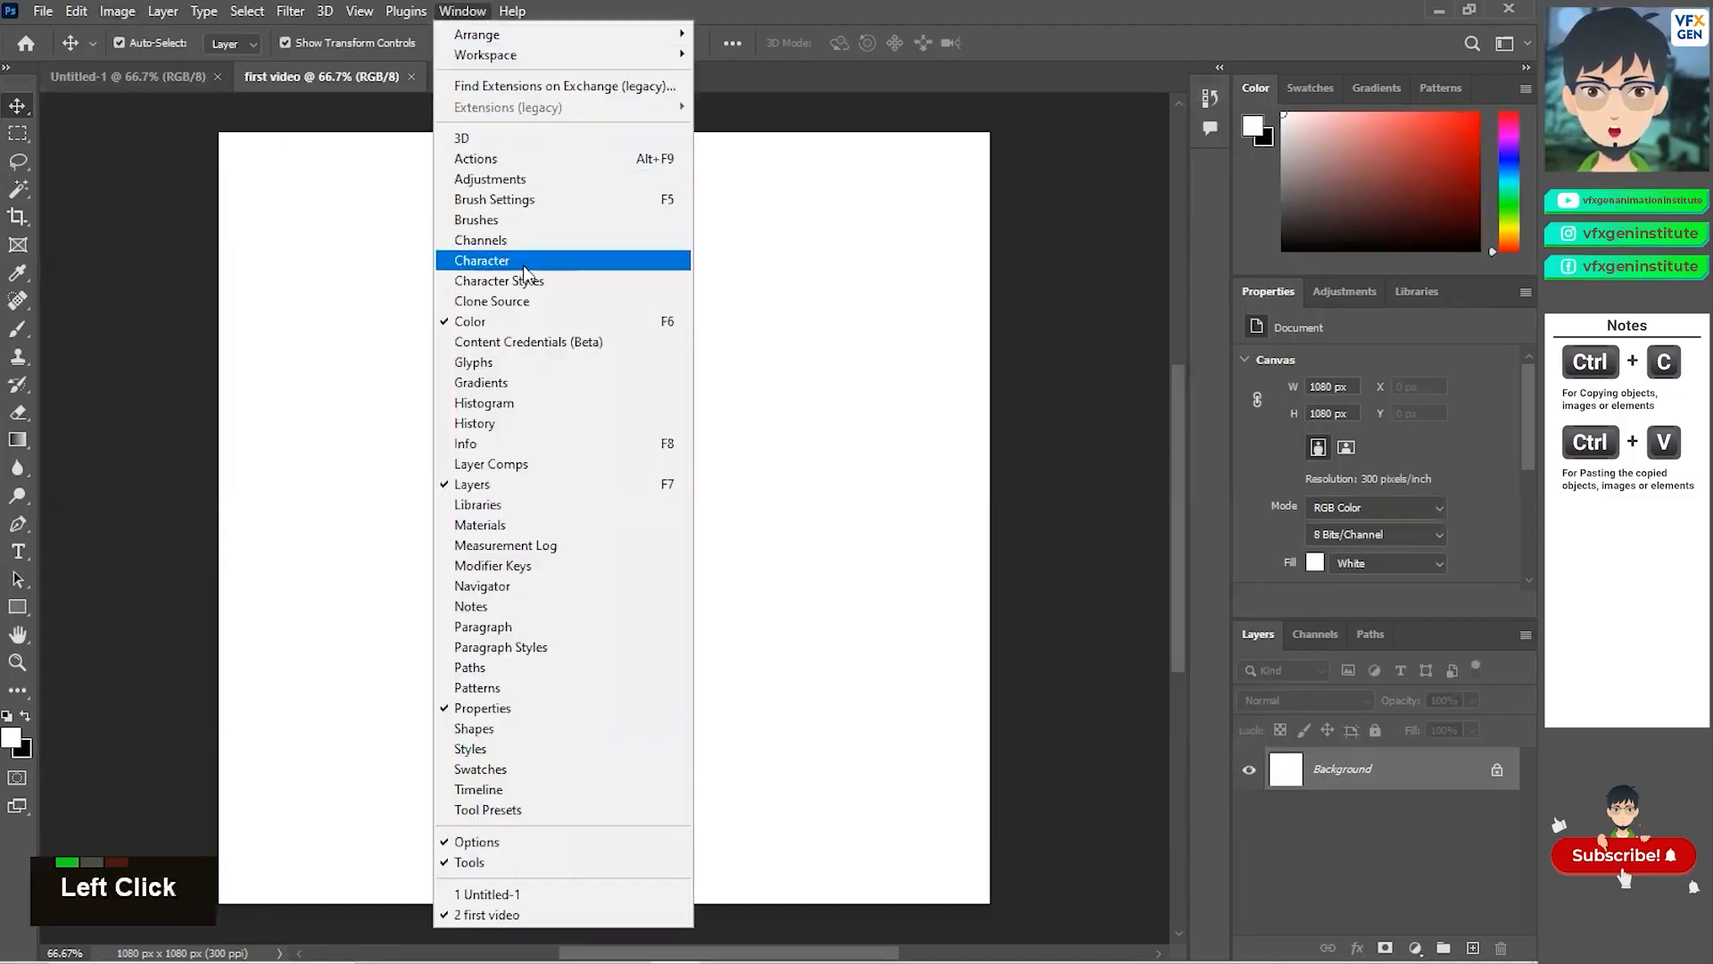
left_click(460, 11)
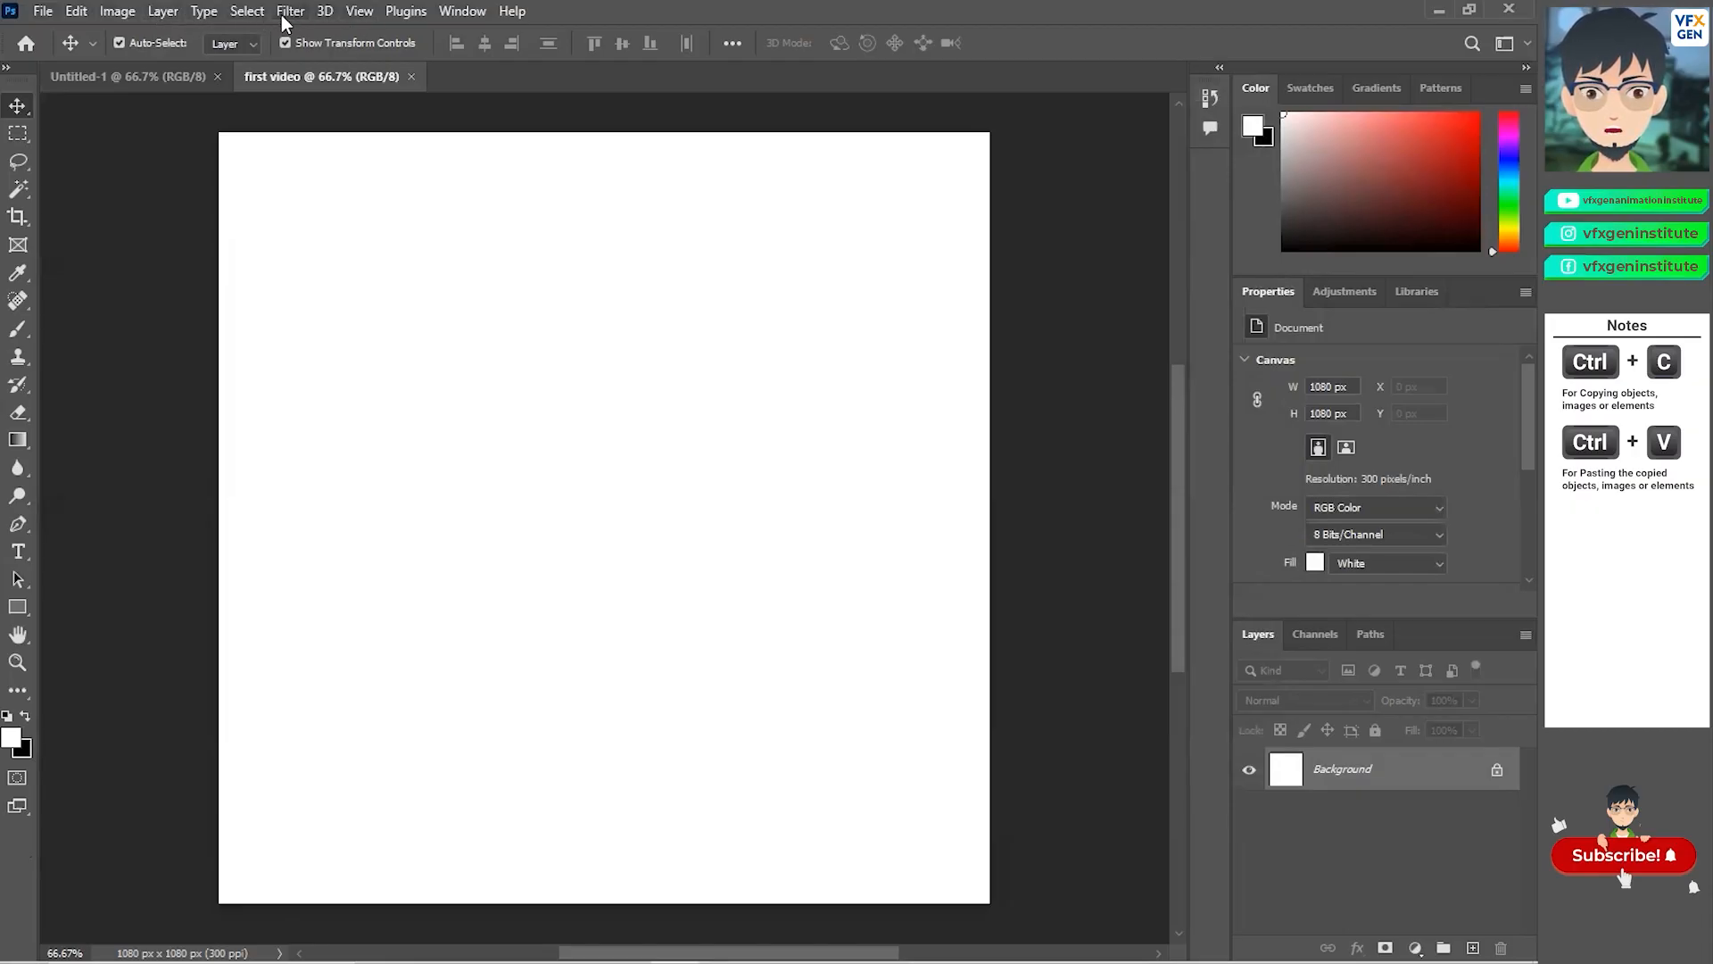
left_click(450, 14)
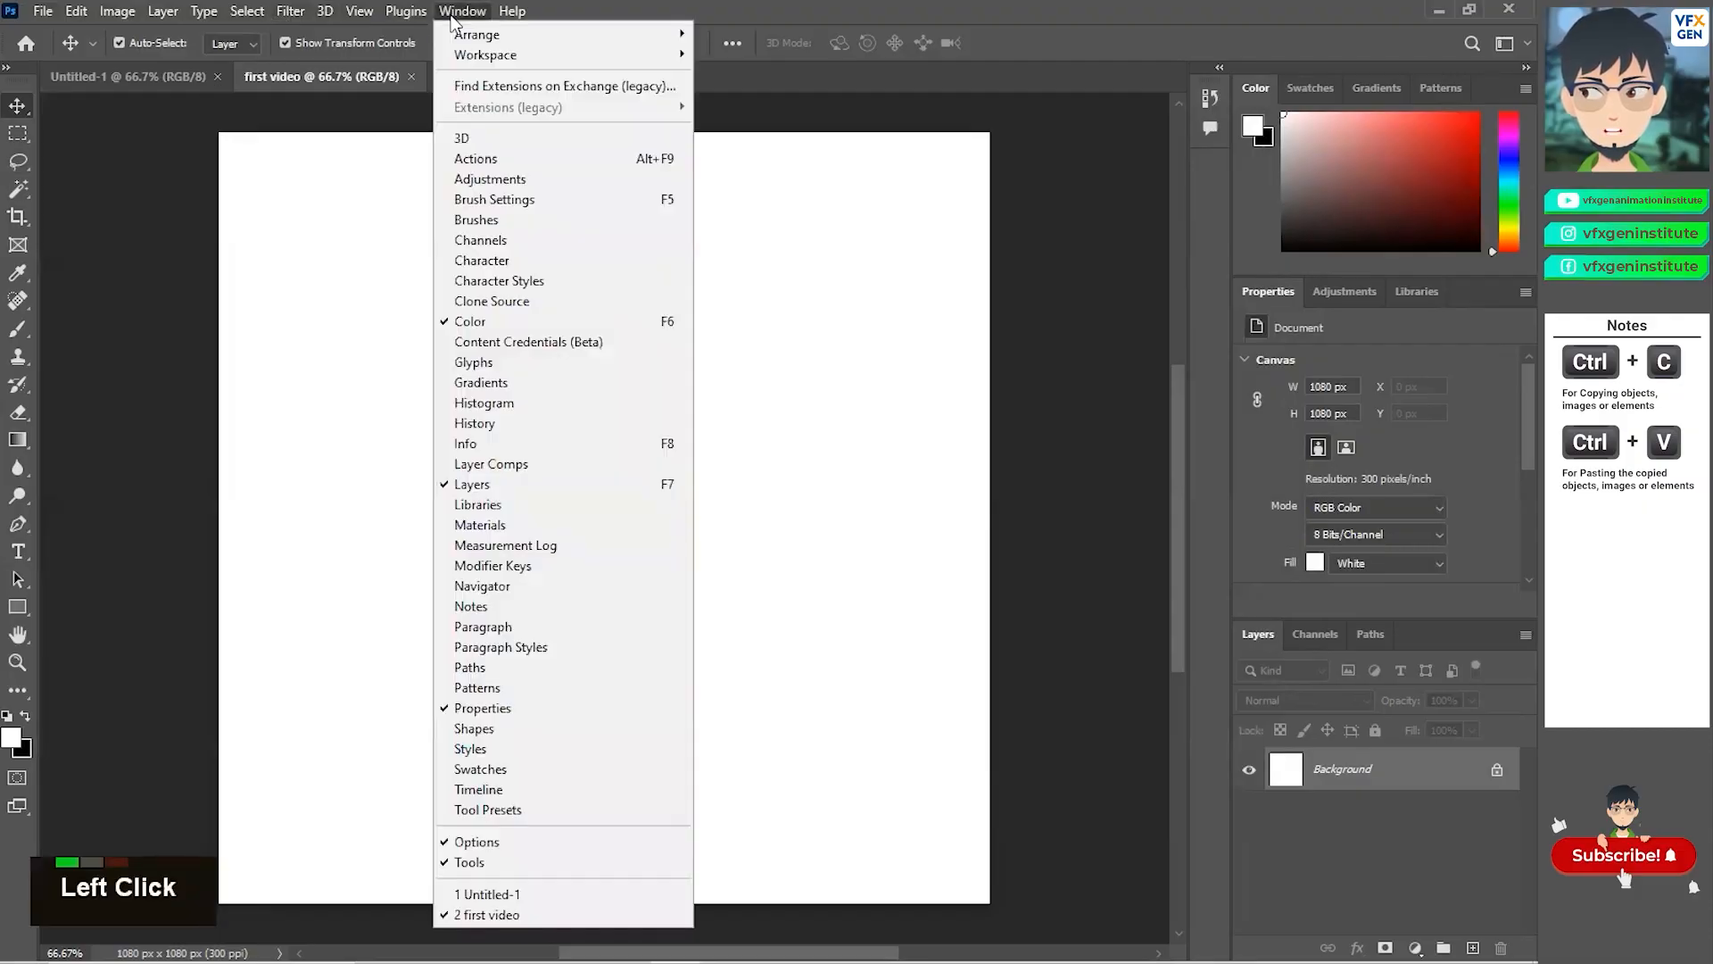
mouse_move(457, 55)
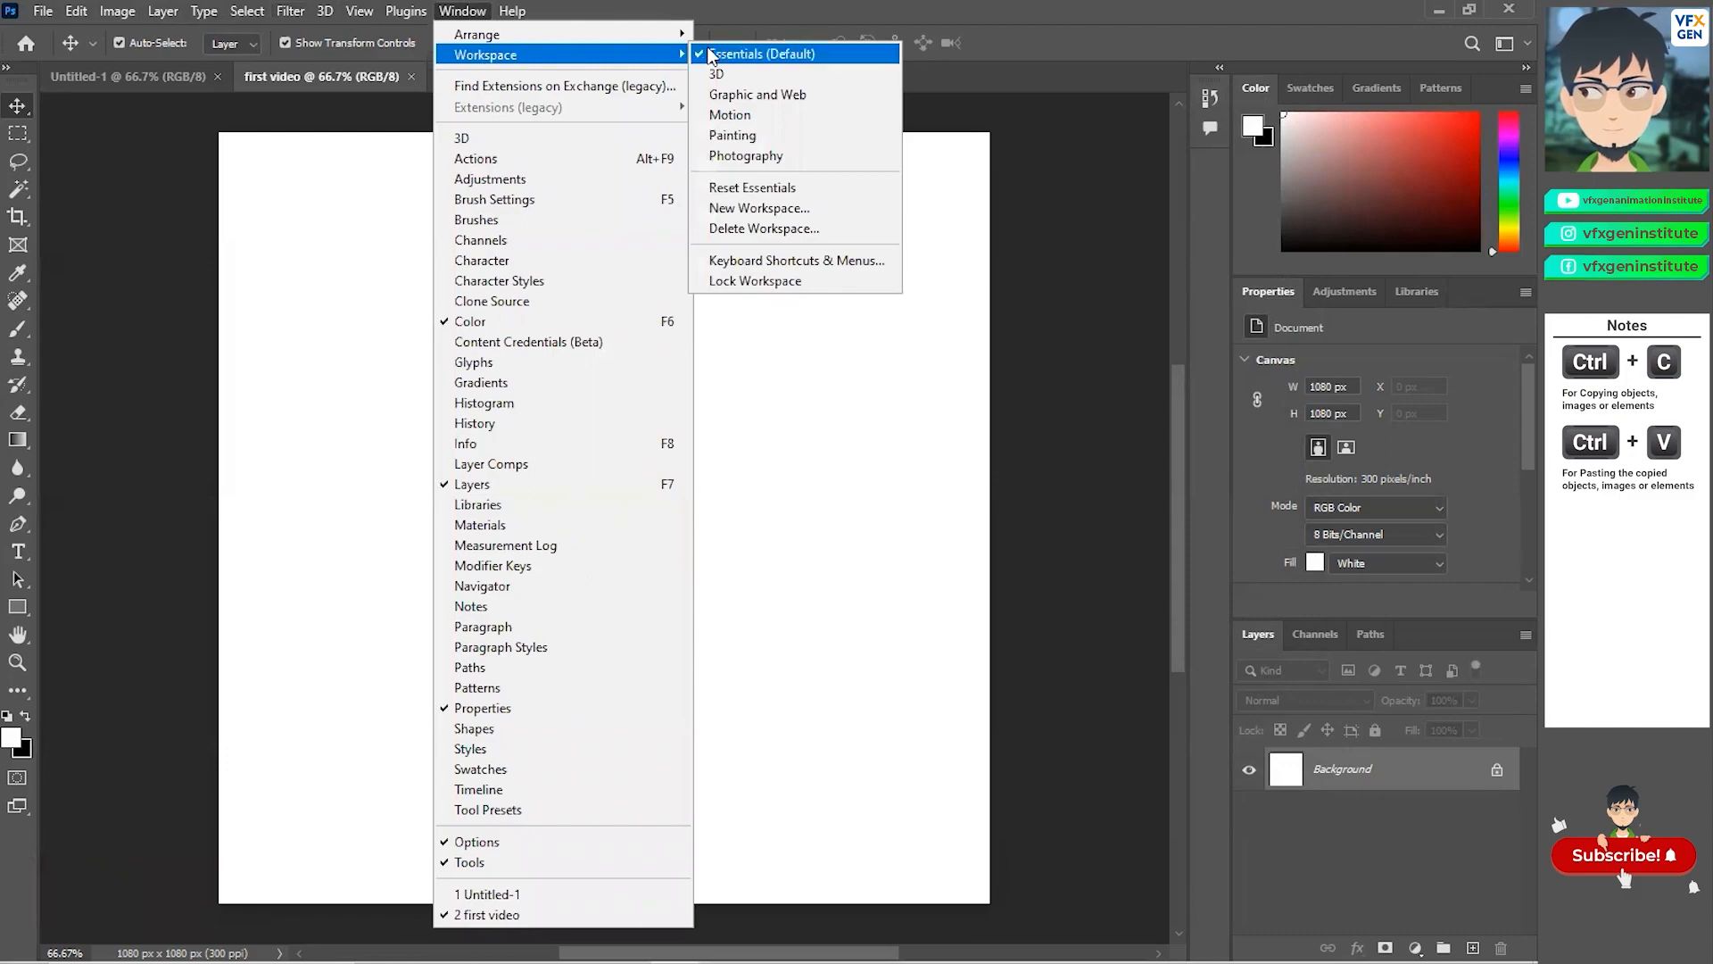
left_click(971, 173)
Float the toolbar and the Color panel over the canvas, and try to undo these panel moves.
left_click_drag(12, 83, 201, 151)
left_click_drag(1259, 88, 1055, 223)
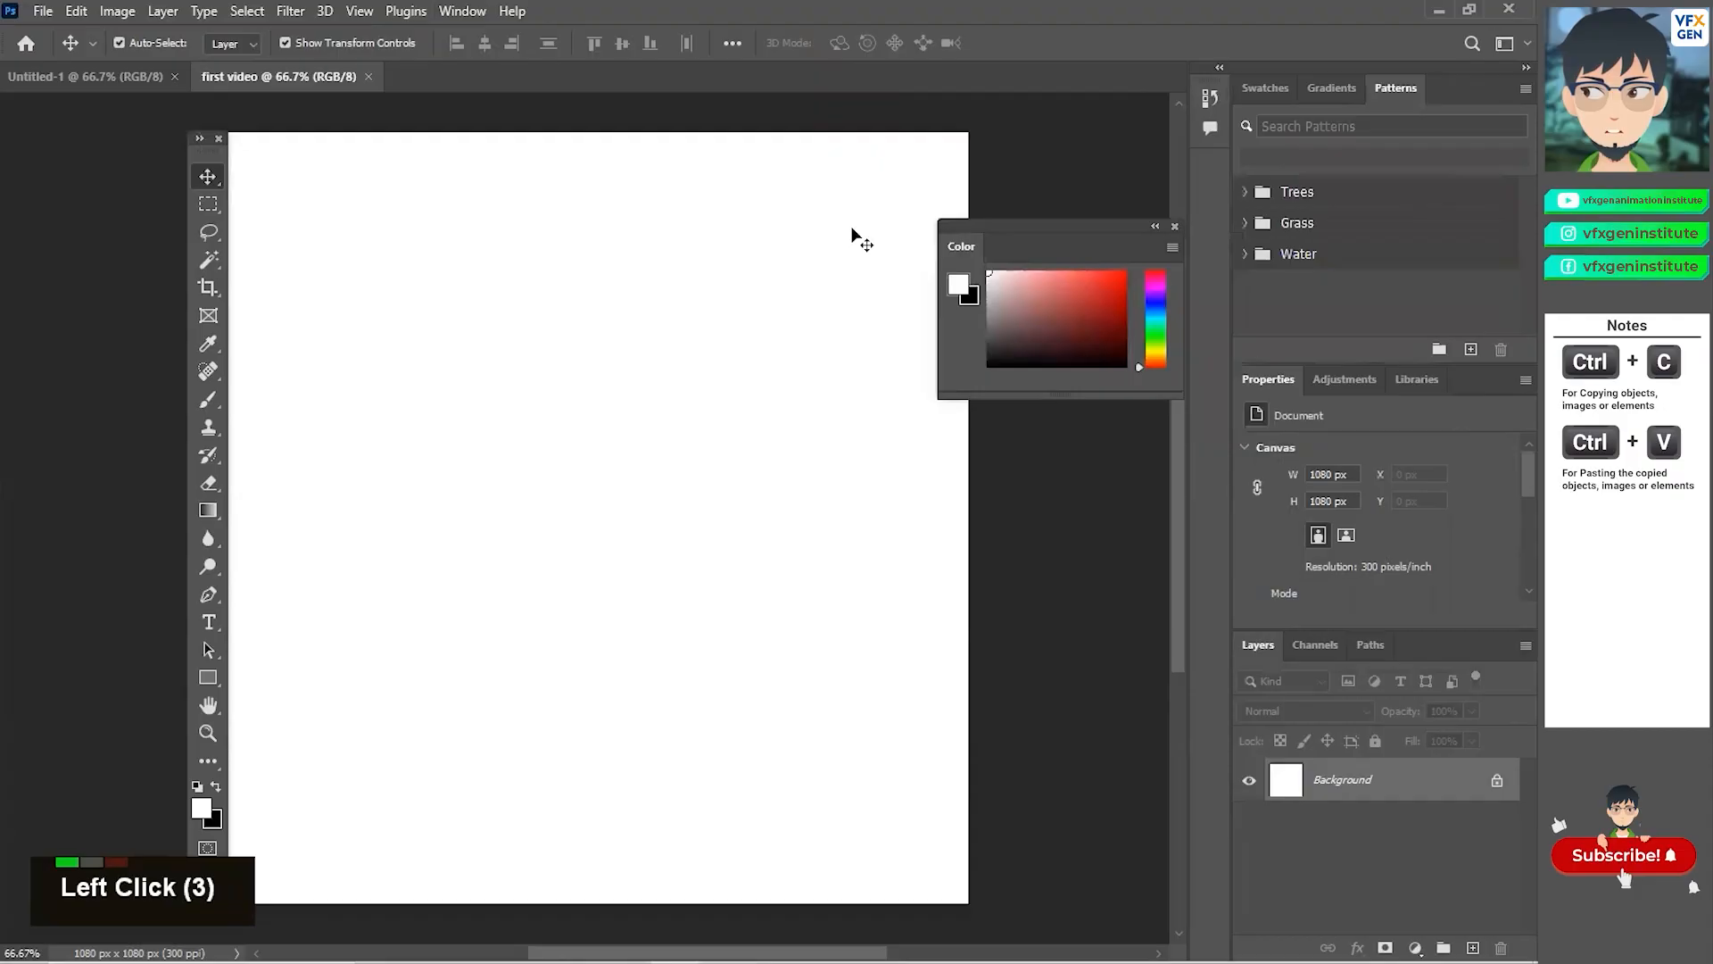
key("ctrl+z")
key("ctrl+z")
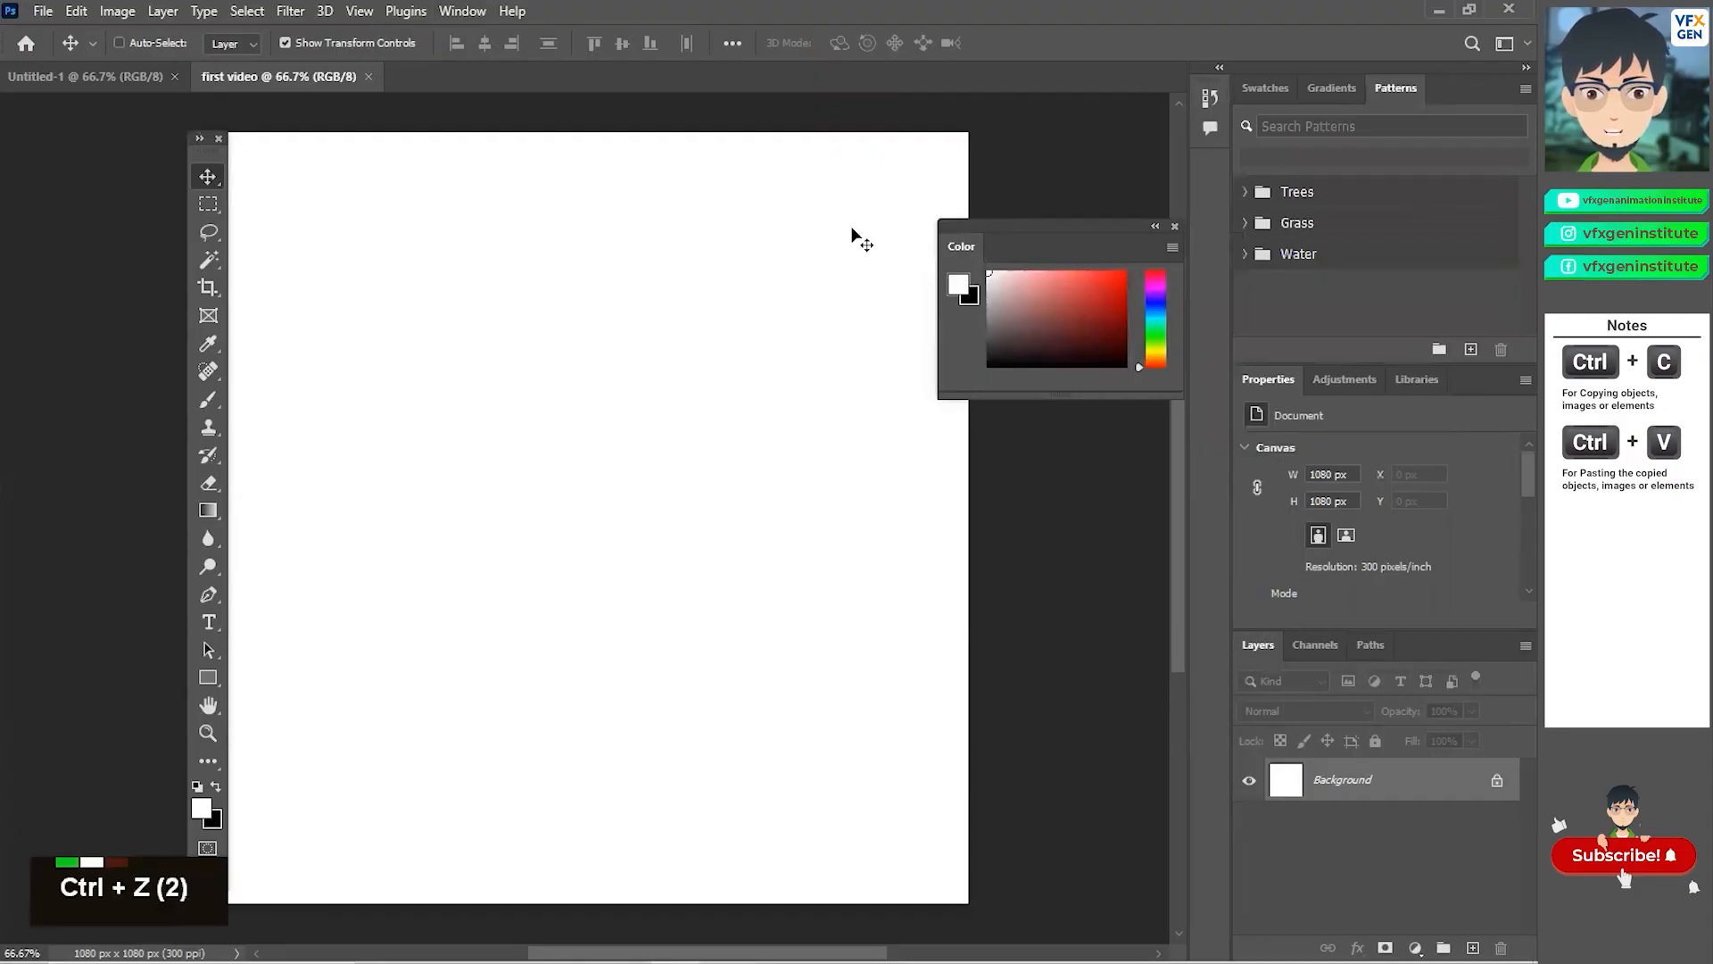
Reset the Essentials workspace to its default layout, and review the workspace commands again.
left_click(462, 11)
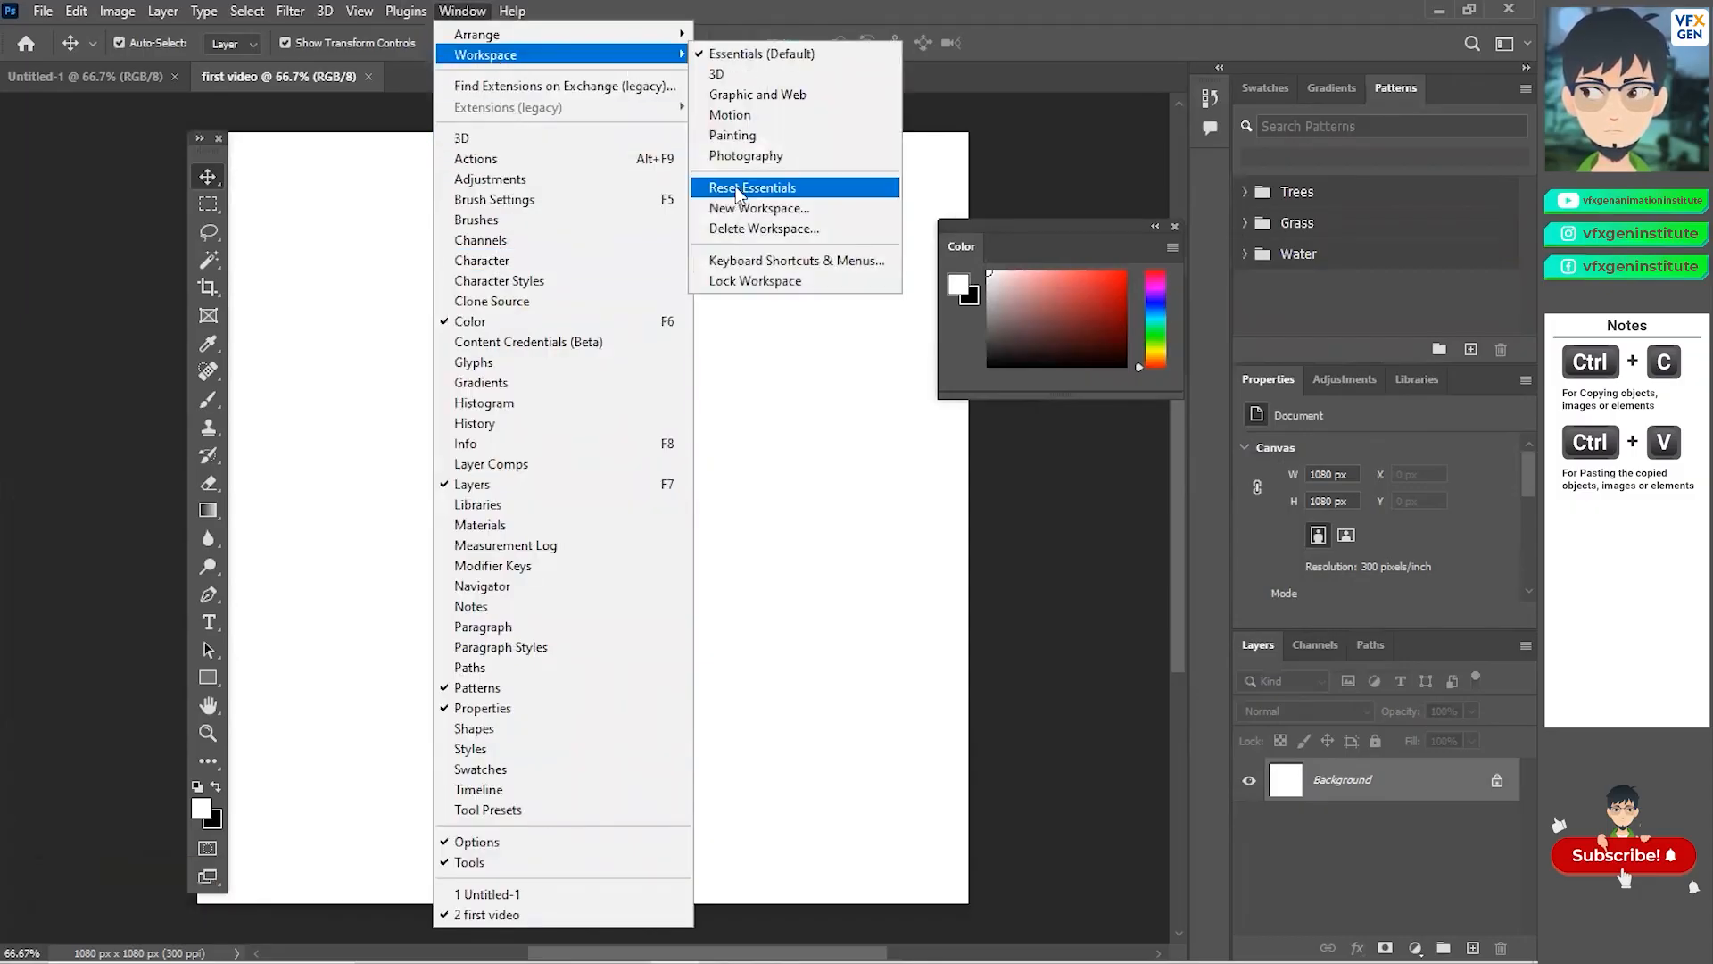
left_click(735, 188)
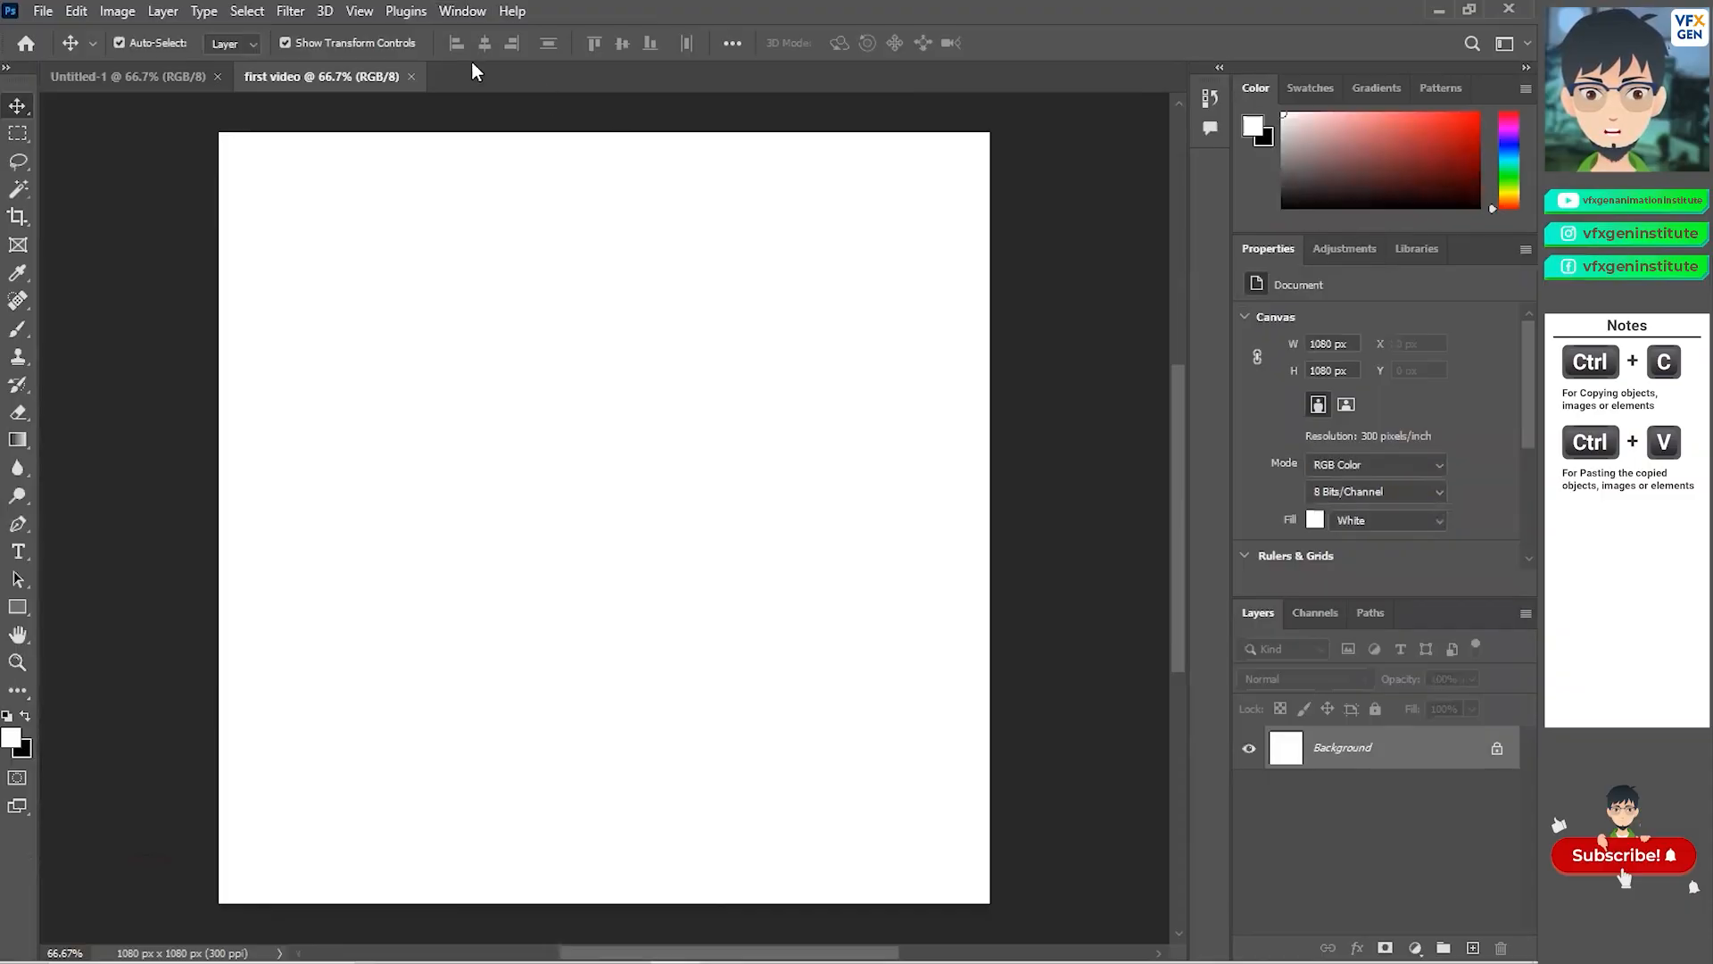
left_click(456, 13)
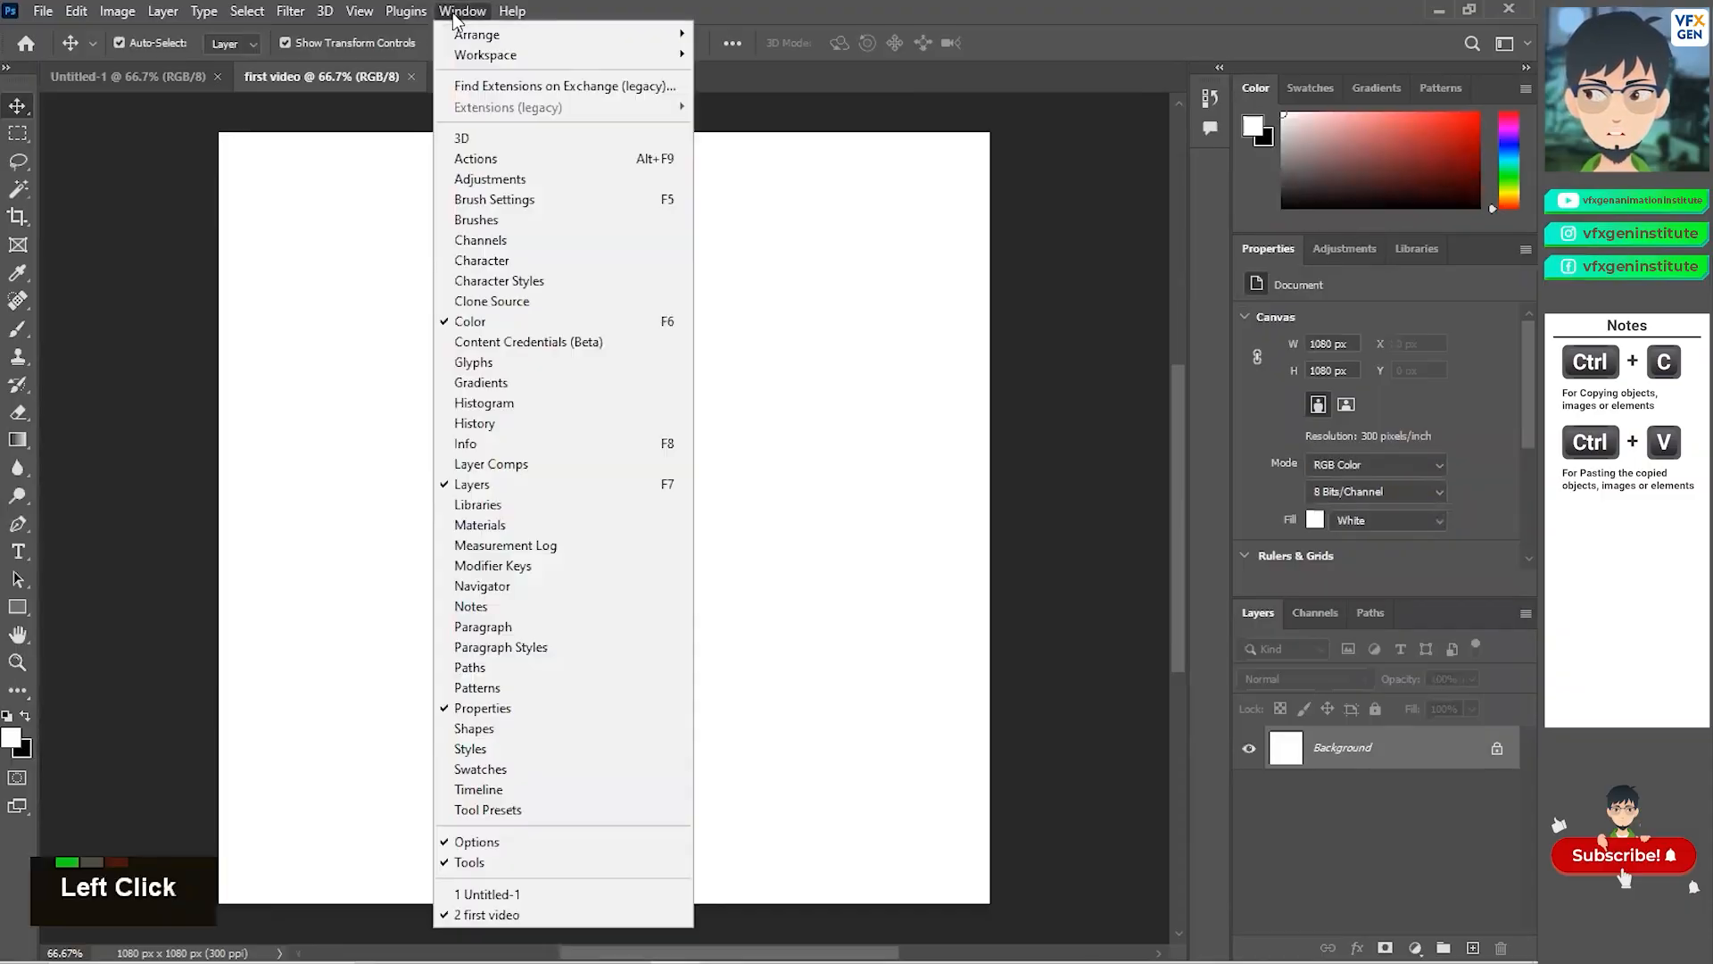
left_click(812, 173)
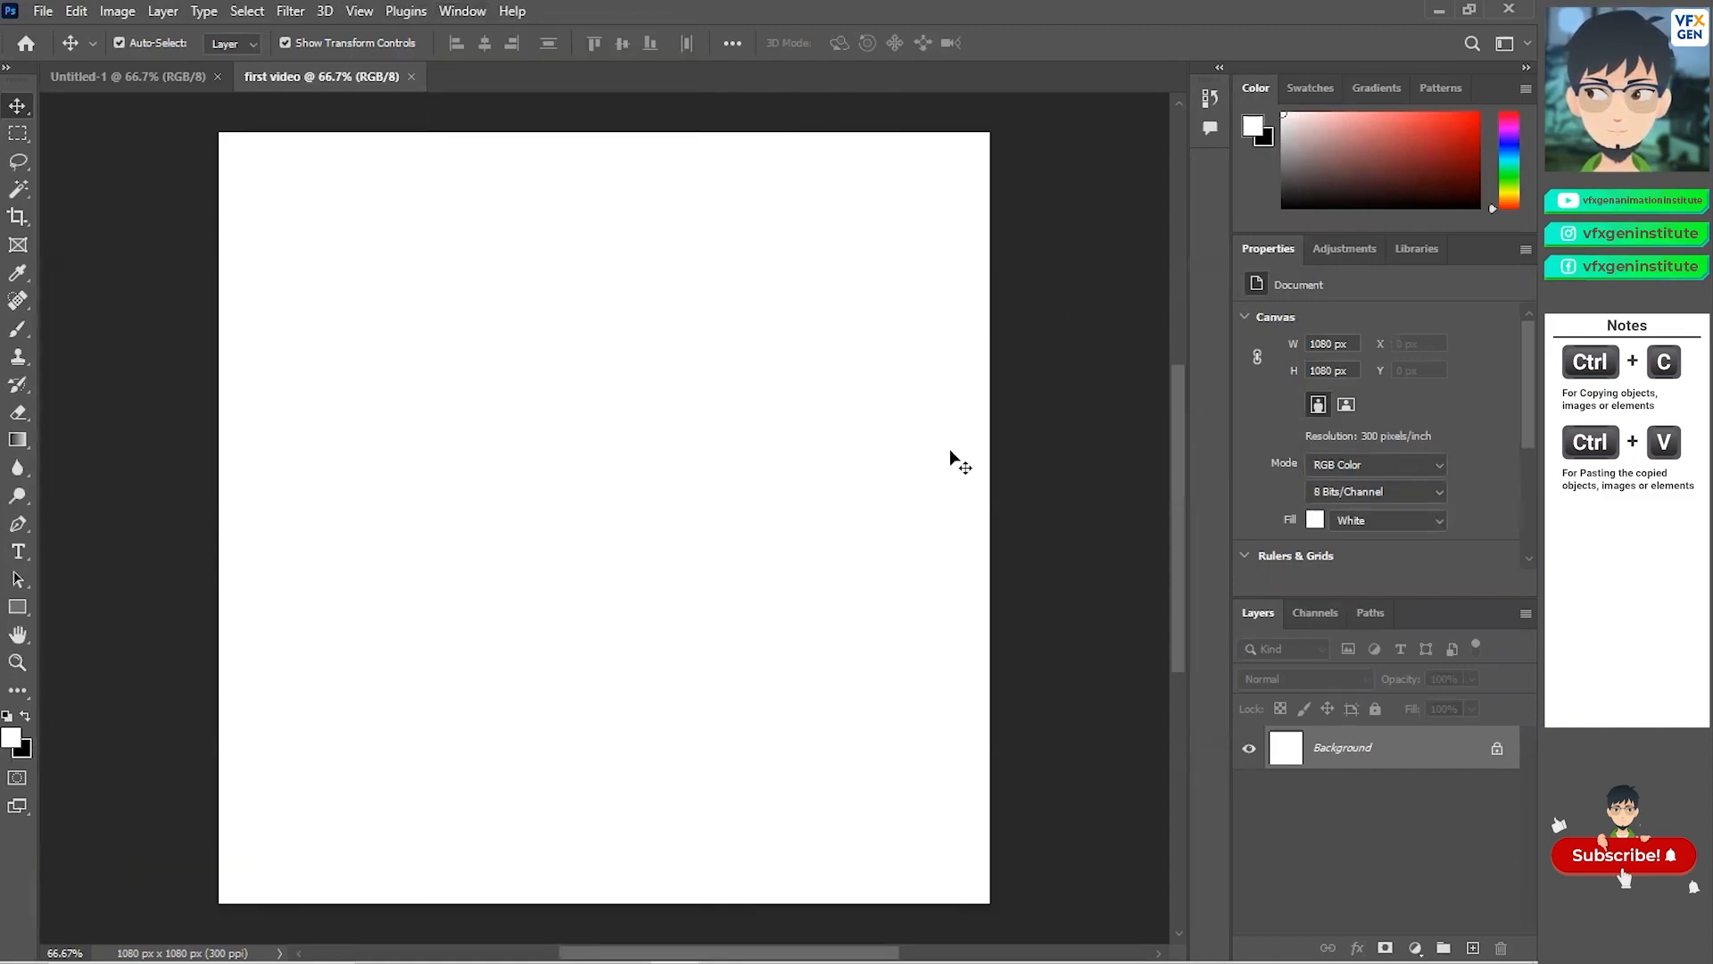
left_click(463, 11)
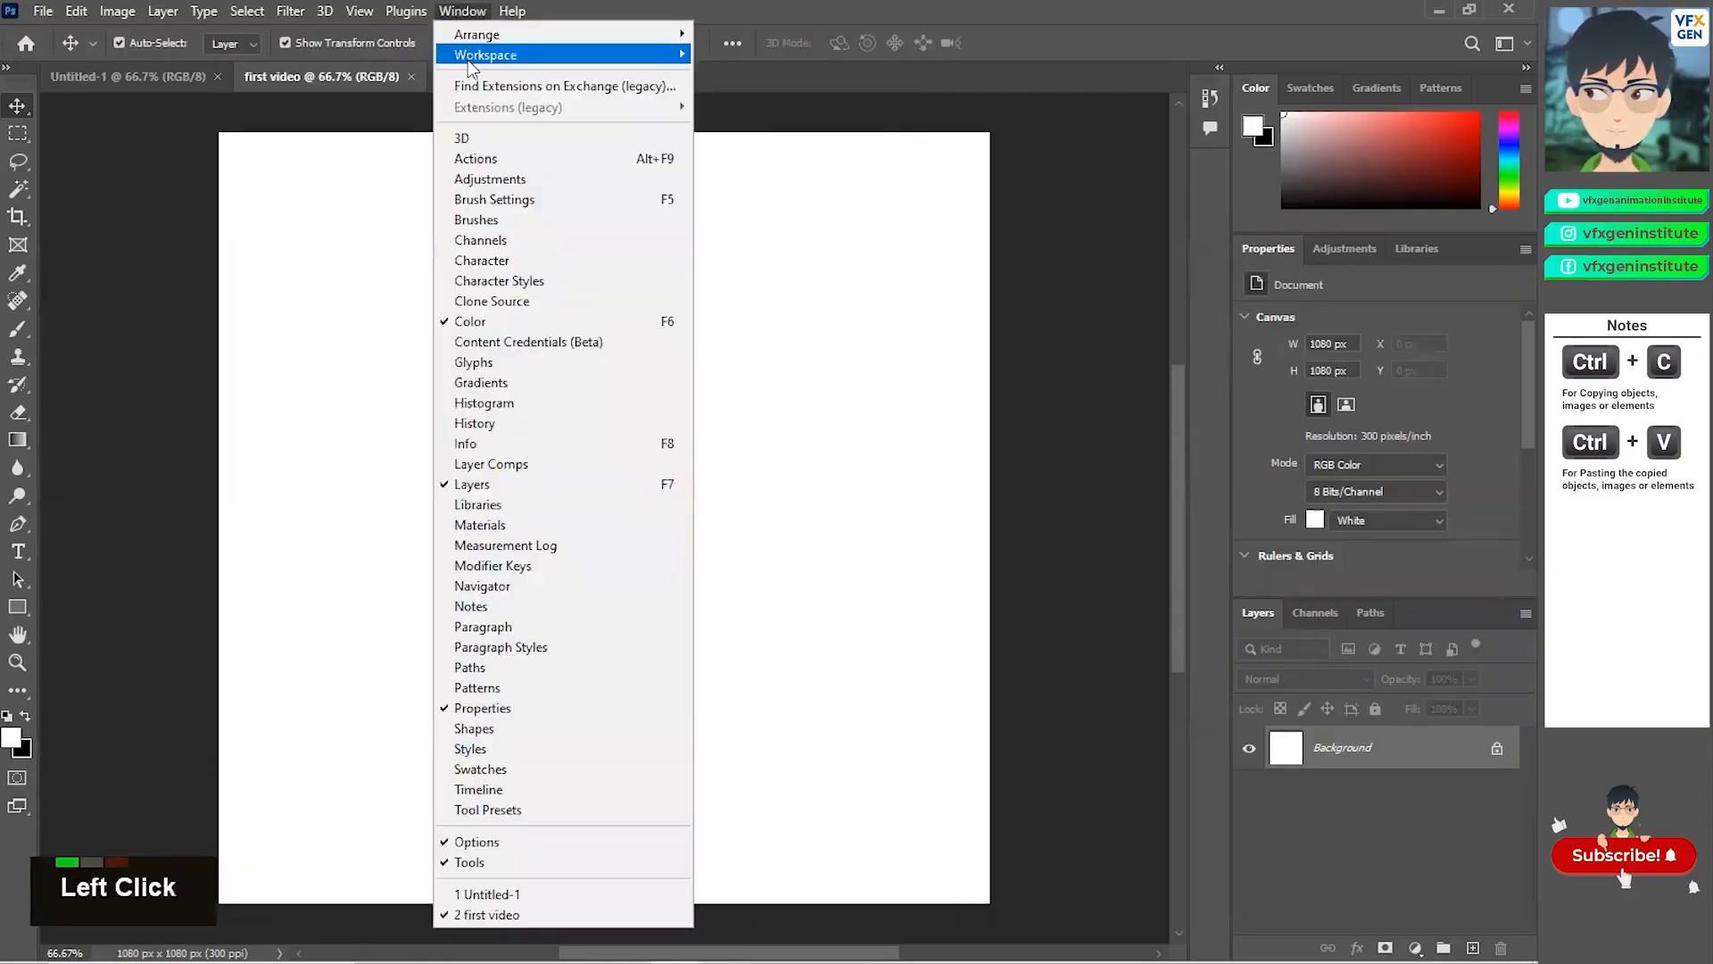
mouse_move(468, 61)
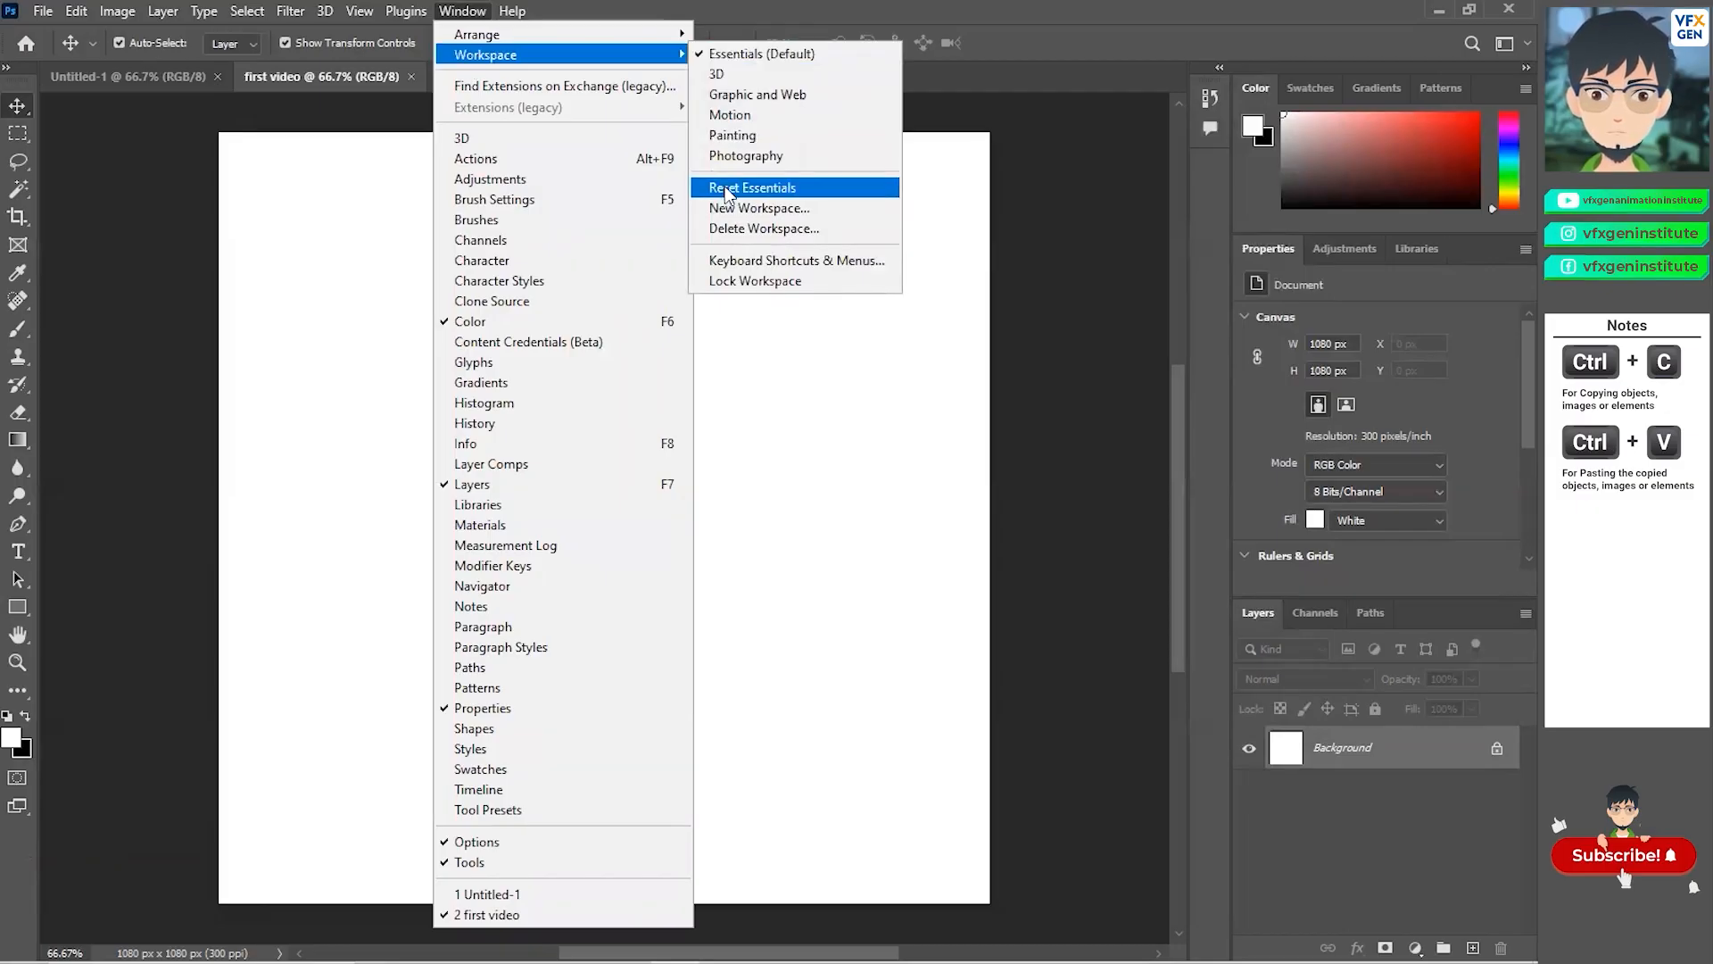
left_click(1025, 220)
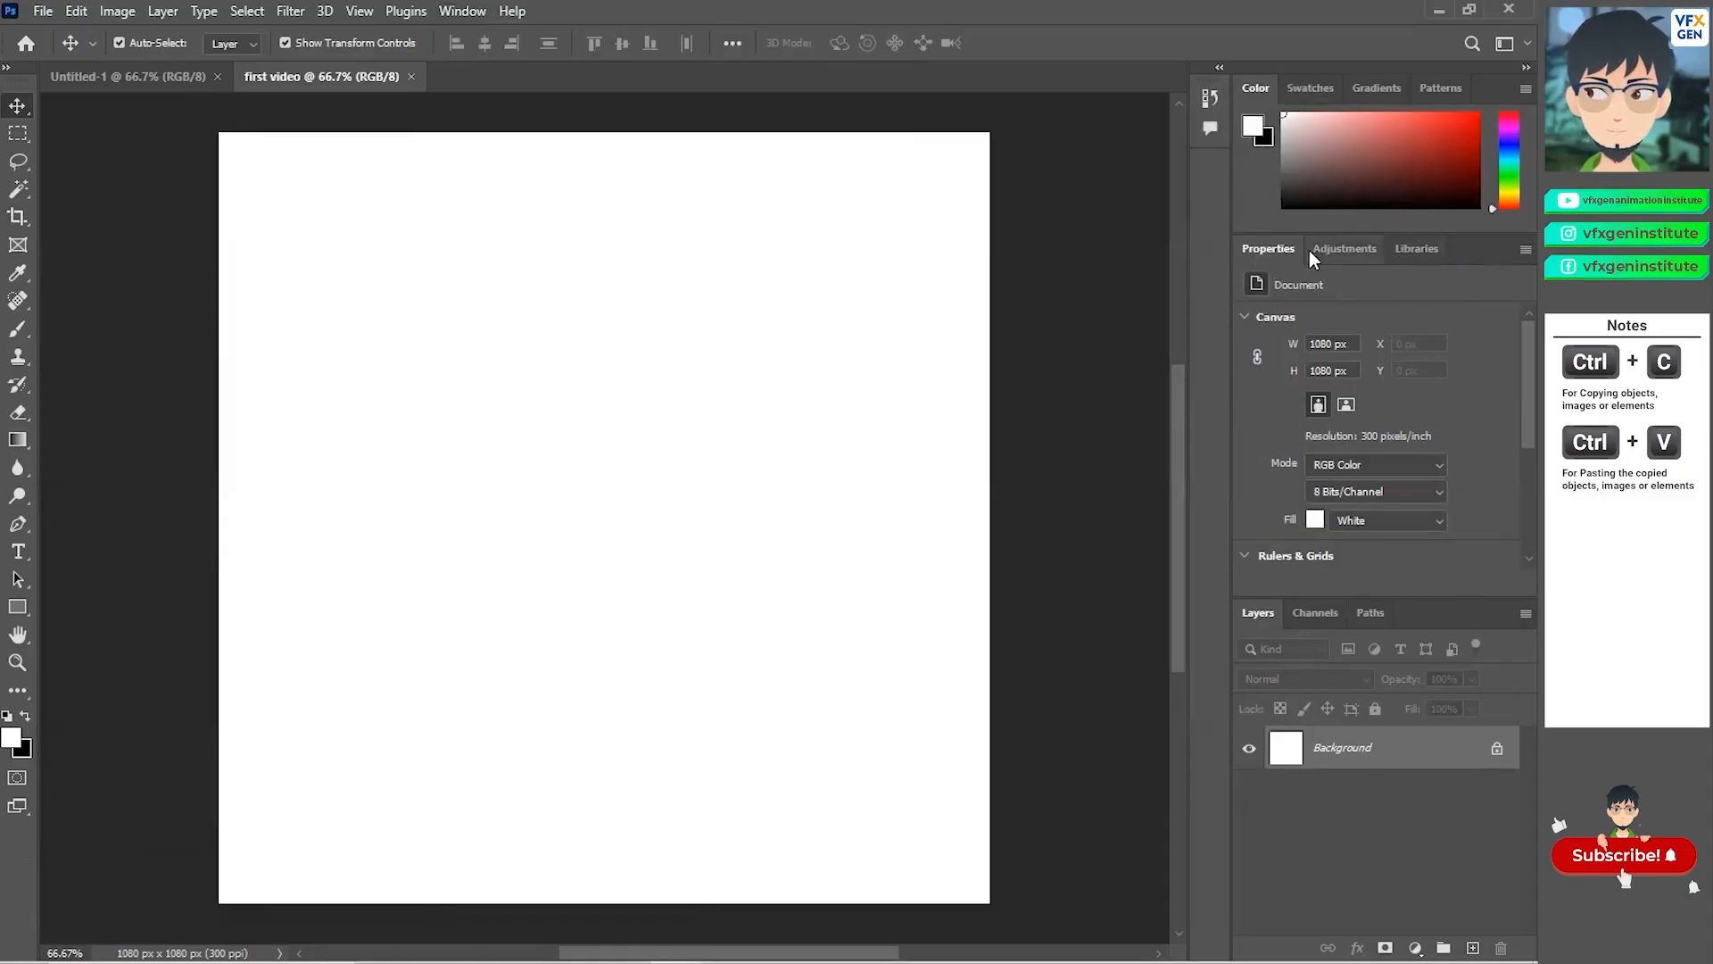
View the Adjustments panel, return to the Properties panel, and reduce the height of its panel group.
left_click(1340, 249)
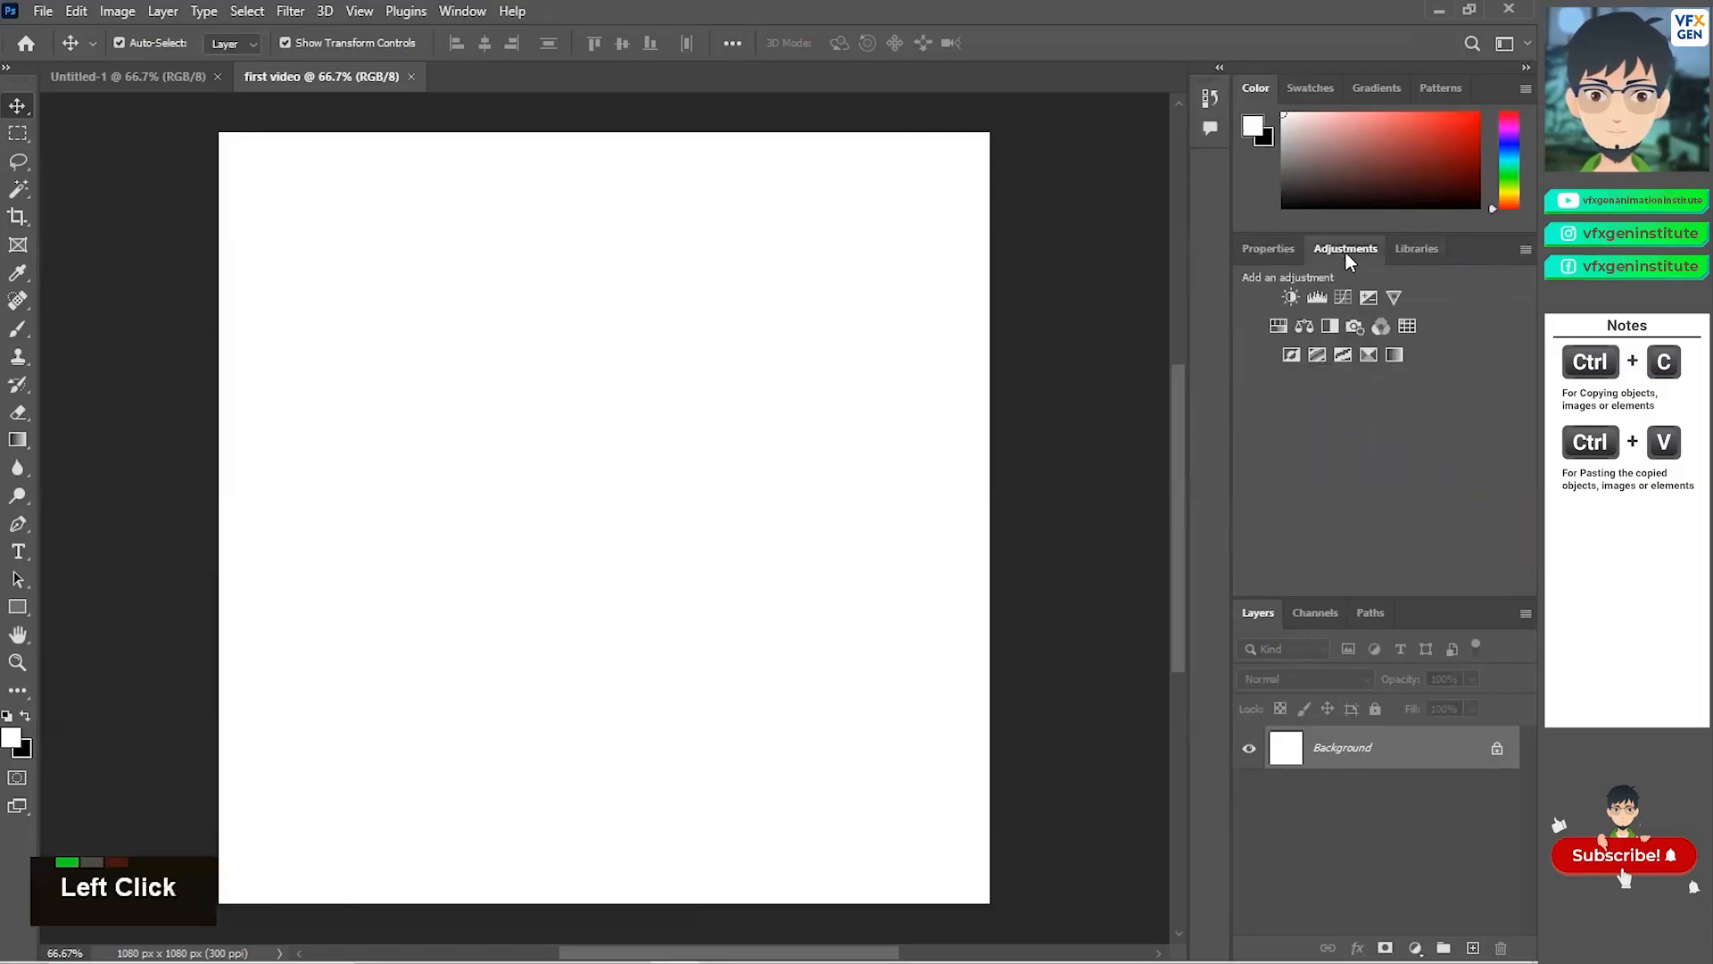
left_click(1249, 249)
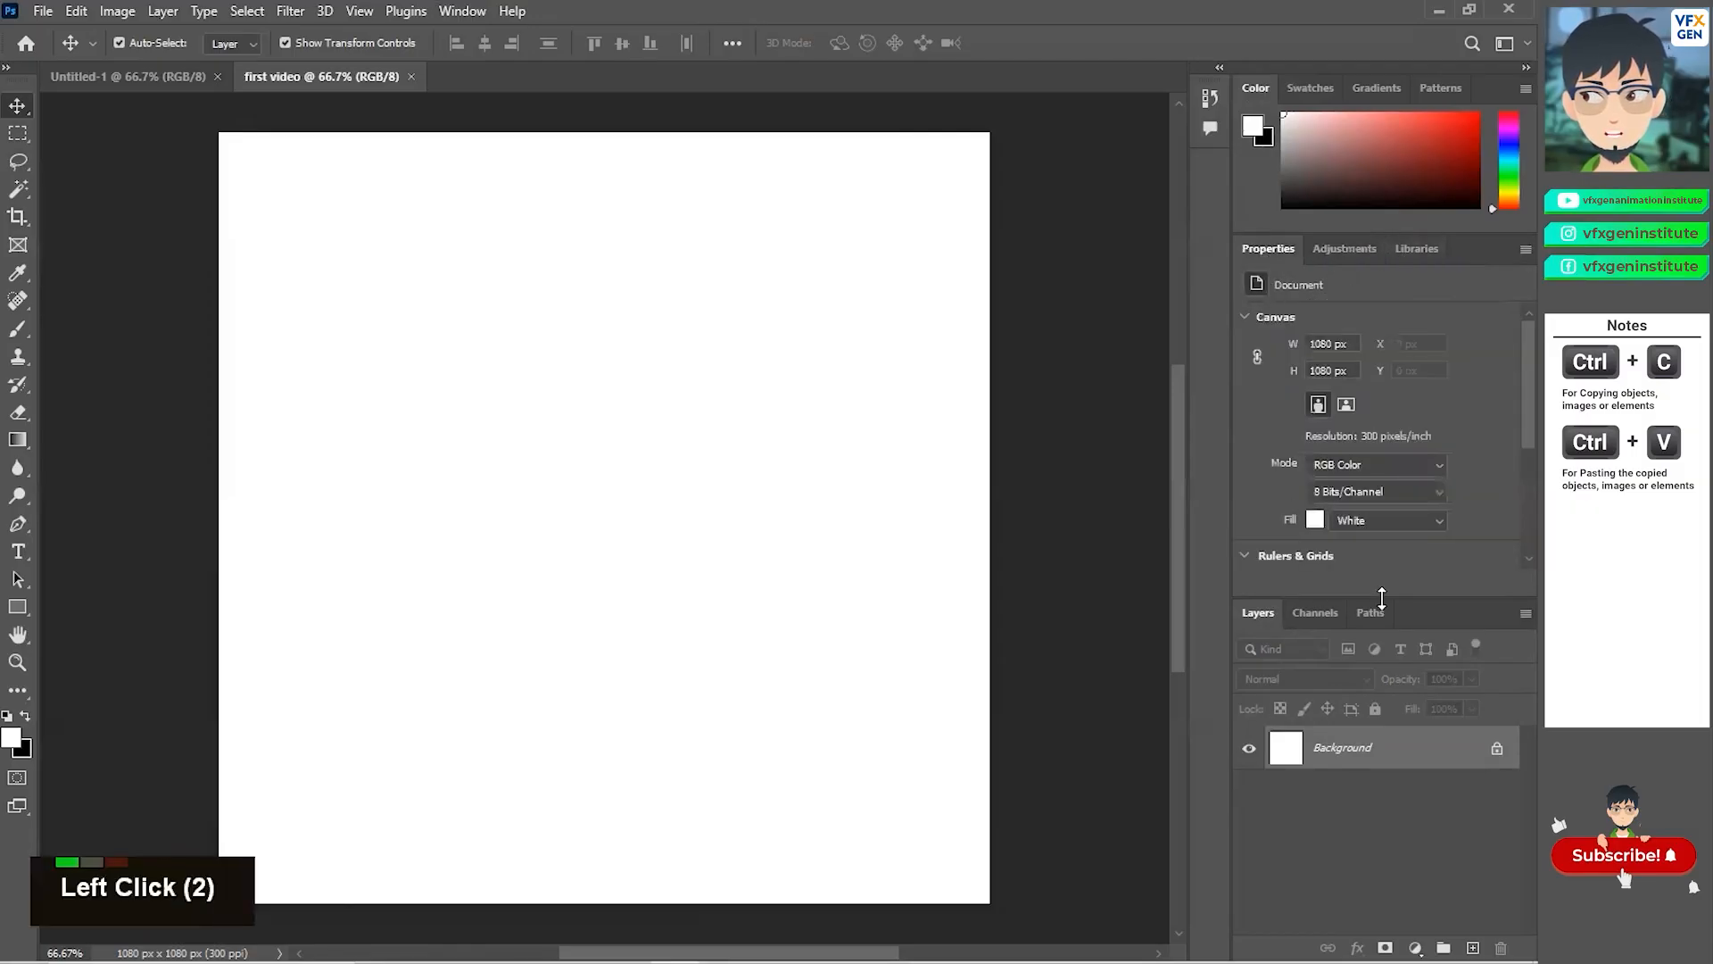
left_click_drag(1348, 594, 1346, 521)
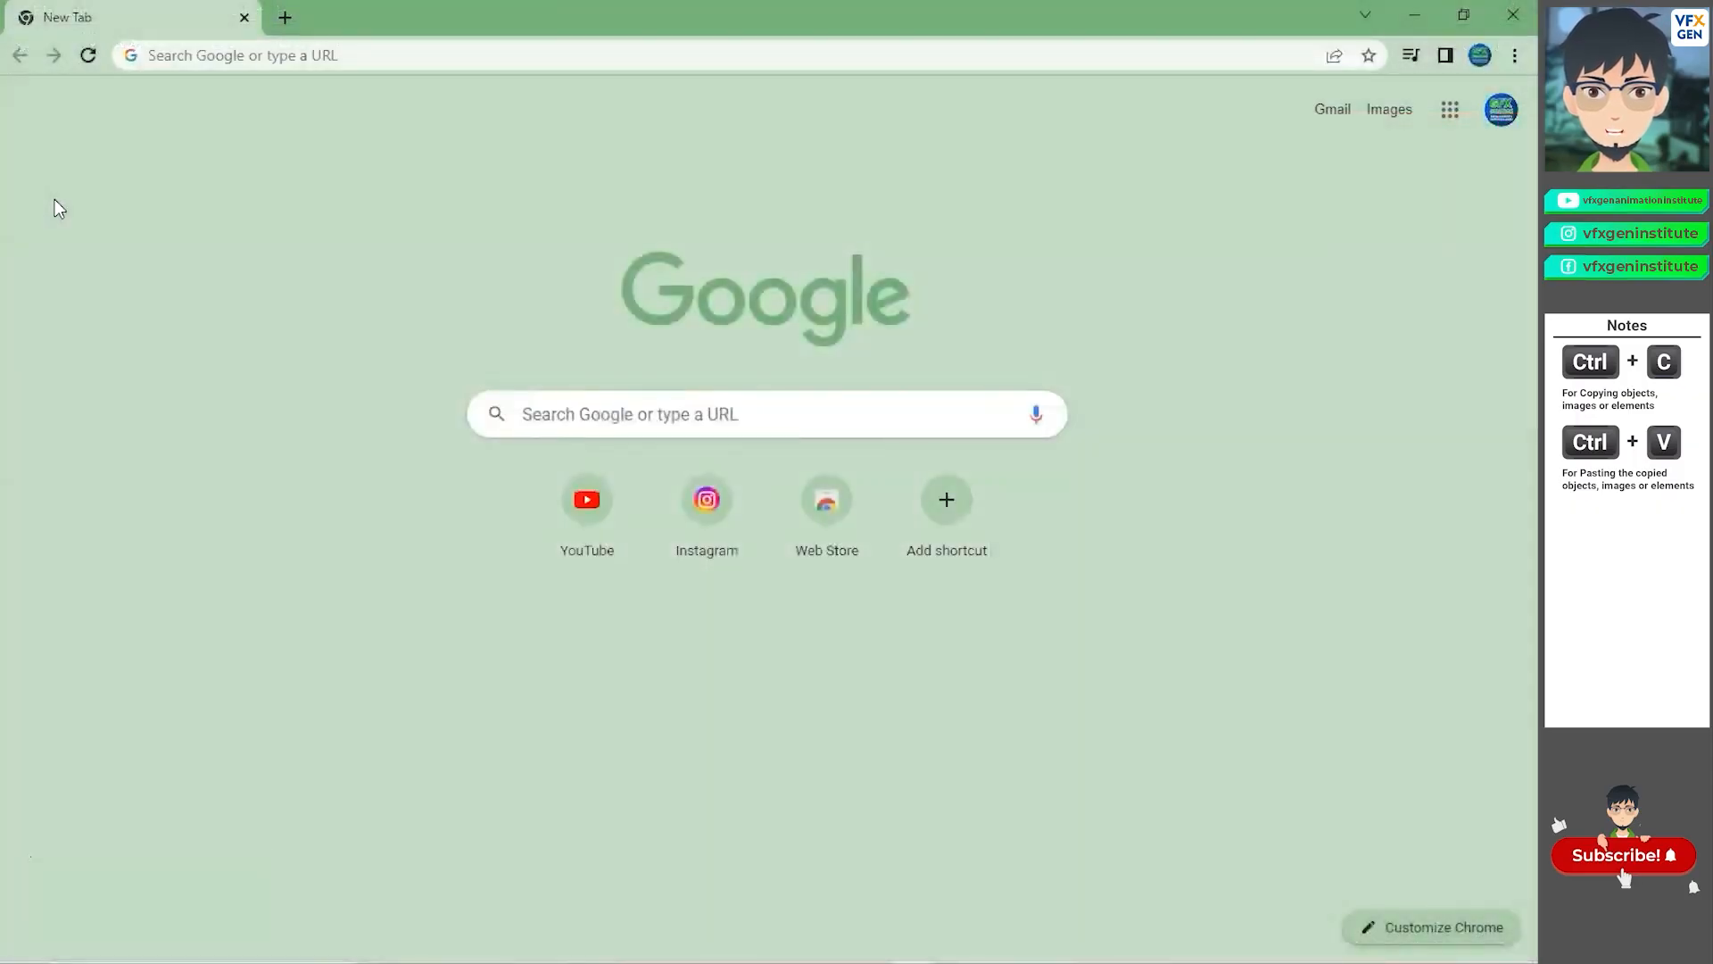
In Google Chrome, open the Pexels website through a search for "pexels" and dismiss its Google sign-in prompt.
left_click(202, 57)
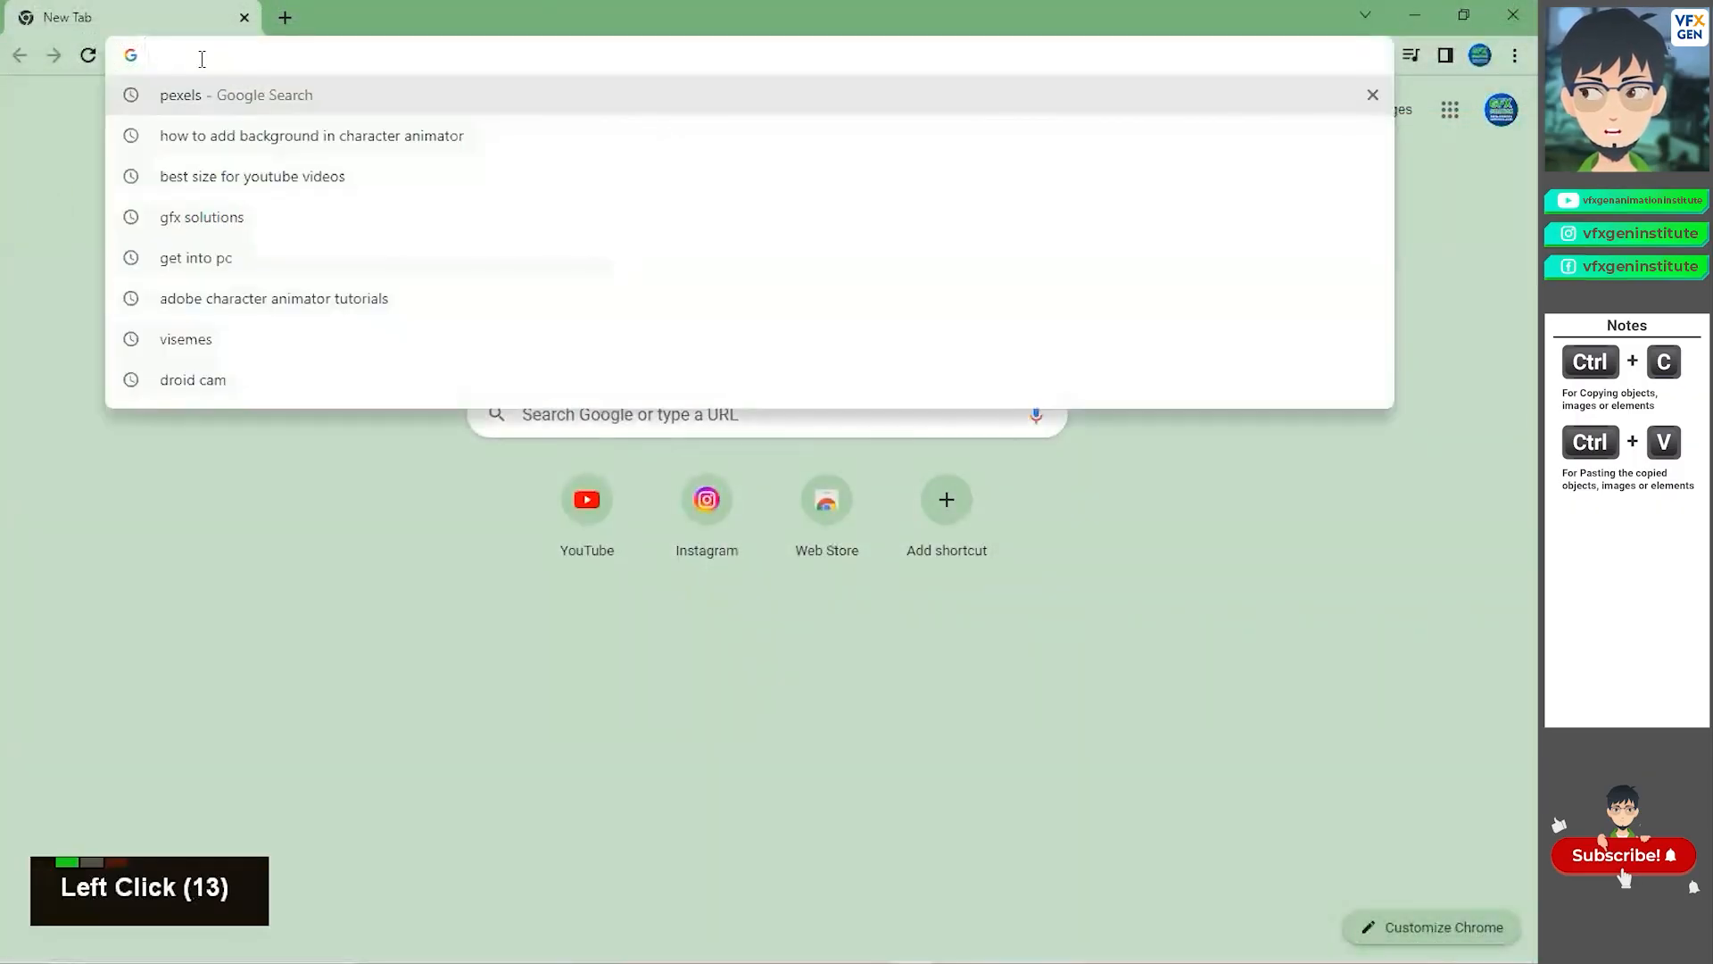
type("pe")
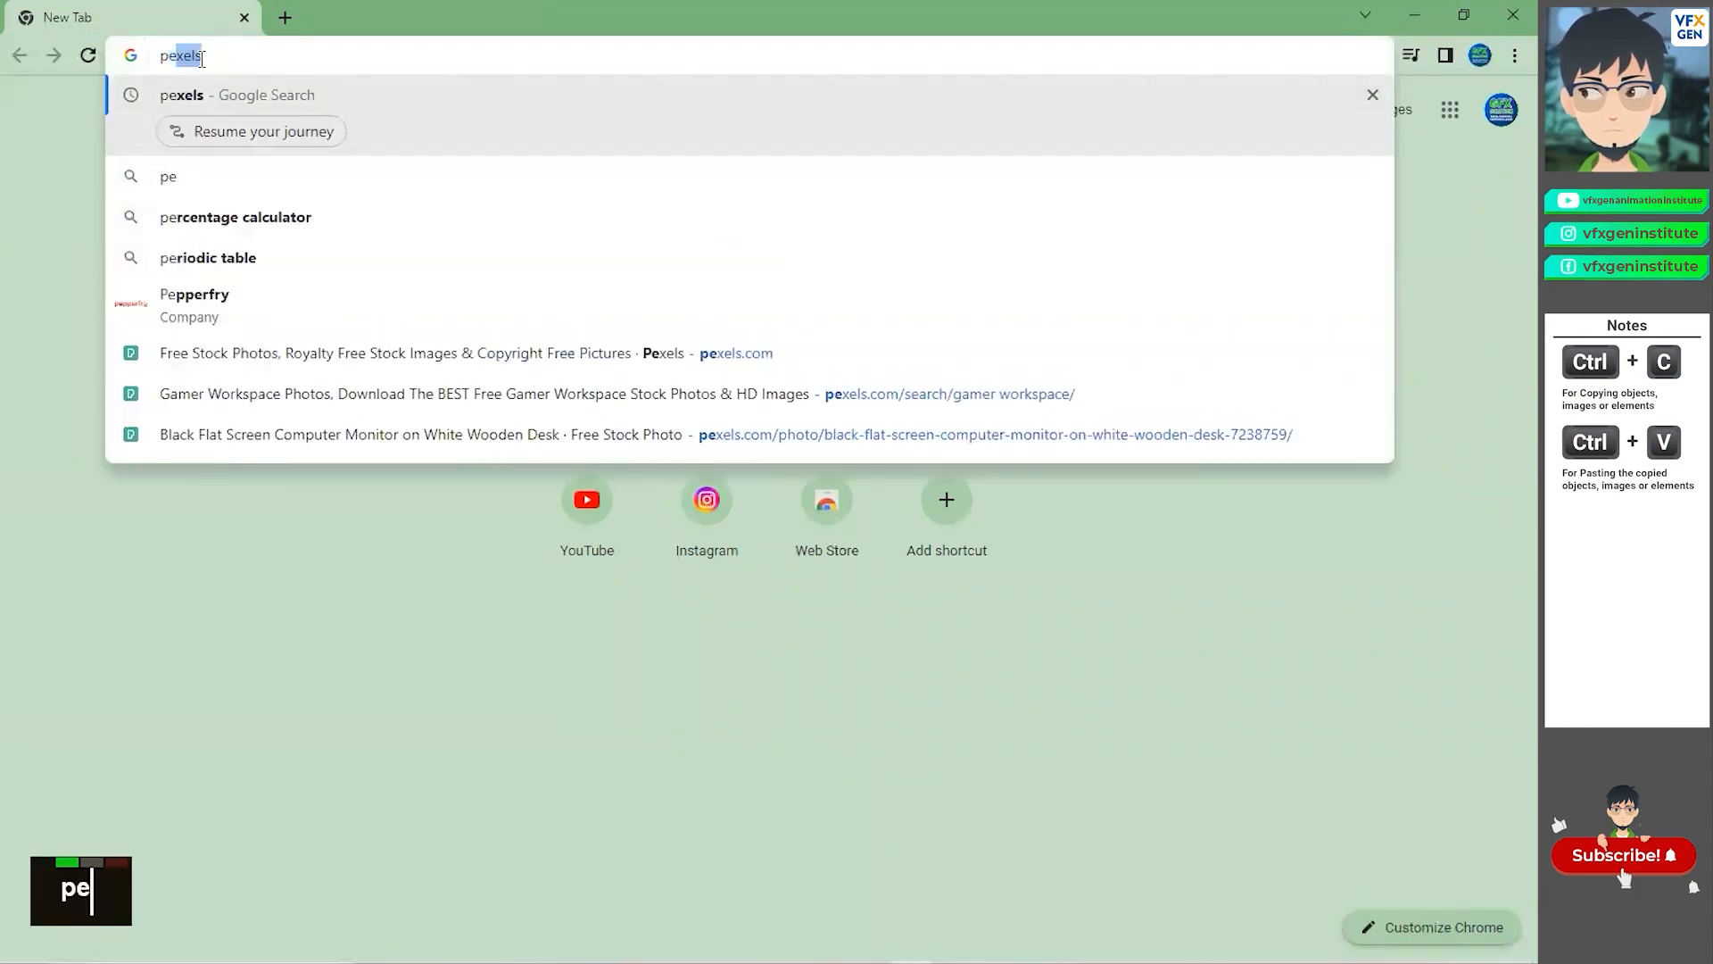
type("xels")
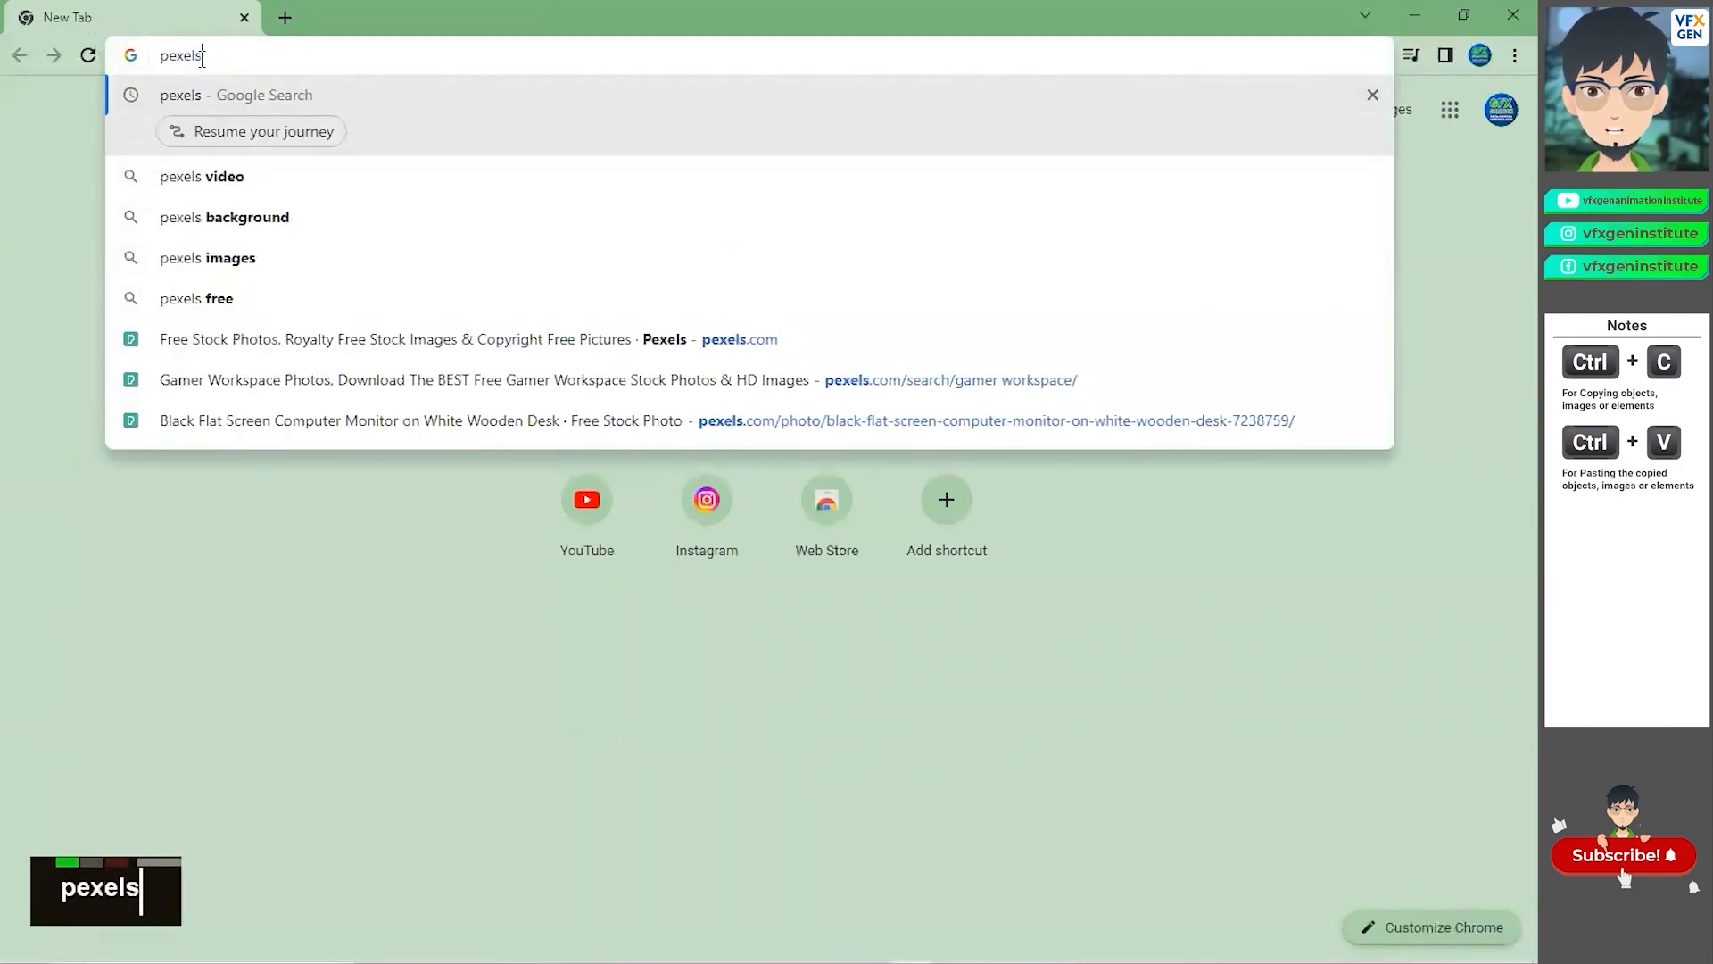
key("Return")
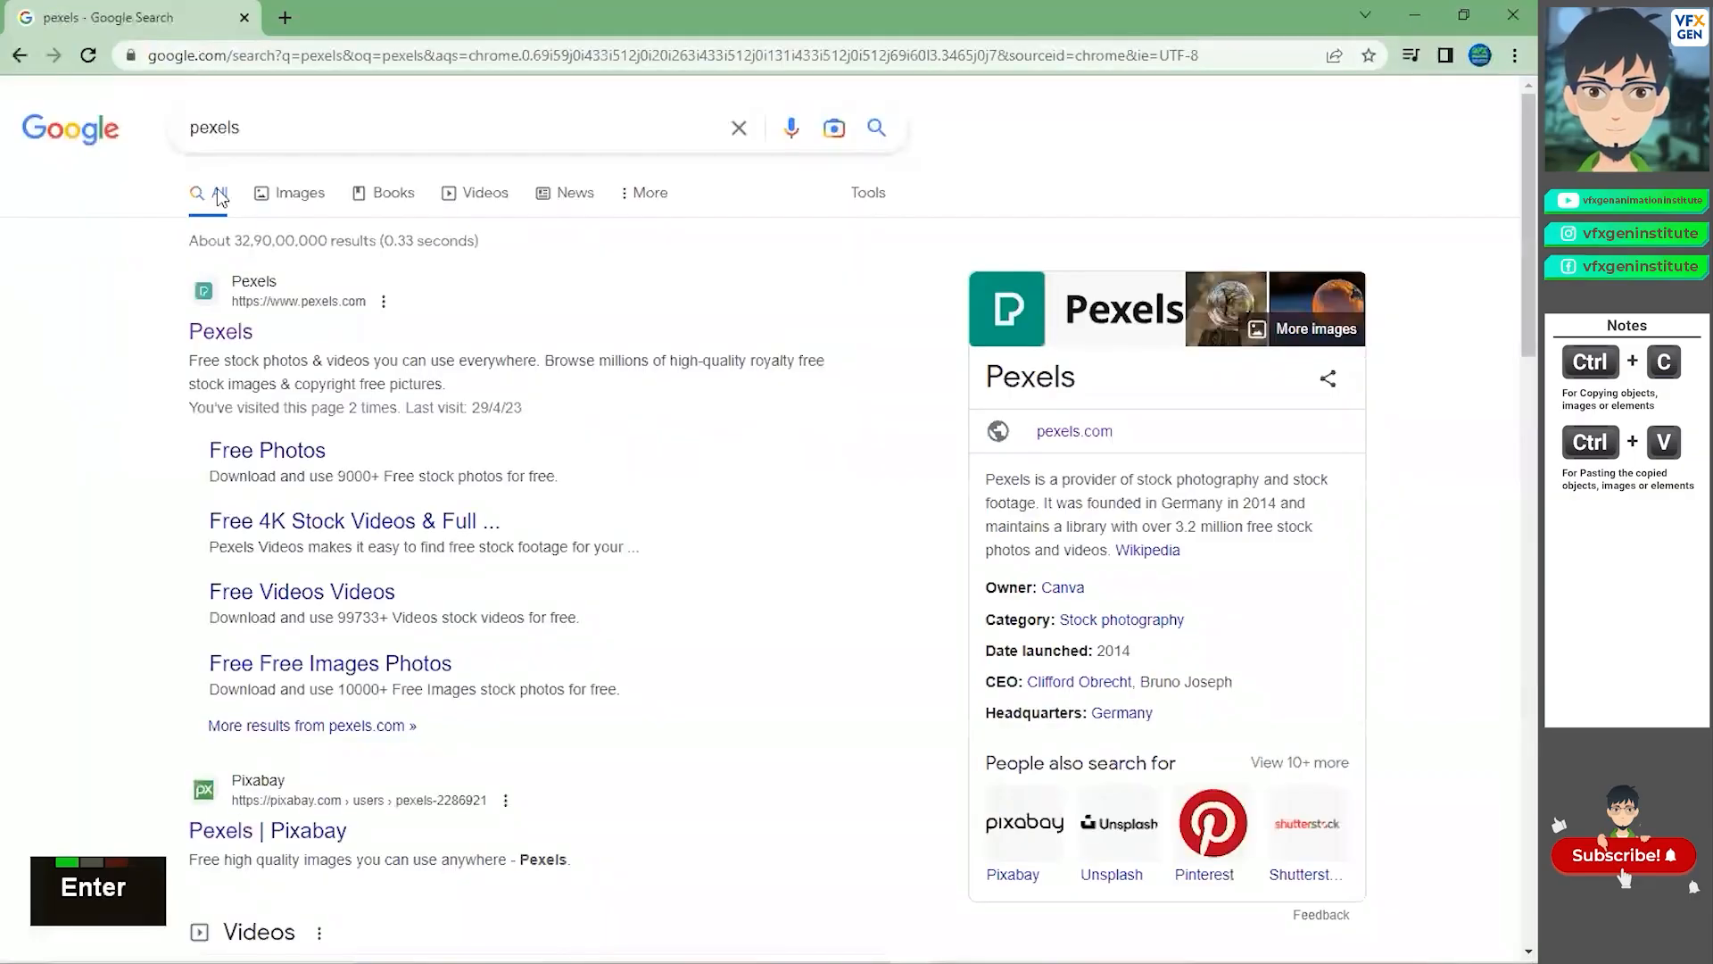
left_click(232, 337)
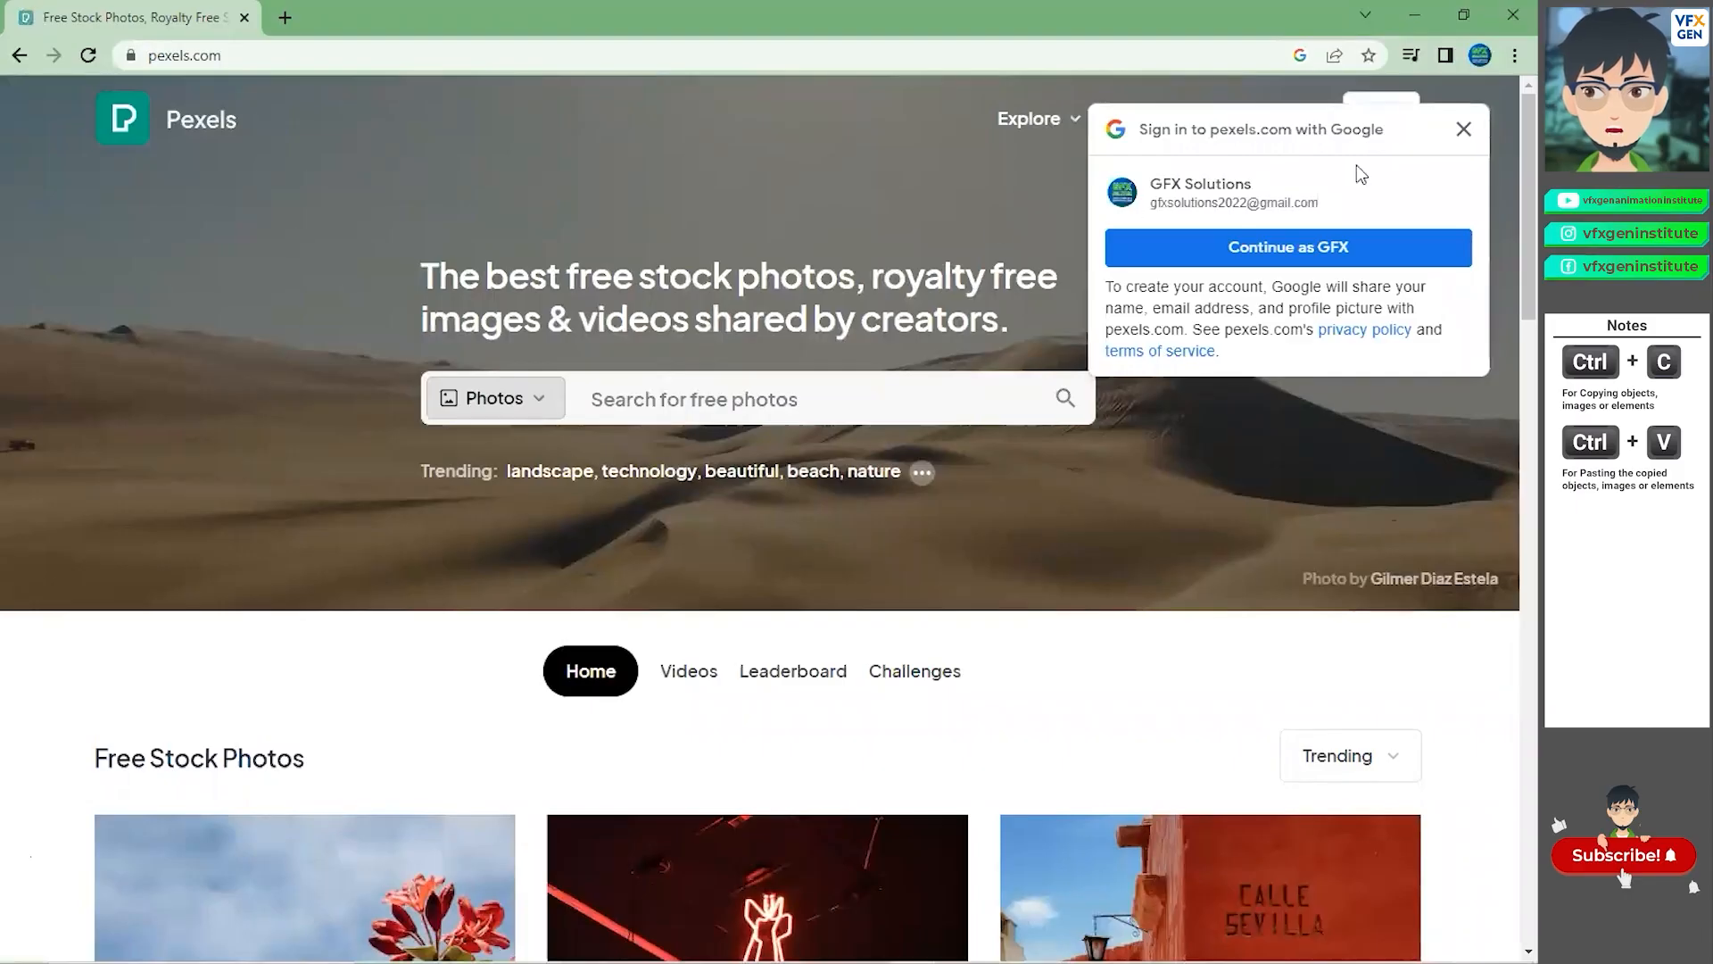
left_click(1463, 128)
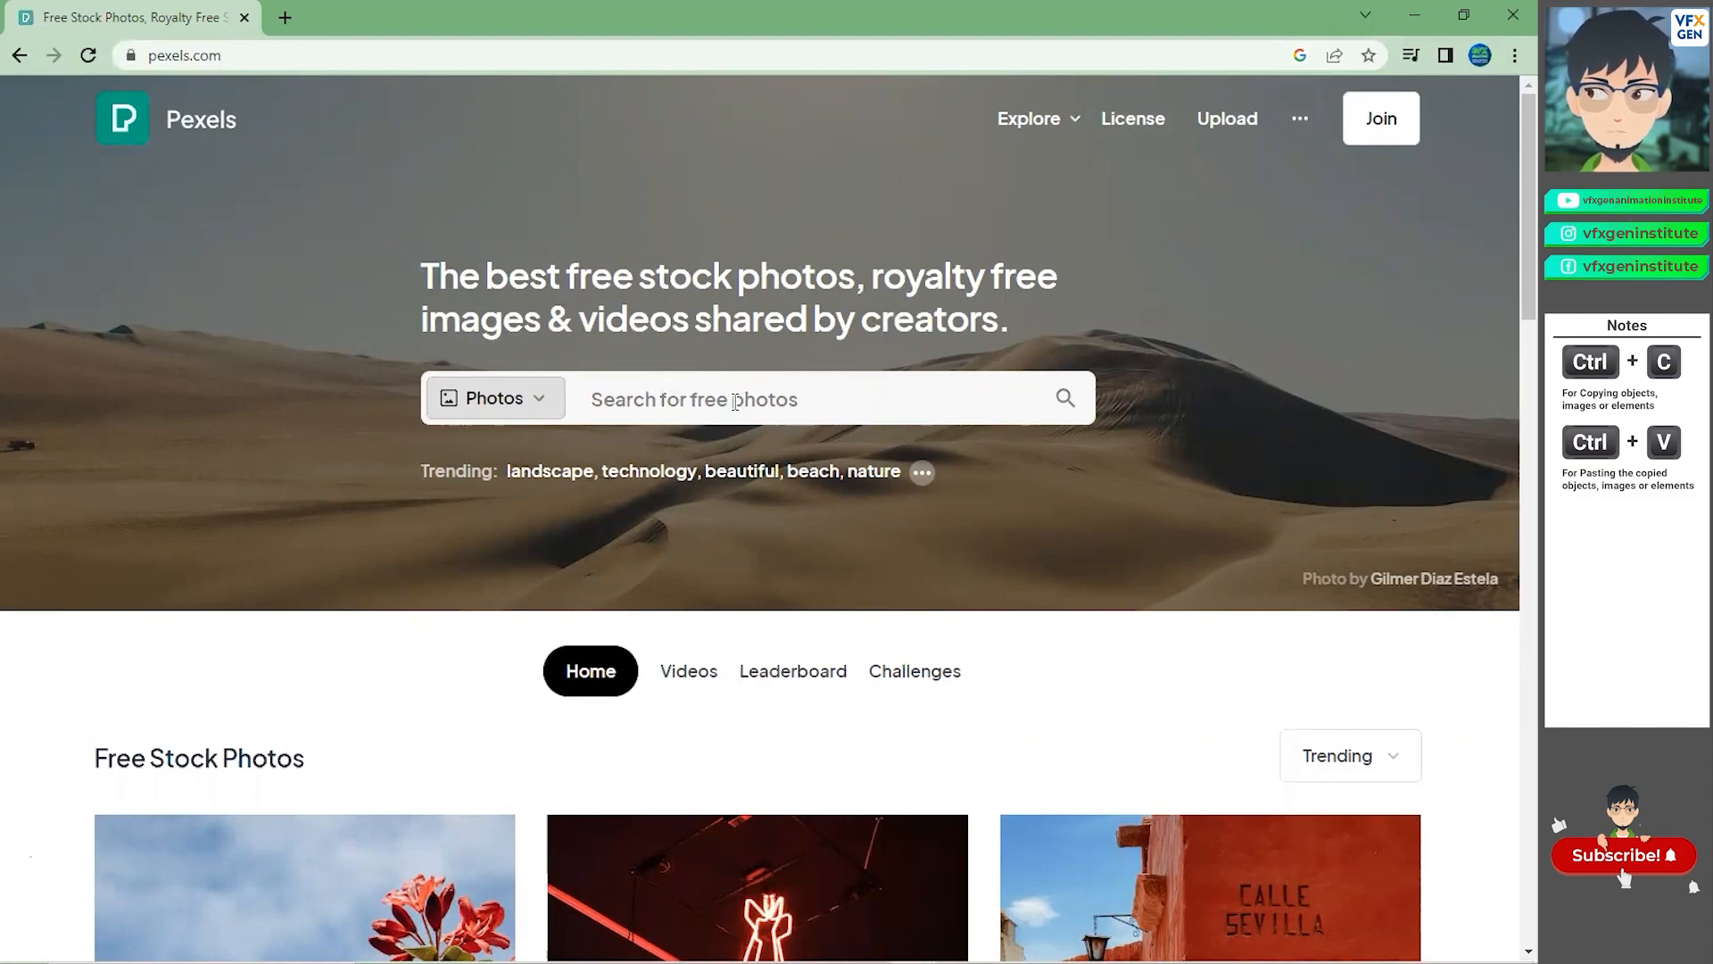
Open the Pixabay website in a new browser tab through a search for "pixabay".
left_click(286, 19)
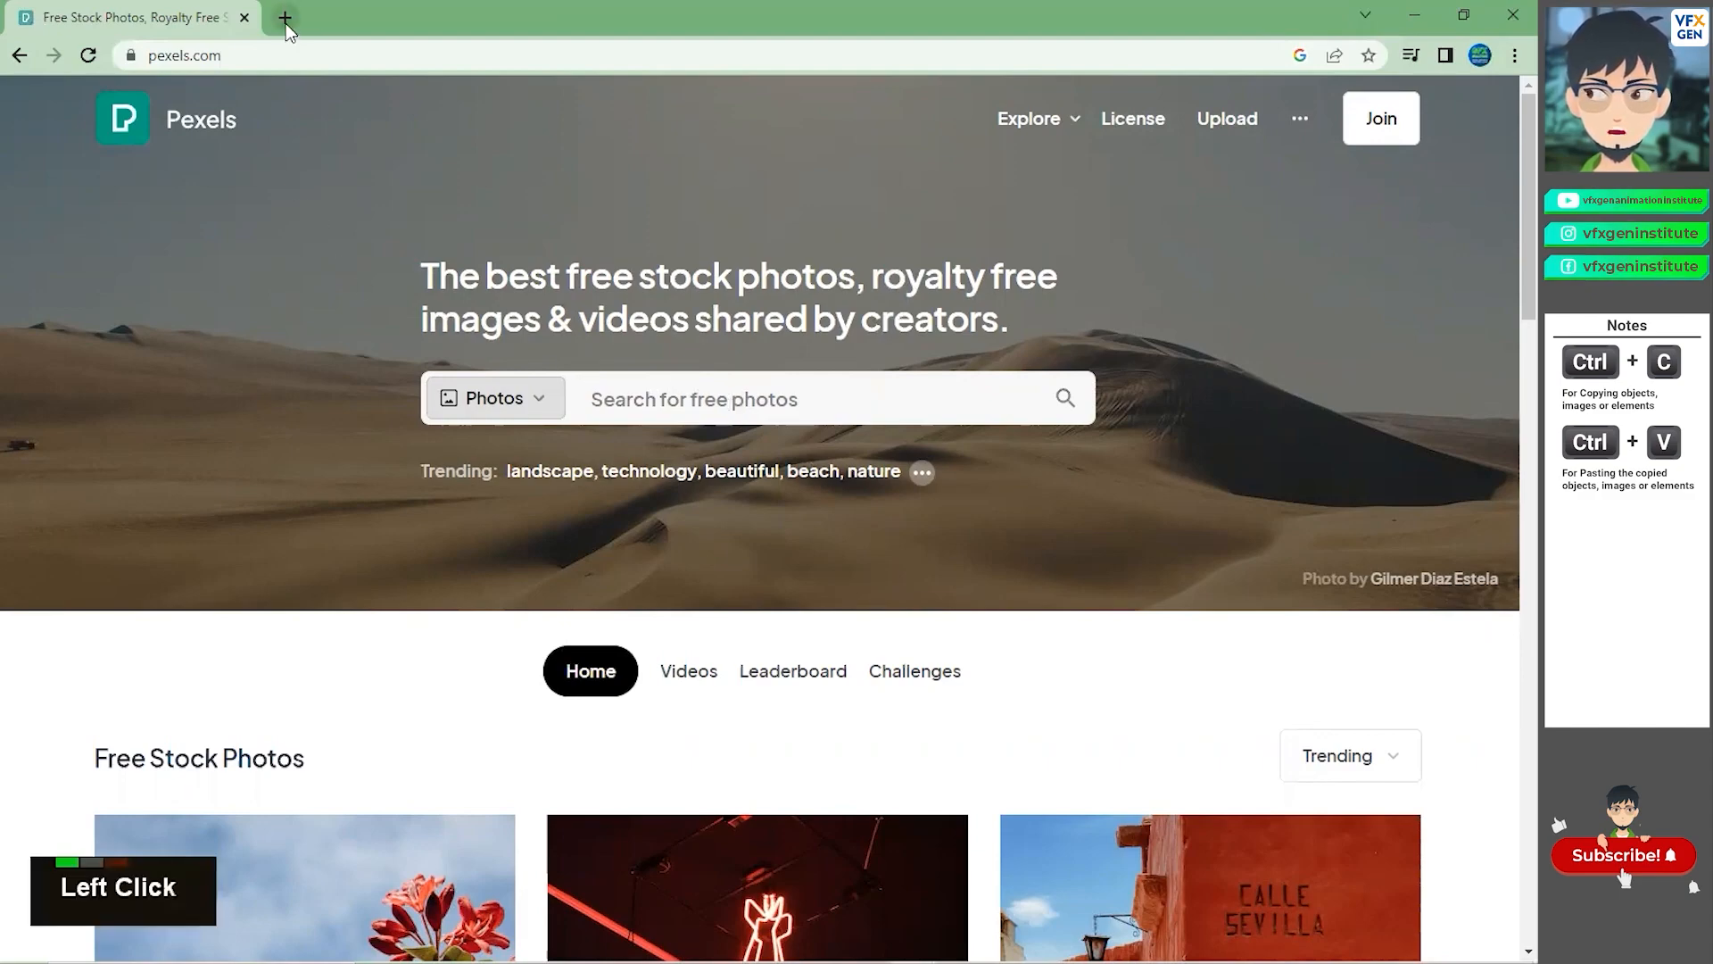
left_click(292, 48)
type("pixabay")
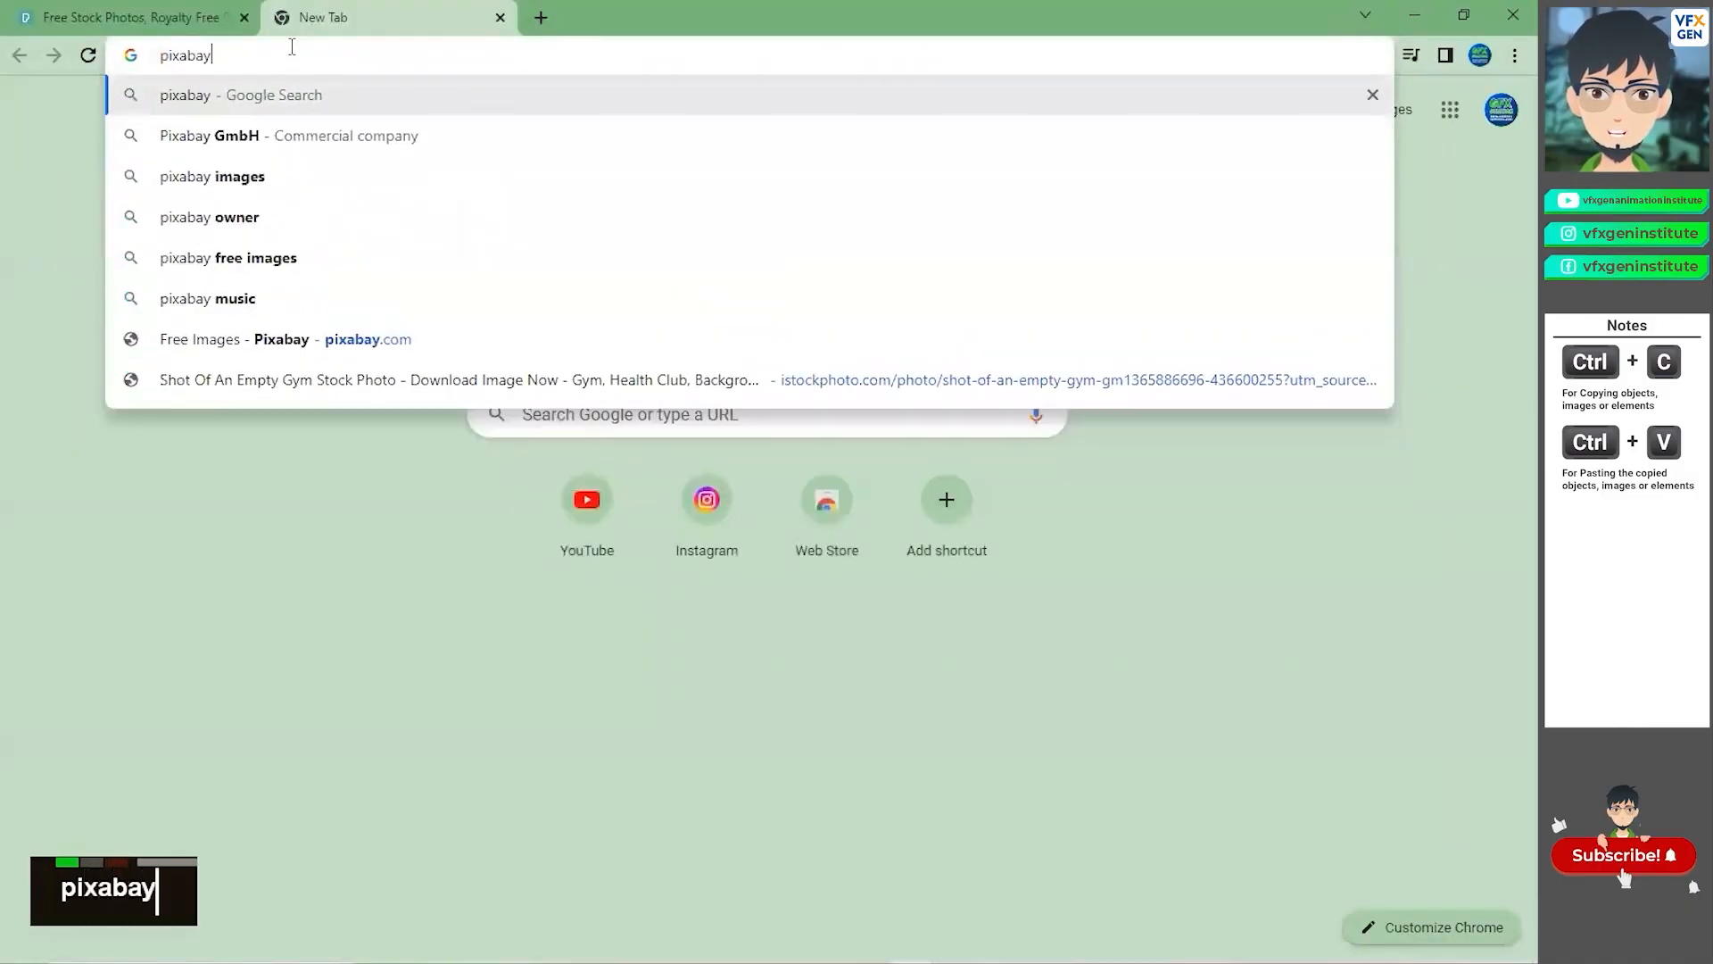
key("Return")
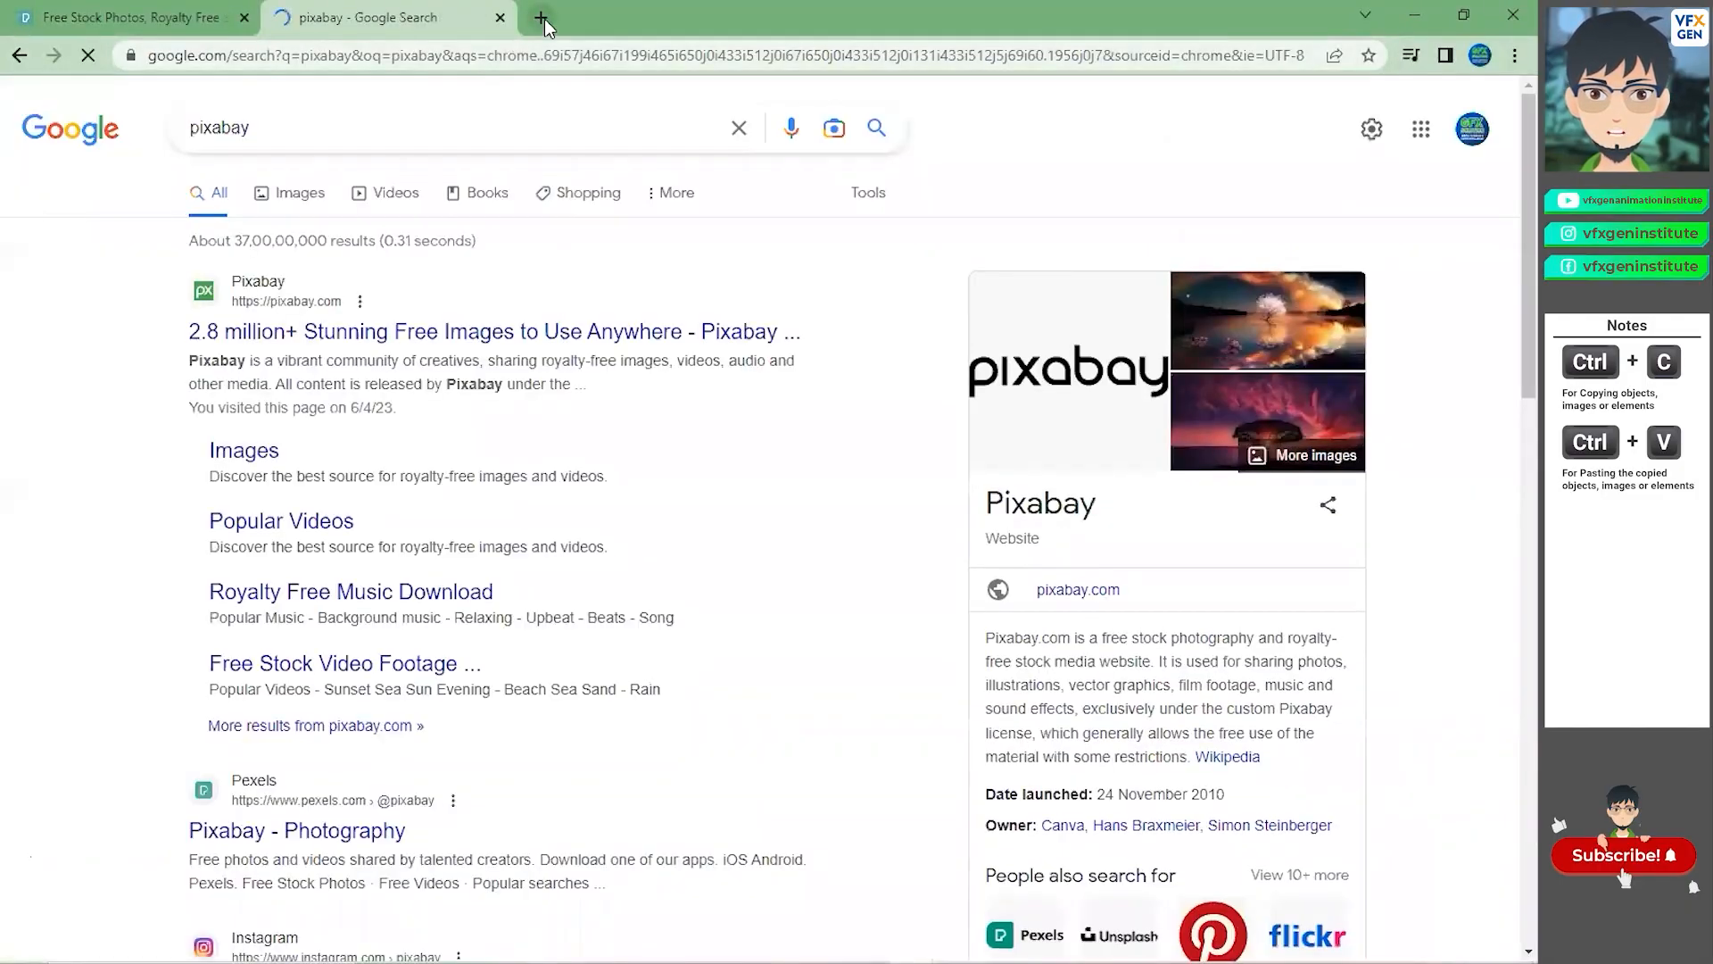
left_click(268, 335)
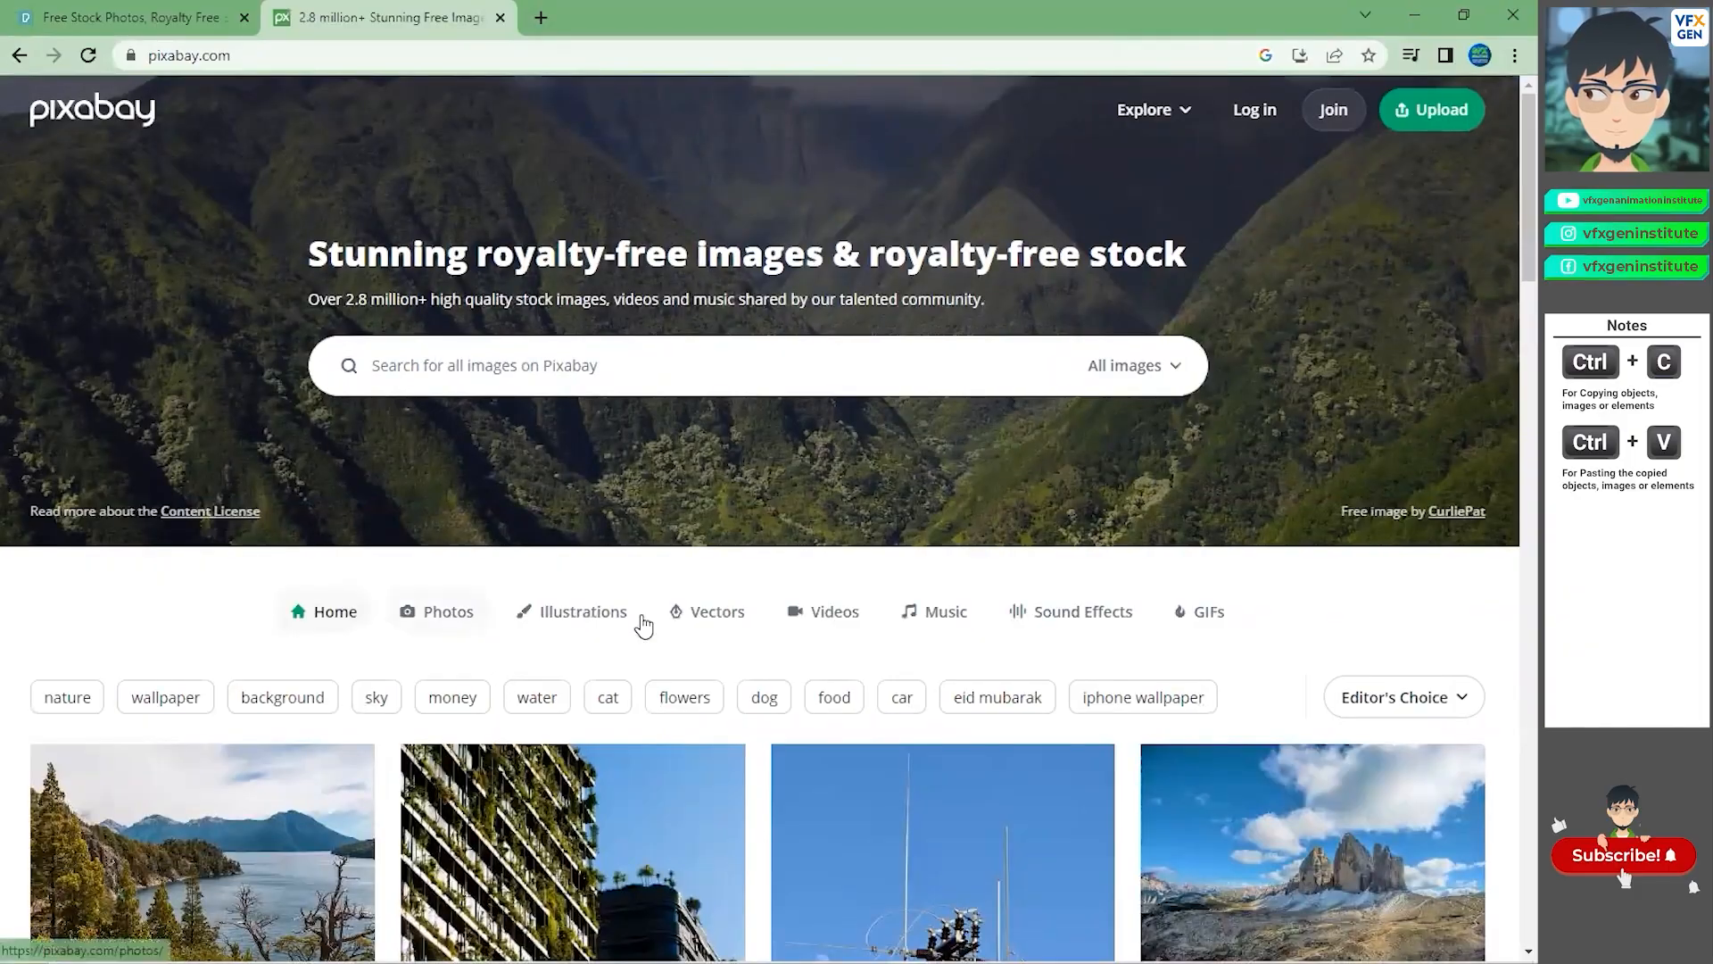
Browse the free illustrations offered on Pixabay.
left_click(719, 629)
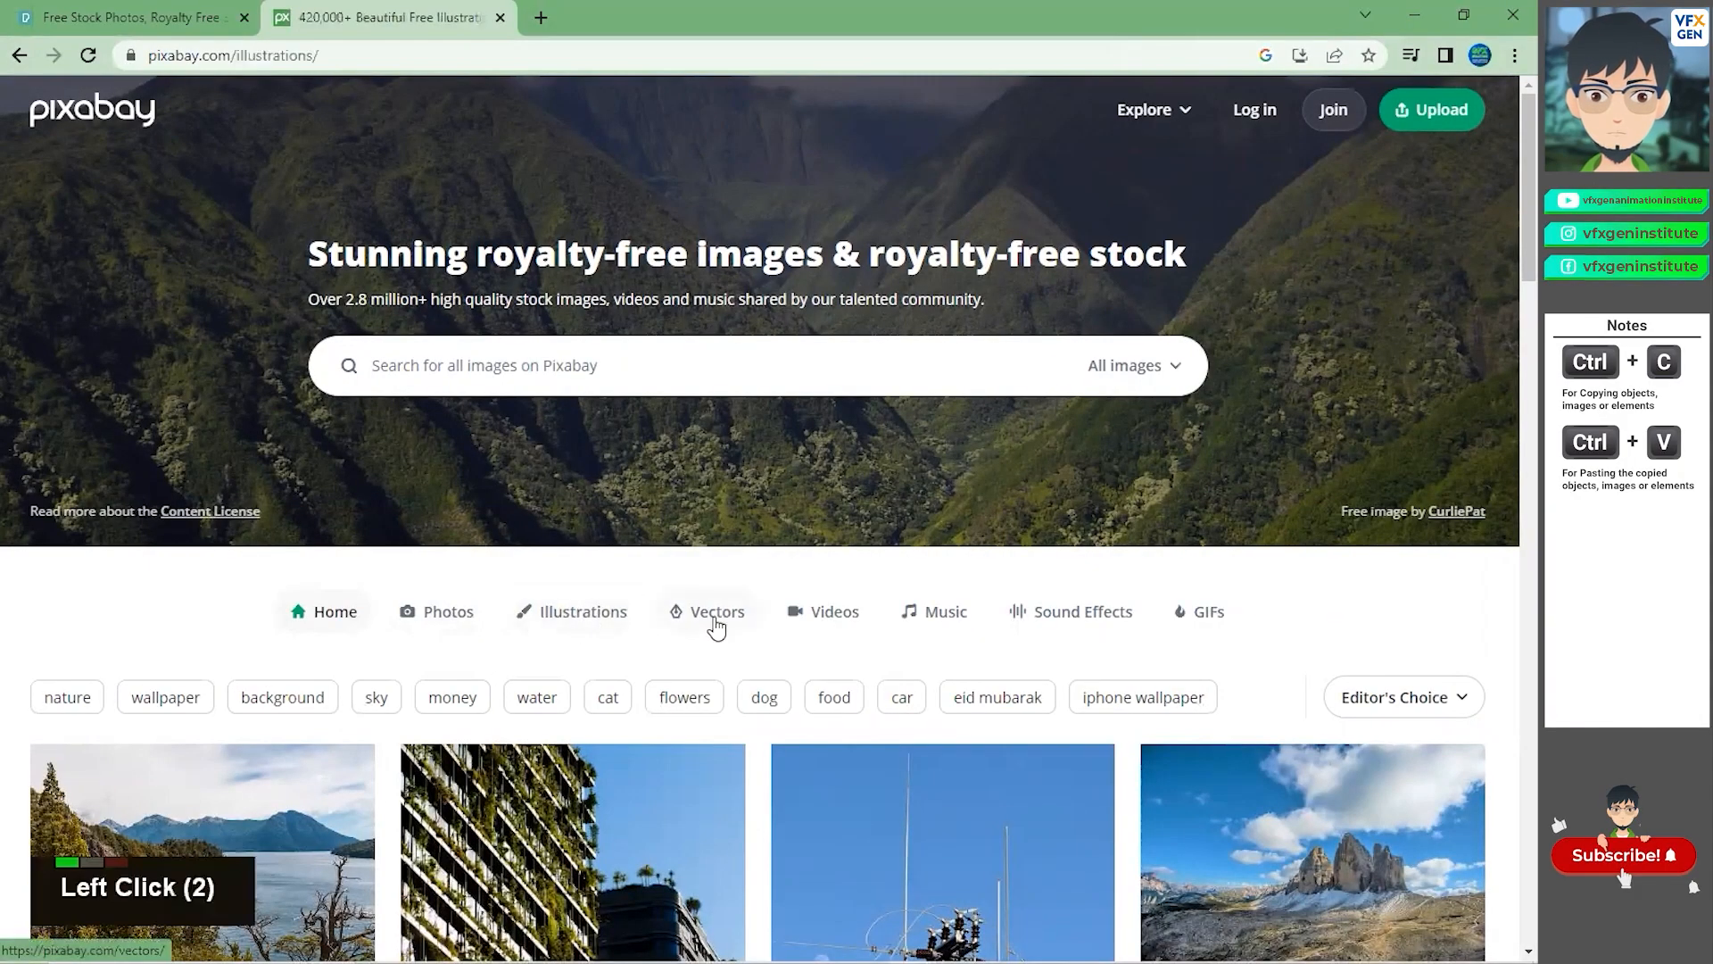
scroll(669, 564, "down", 5)
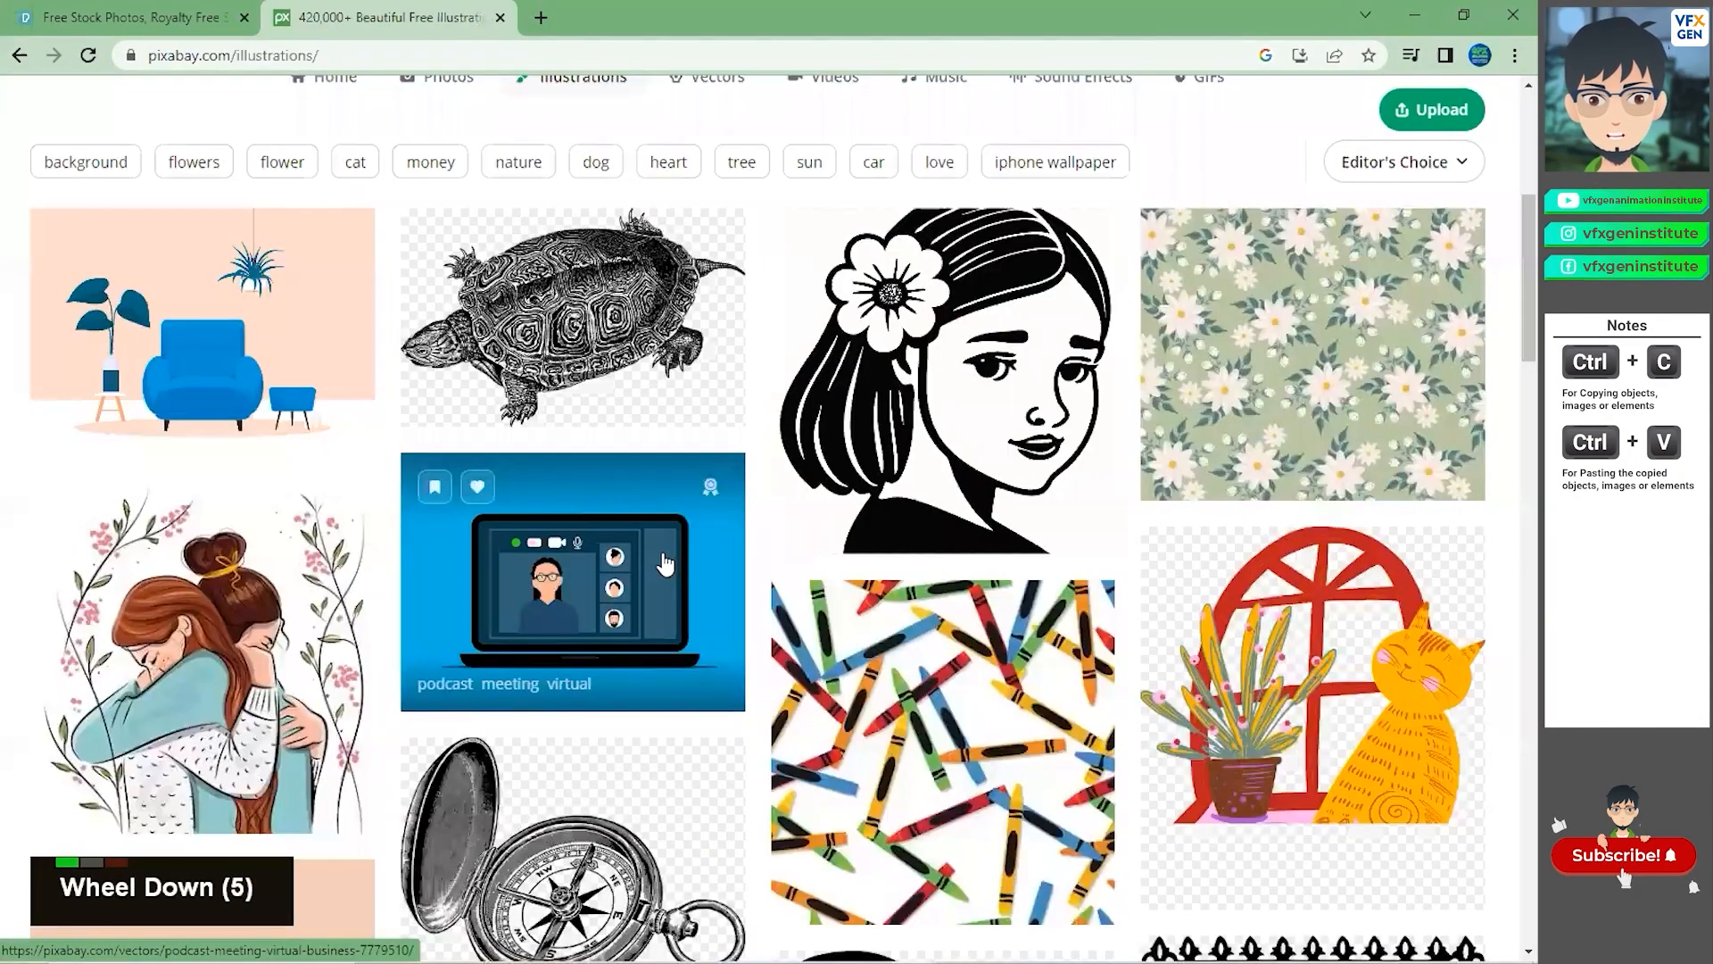
scroll(651, 614, "down", 2)
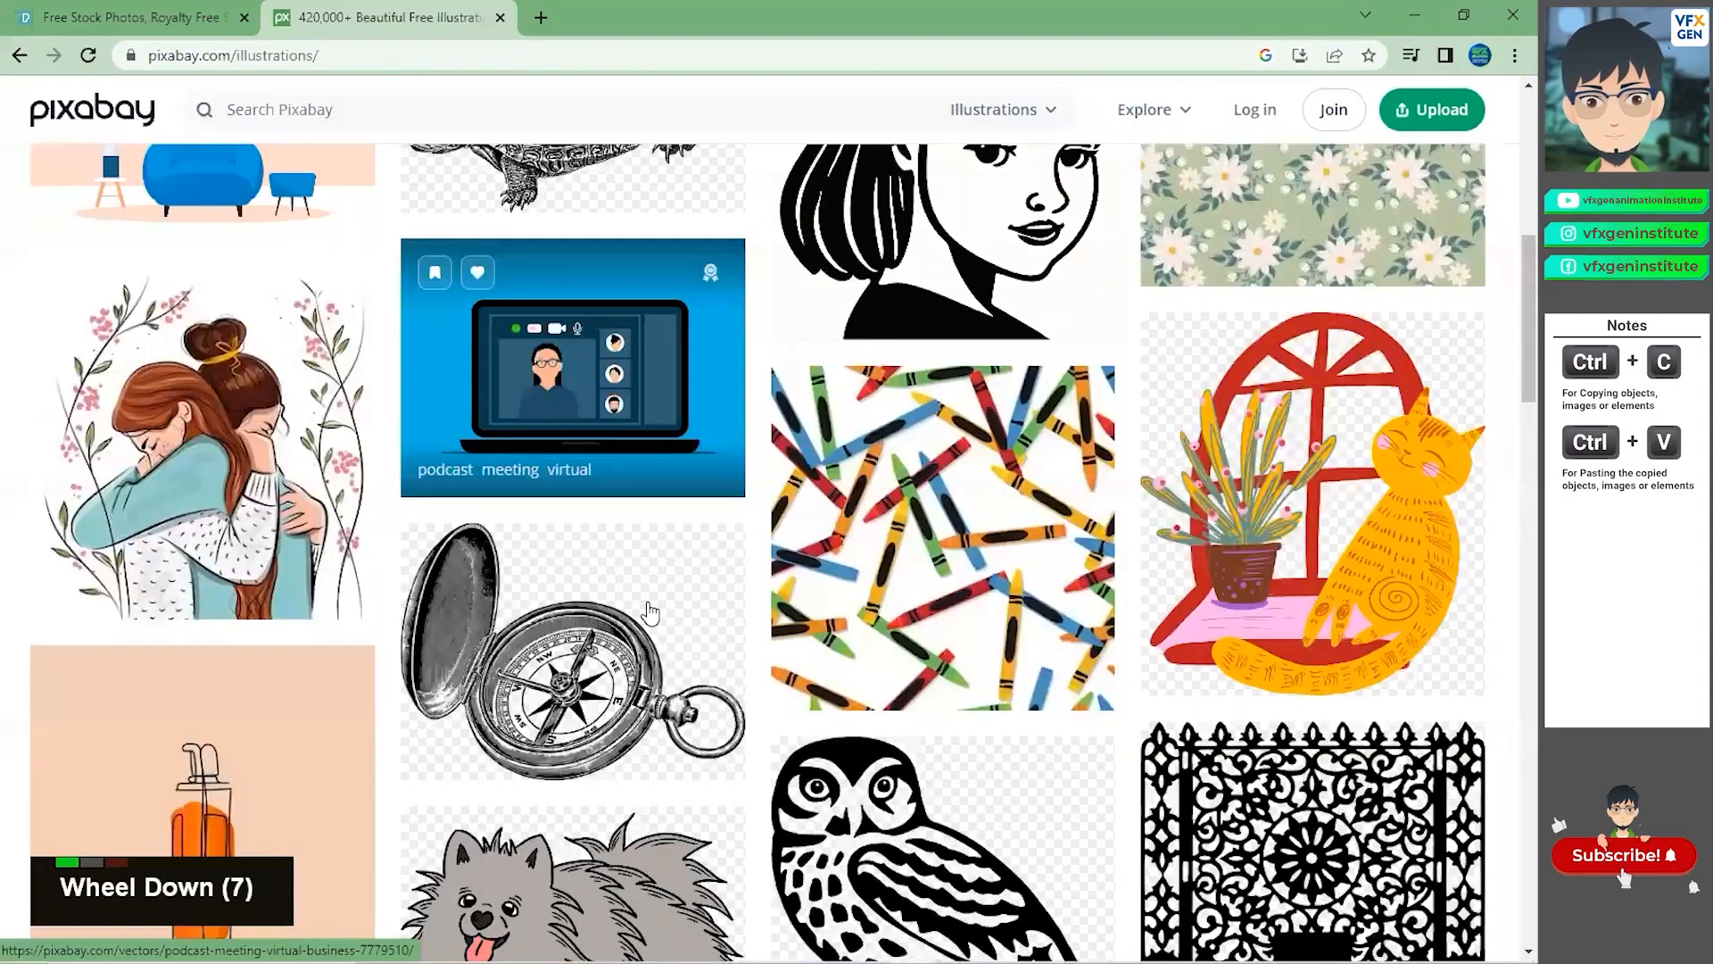
Open the blue sofa living room illustration from the Pixabay results and dismiss the Google sign-in prompt.
scroll(564, 495, "up", 7)
scroll(522, 575, "down", 2)
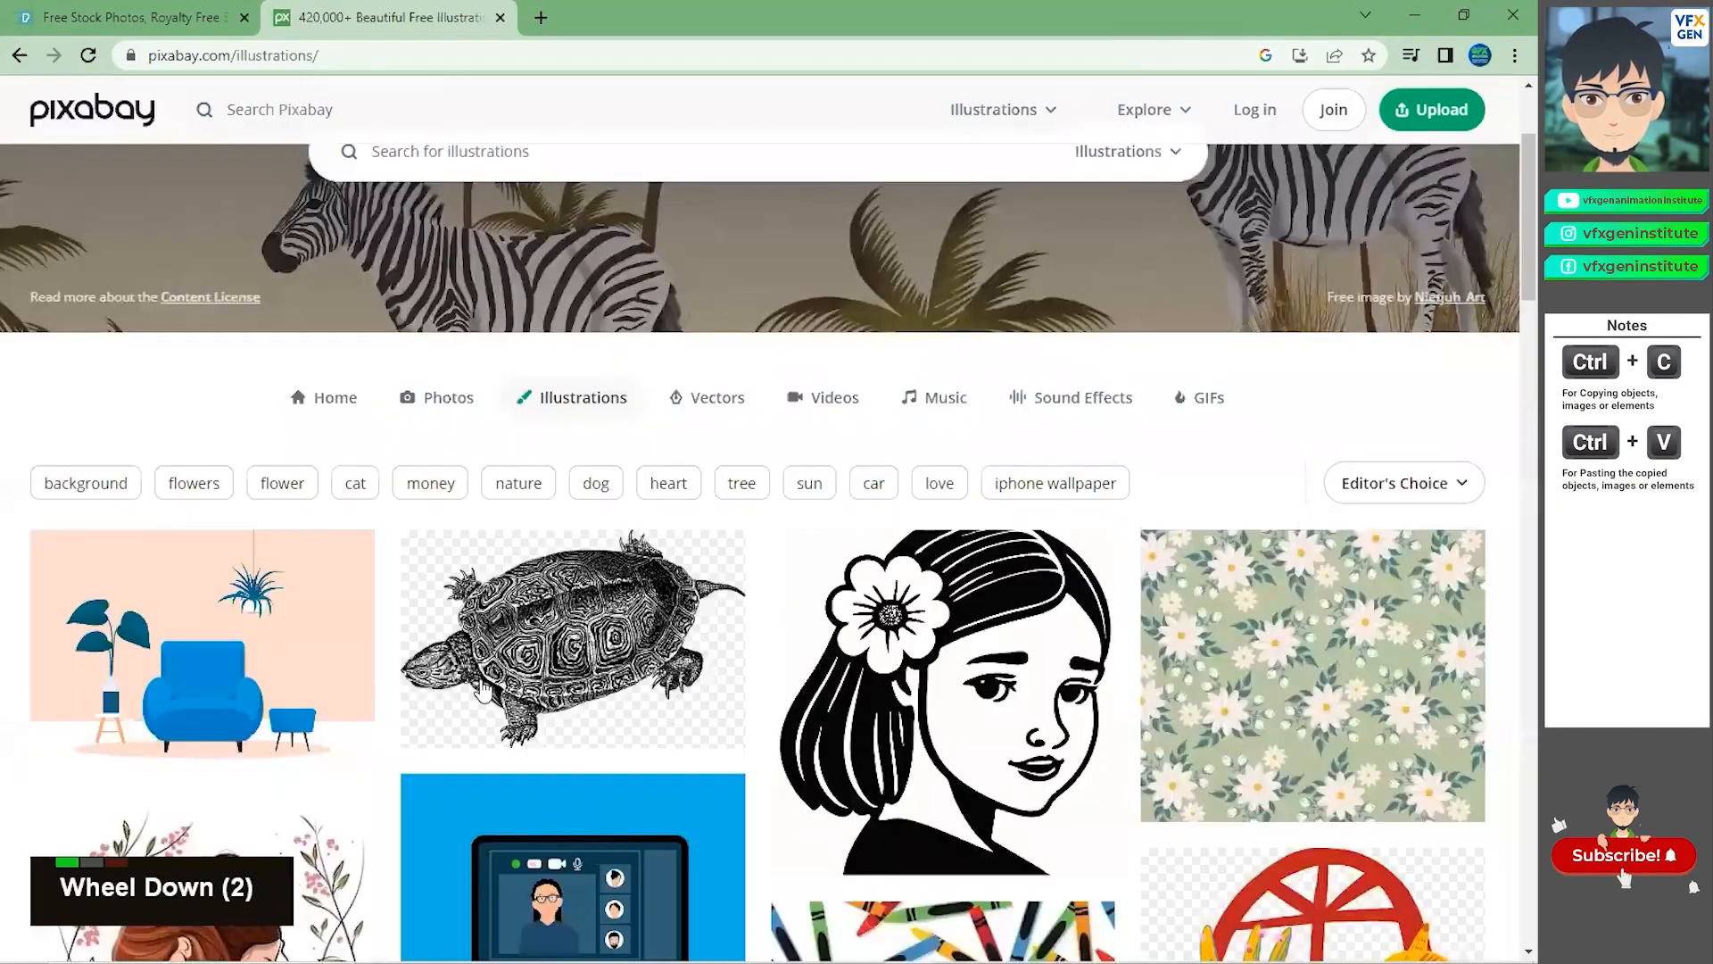
left_click(212, 680)
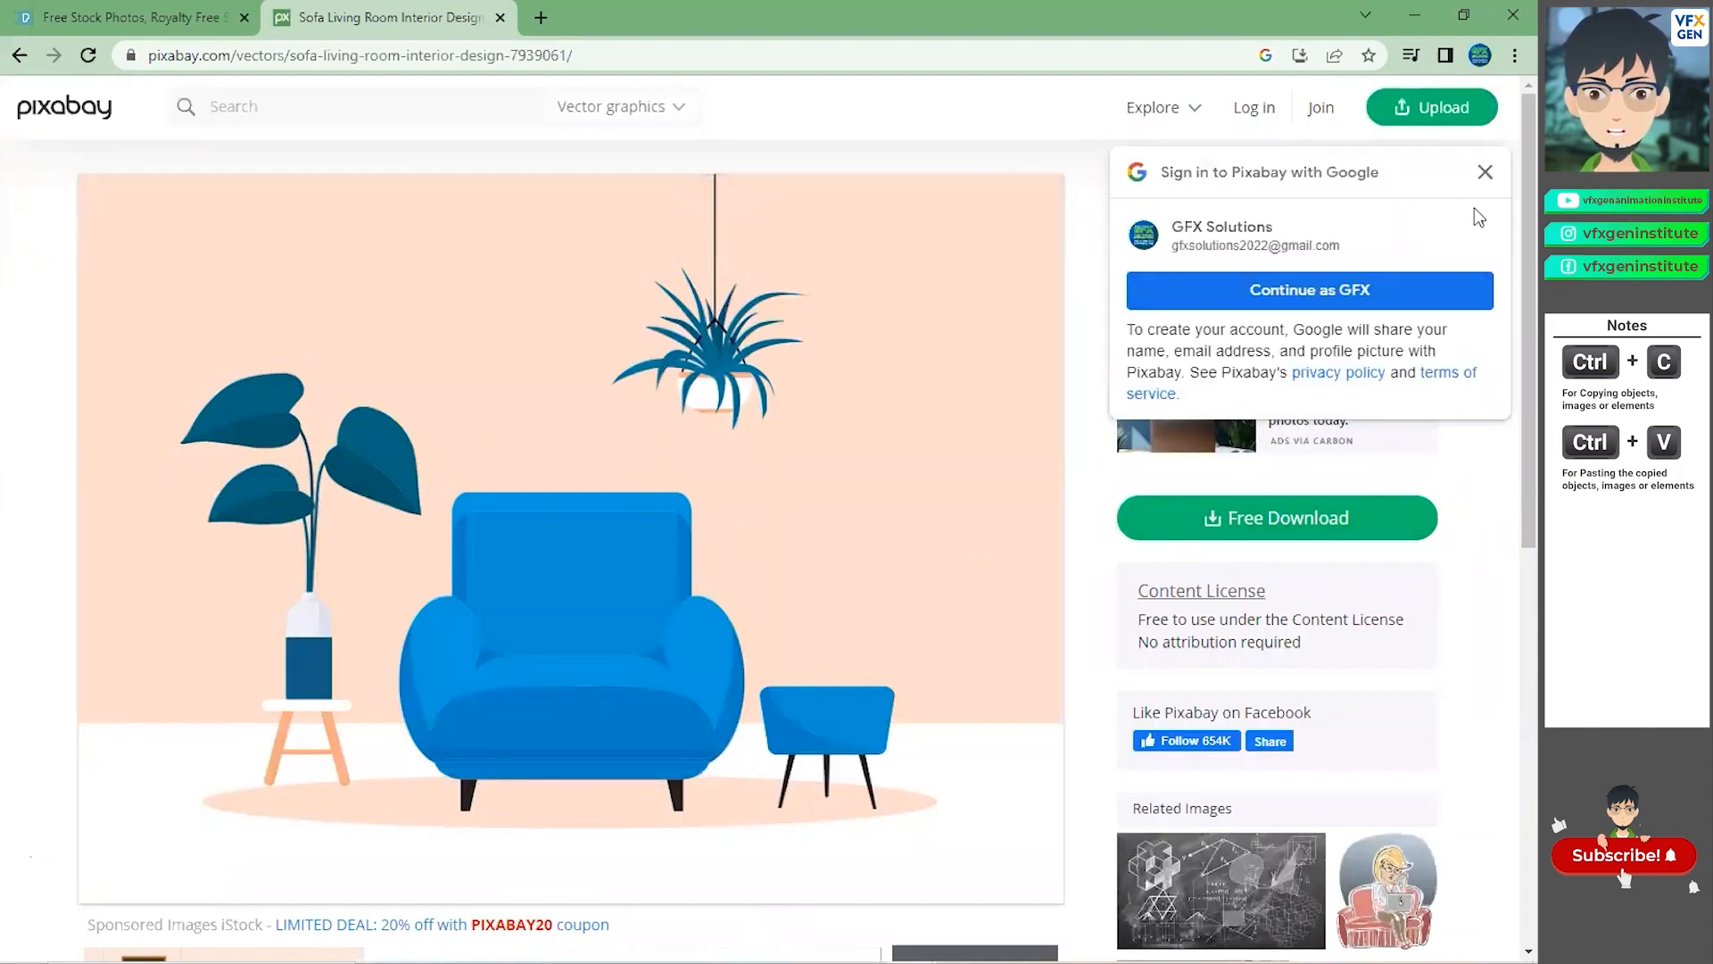
left_click(1484, 173)
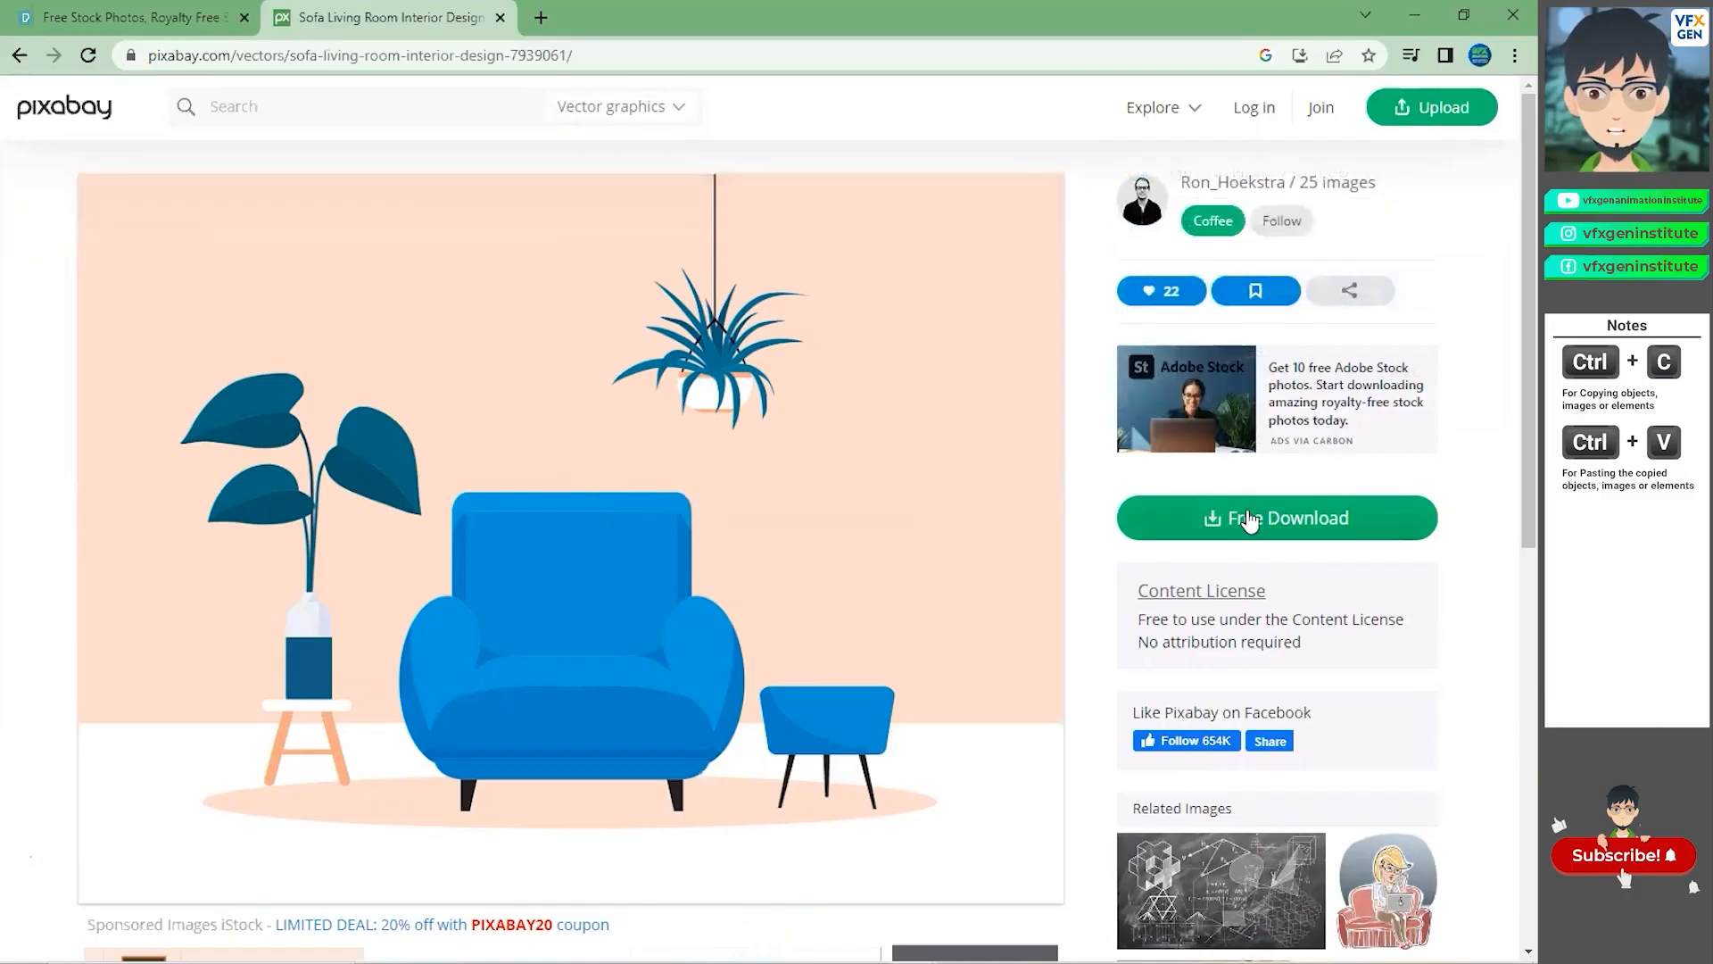
Open the sofa illustration in its own browser tab and copy the image.
right_click(532, 457)
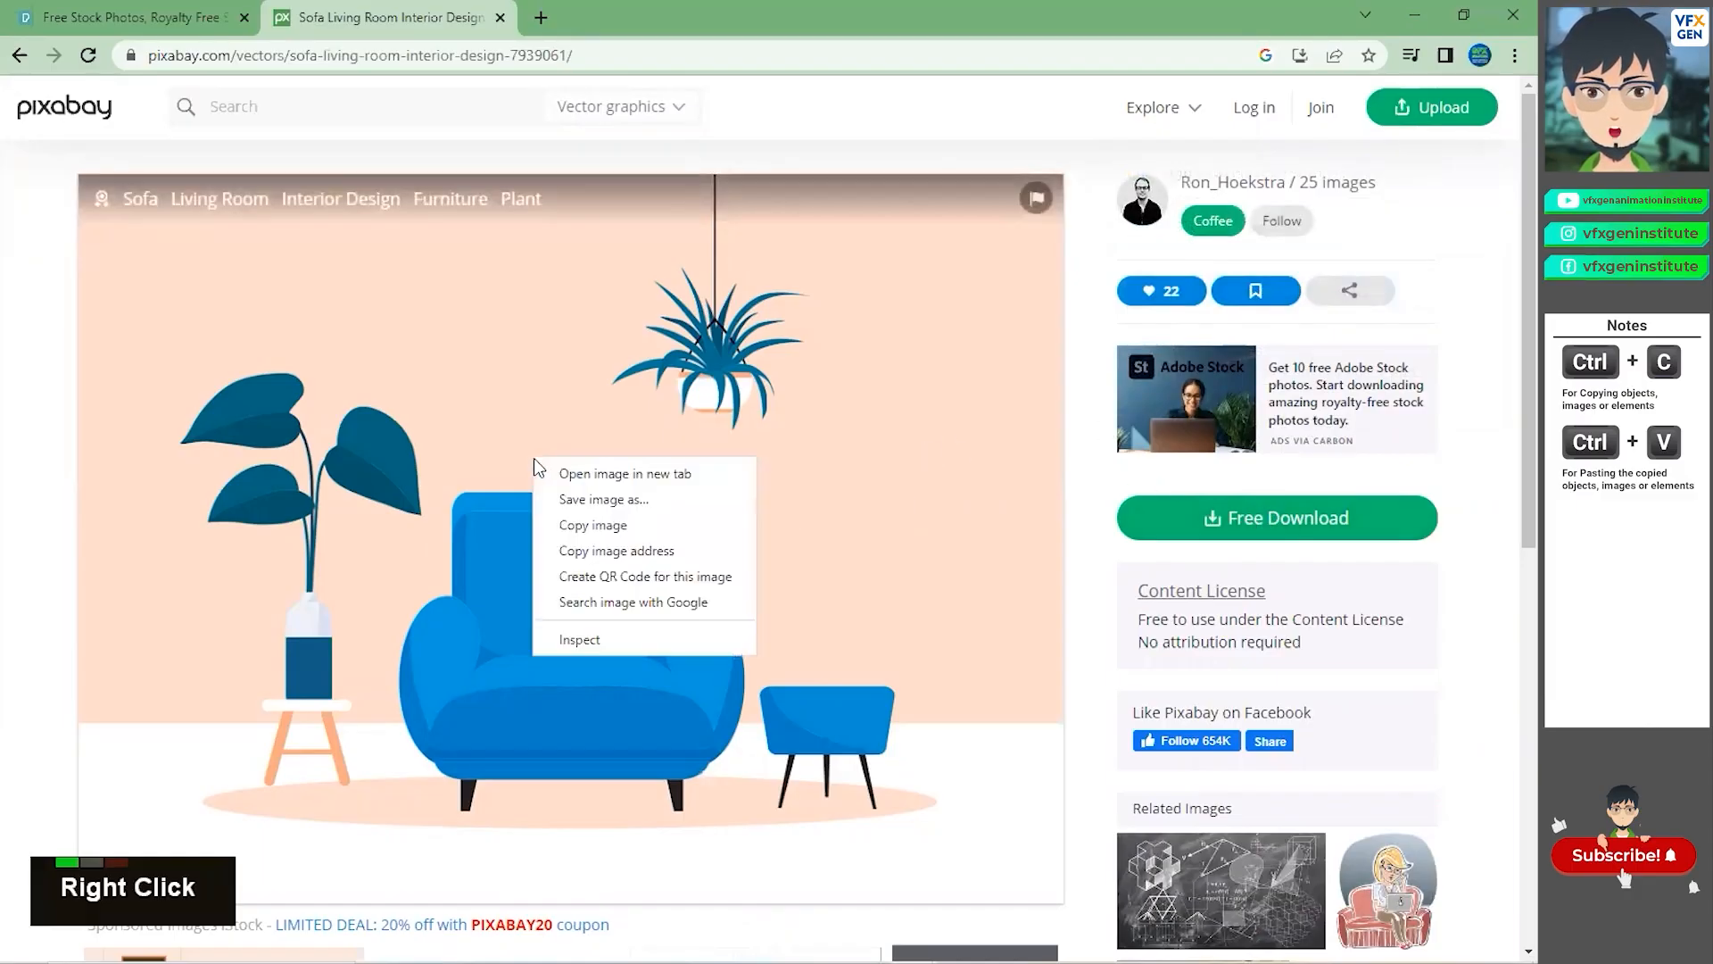
left_click(589, 474)
left_click(625, 17)
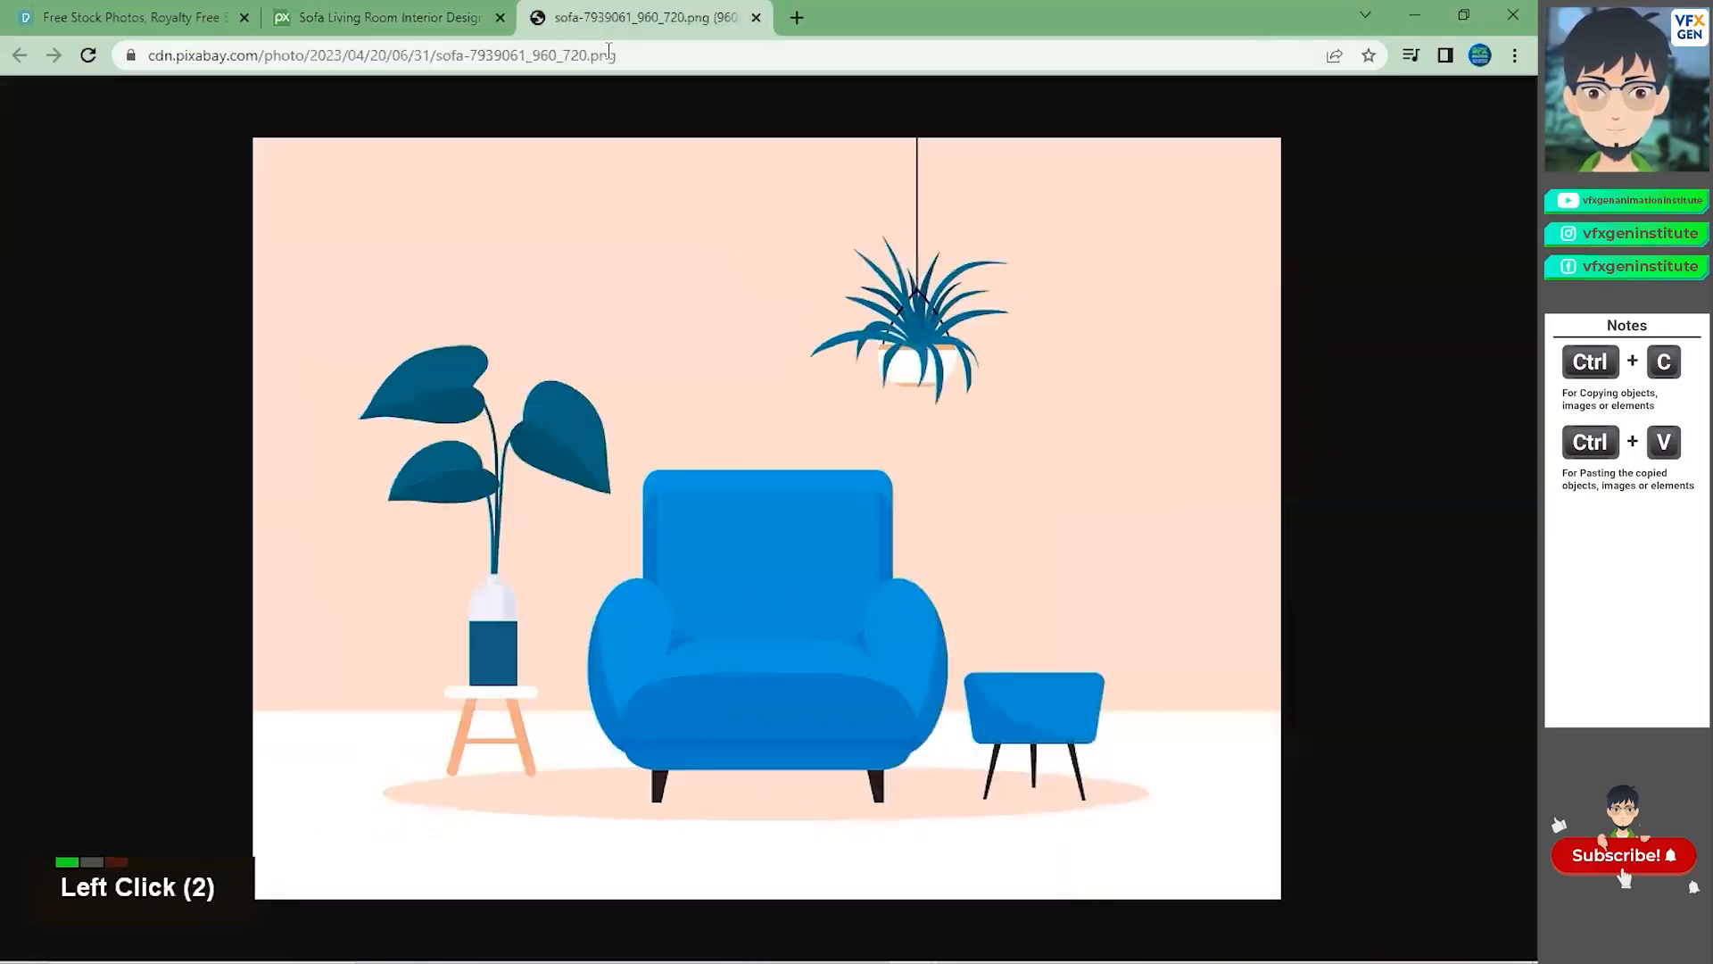
right_click(619, 382)
left_click(669, 453)
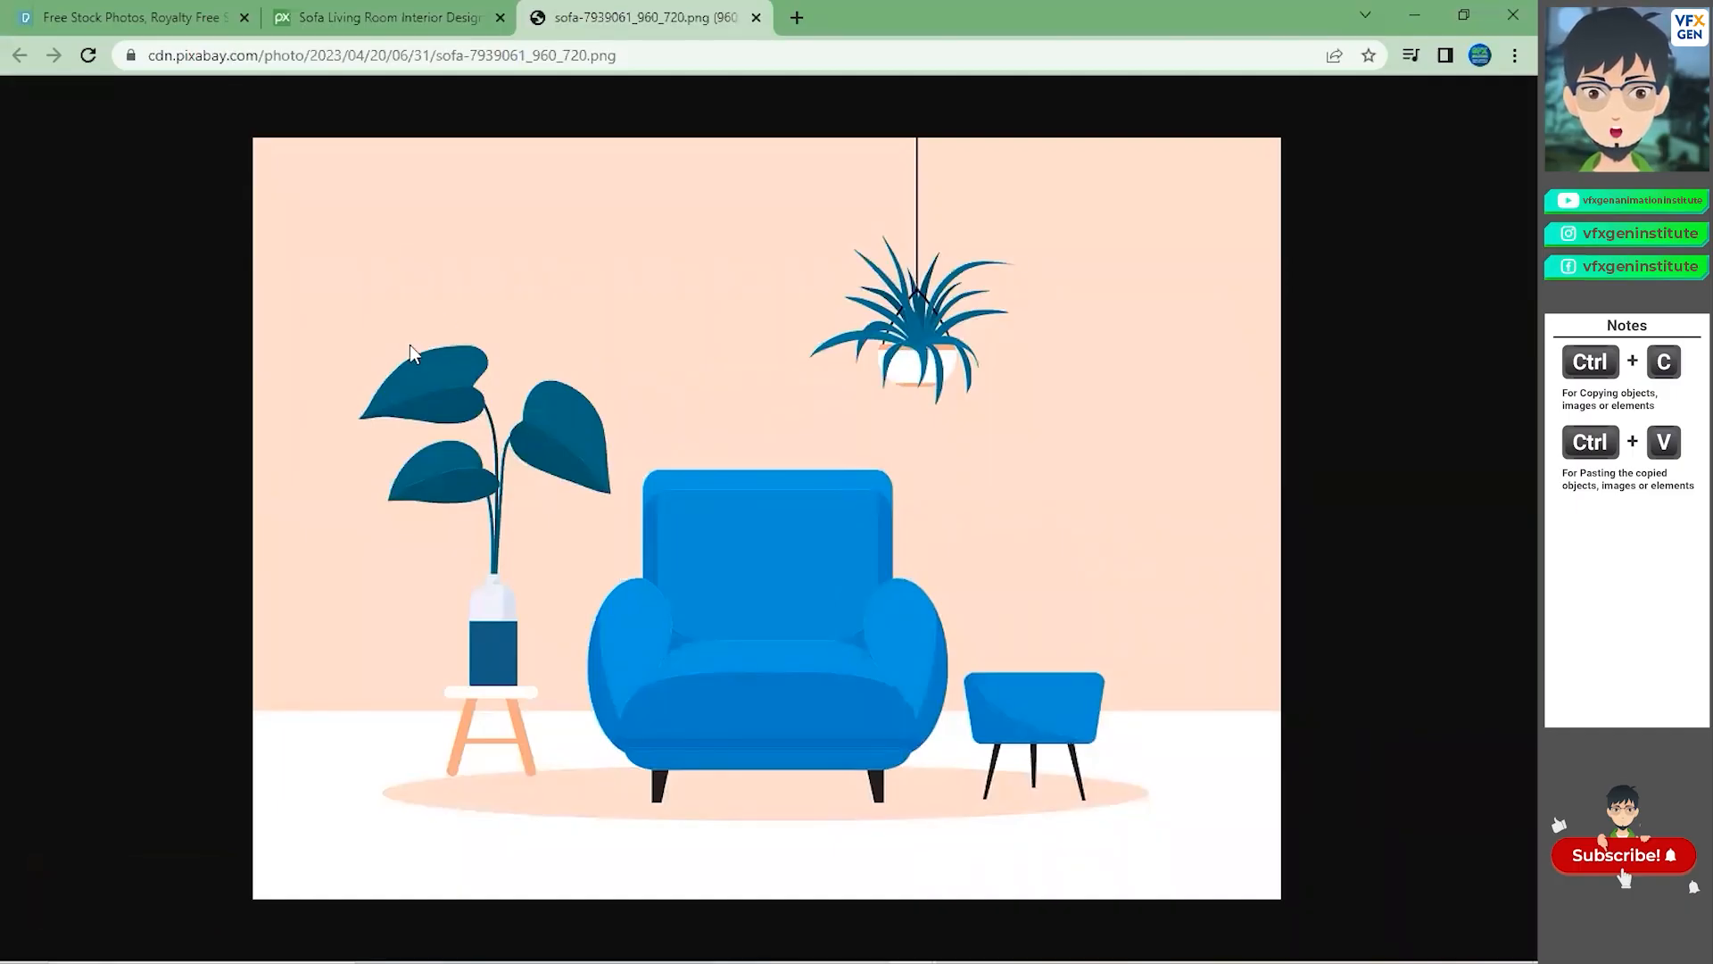
Return to the sofa illustration's Pixabay page and request its free download as the 1280×947 PNG.
left_click(370, 15)
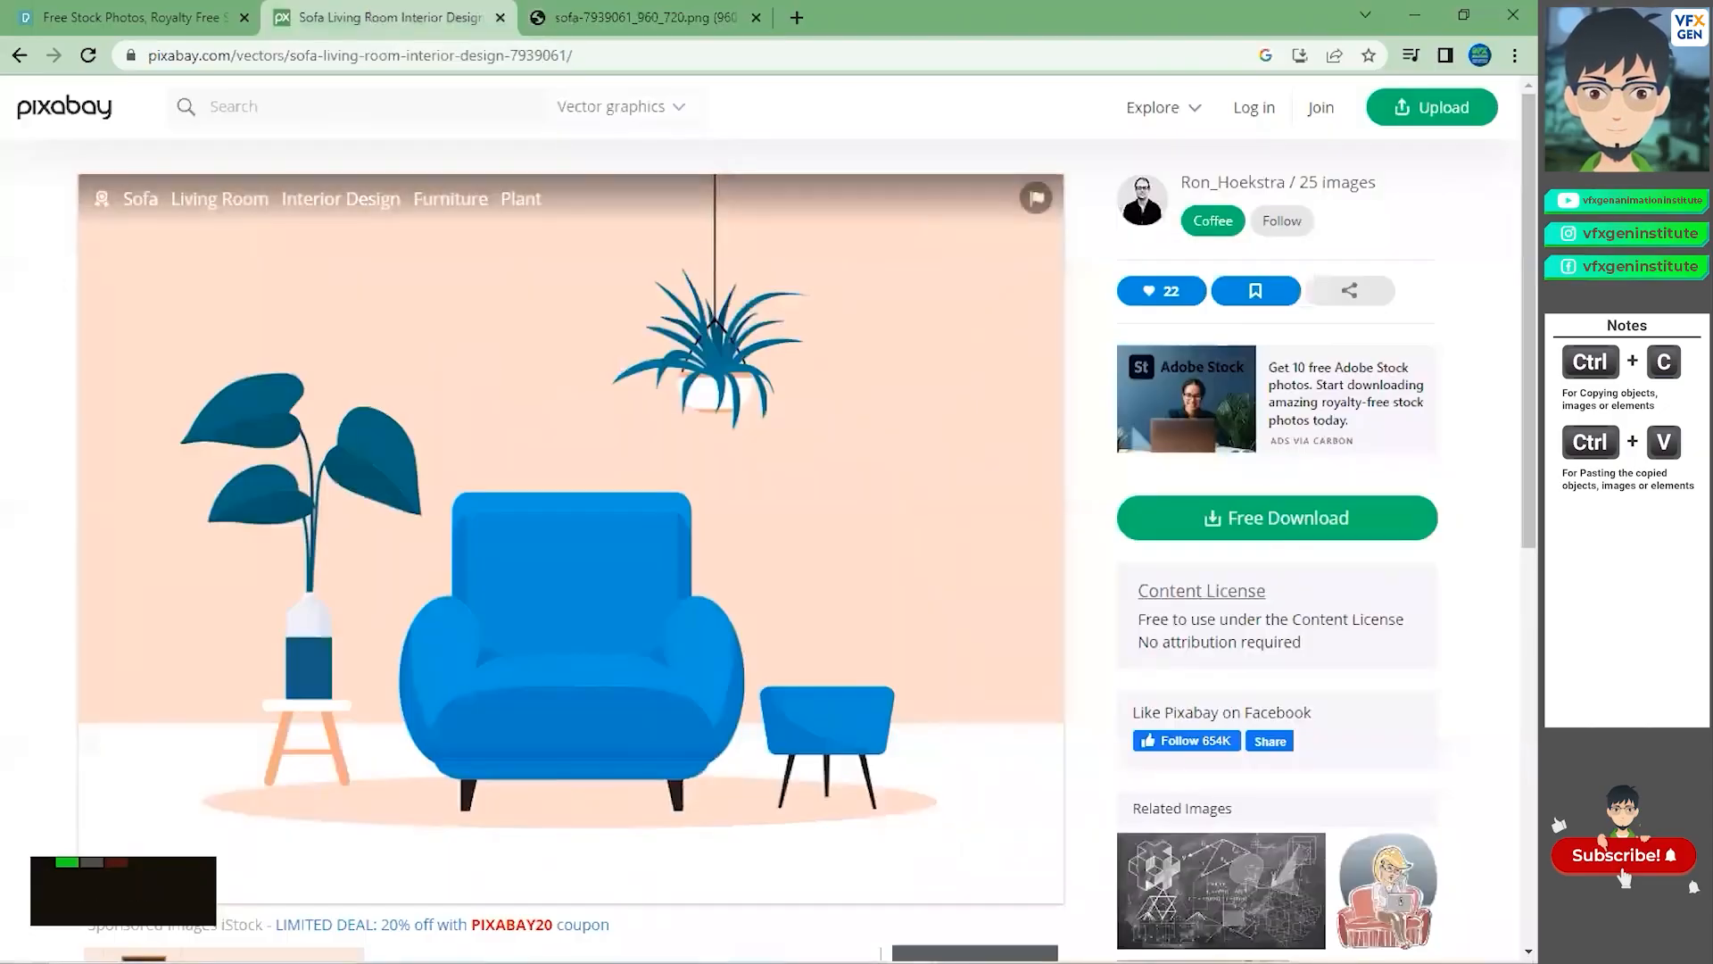
mouse_move(625, 959)
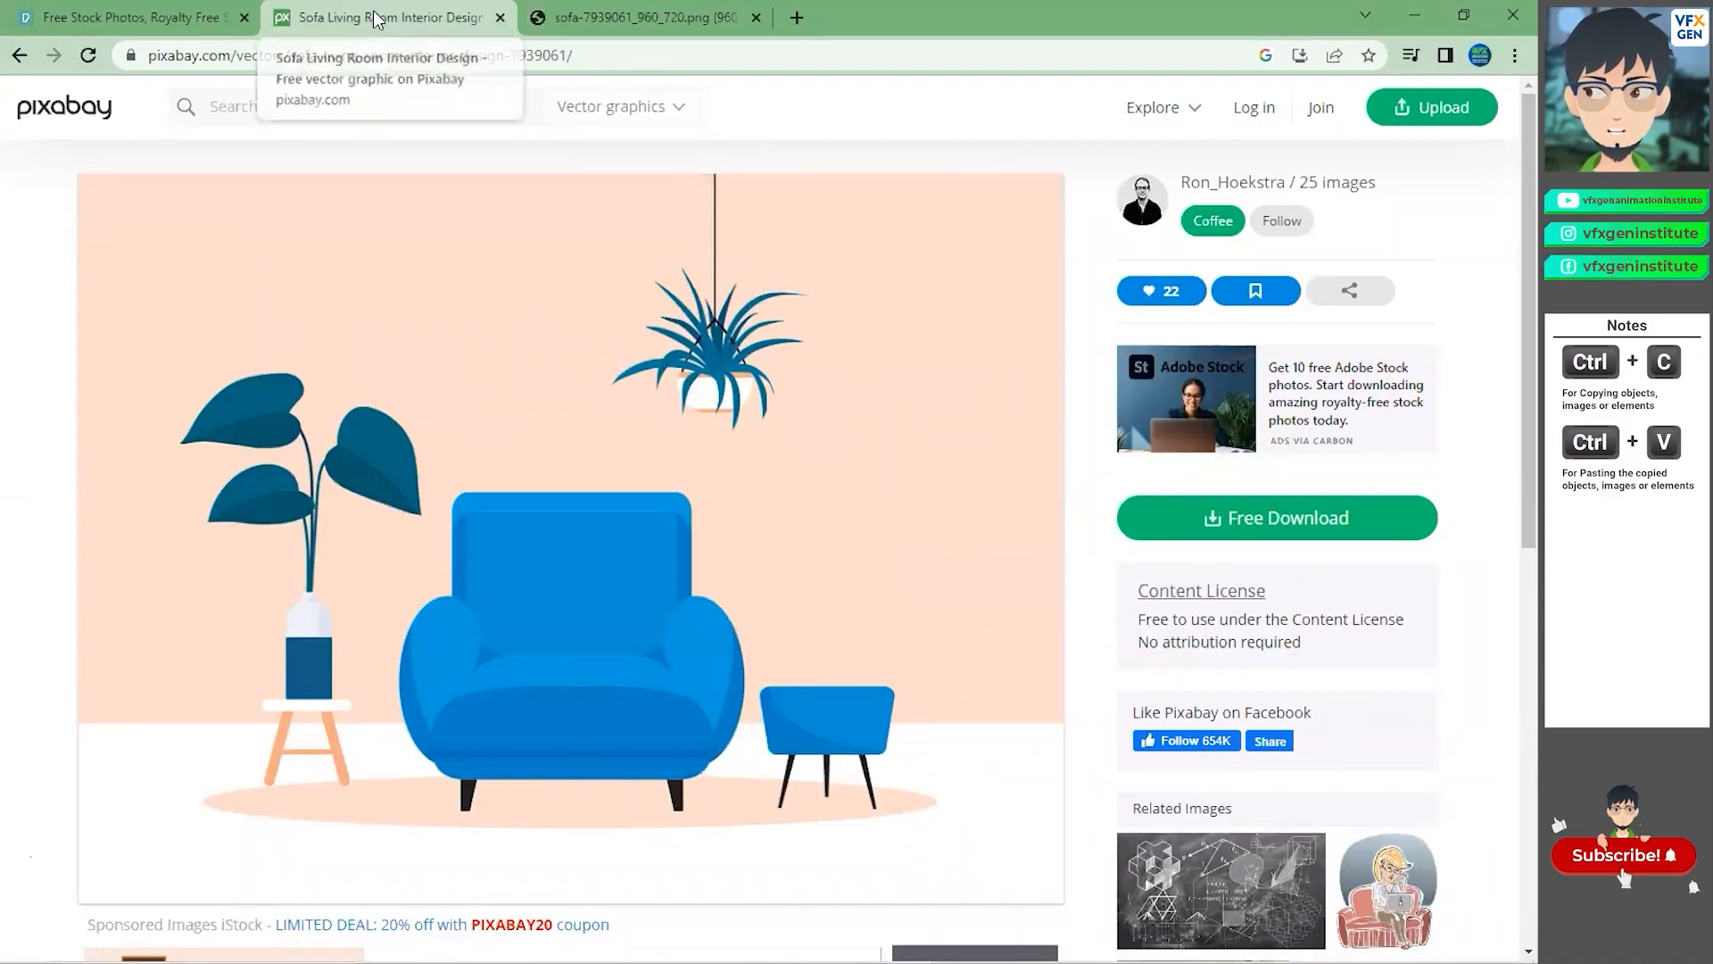
left_click(597, 25)
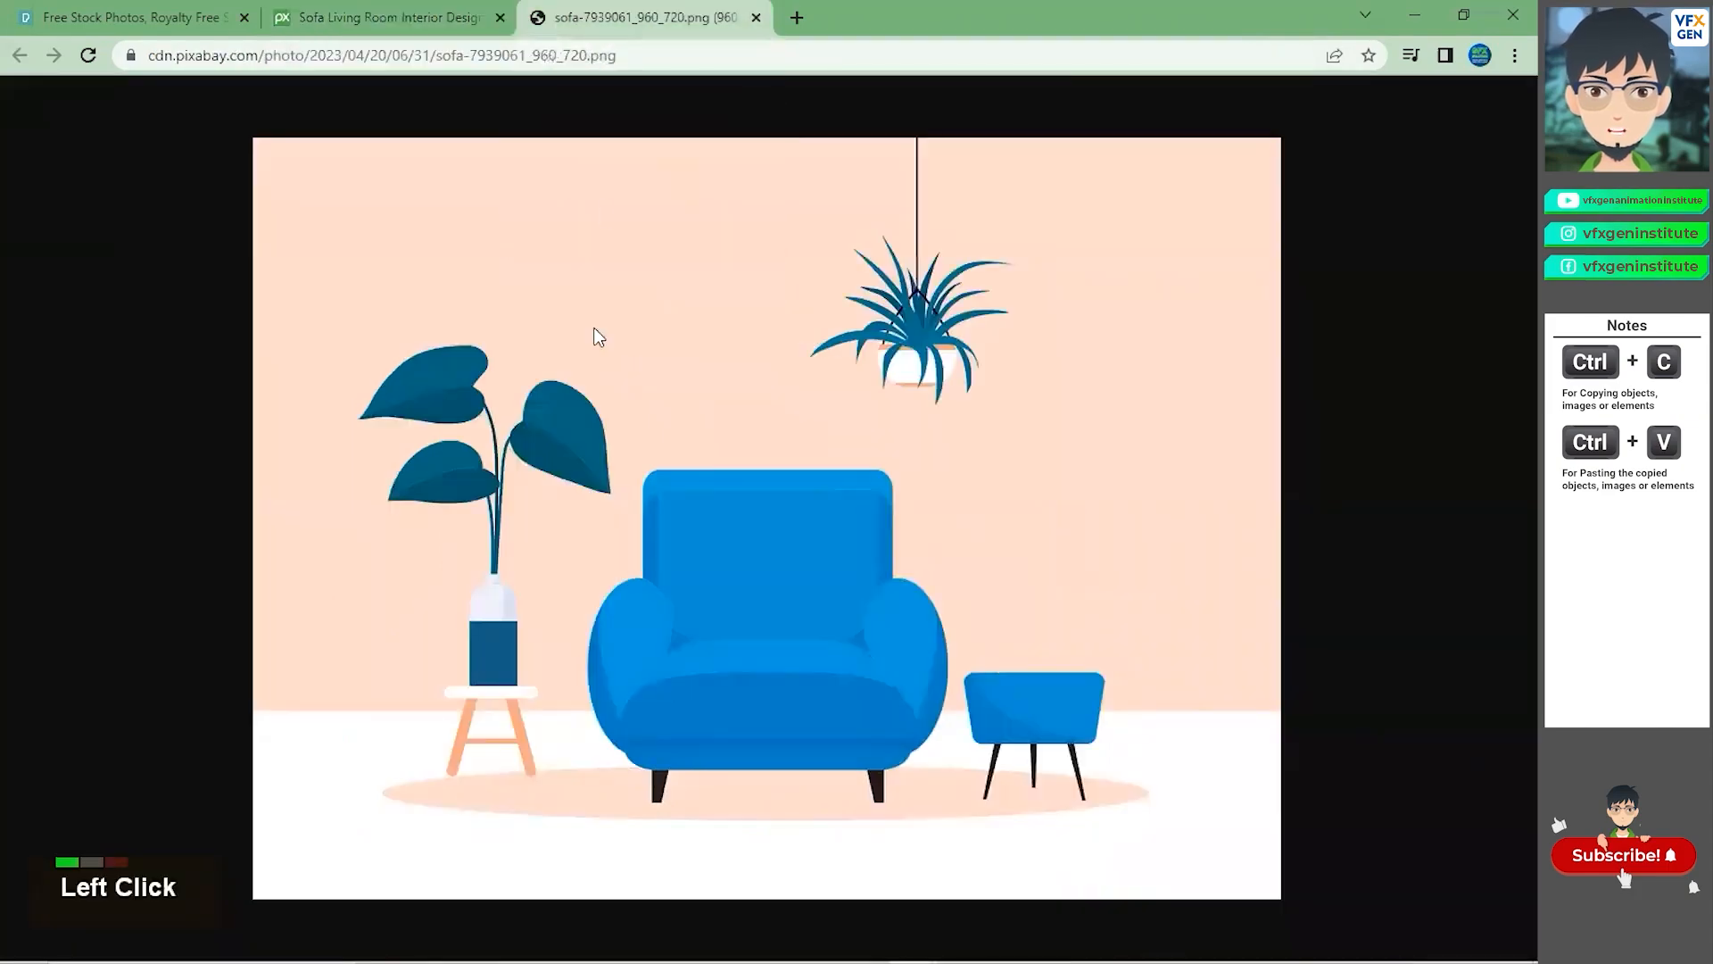
left_click(431, 21)
left_click(1278, 518)
left_click(1205, 716)
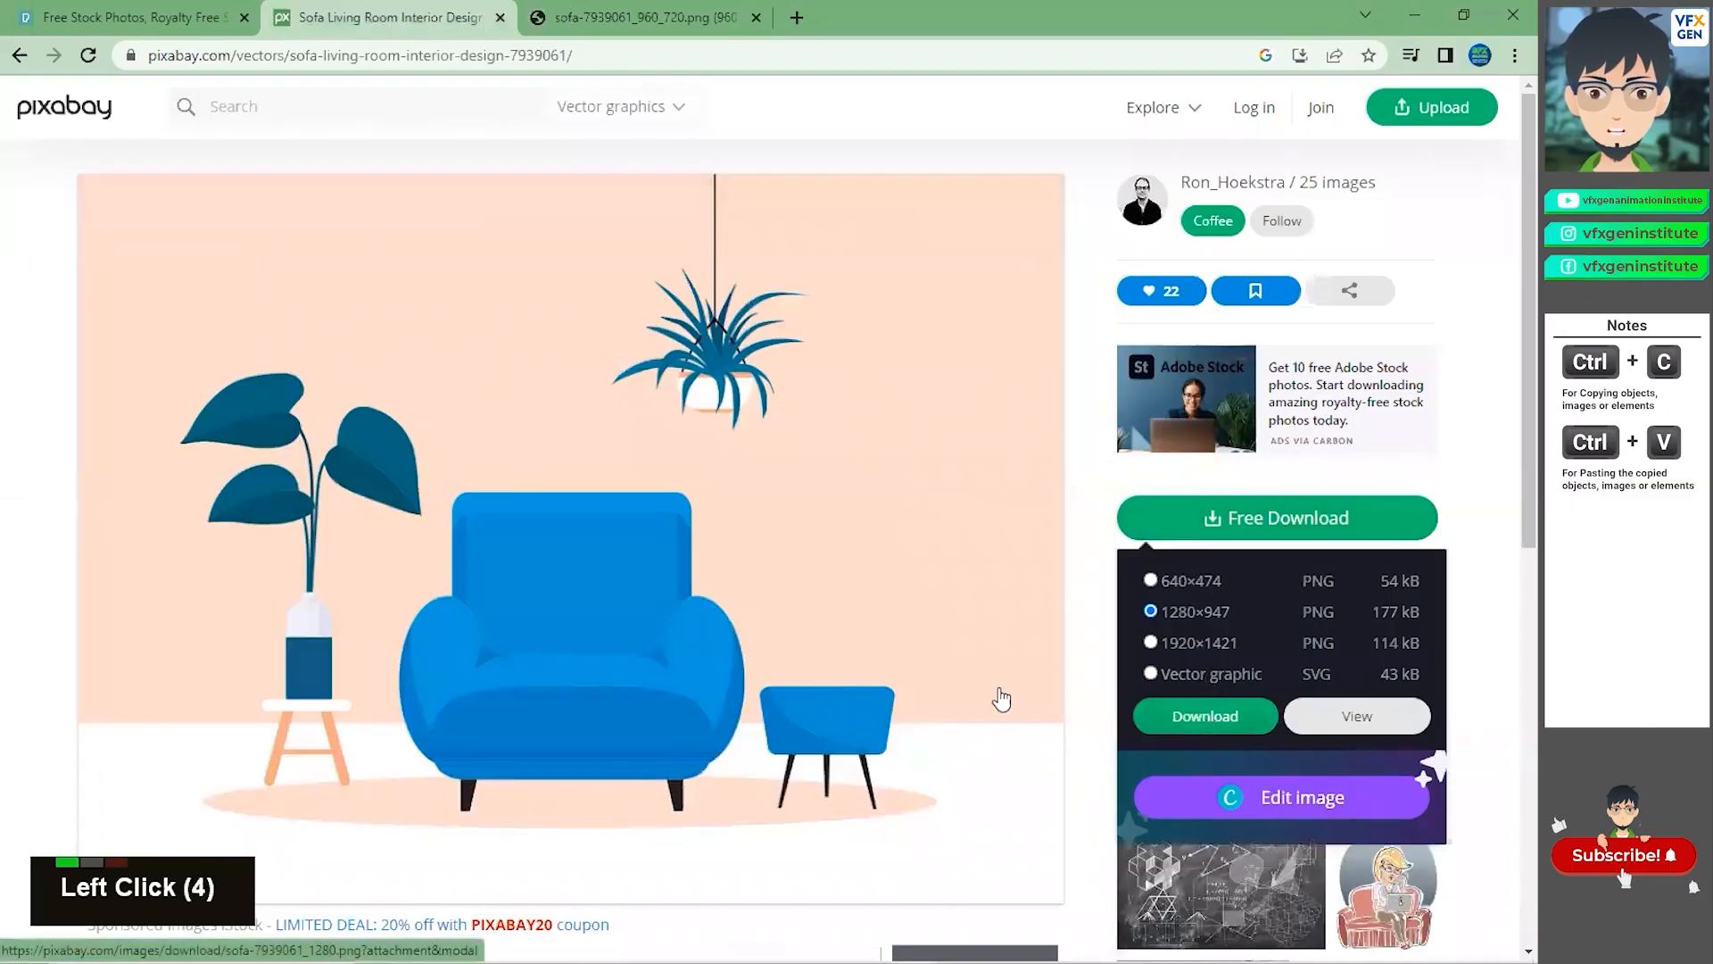
Pass the human verification by selecting the images with mountains or hills, and download the sofa image.
left_click(630, 546)
left_click(654, 624)
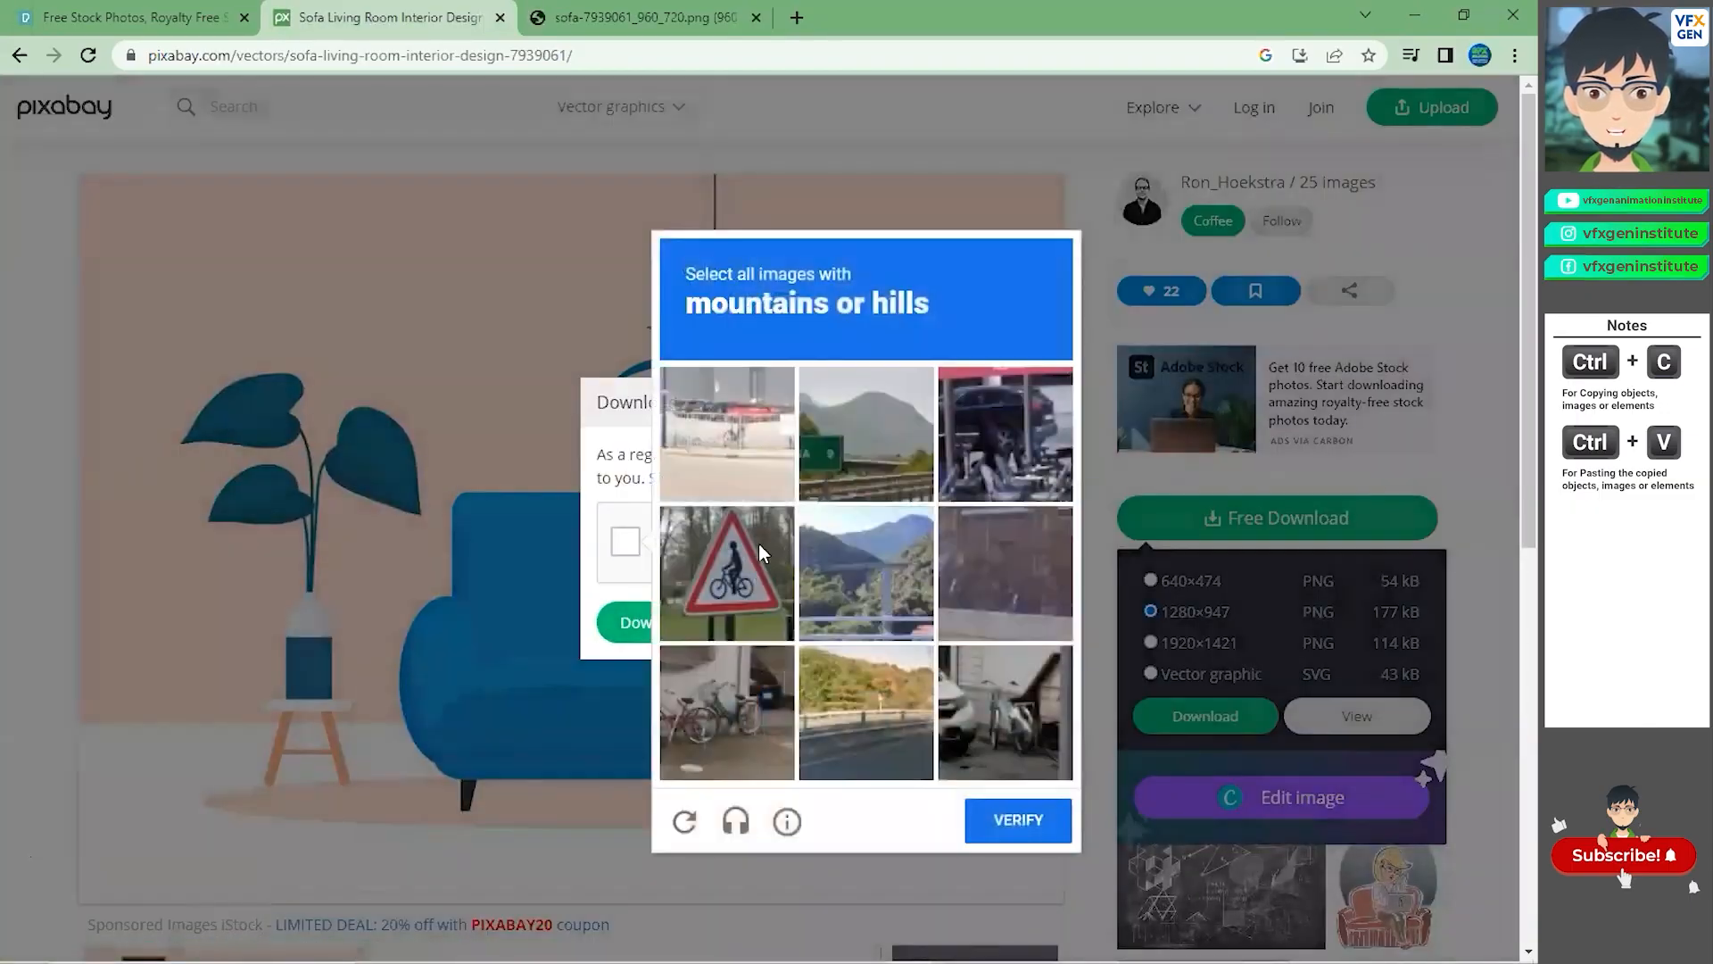
left_click(869, 467)
left_click(878, 585)
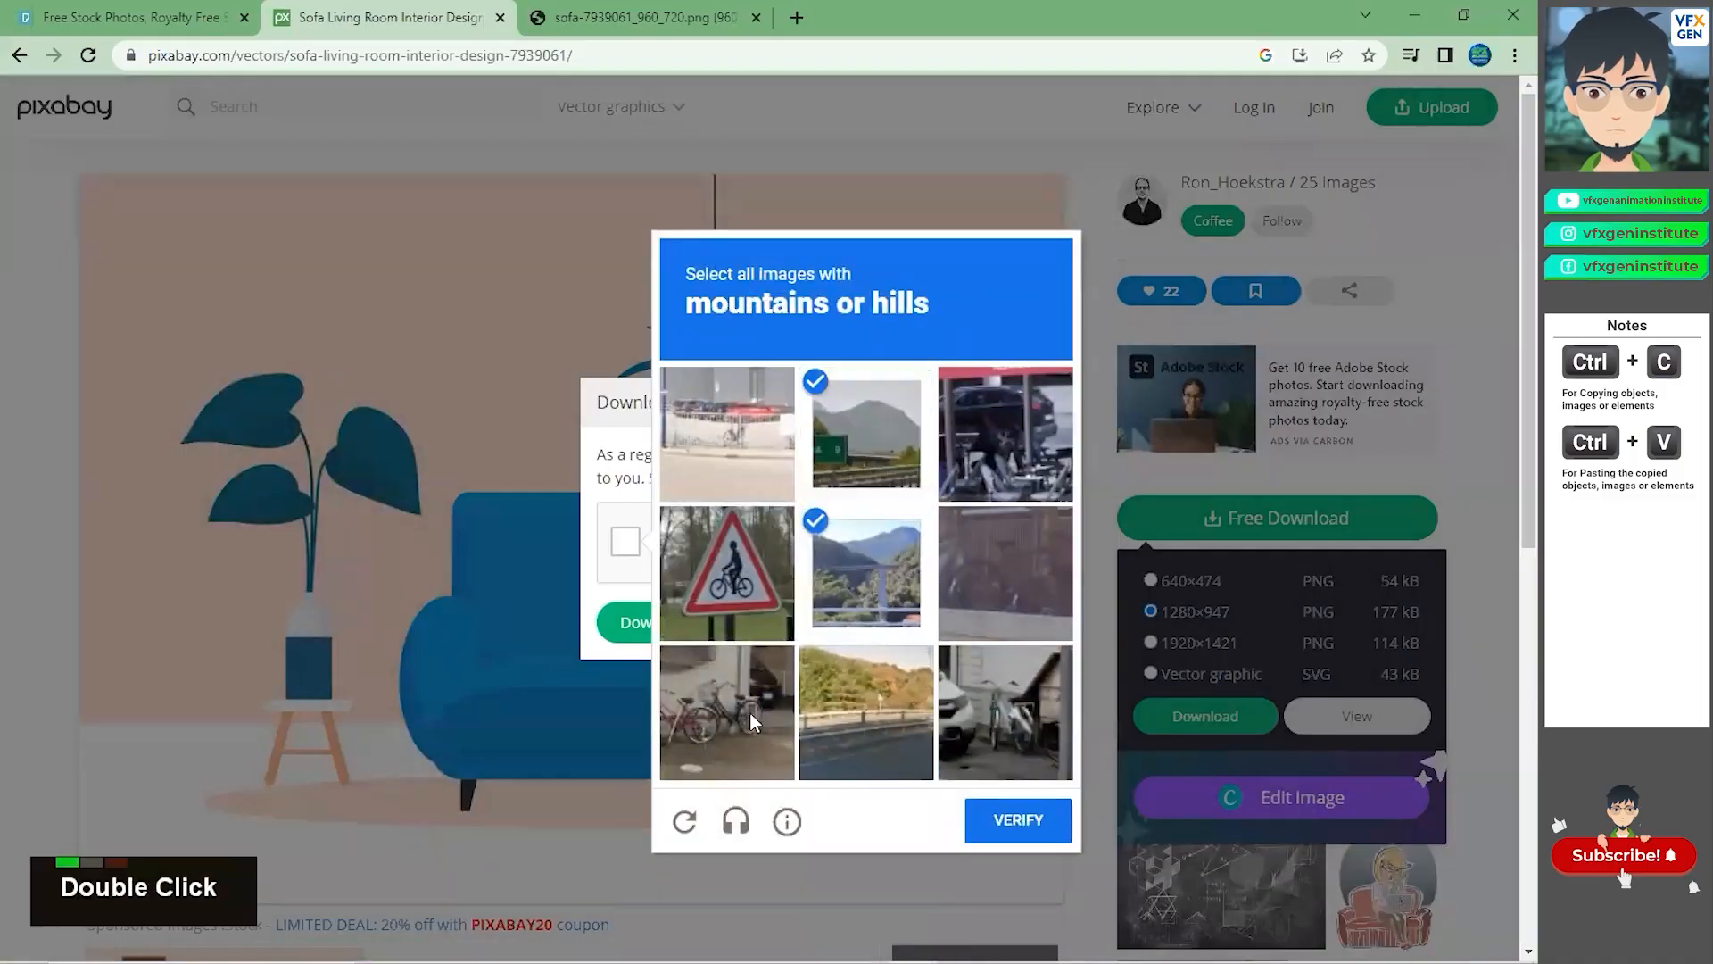
left_click(901, 716)
left_click(1028, 818)
left_click(665, 629)
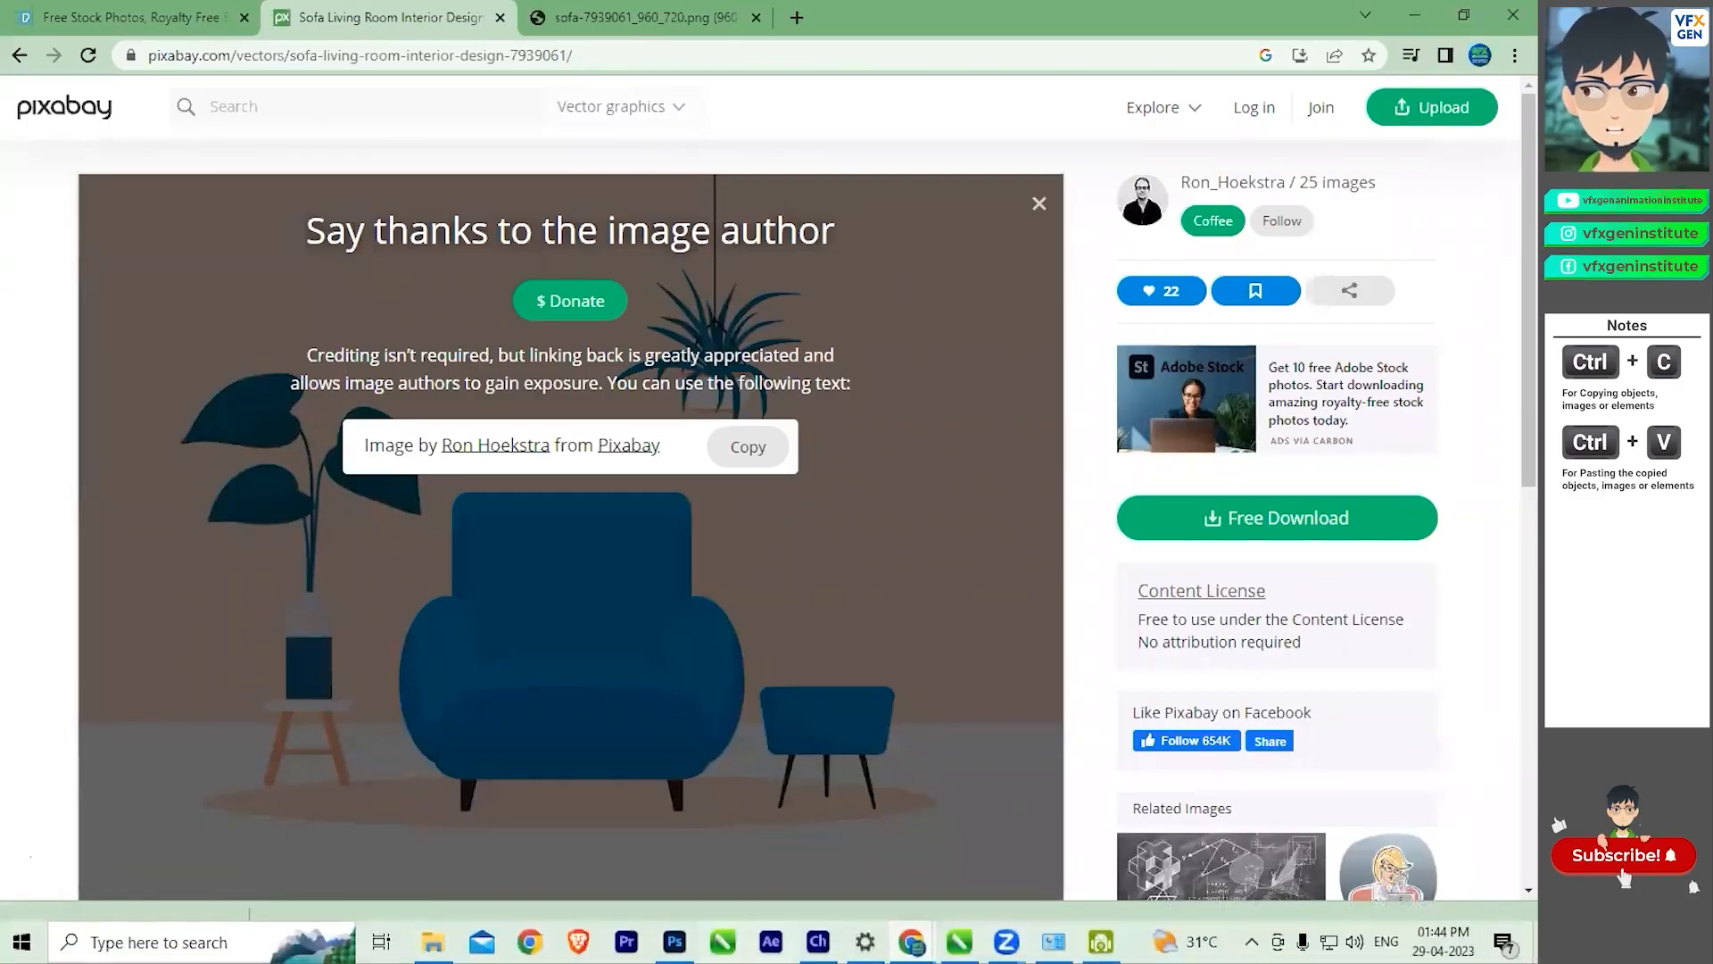
Switch to Photoshop and paste the copied sofa image twice into the "first video" document.
left_click(674, 941)
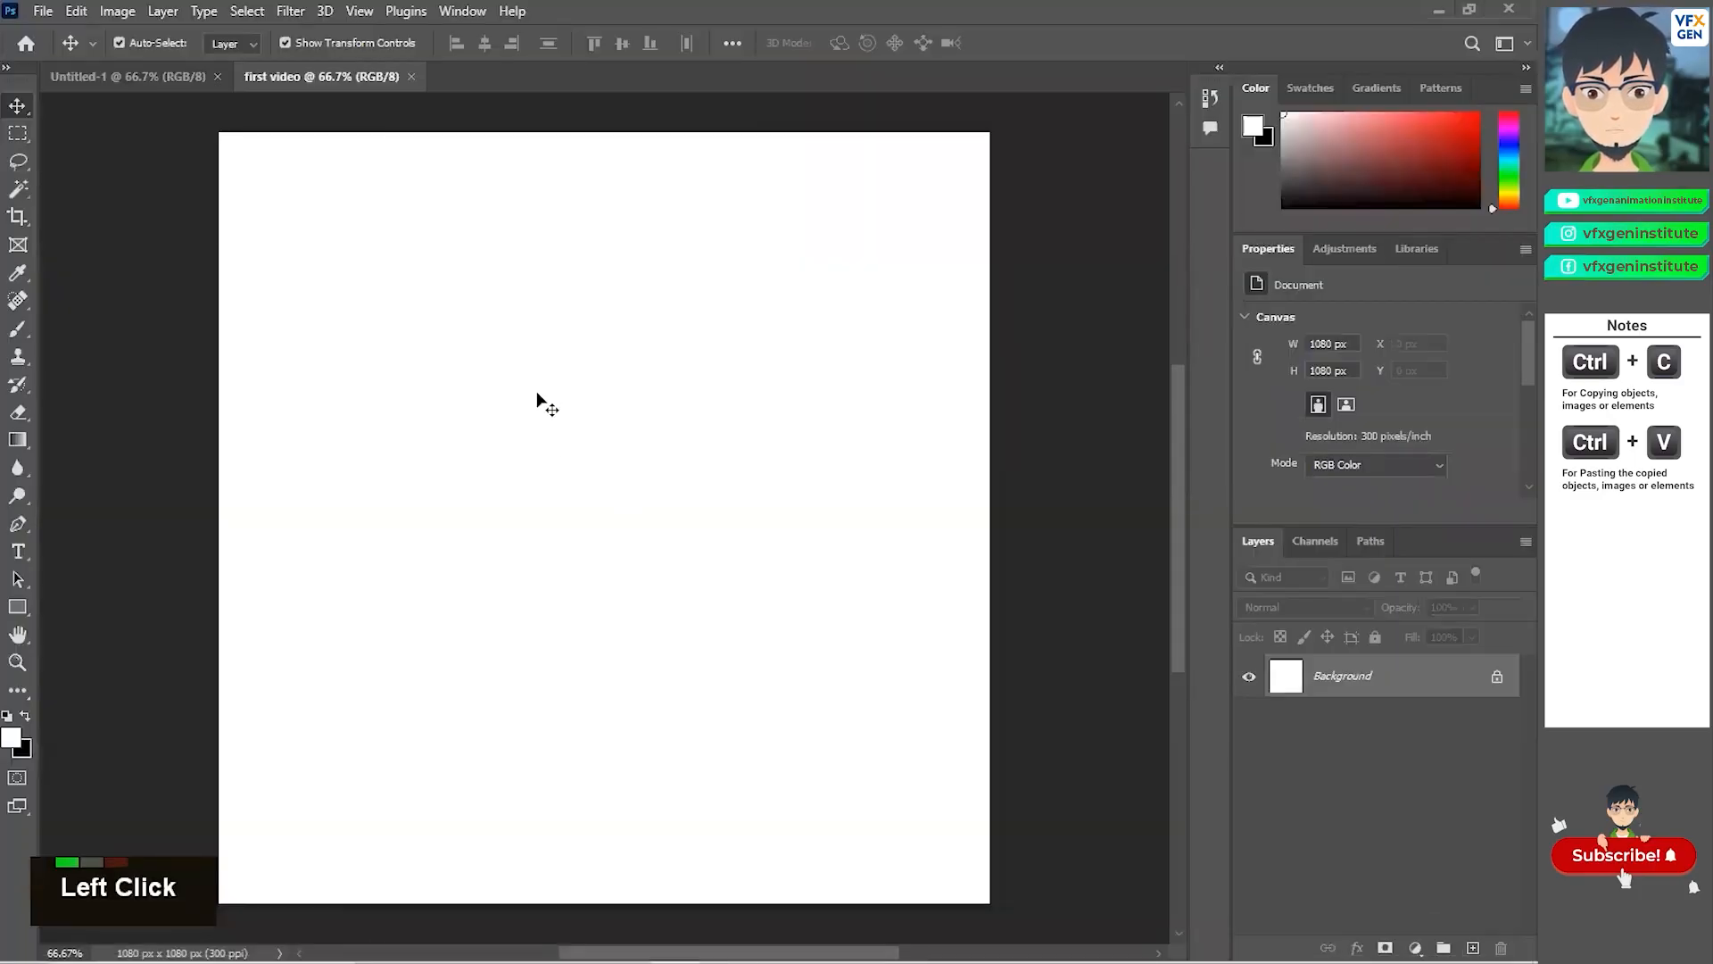
key("ctrl")
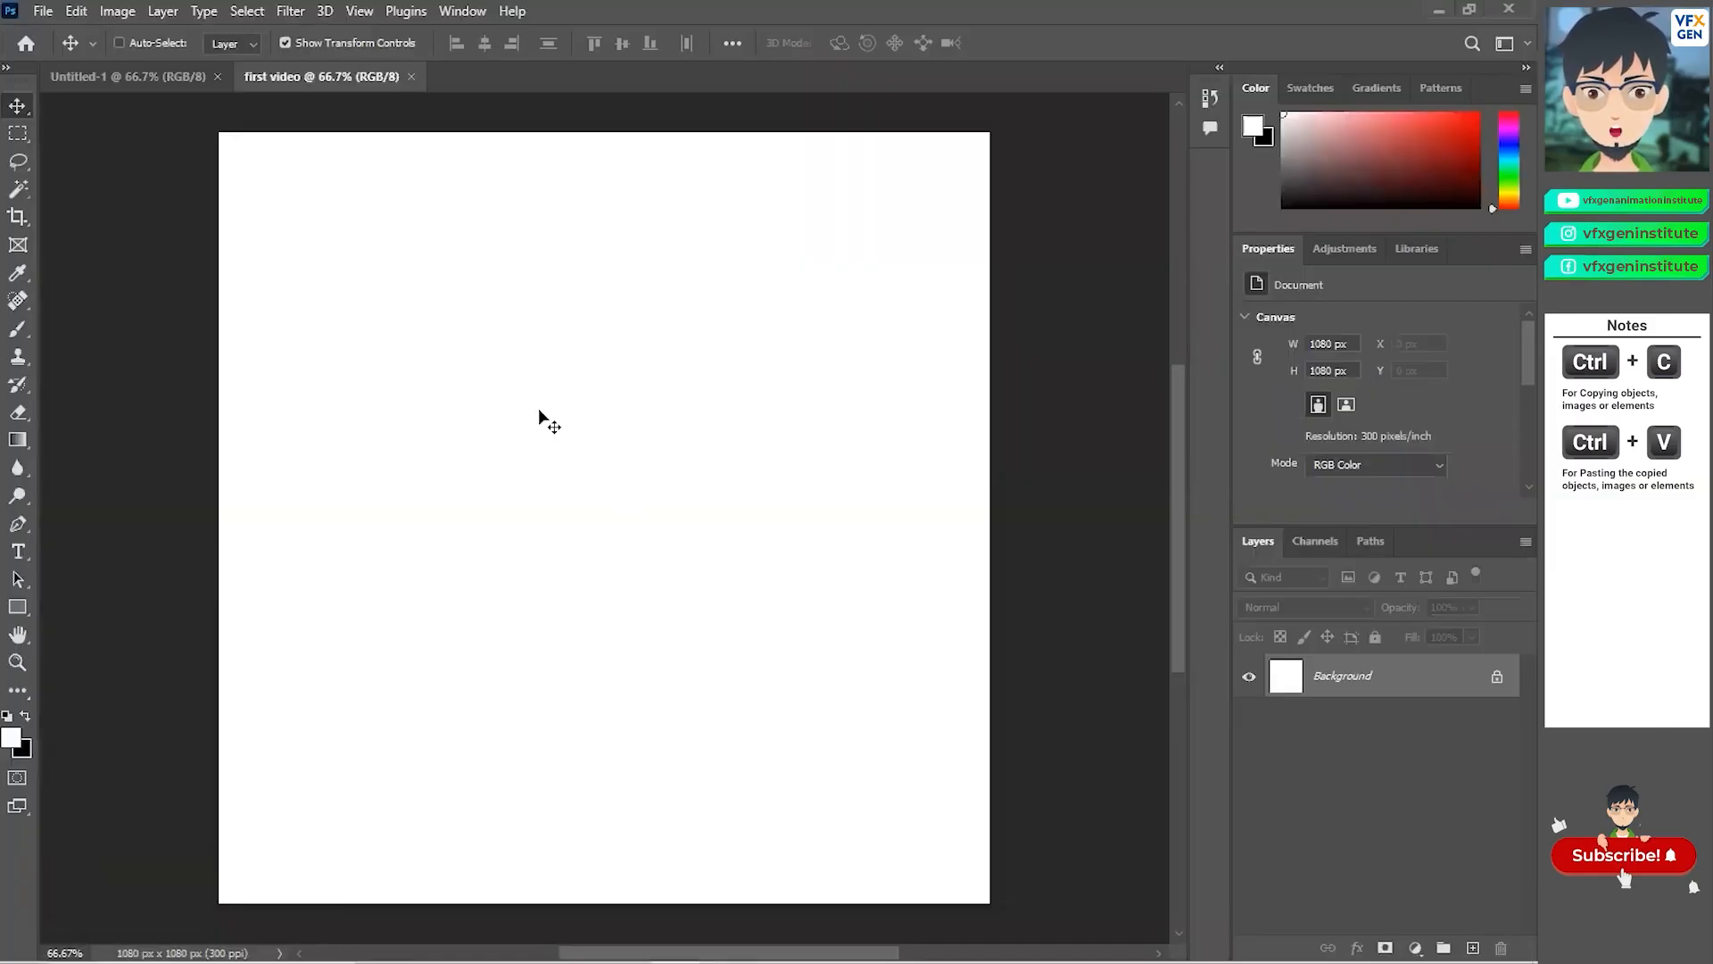
key("ctrl+v")
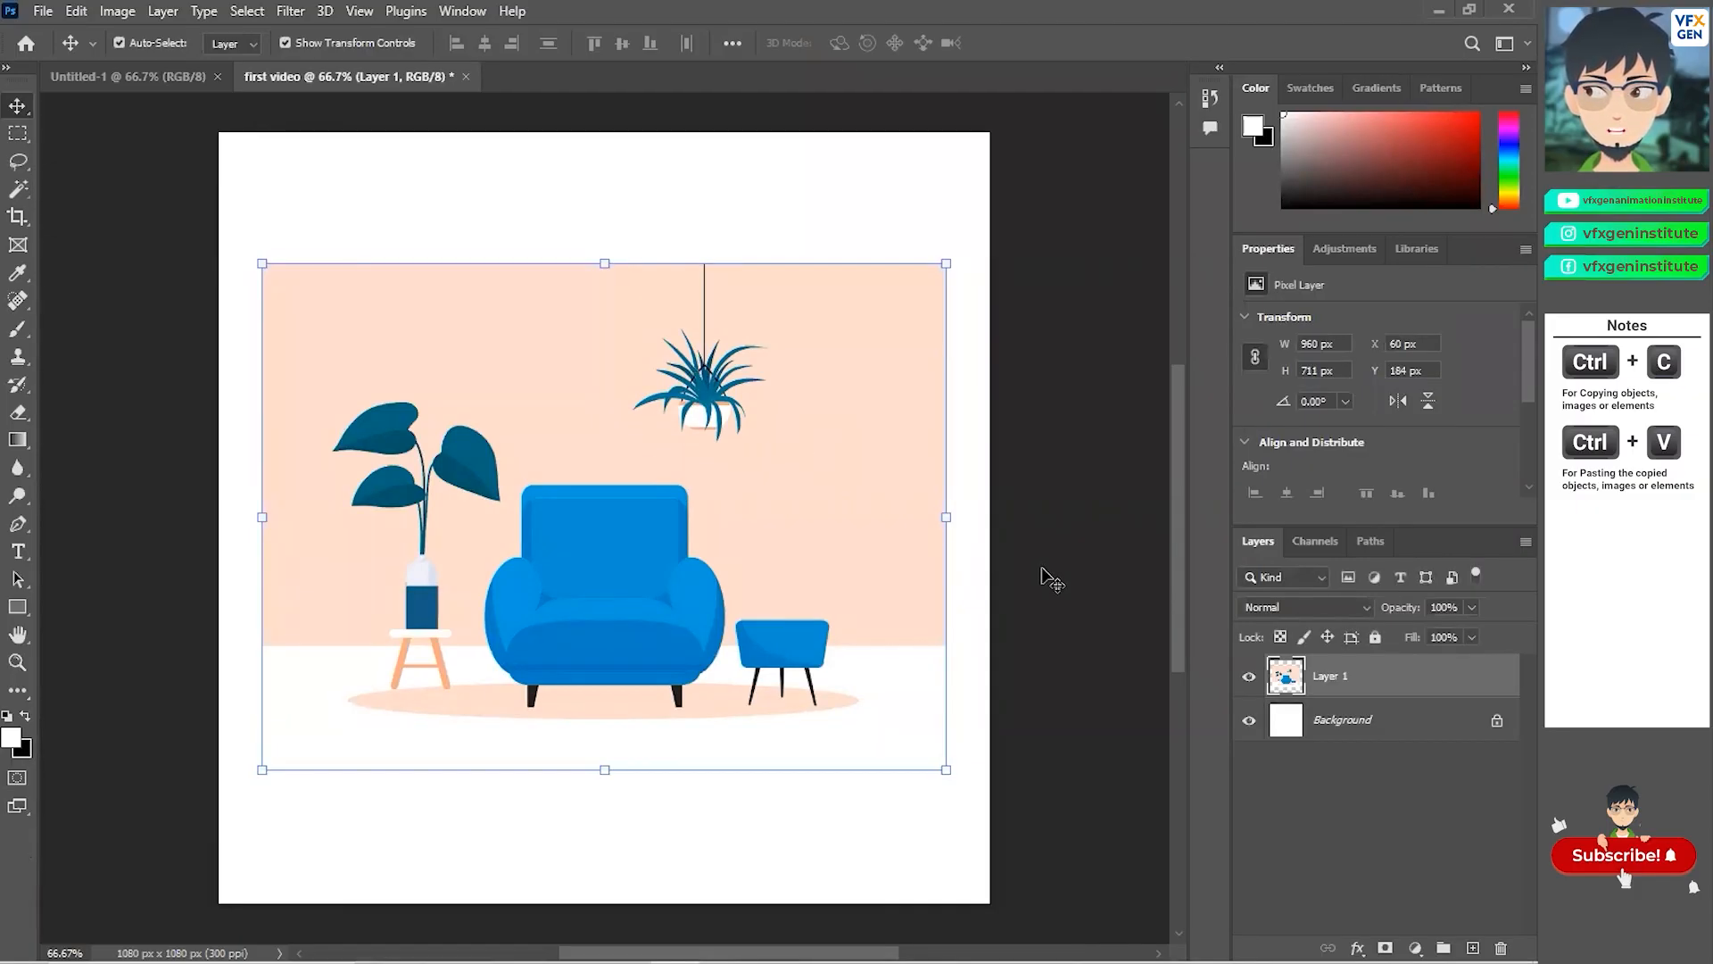
key("ctrl")
key("ctrl+v")
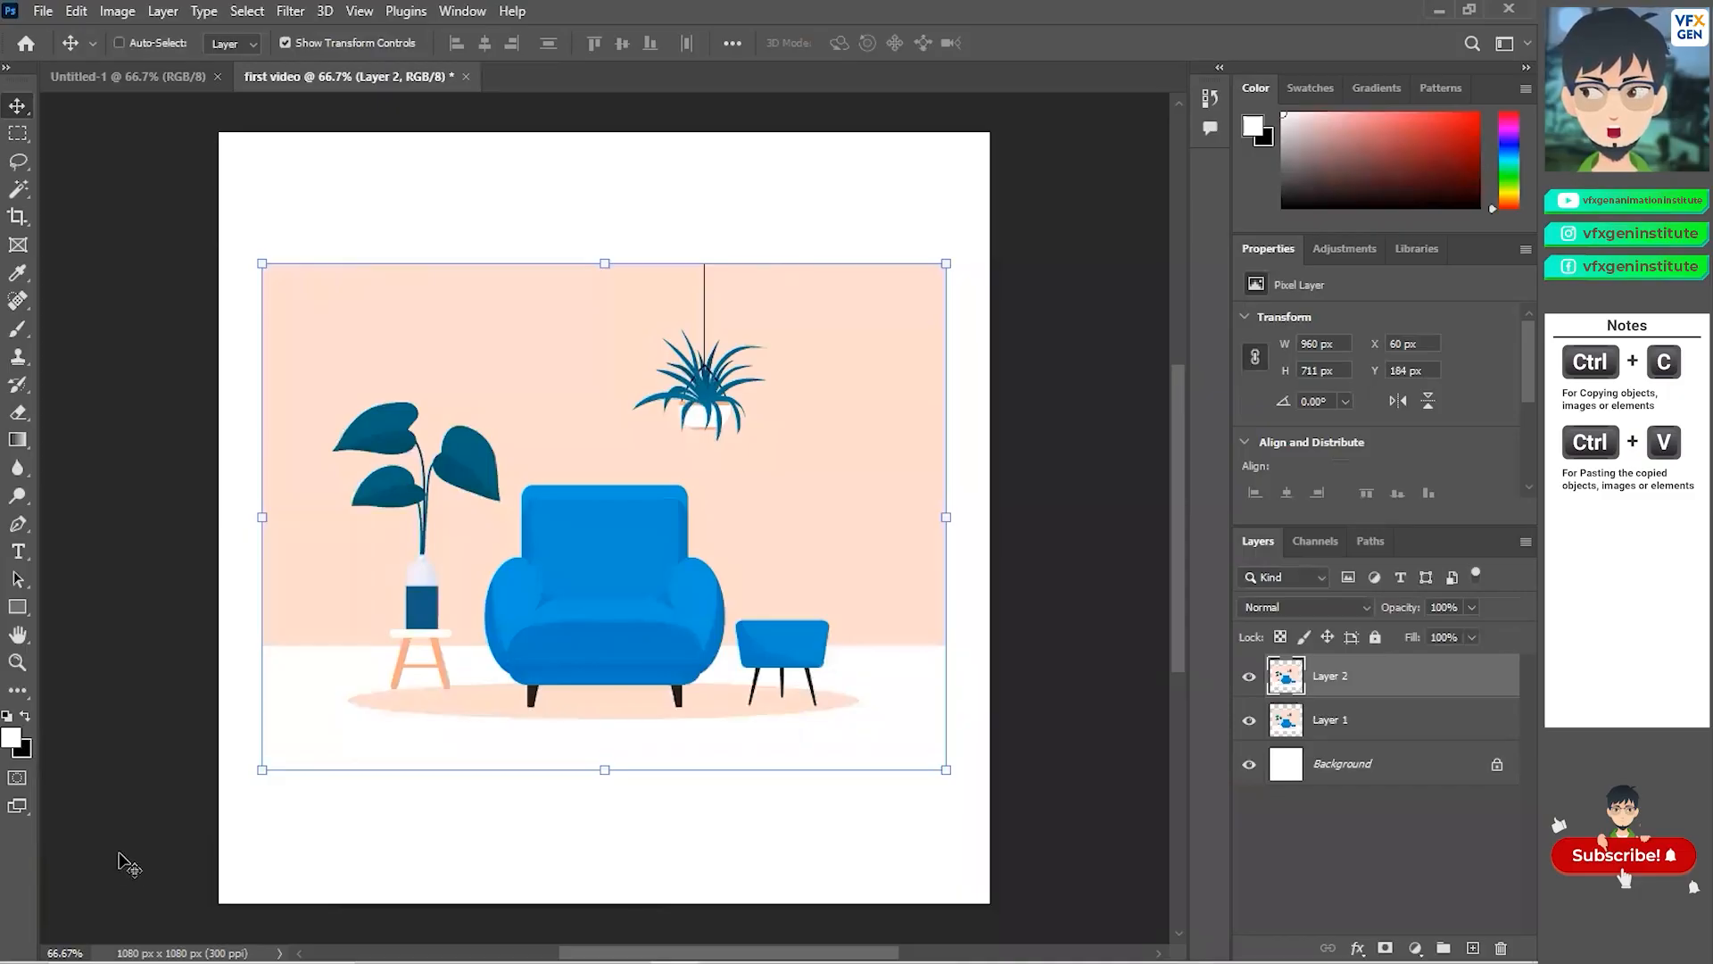
key("c")
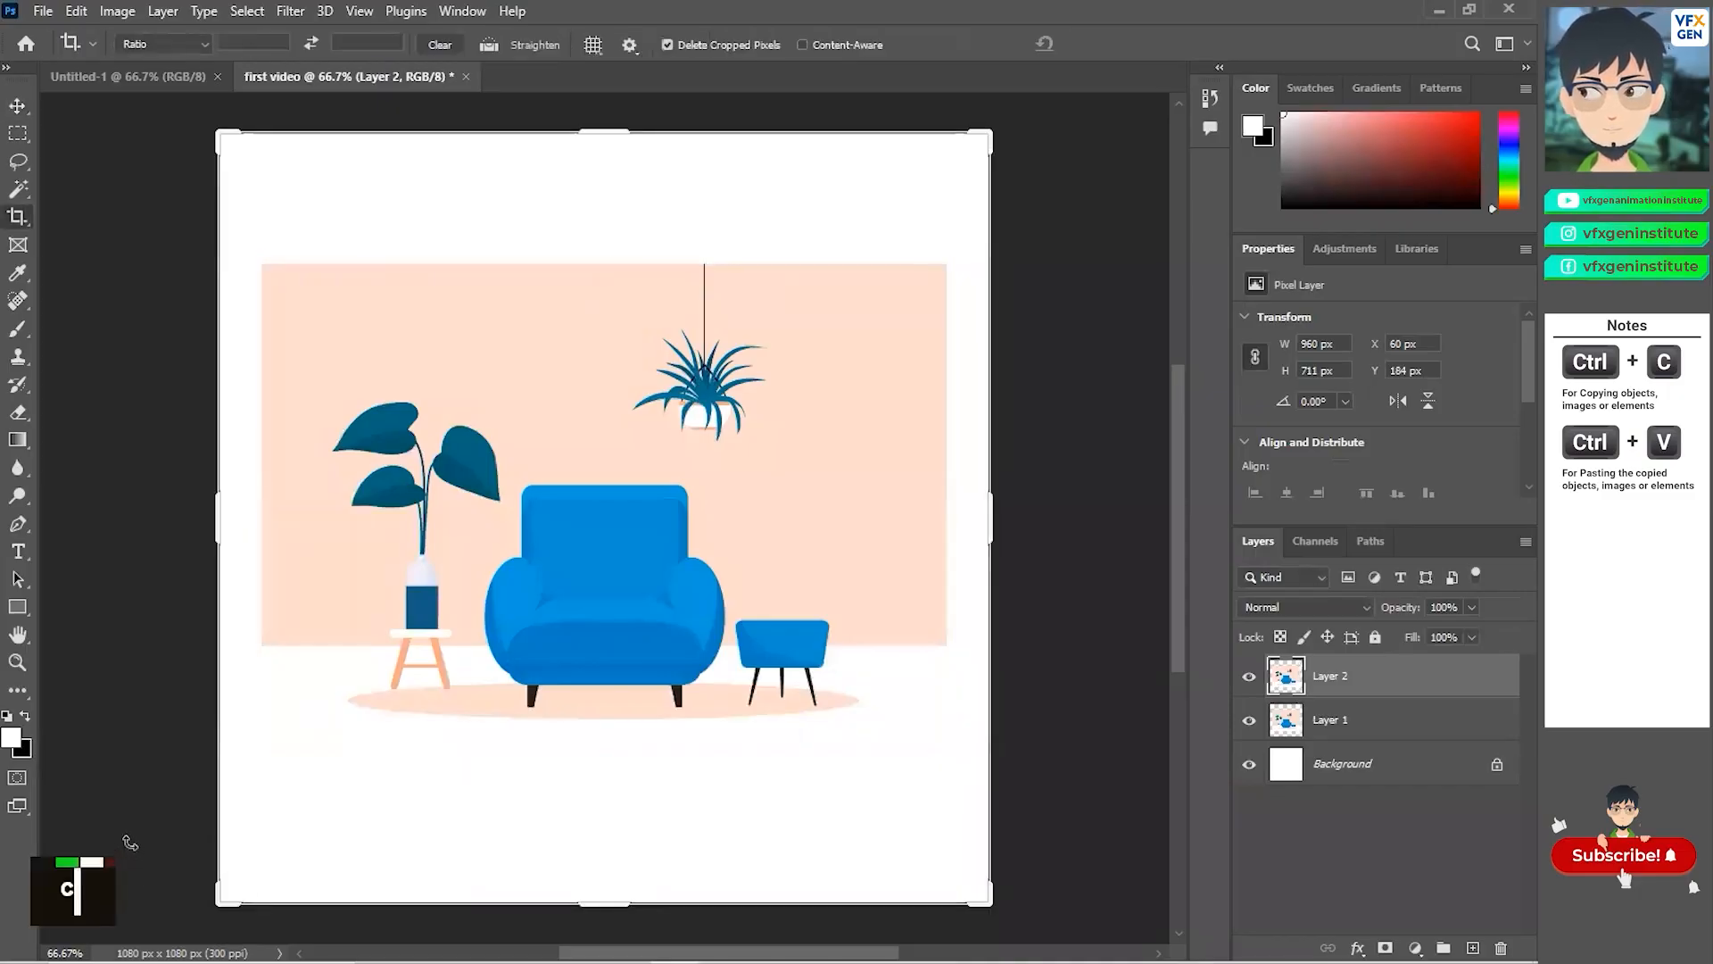
scroll(130, 842, "down", 1)
scroll(129, 843, "up", 2)
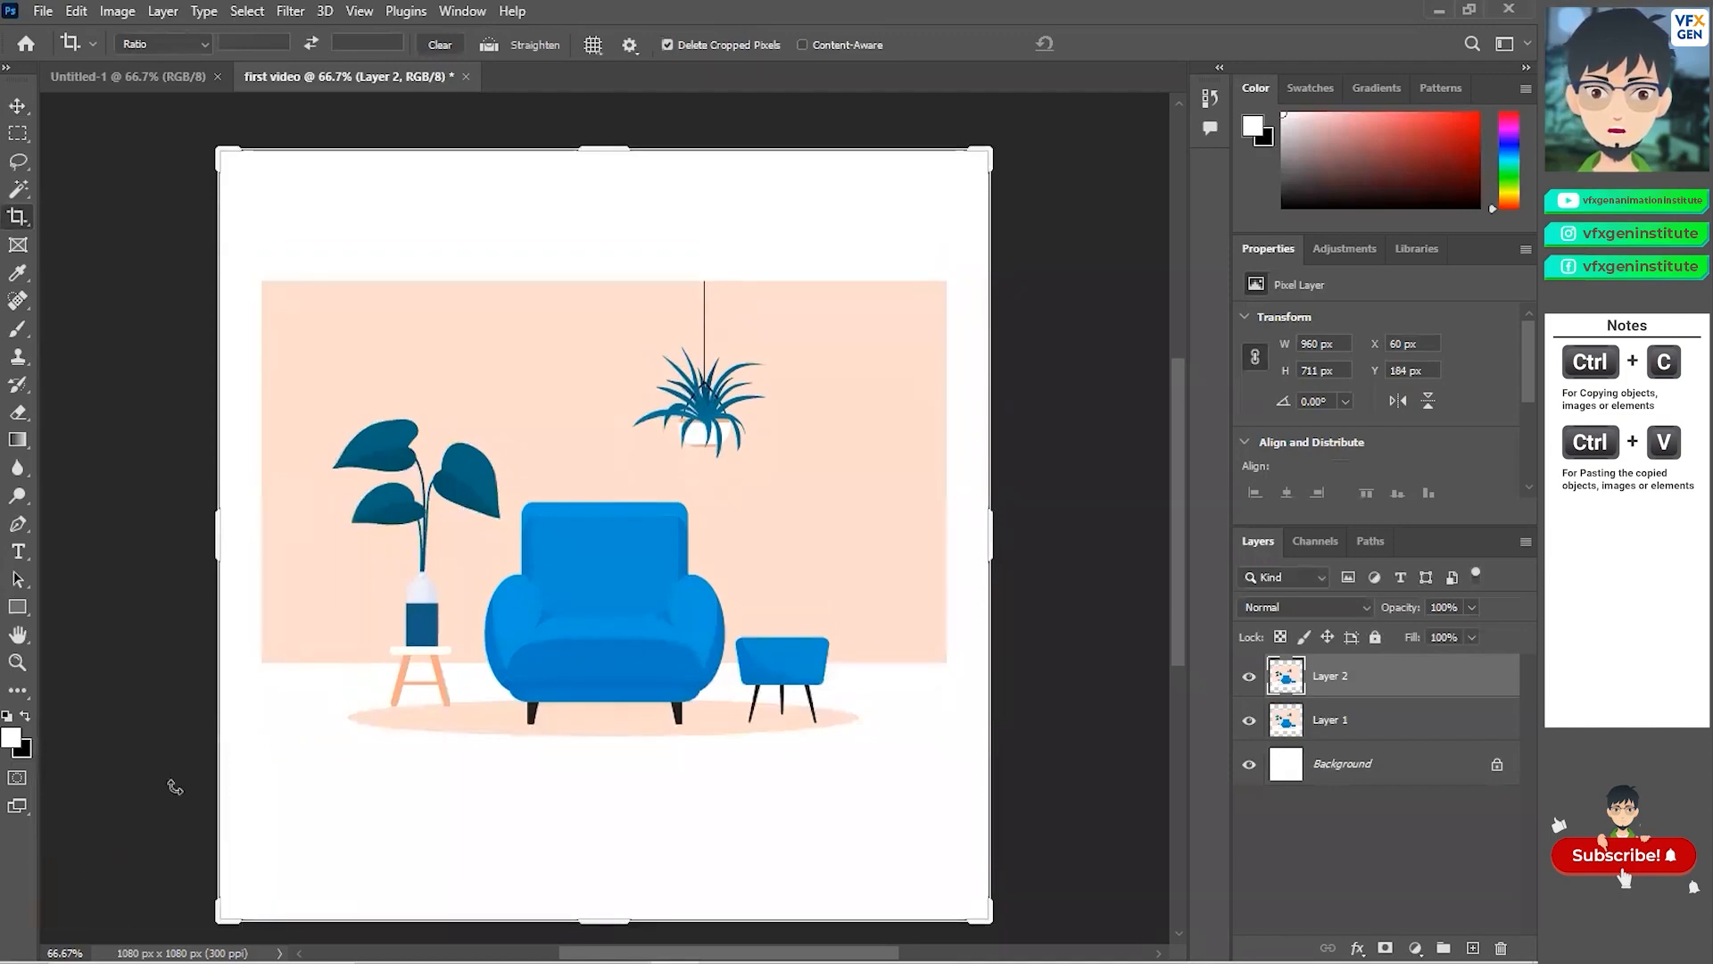
left_click(17, 107)
Move the uppermost sofa picture up to about Y 123 px and delete the duplicate Layer 1 beneath it.
double_click(153, 502)
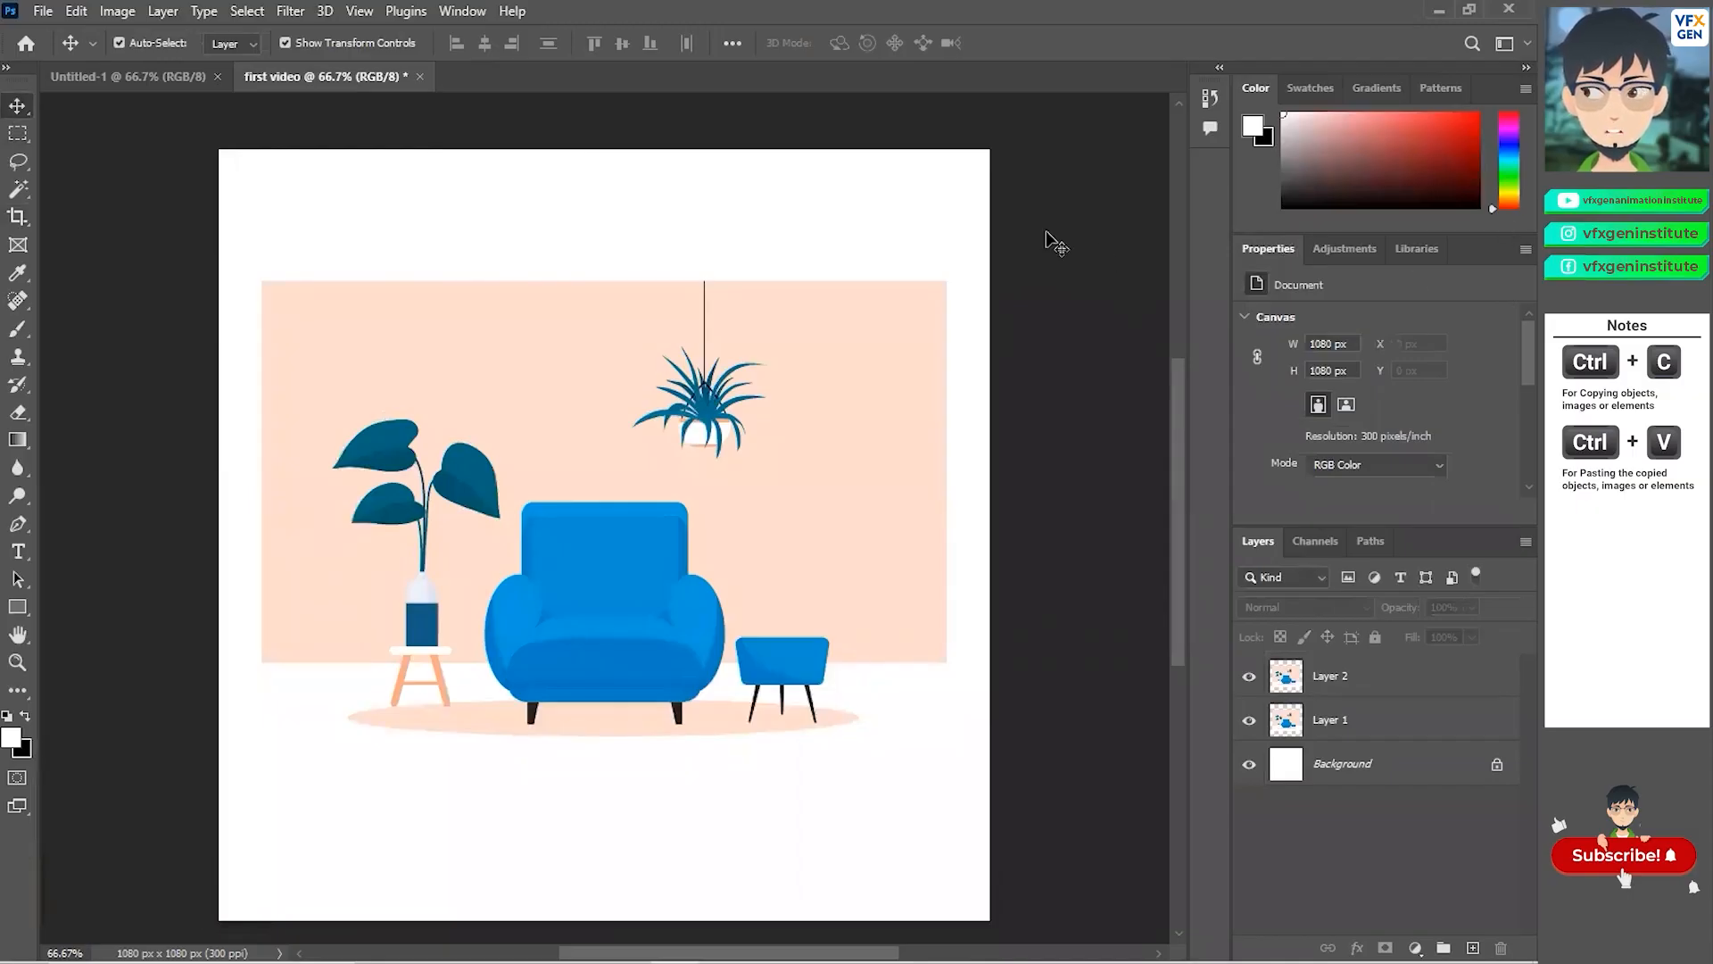
double_click(94, 178)
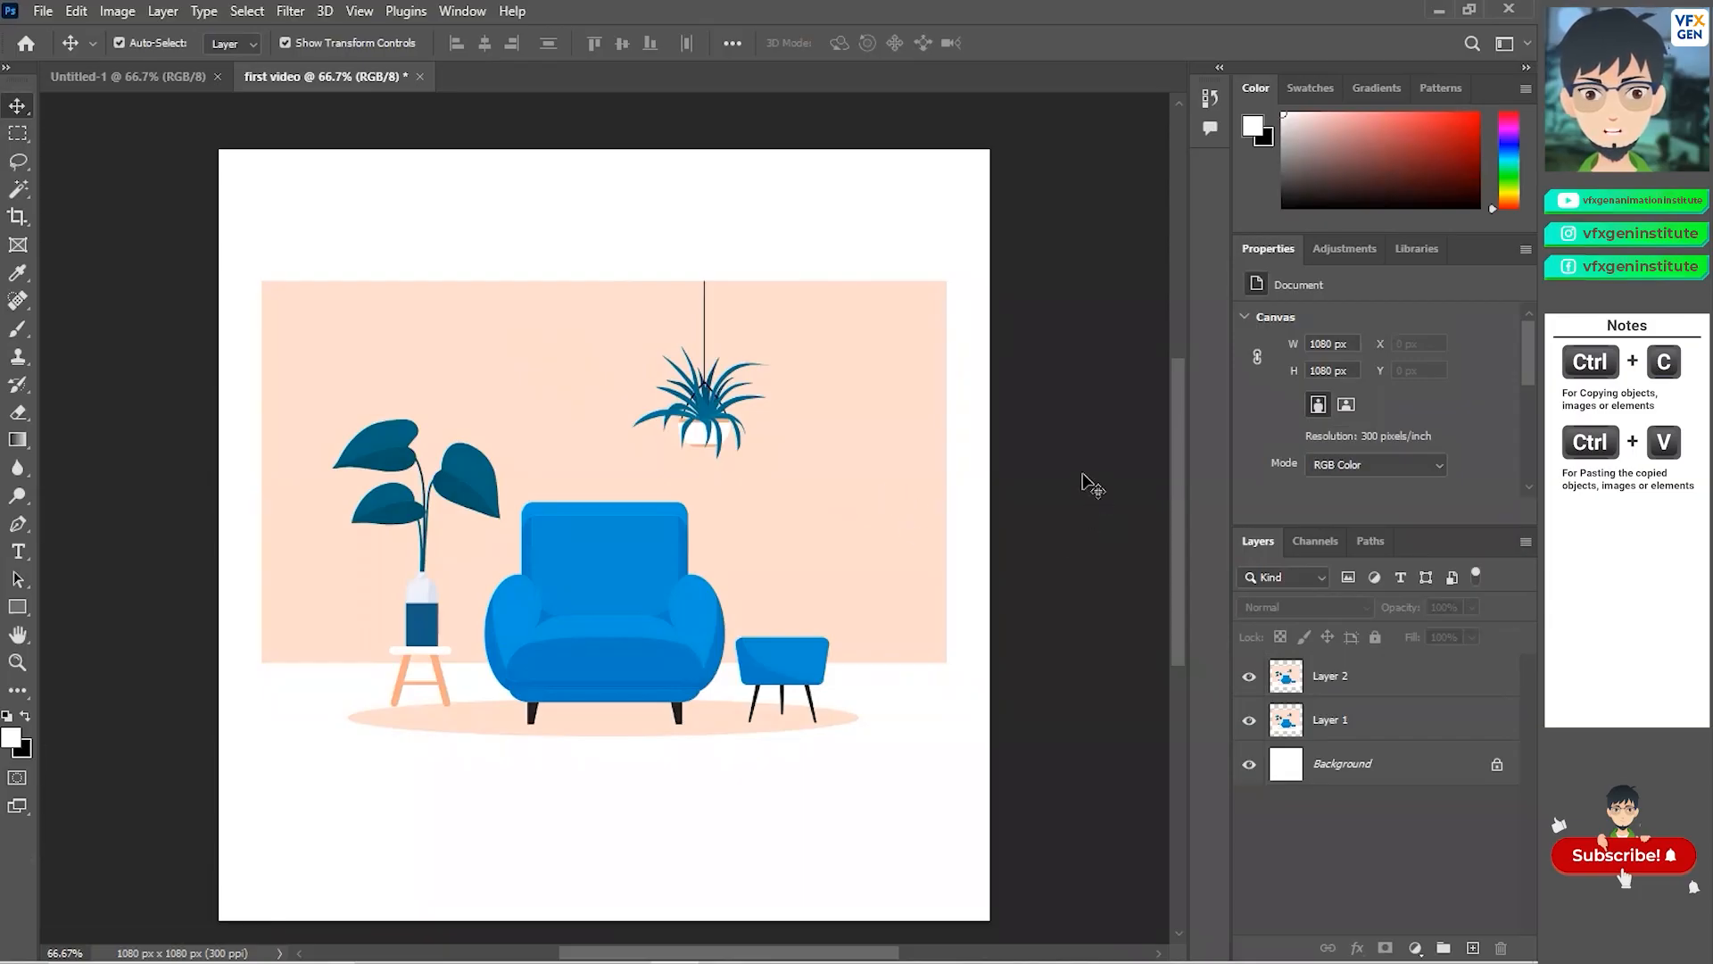
left_click_drag(676, 348, 676, 307)
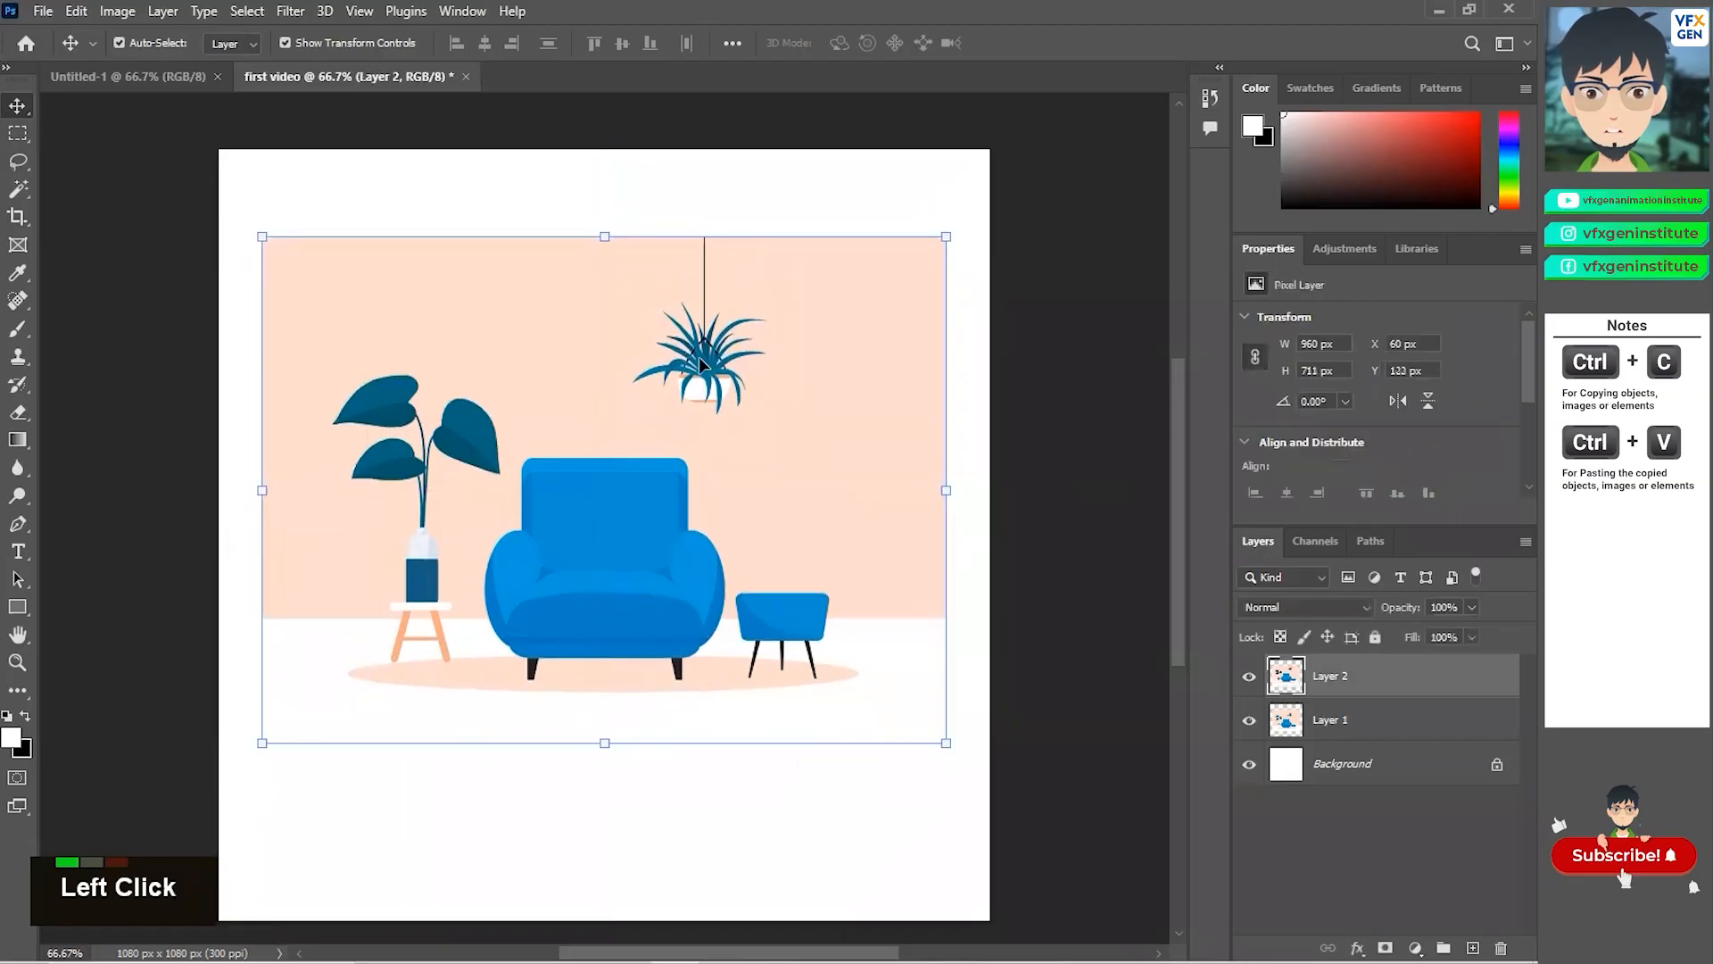
left_click(1330, 723)
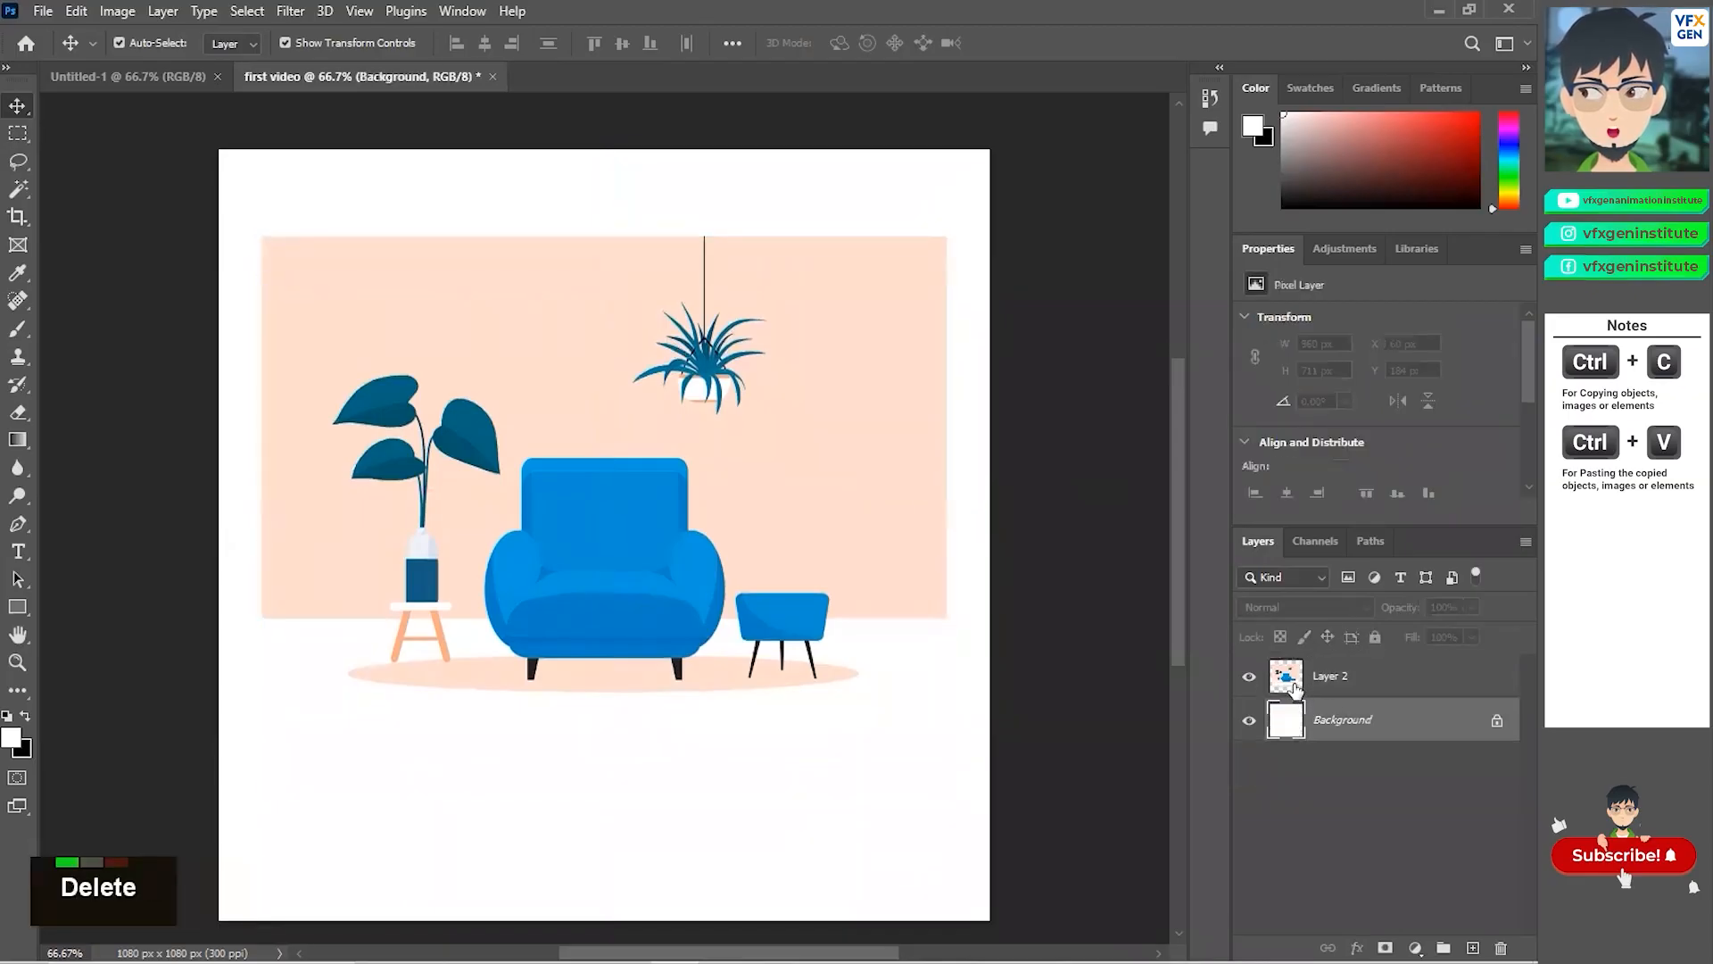
Select the remaining sofa picture on the canvas with the Move tool and move it toward the canvas's upper-left corner.
left_click(662, 455)
left_click(661, 453)
left_click_drag(660, 444, 670, 446)
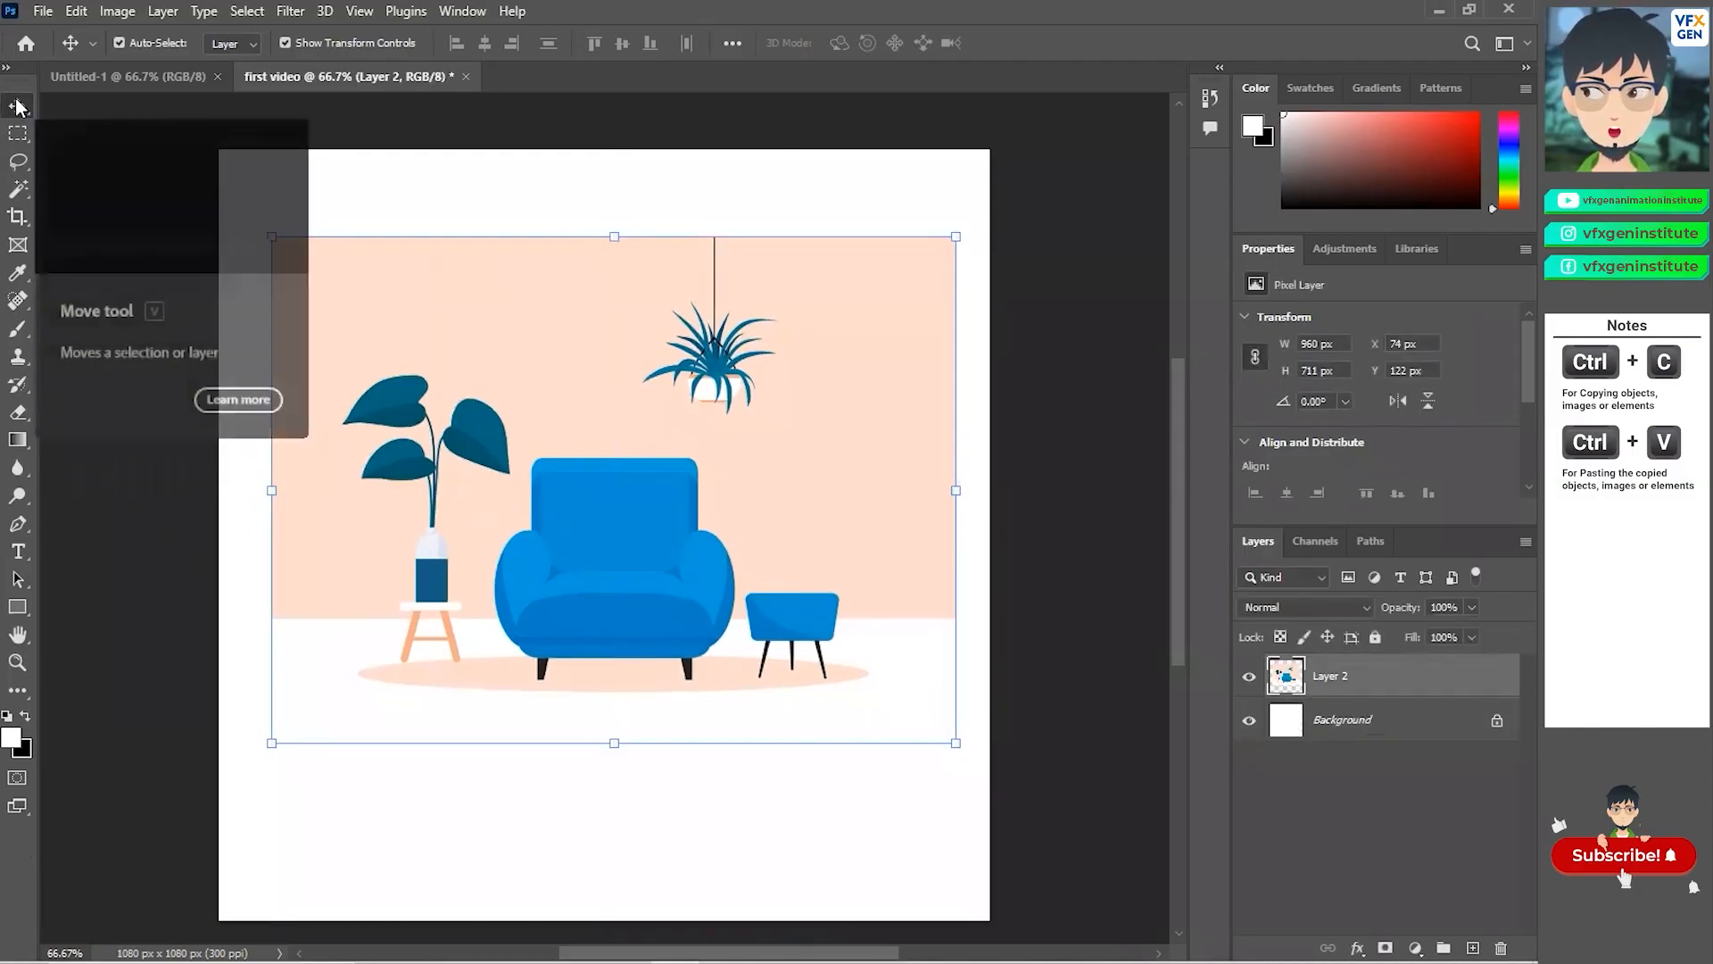
left_click(643, 395)
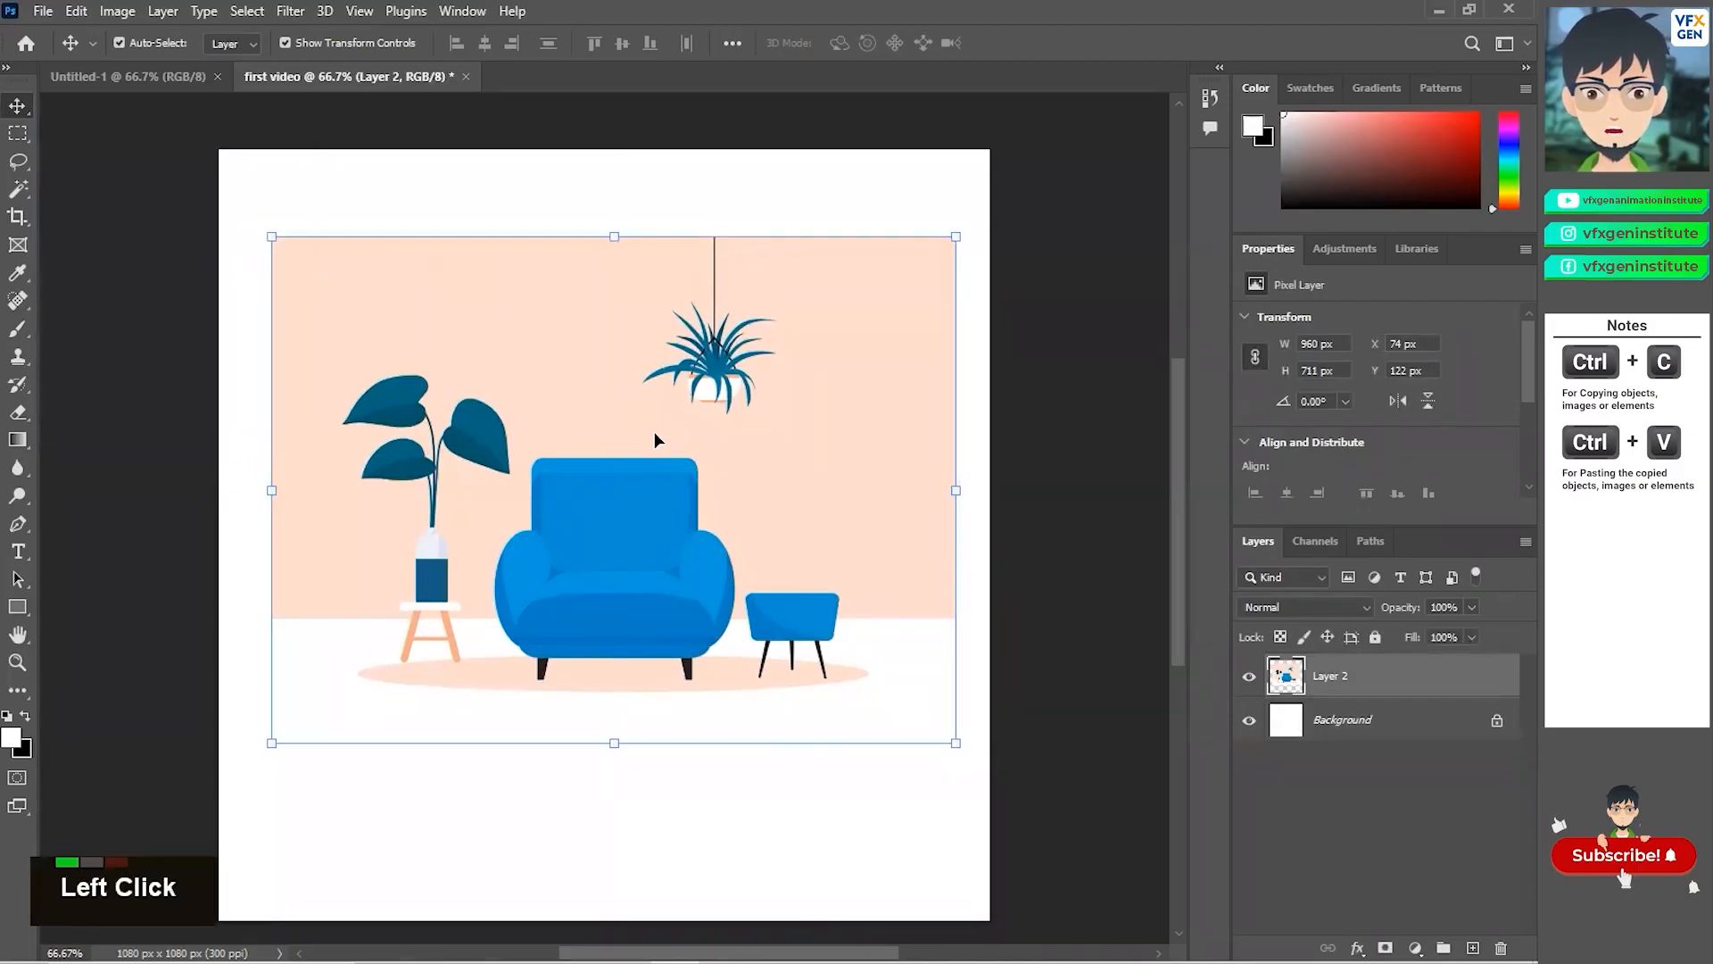
left_click_drag(636, 419, 551, 380)
Scale the sofa picture down proportionally to about 48% and position it in the upper half of the canvas.
left_click_drag(871, 704, 585, 486)
left_click_drag(446, 348, 655, 380)
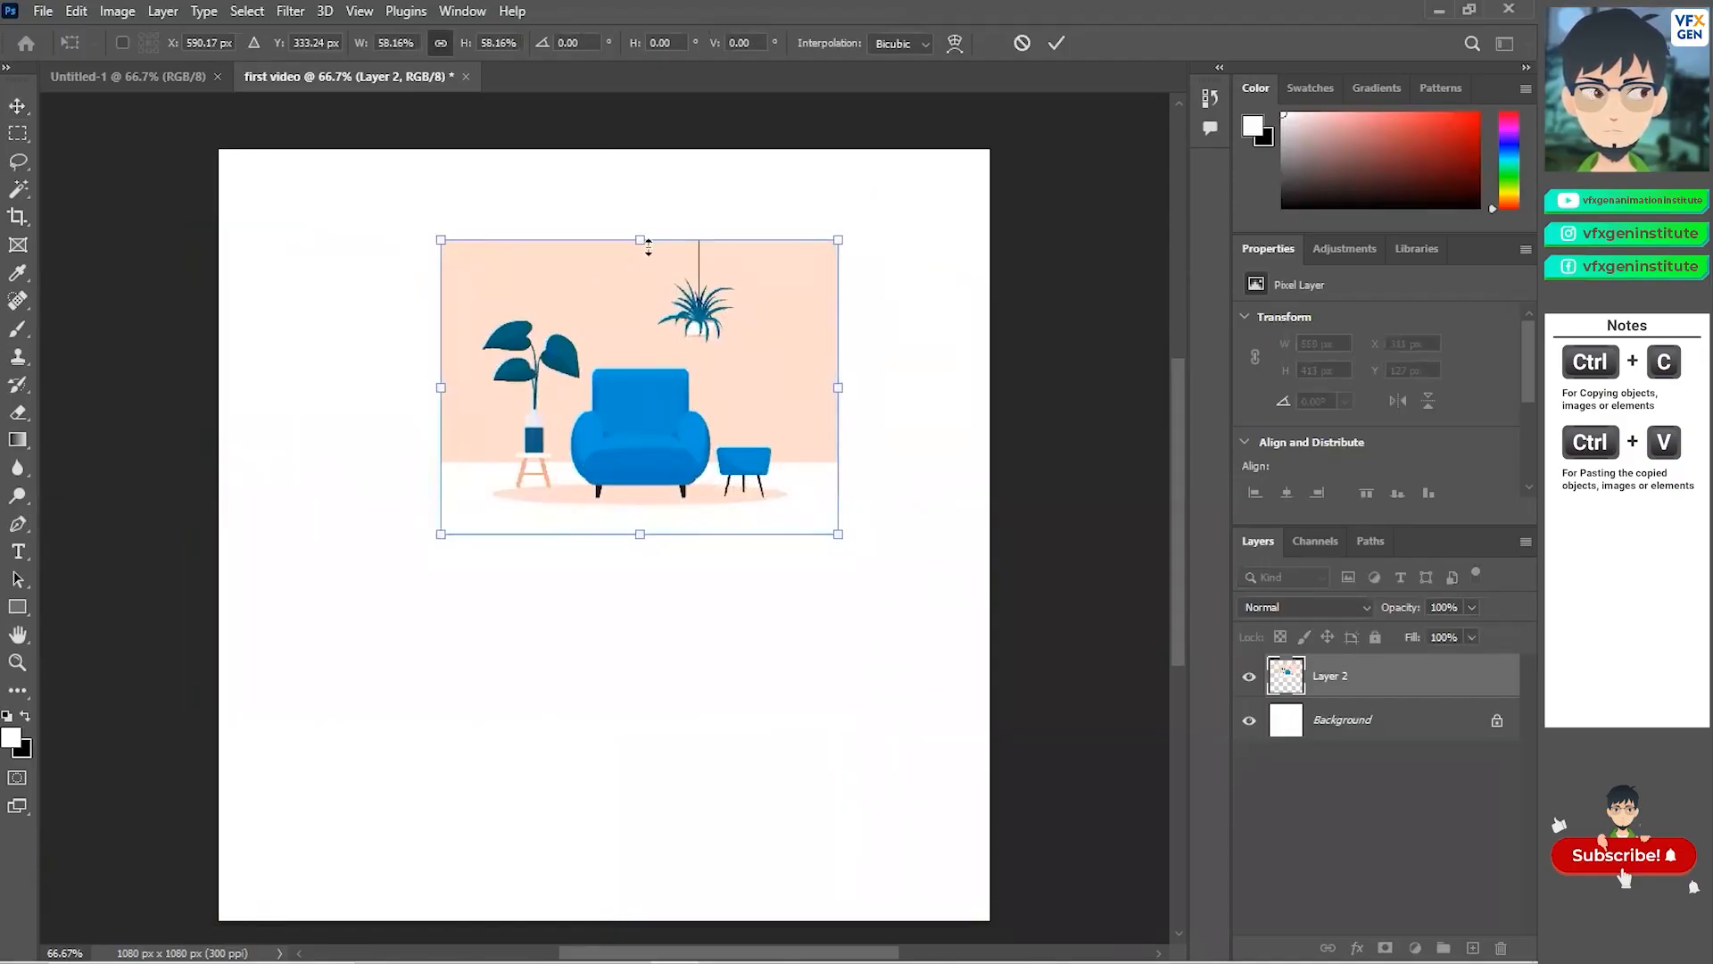
mouse_move(641, 239)
left_mouse_down()
mouse_move(639, 338)
mouse_move(635, 252)
left_mouse_up()
left_click_drag(821, 531, 779, 574)
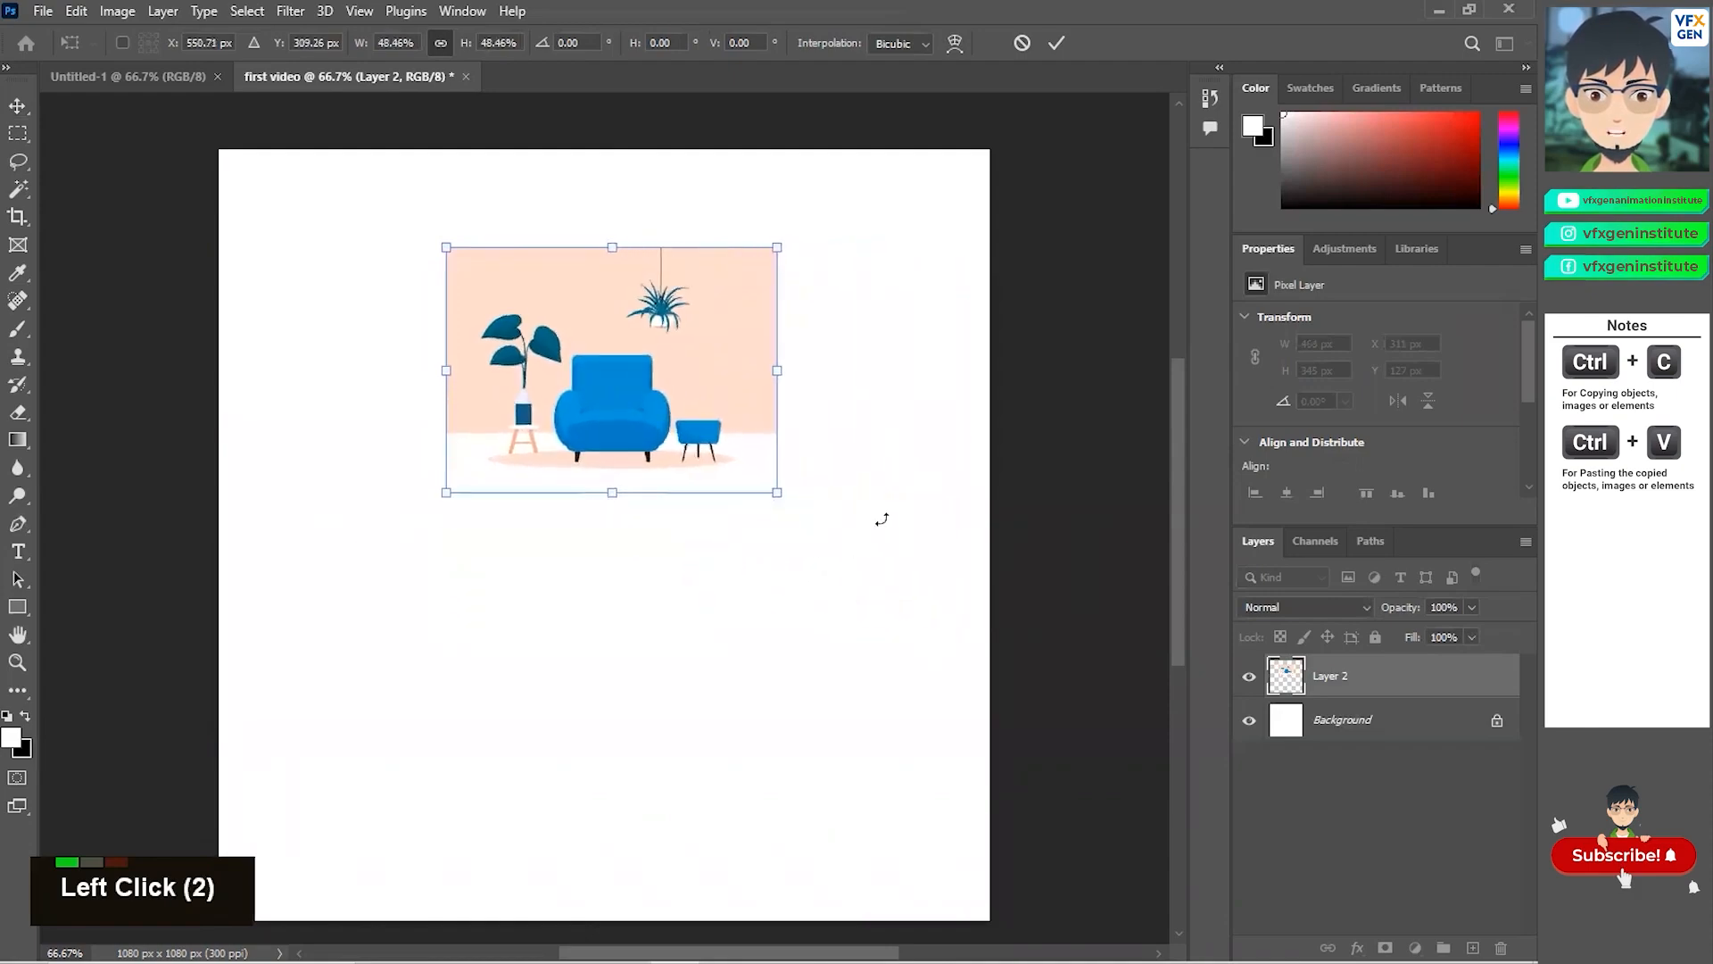
left_click_drag(576, 314, 549, 323)
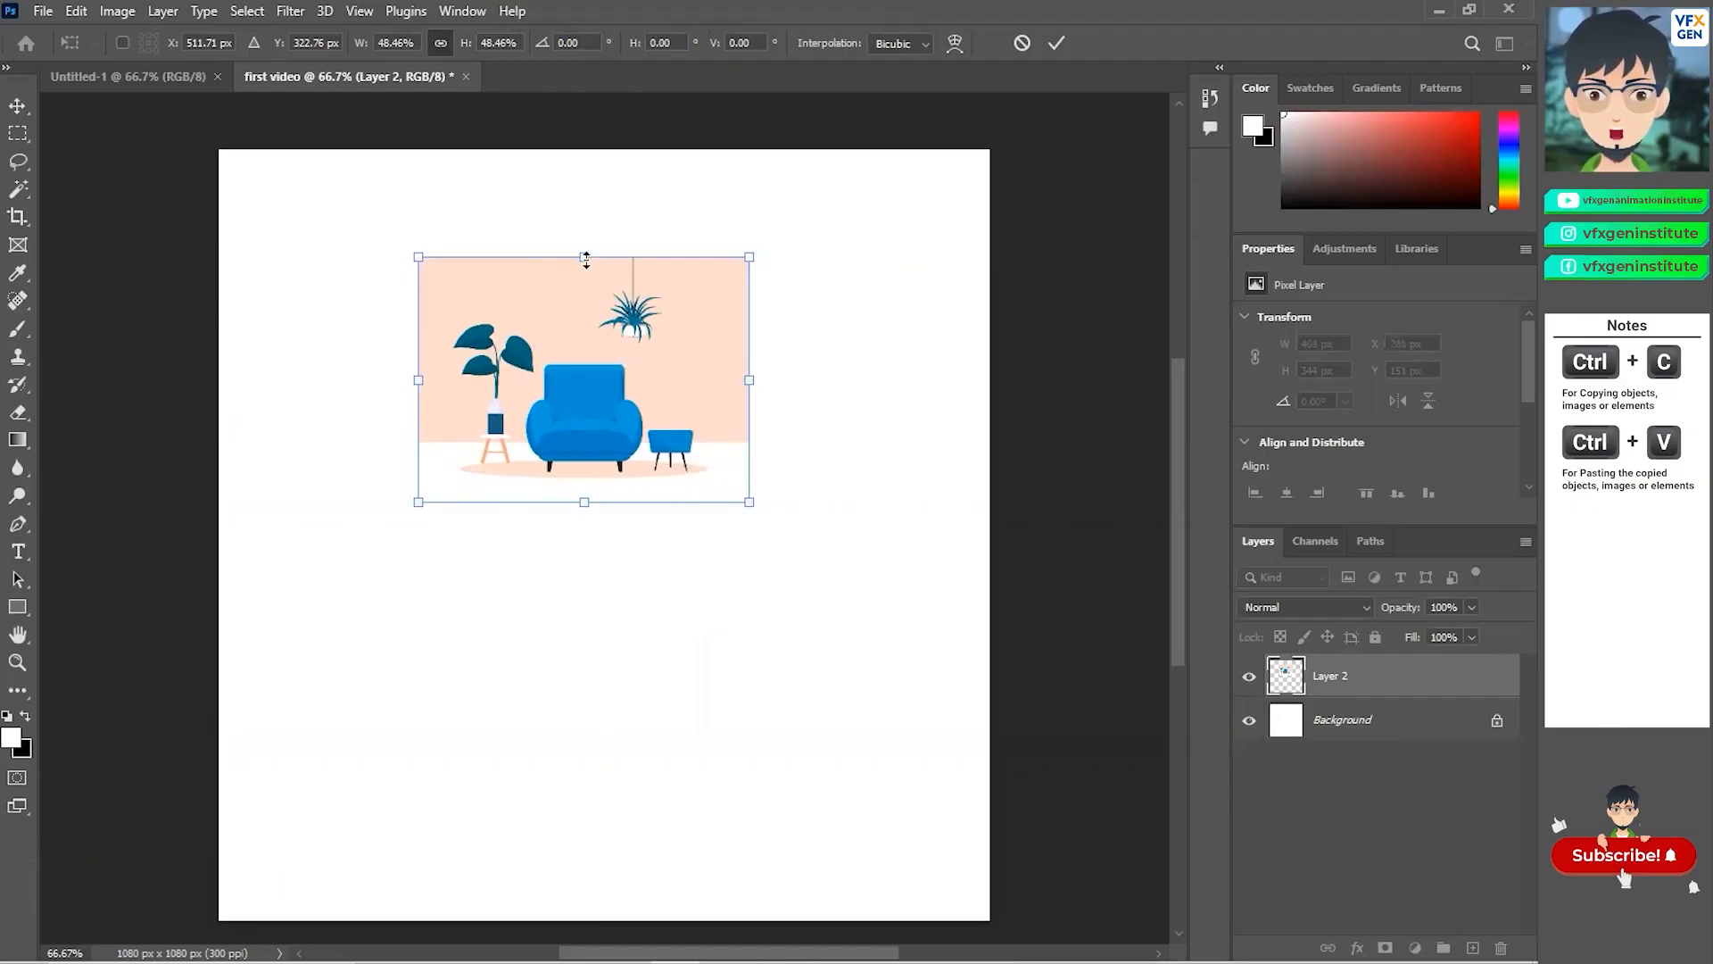
Try squashing the sofa picture vertically to about 24% height without keeping its proportions, and undo it.
left_click_drag(585, 259, 586, 381)
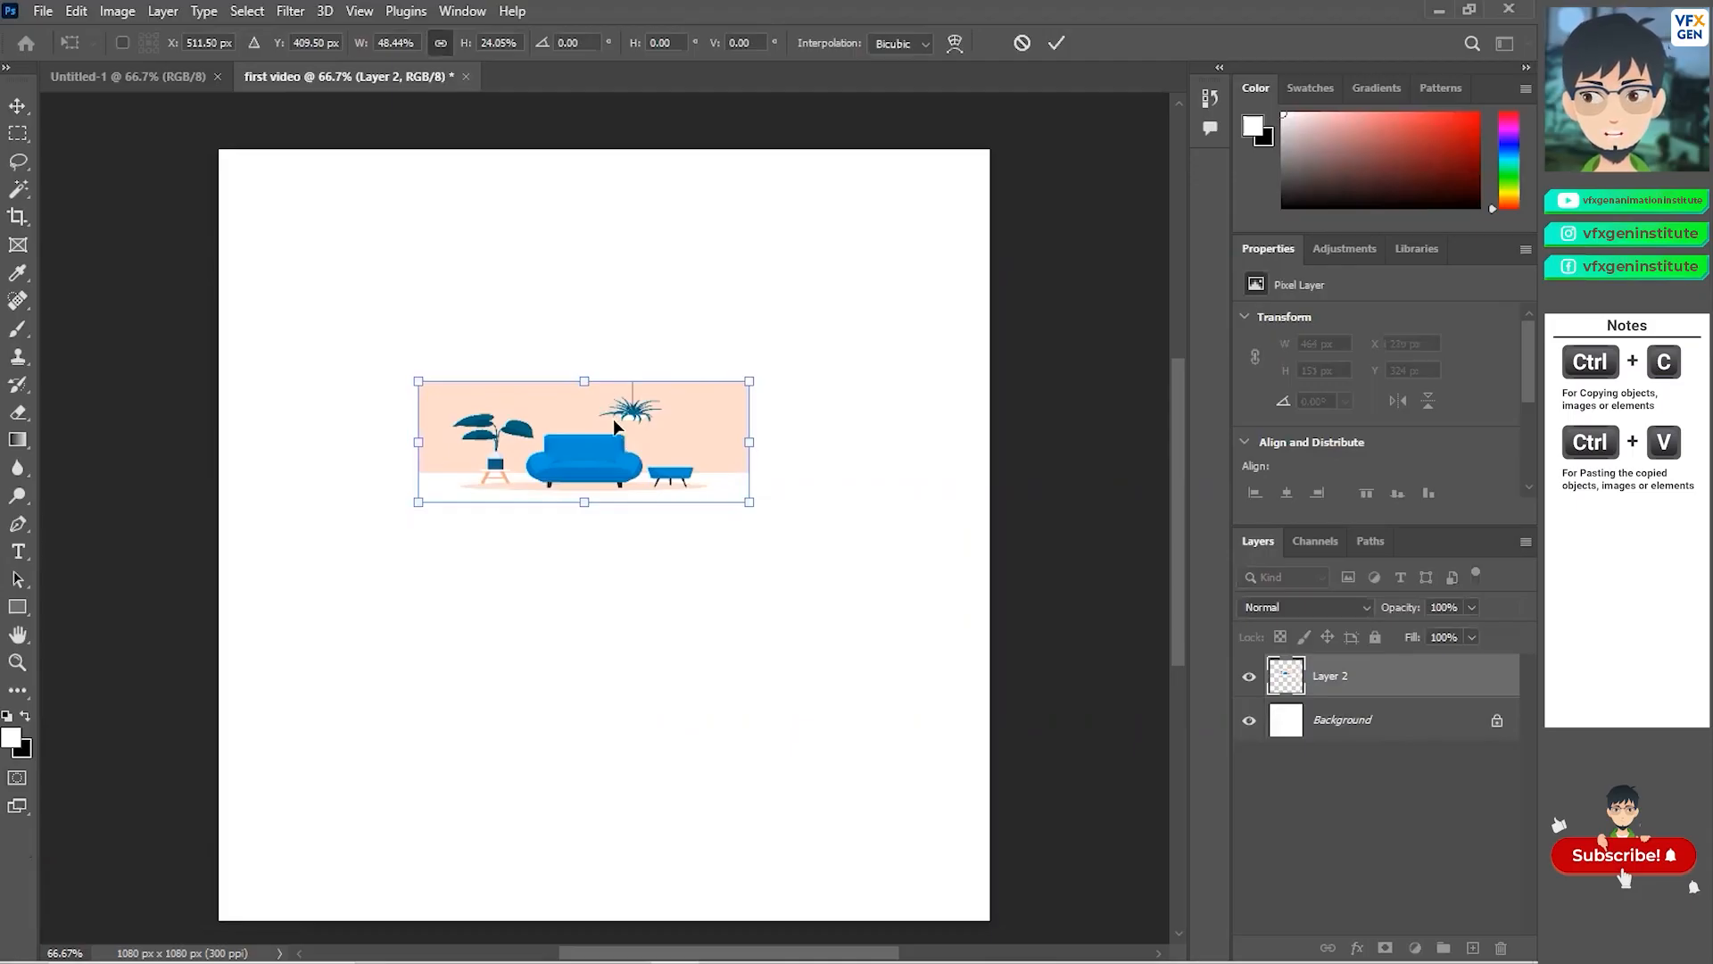
key("ctrl+z")
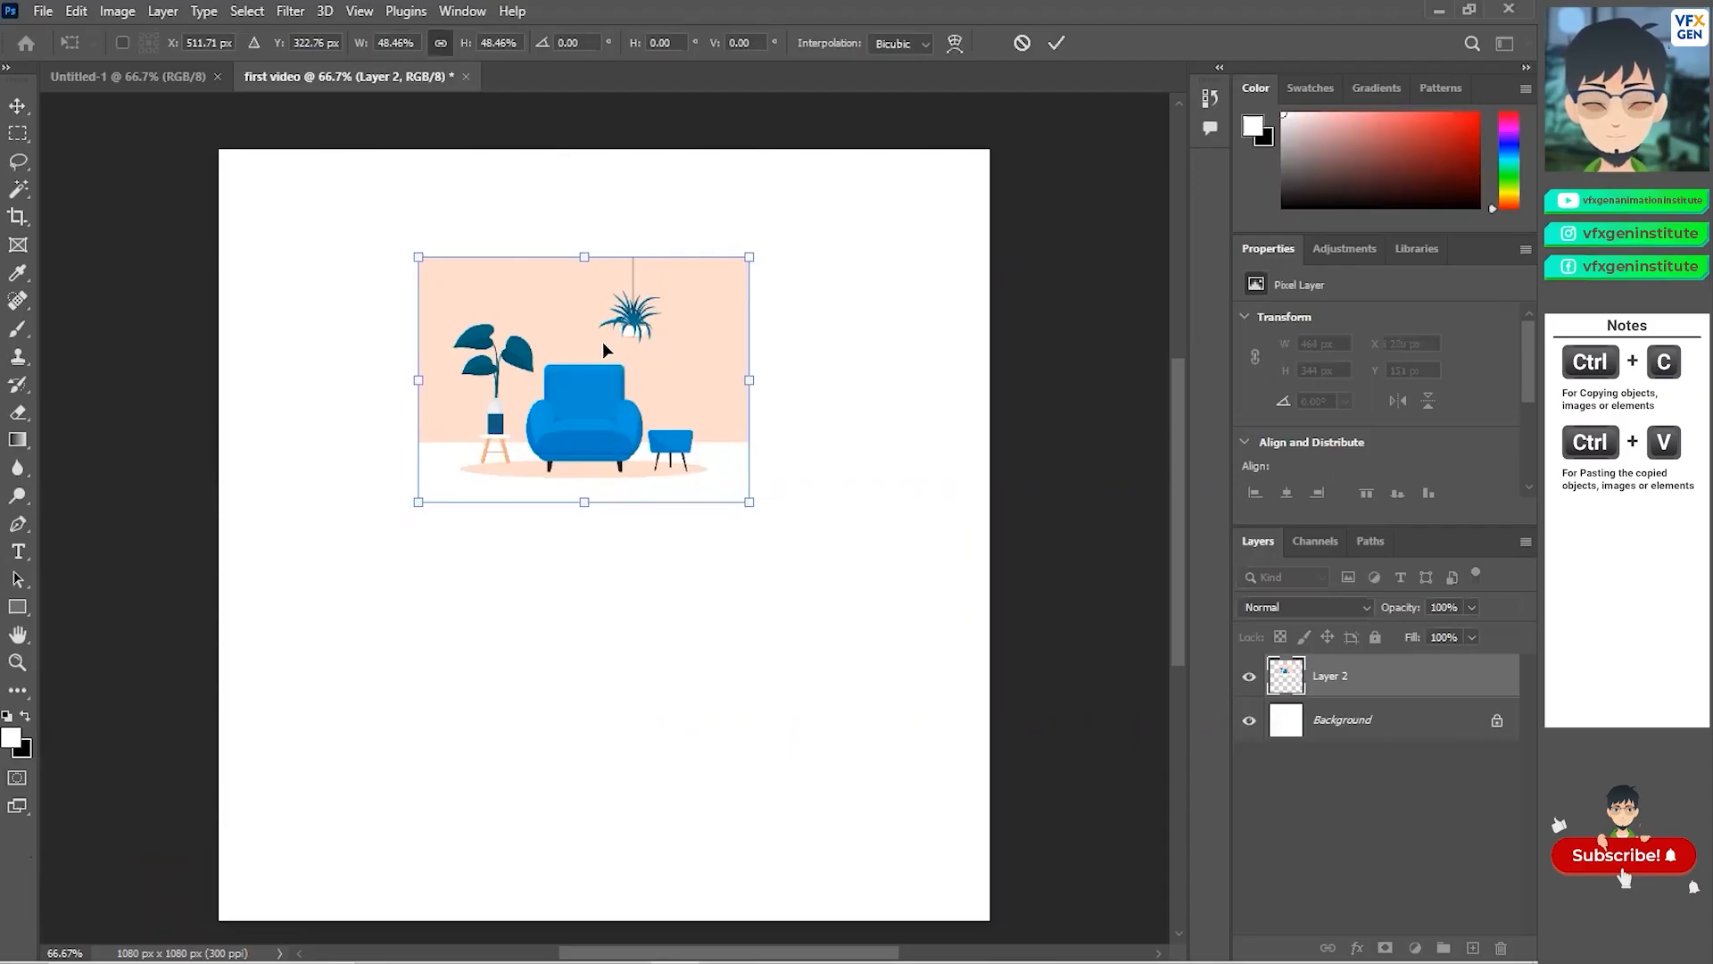
Enlarge the sofa picture to about 64% width and 66% height, position it at about X 204, Y 129 px, and apply the transform.
left_click_drag(748, 502, 828, 571)
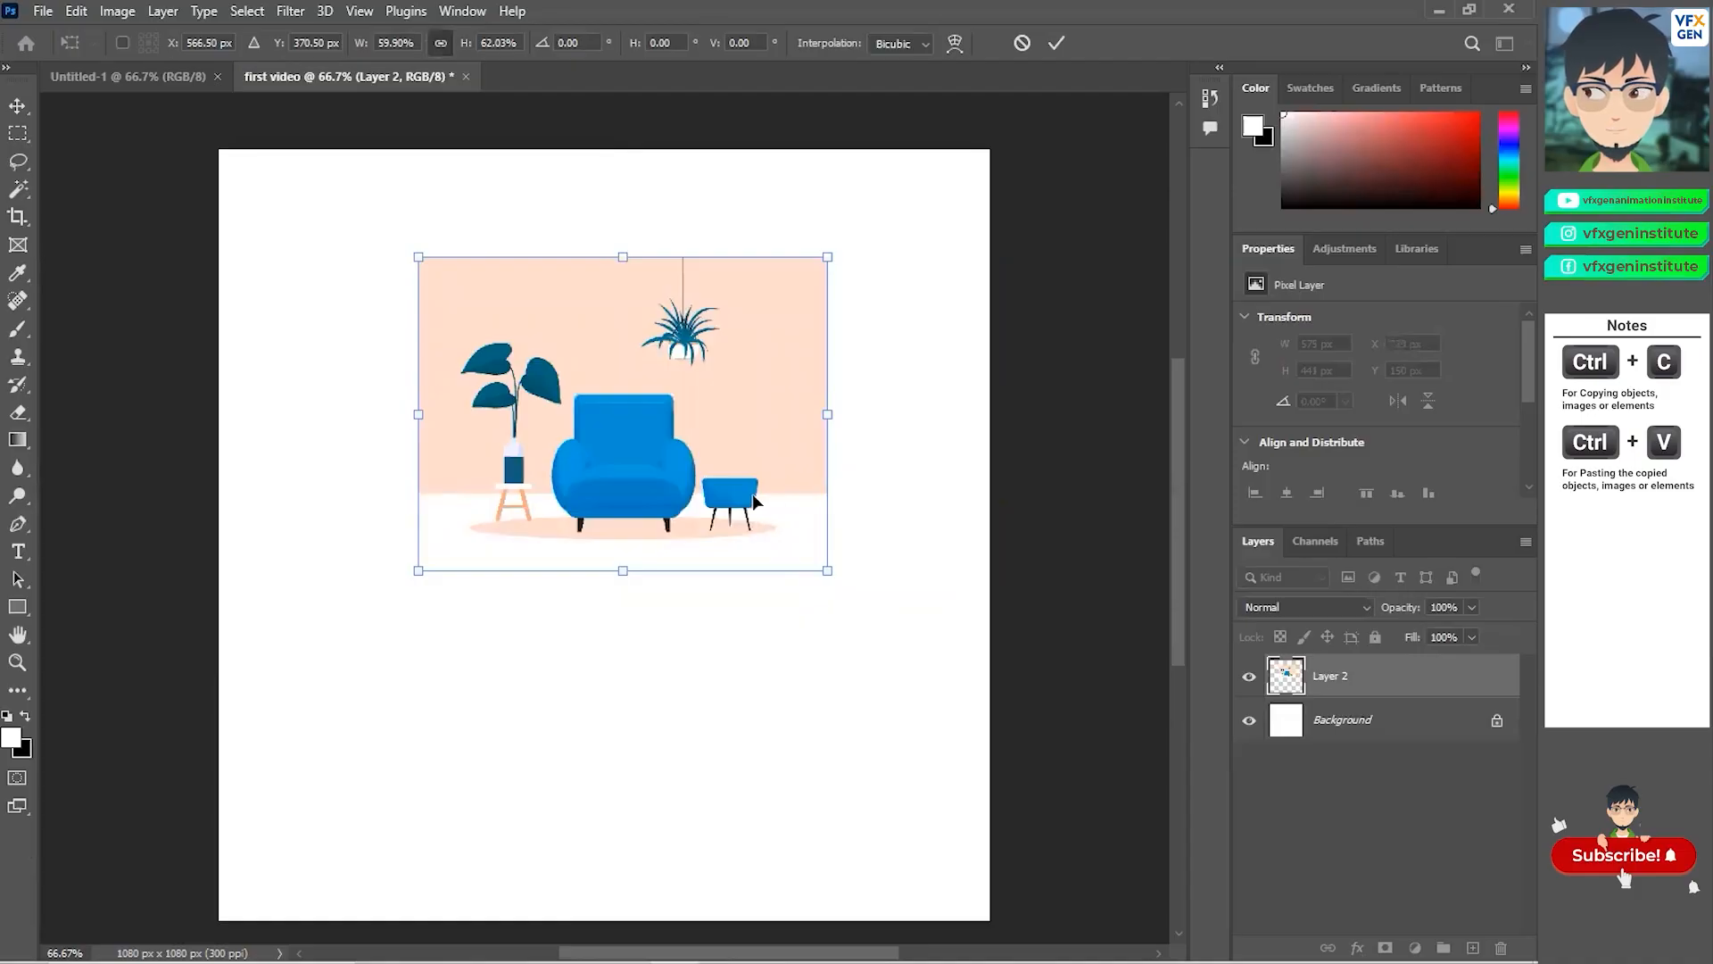
left_click_drag(828, 572, 911, 591)
left_click_drag(598, 361, 610, 363)
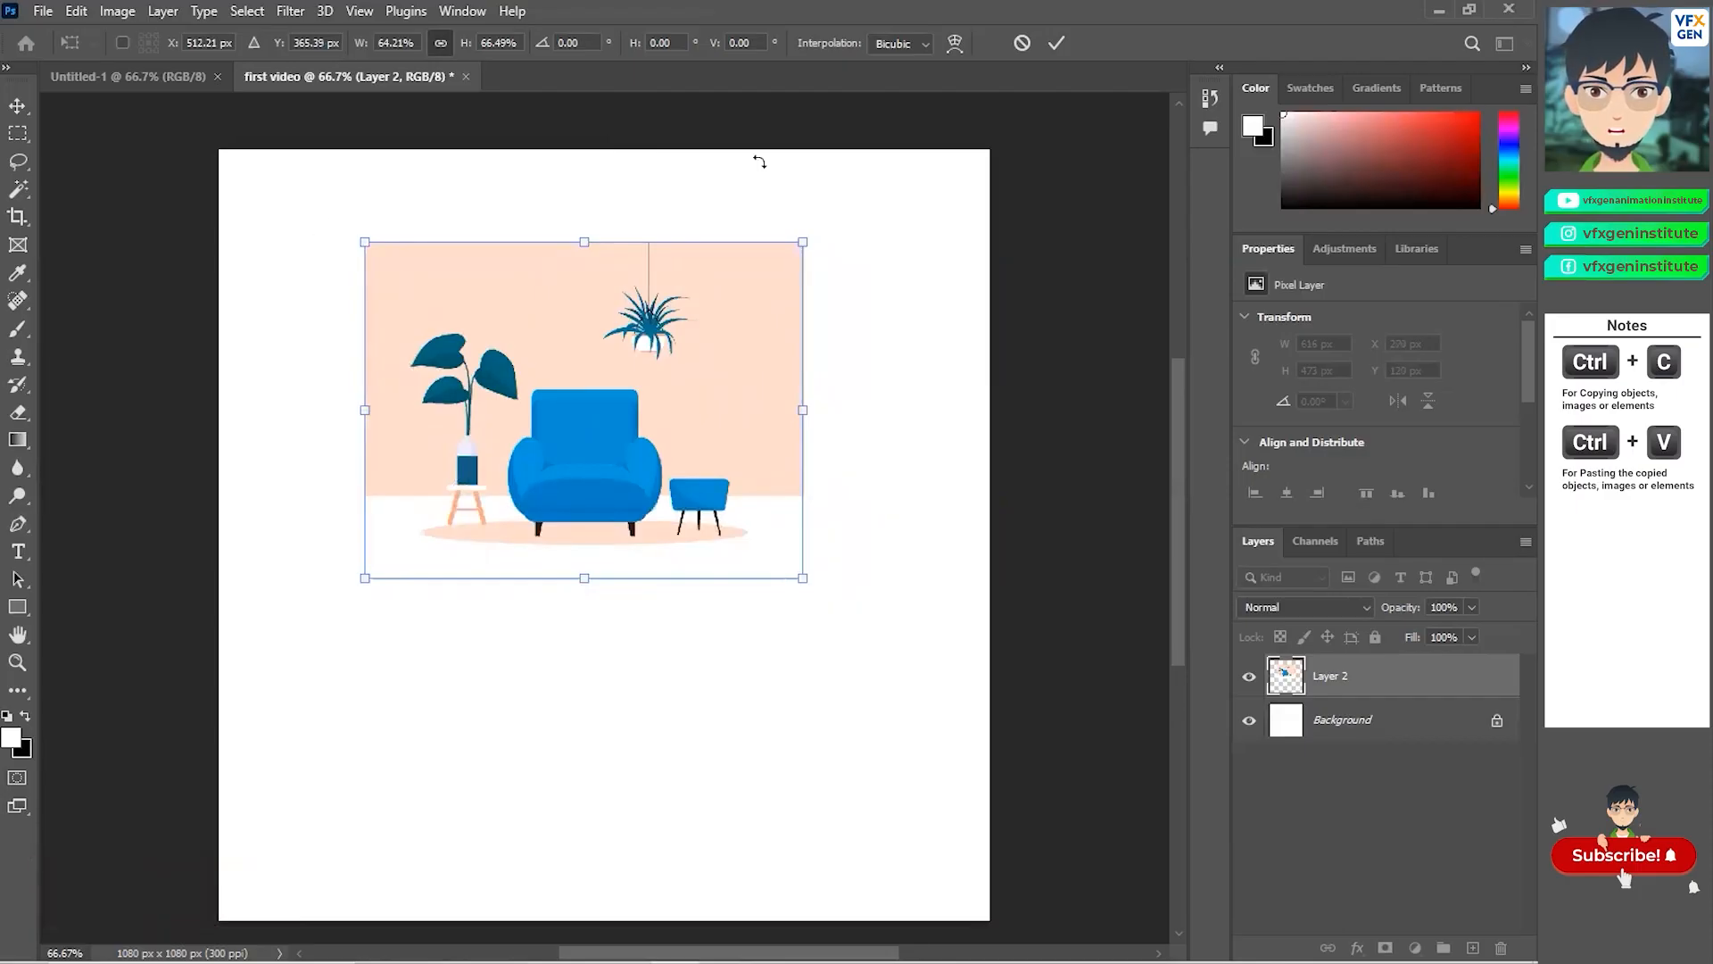
left_click(1053, 45)
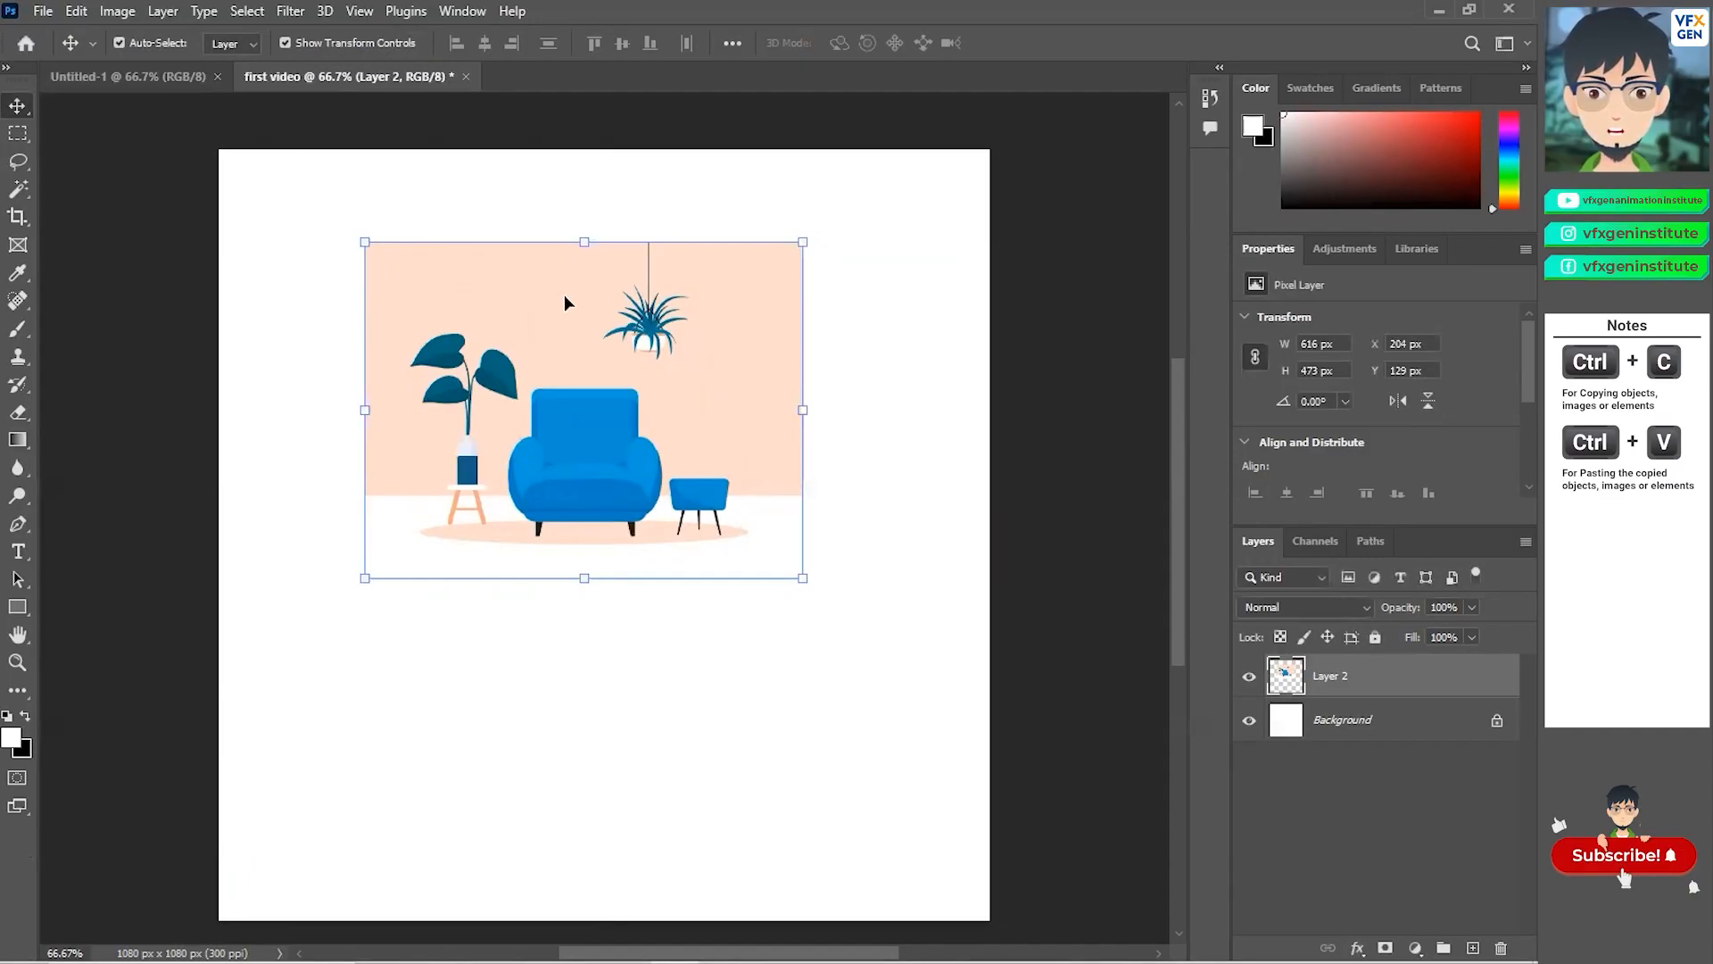
Duplicate the sofa picture down and right to about X 464, Y 484 px, and select each copy in turn using Auto-Select.
left_click_drag(564, 294, 806, 625, "alt")
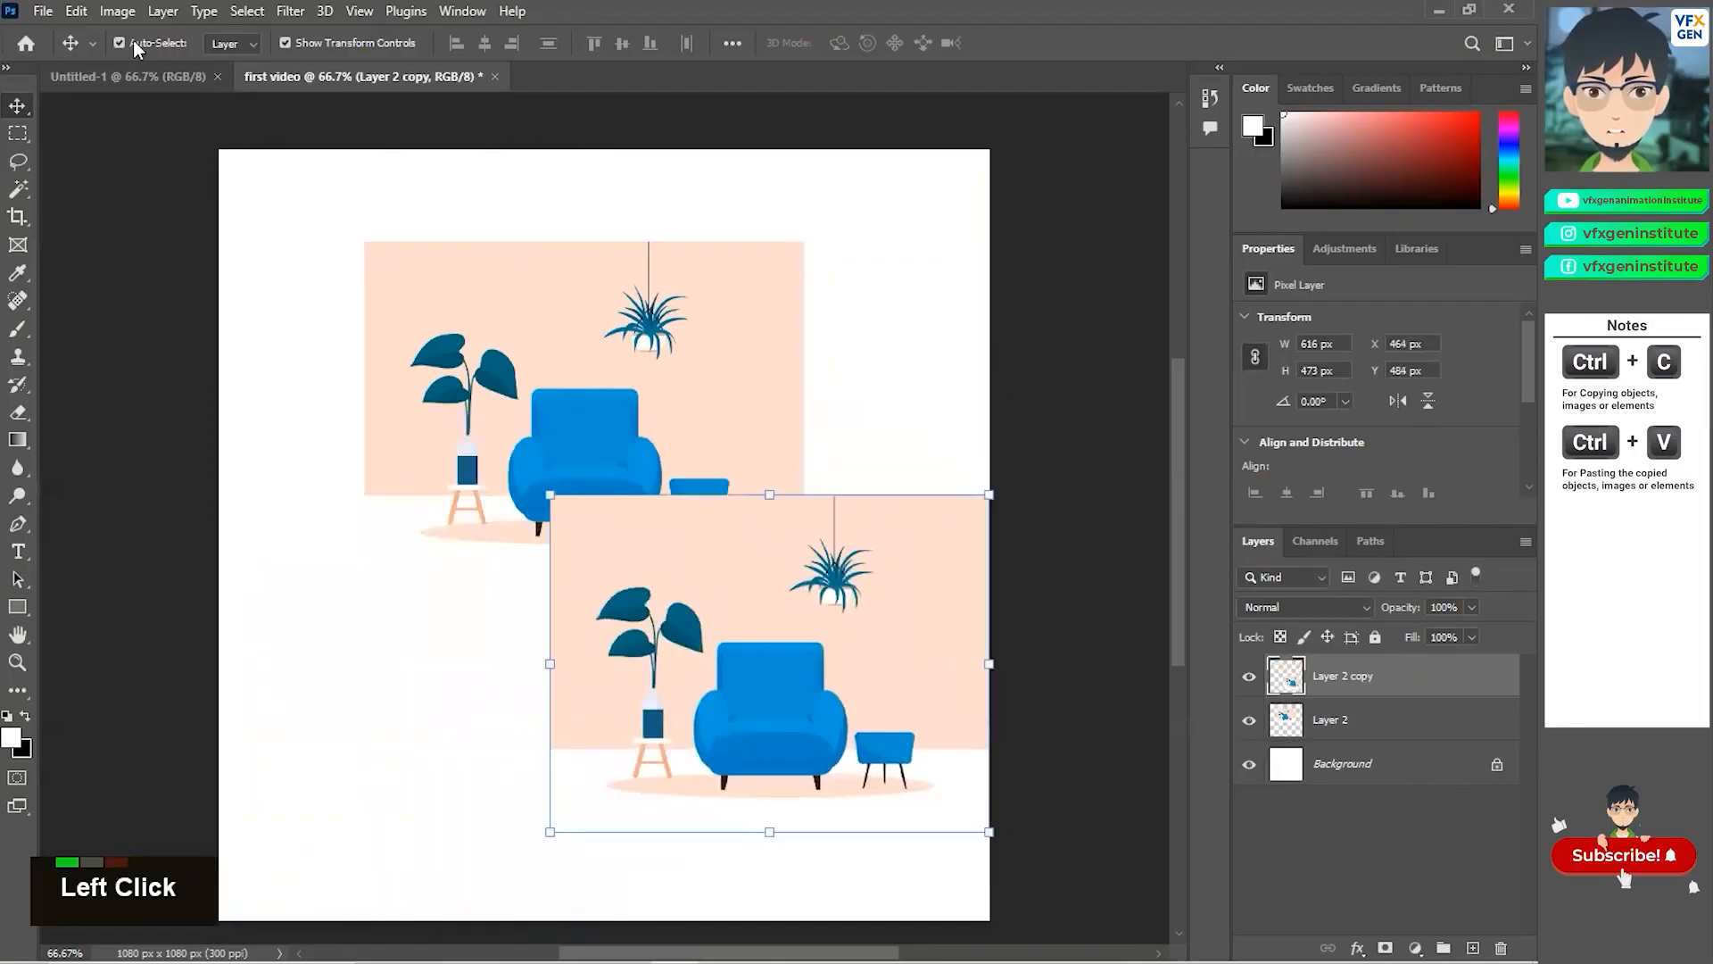
left_click(538, 409)
left_click(714, 678)
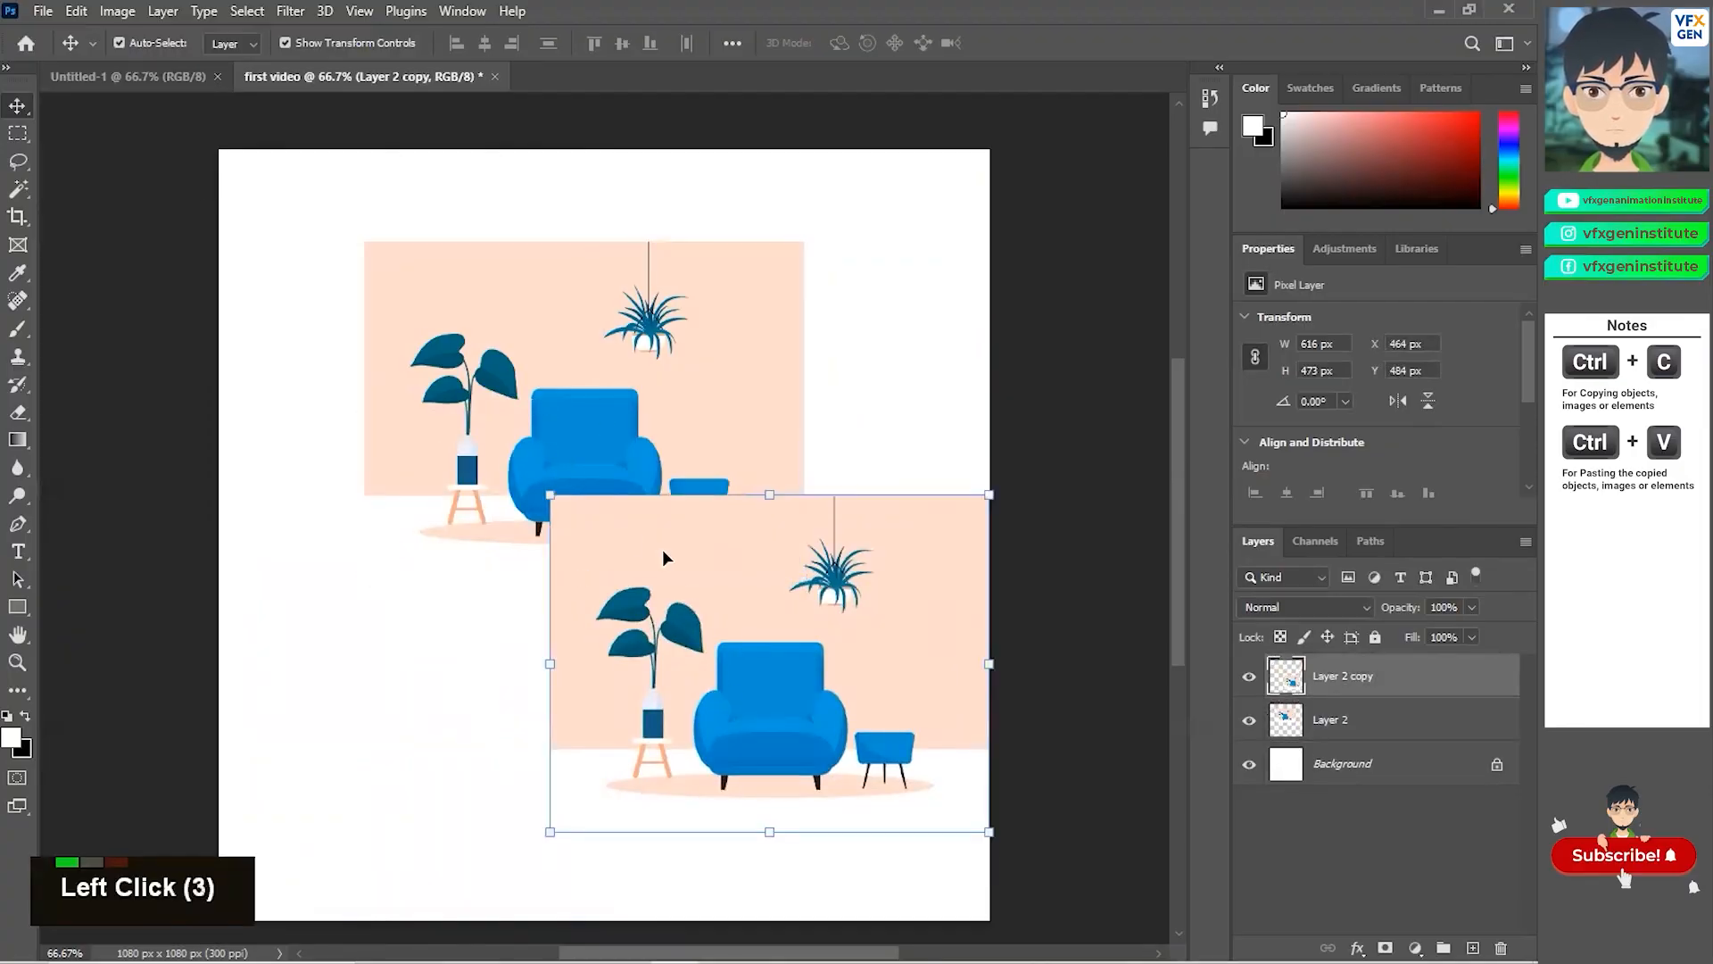
Turn off Auto-Select and move the duplicated sofa picture left to about X 232, Y 480 px.
left_click(120, 43)
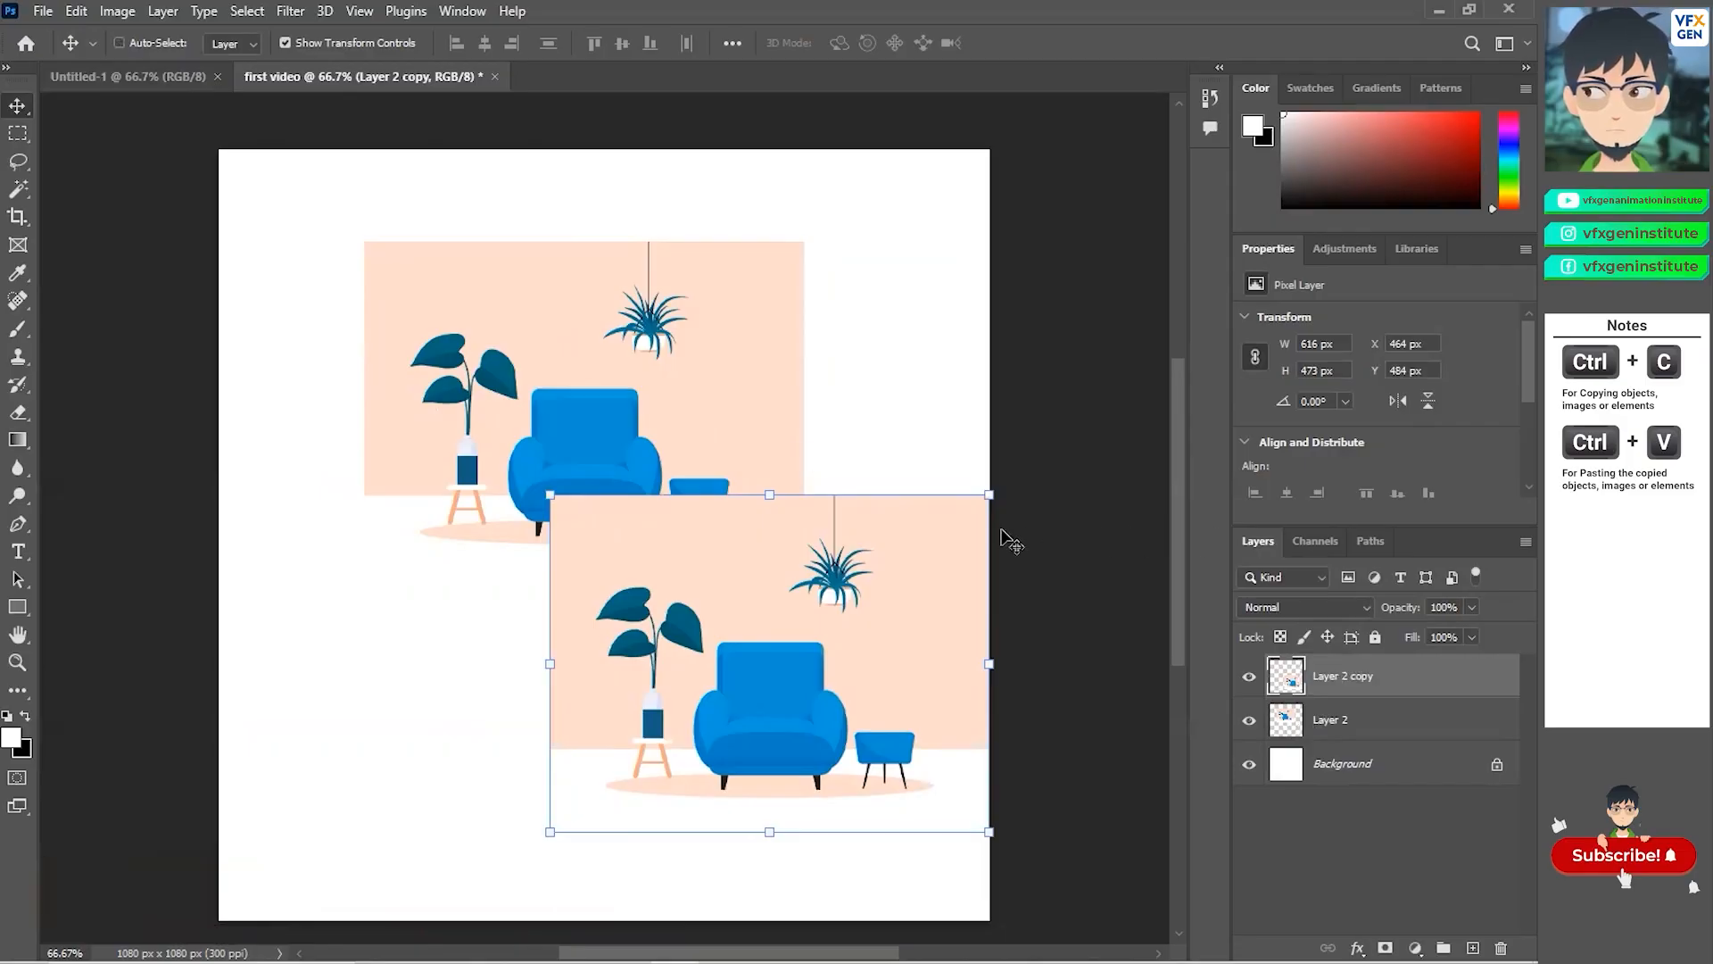
left_click(446, 357)
left_click(444, 350)
left_click(439, 334)
left_click_drag(531, 382, 367, 379)
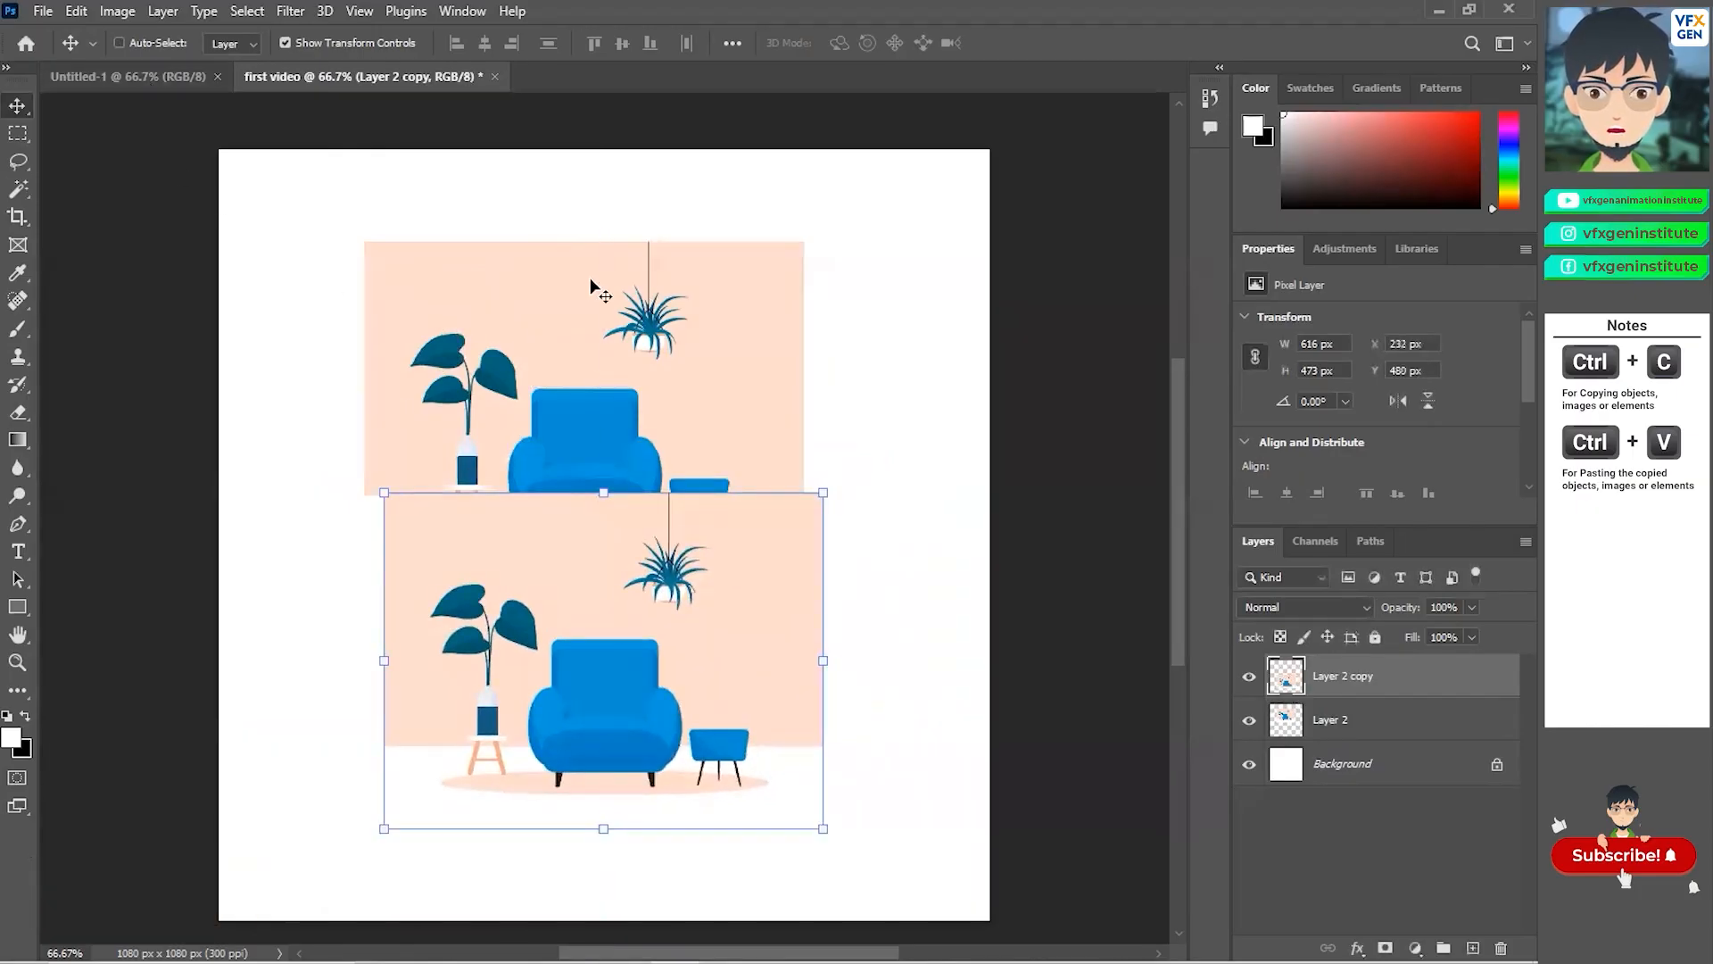
Select Layer 2 and, with Auto-Select off, move its sofa picture to about X 387, Y 67 px.
left_click(1353, 728)
left_click_drag(635, 371, 733, 335)
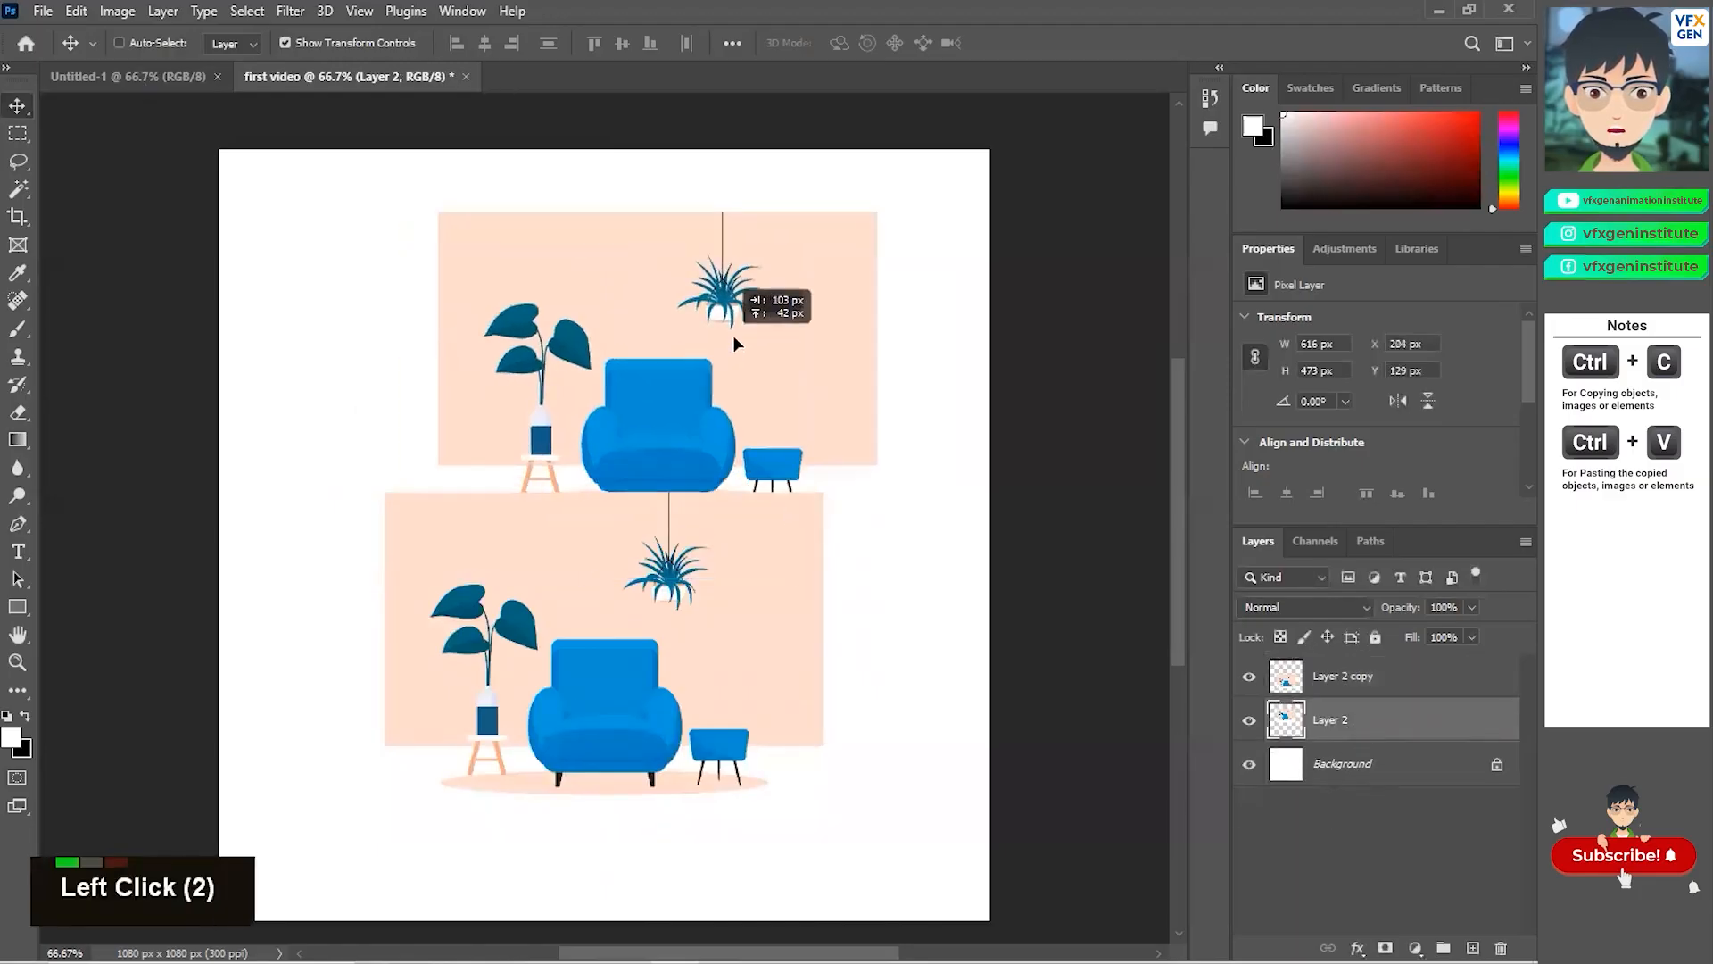
mouse_move(631, 613)
left_mouse_down()
mouse_move(599, 591)
mouse_move(663, 603)
left_mouse_up()
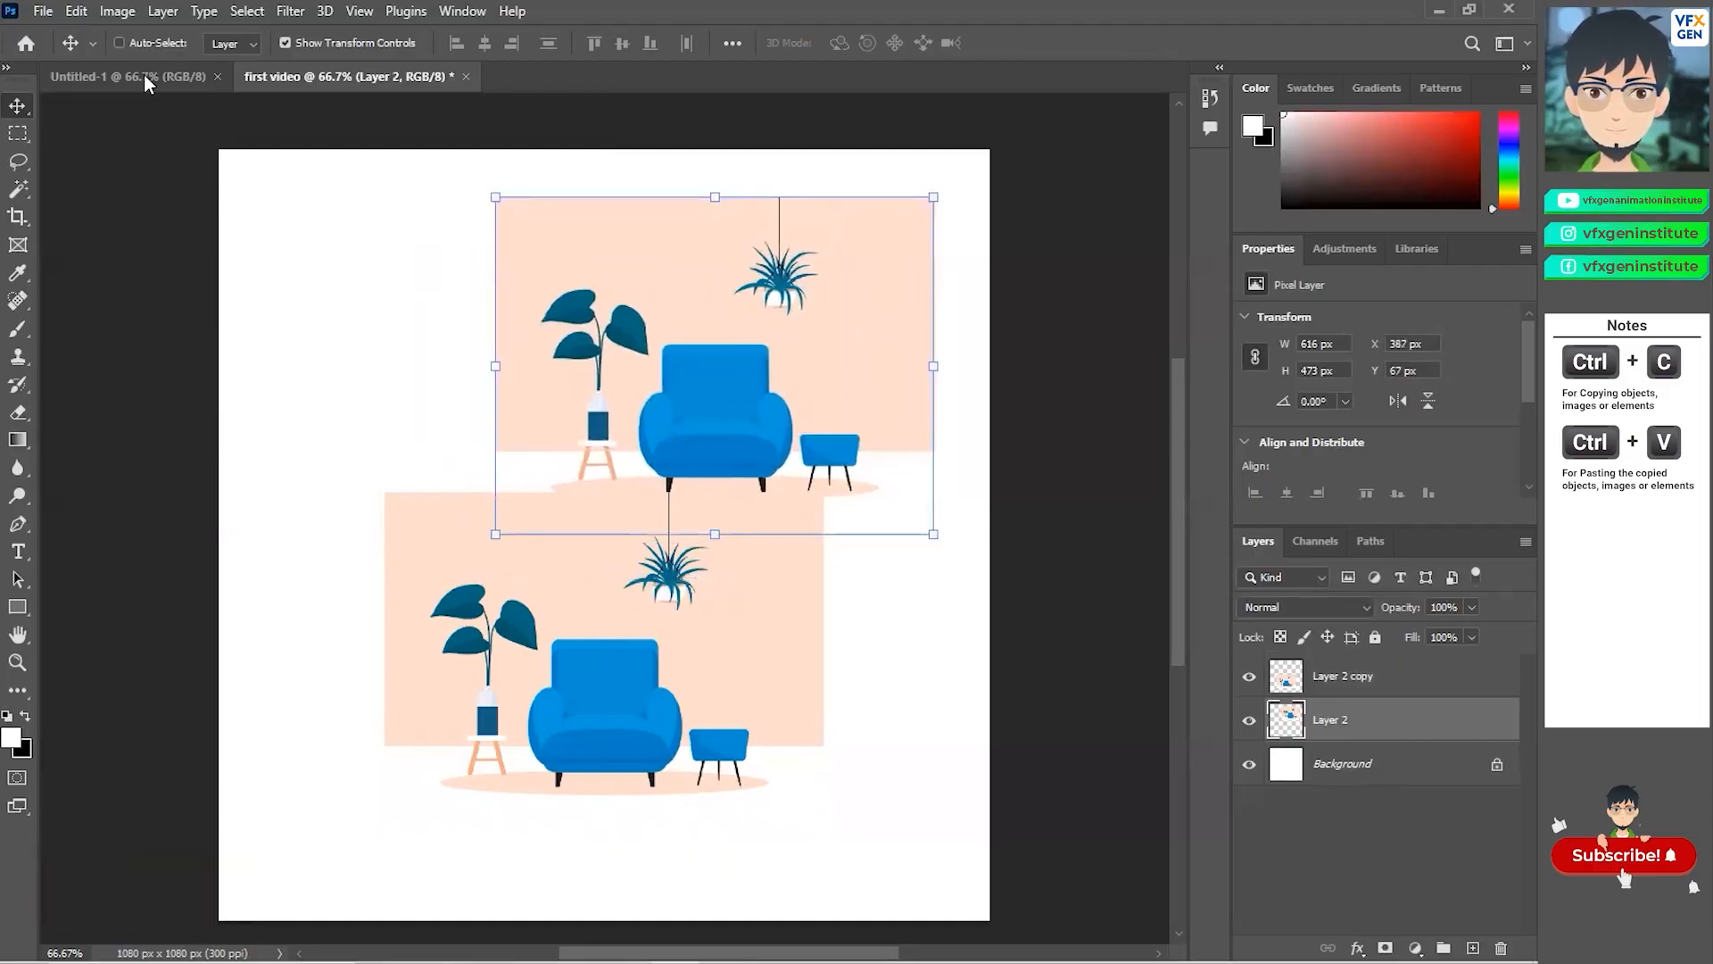
Turn Auto-Select back on, deselect all layers, and toggle Show Transform Controls off and on again.
left_click(120, 43)
left_click(12, 112)
double_click(134, 259)
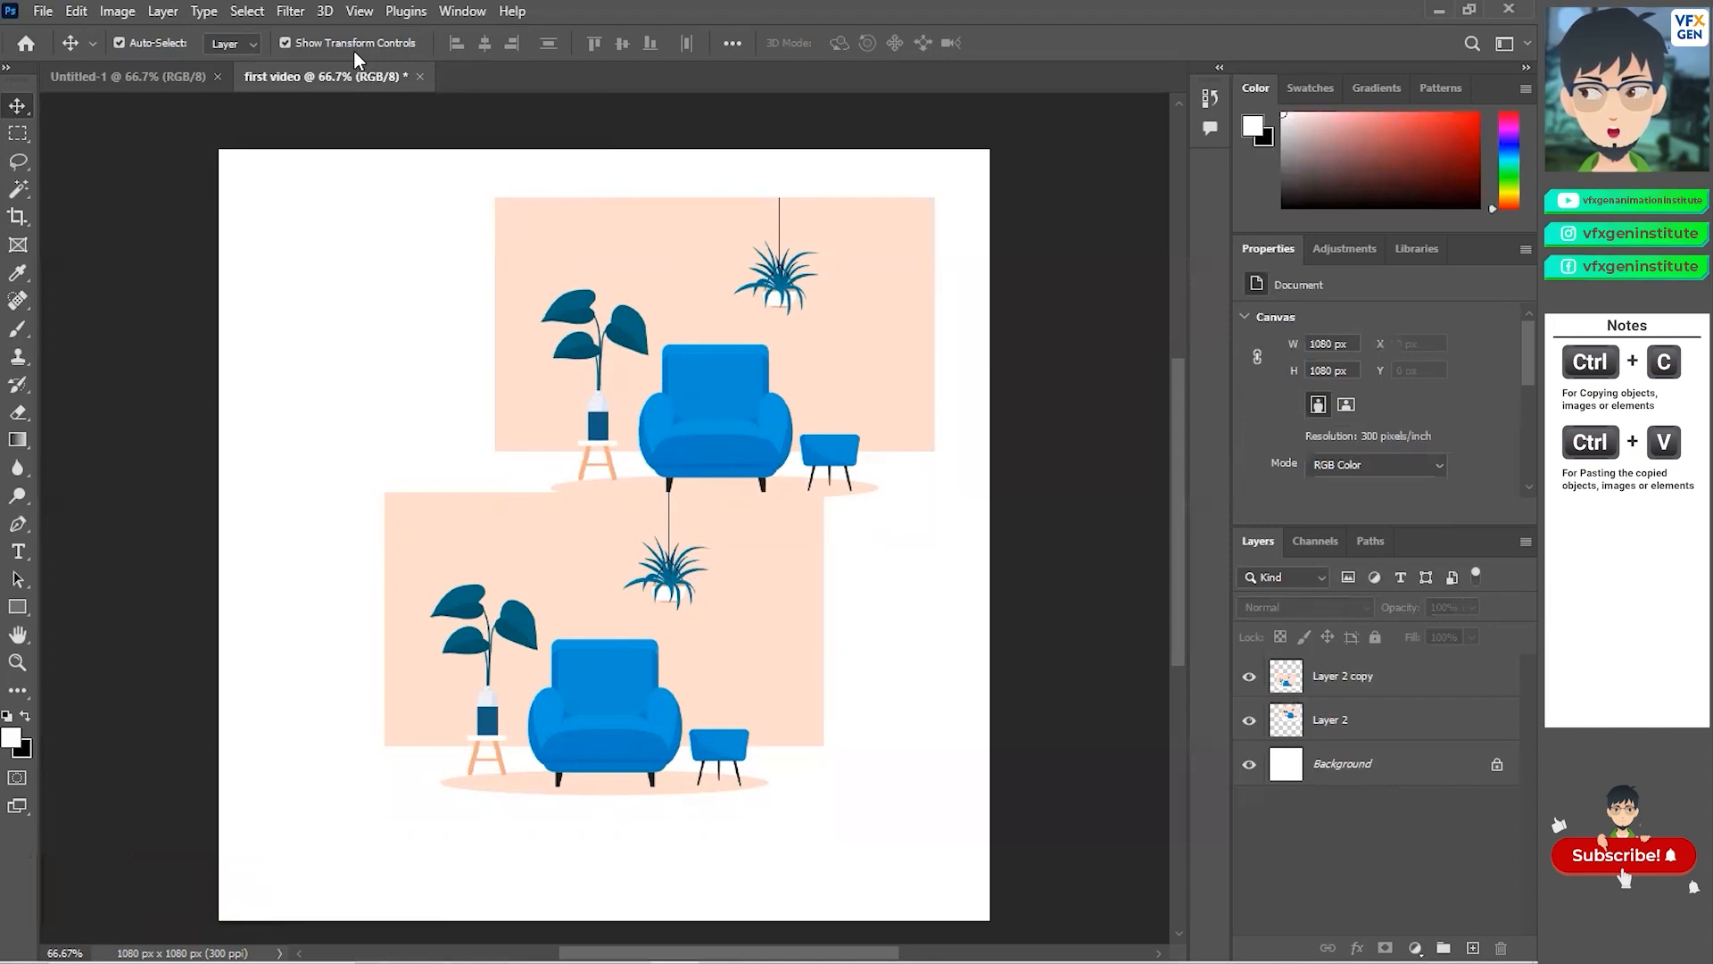
left_click(285, 43)
left_click(286, 43)
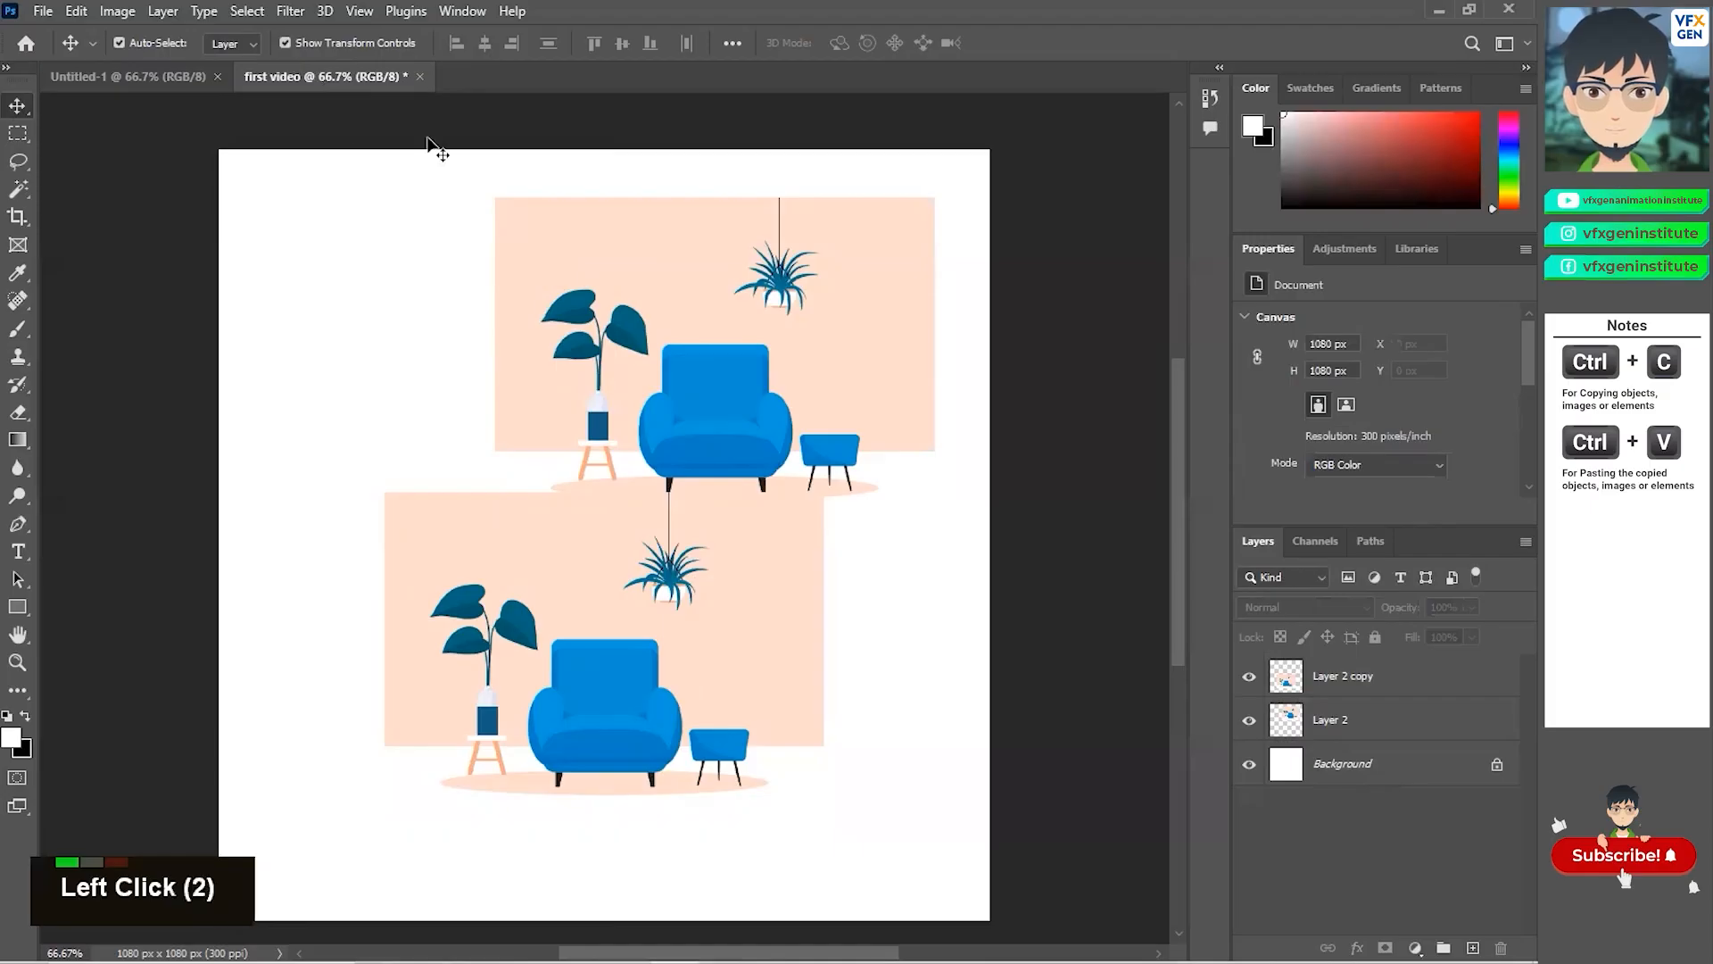
Scale the upper sofa picture down proportionally to about 539 × 414 px and apply the transform.
left_click(586, 319)
left_click_drag(494, 531, 540, 522)
left_click(1057, 43)
With Show Transform Controls off, use Free Transform to scale the upper picture to about 69% and move it to about X 517, Y 92 px.
left_click(286, 43)
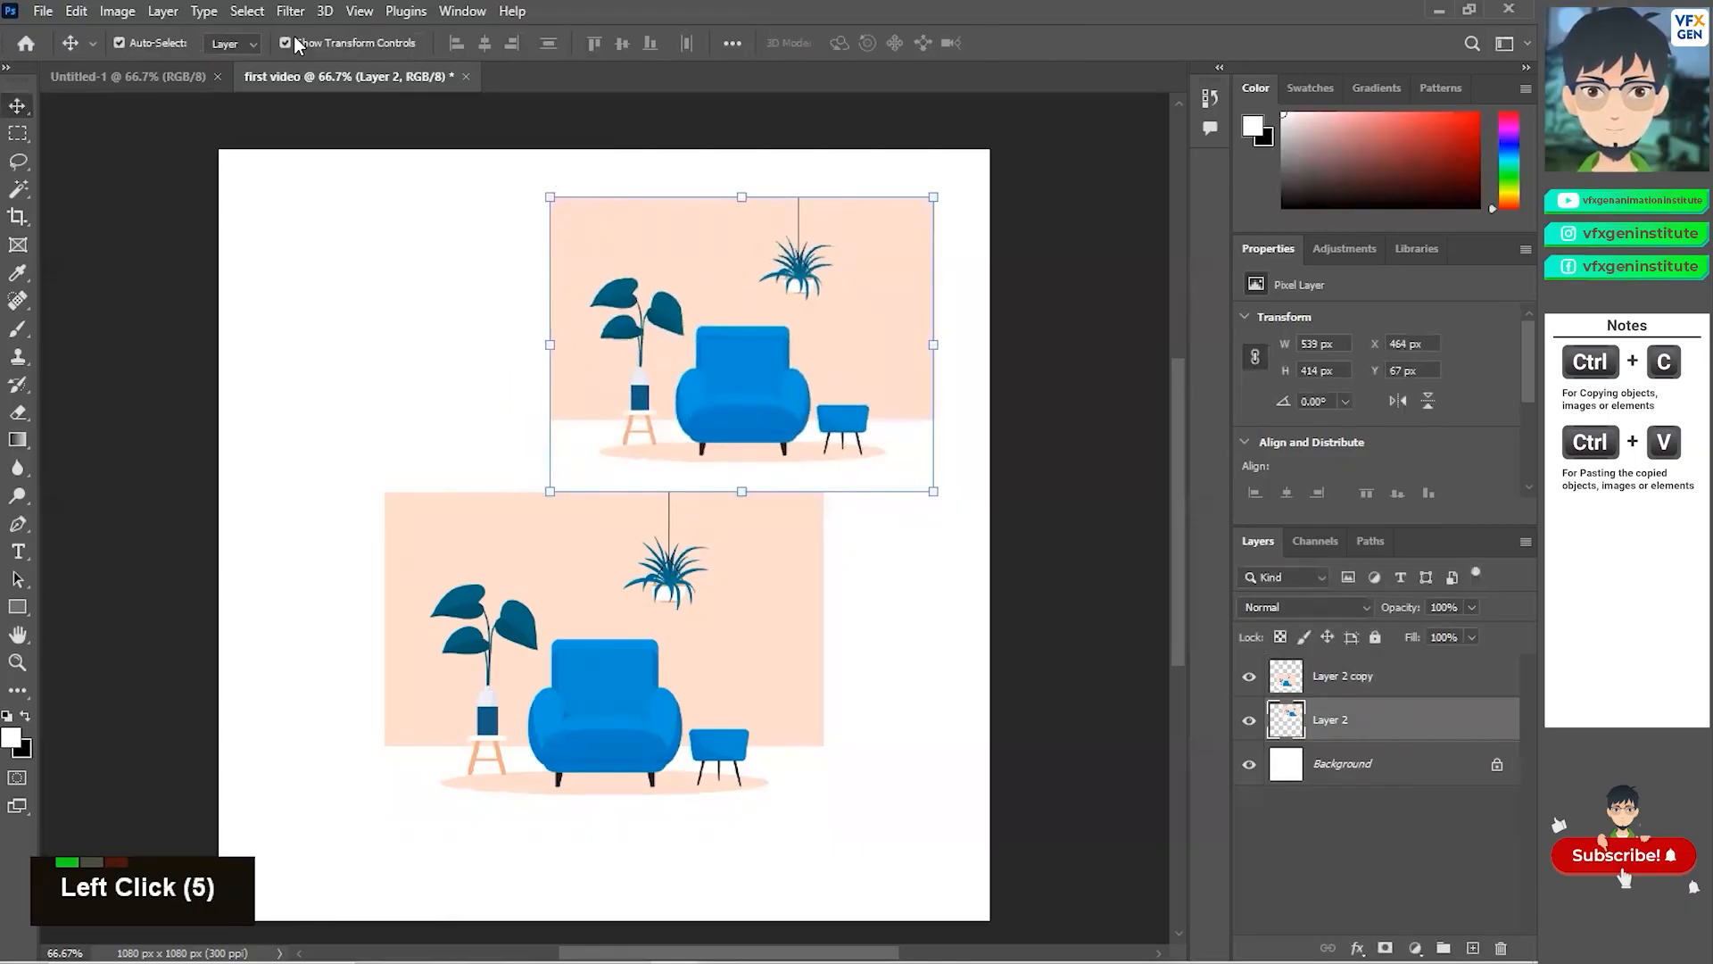
left_click_drag(639, 273, 530, 280)
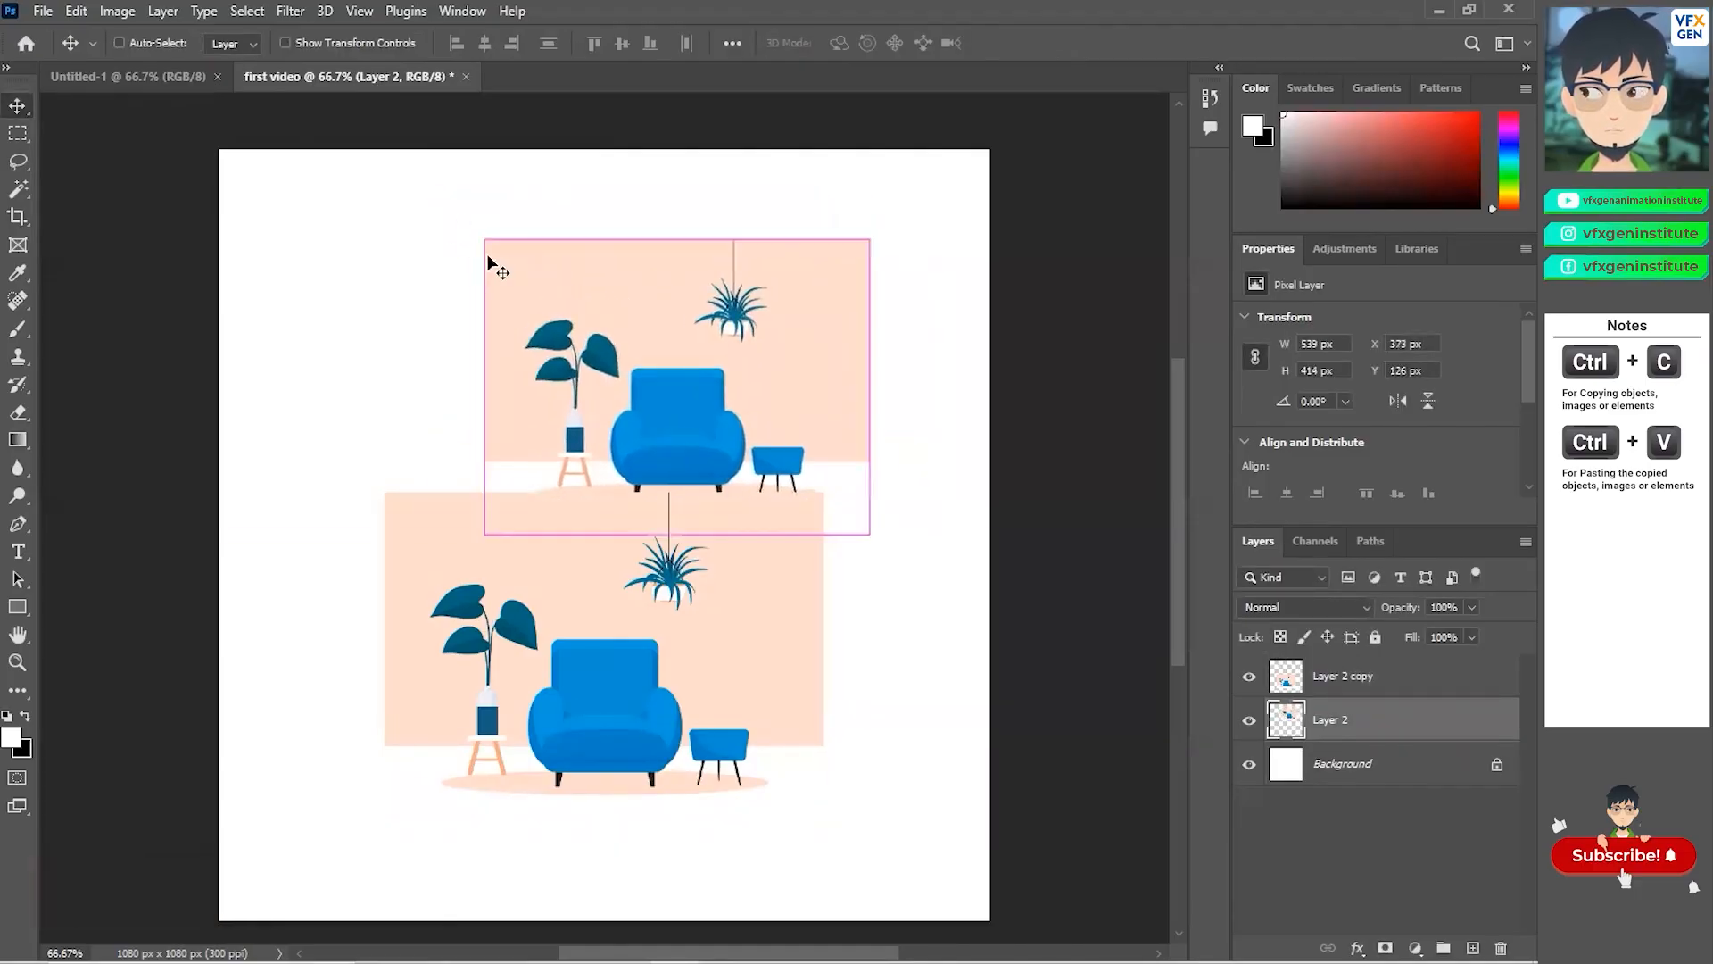
key("ctrl+t")
left_click_drag(485, 241, 605, 331)
left_click(1056, 43)
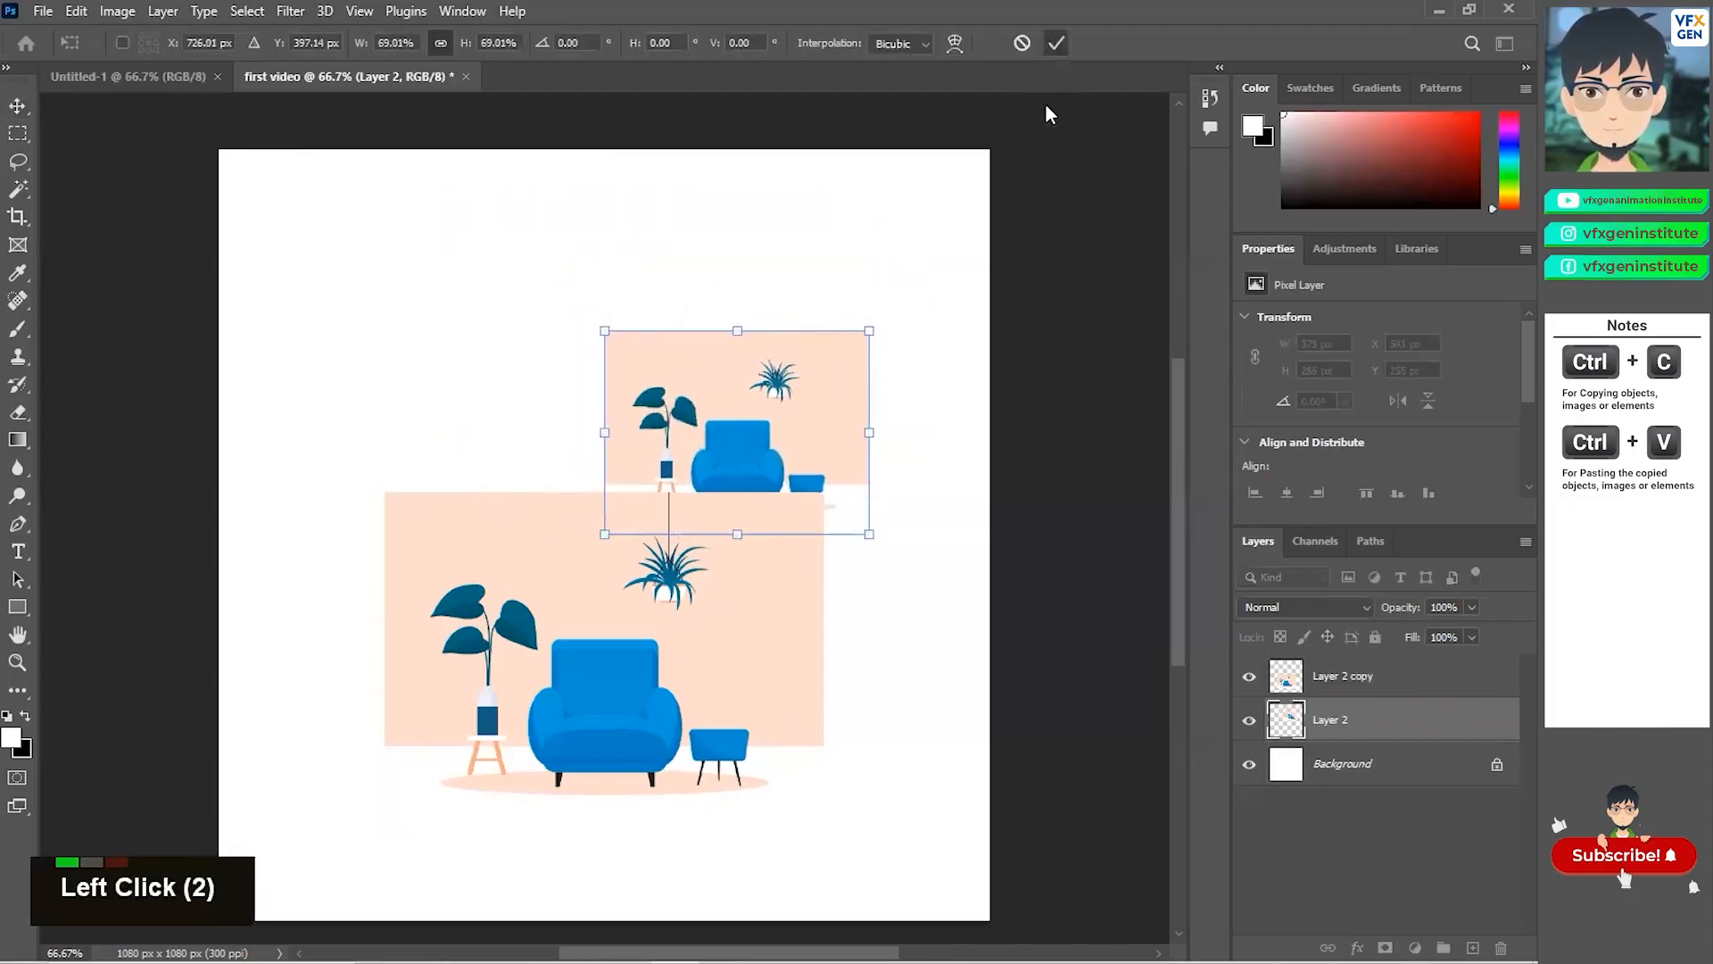
left_click_drag(719, 412, 702, 305)
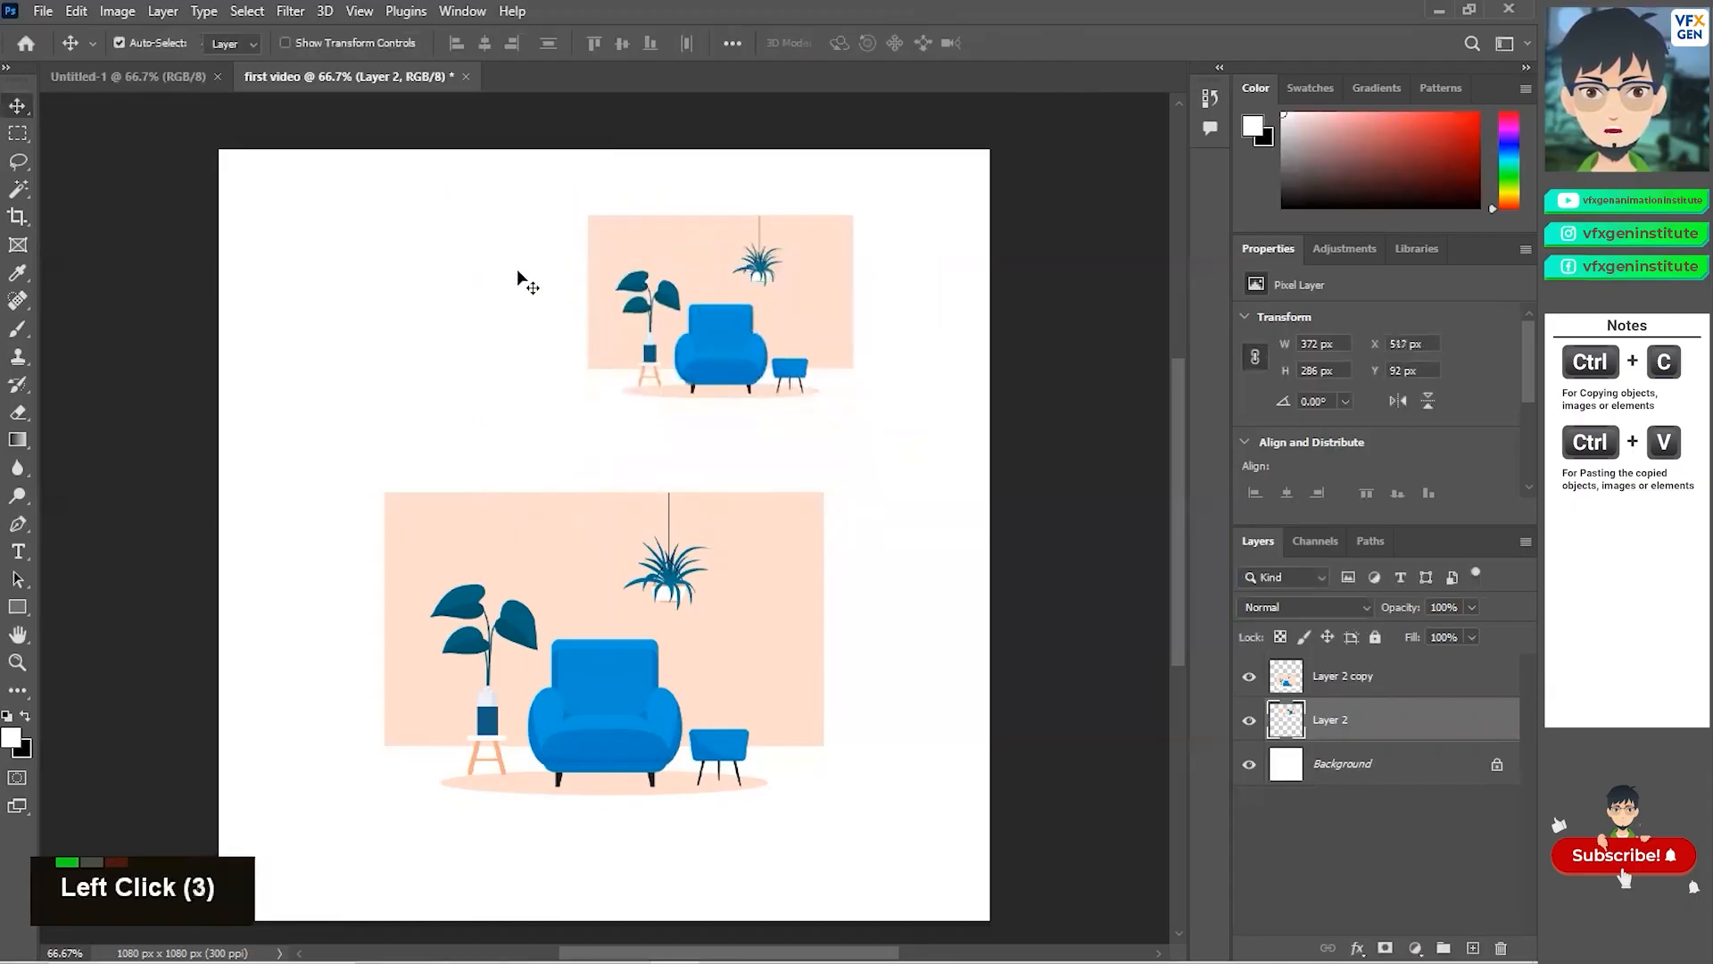
Turn Show Transform Controls back on, and move the small picture to the canvas's upper-left corner and the large one up and right.
left_click(285, 43)
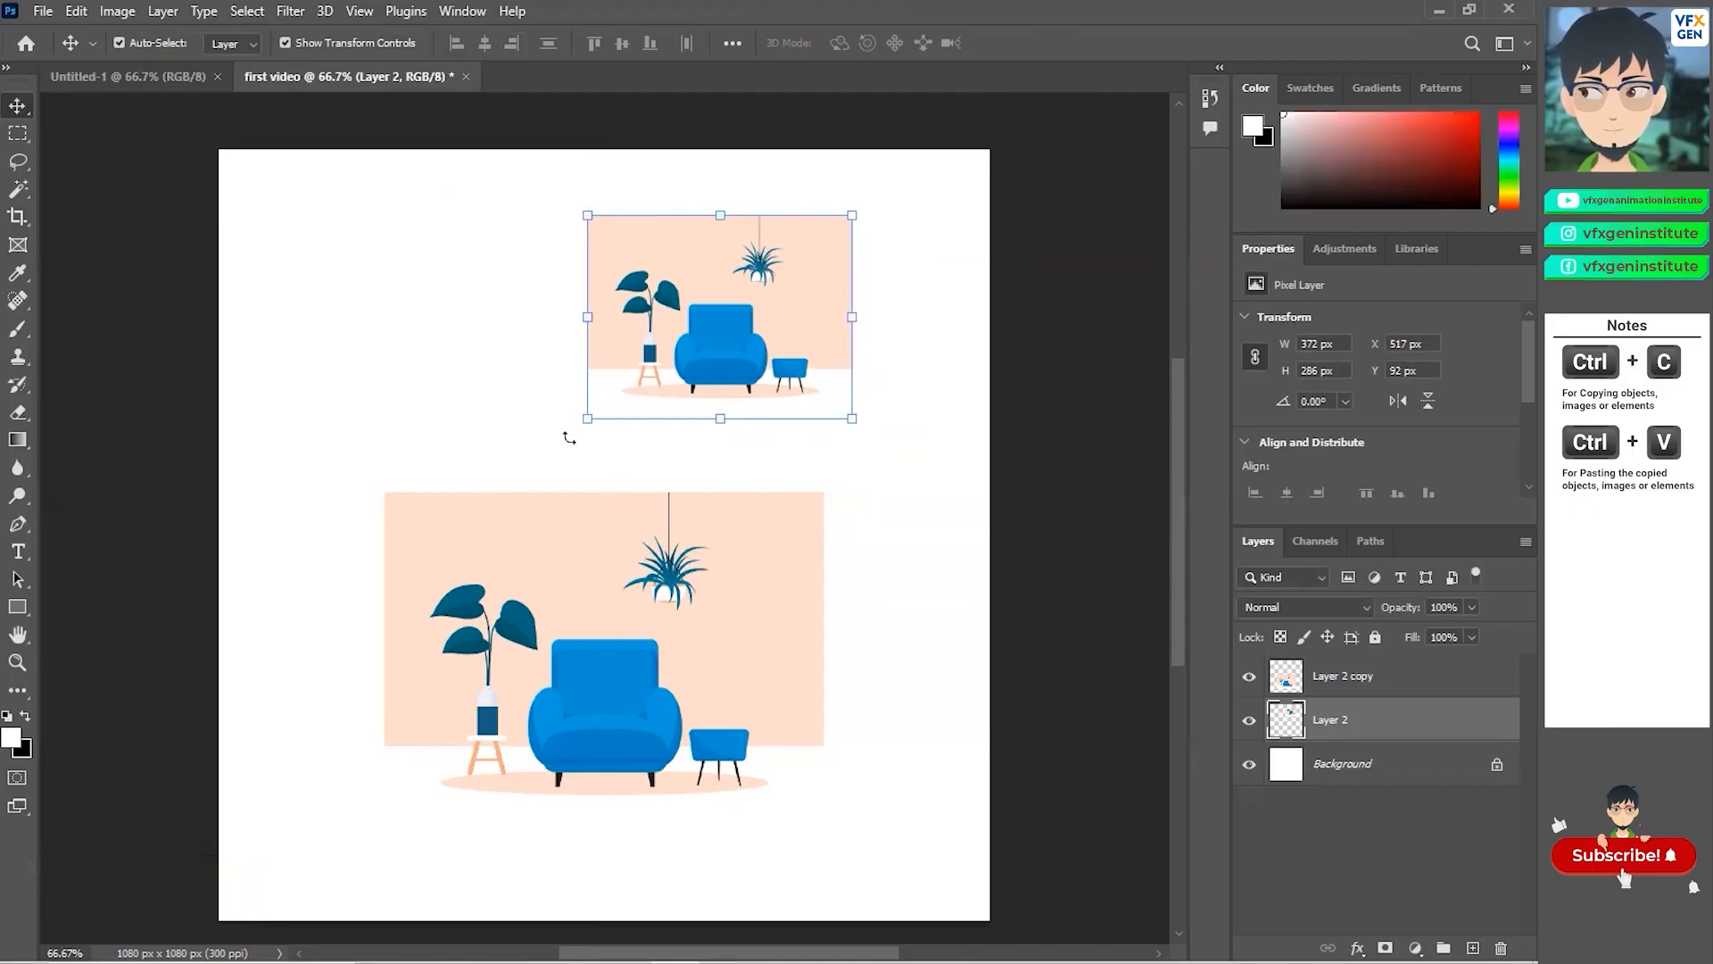
left_click_drag(638, 390, 314, 368)
left_click_drag(585, 566, 706, 442)
left_click(498, 751)
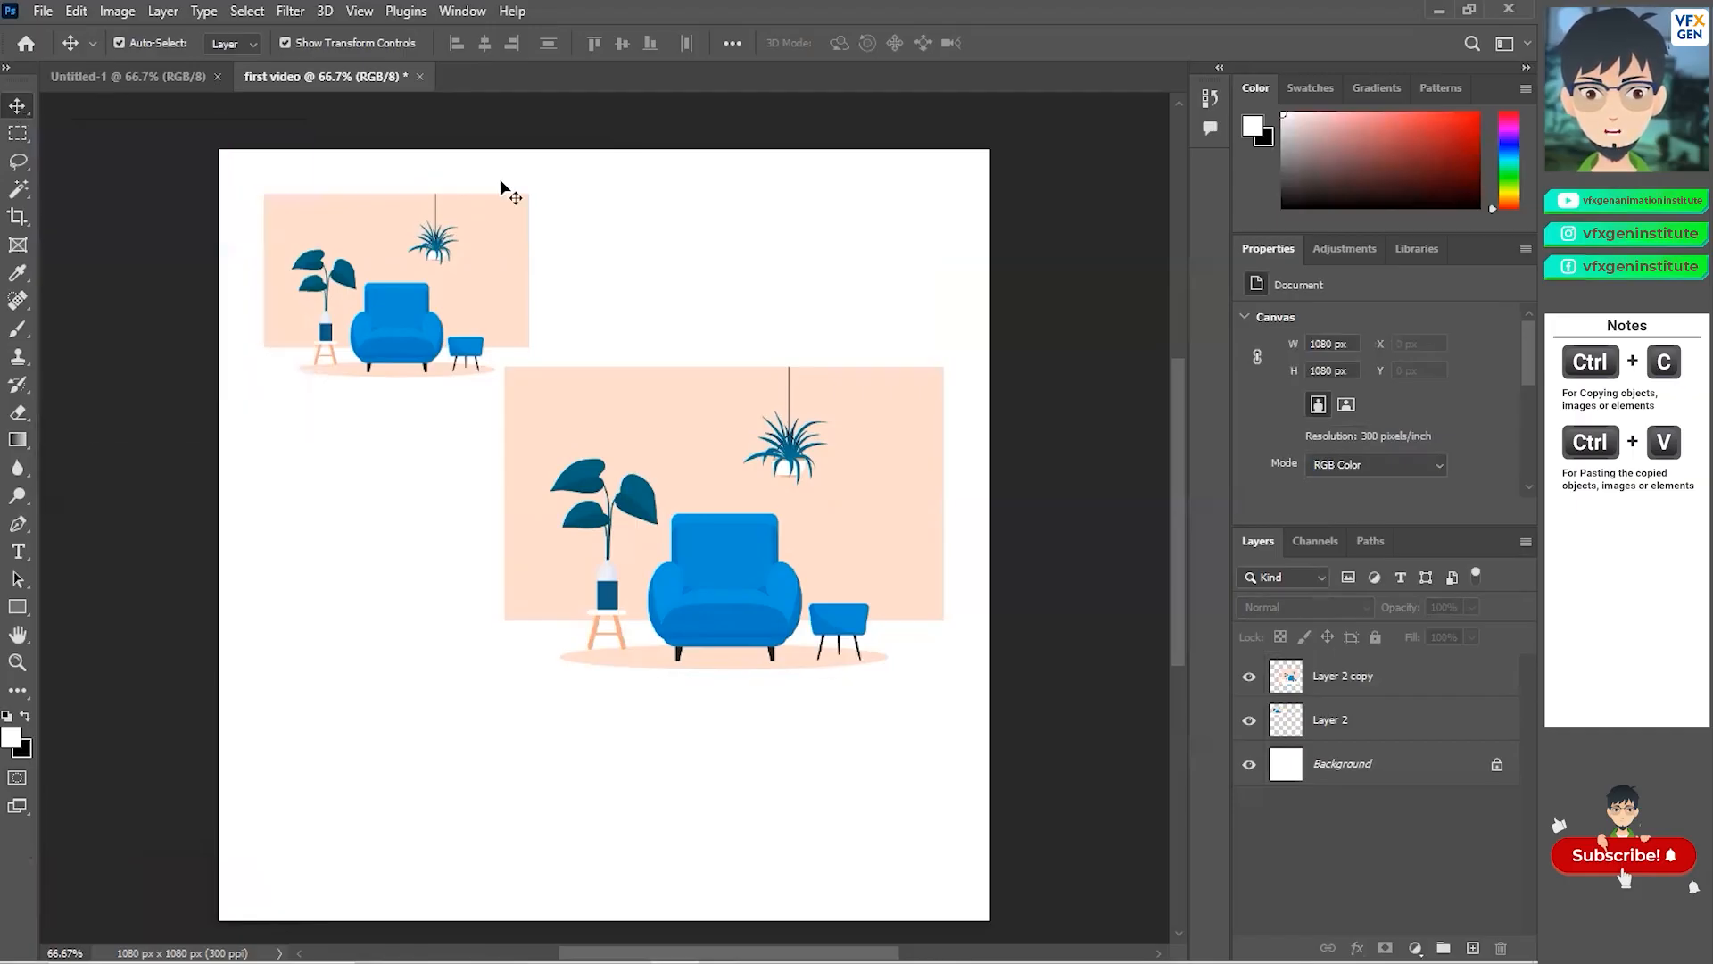
left_click(599, 252)
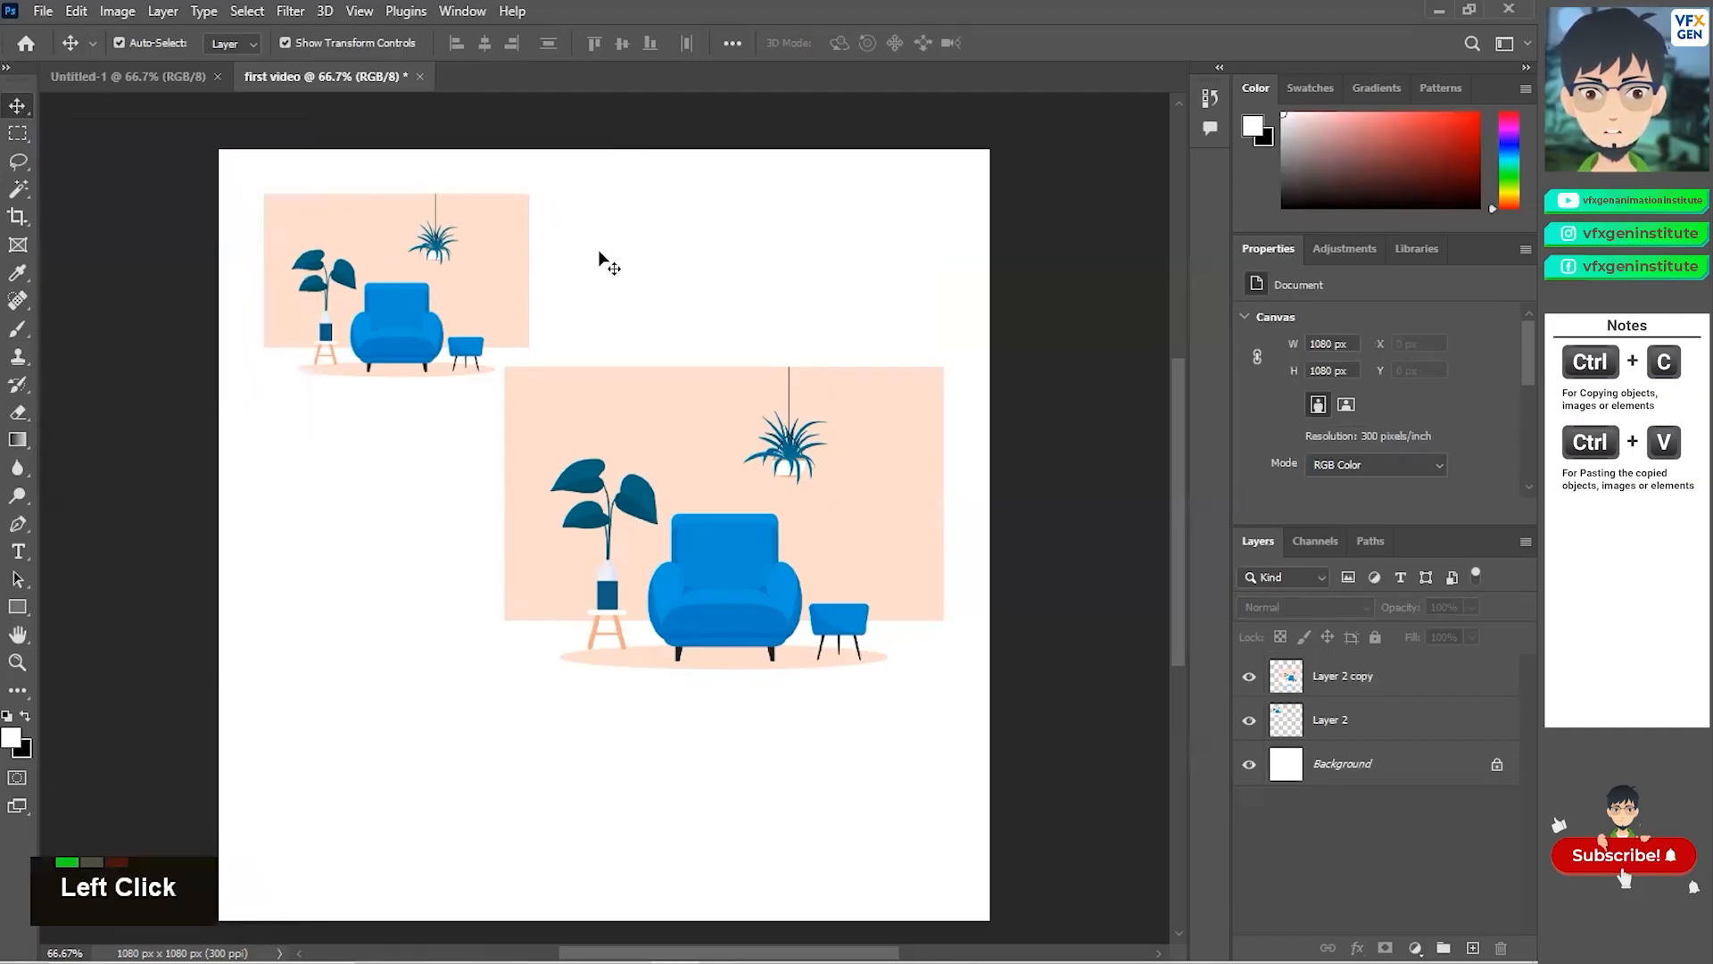
right_click(21, 110)
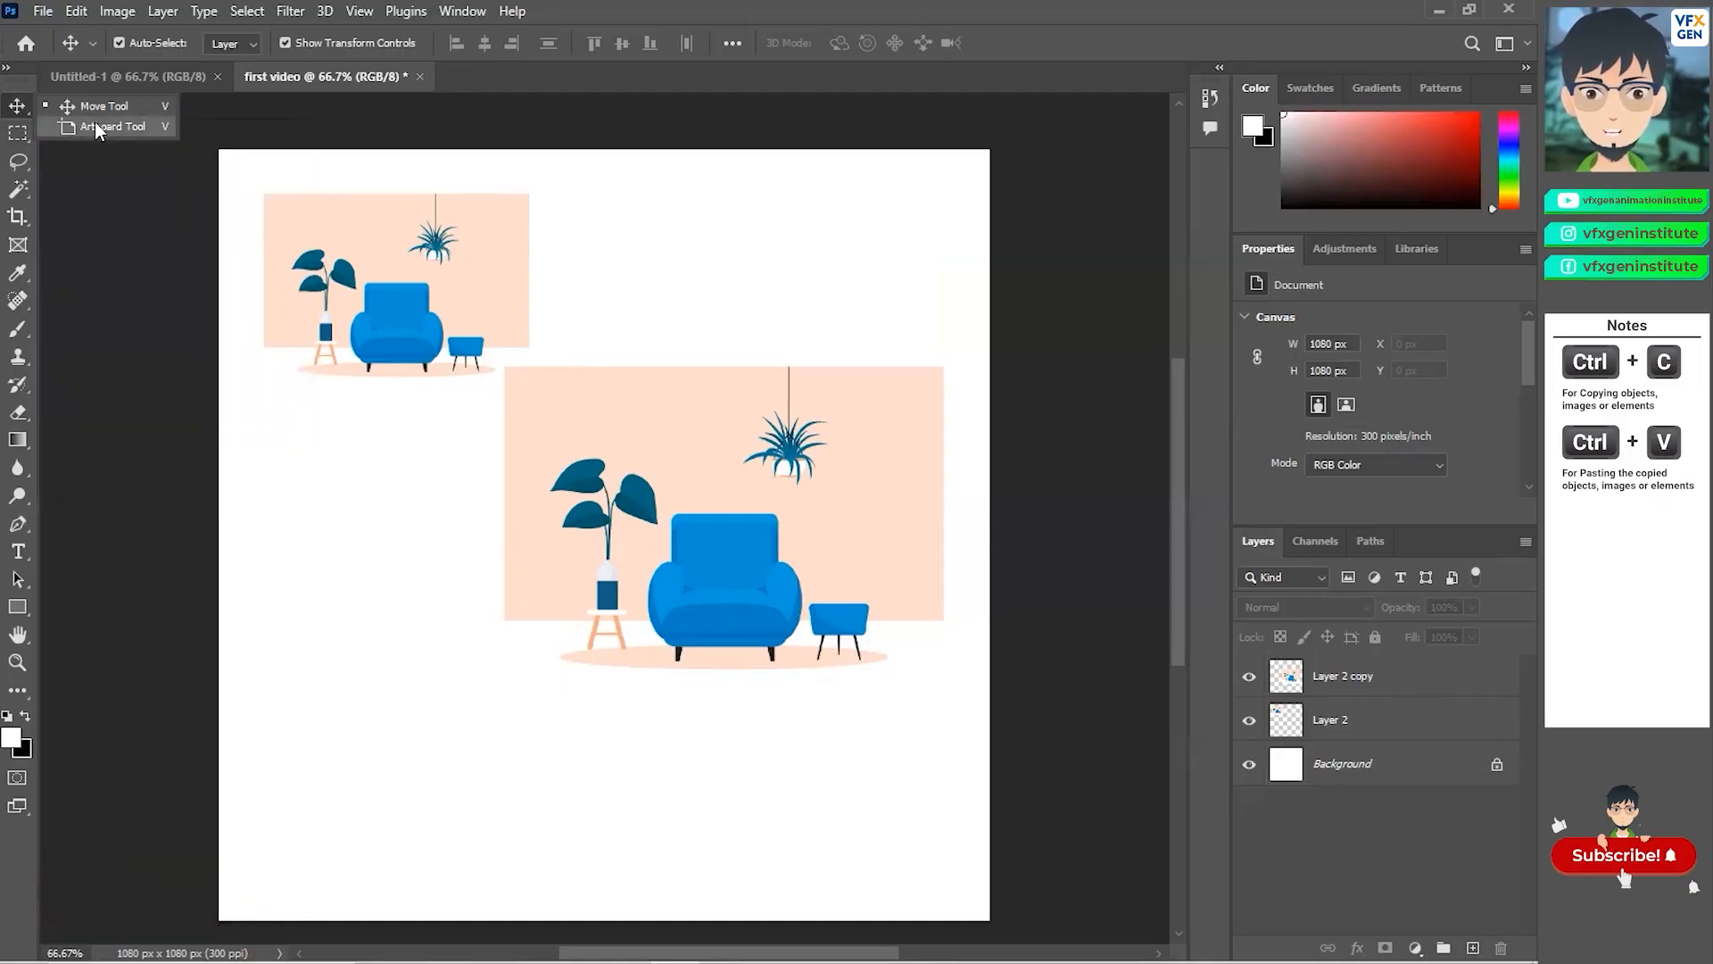
left_click(89, 106)
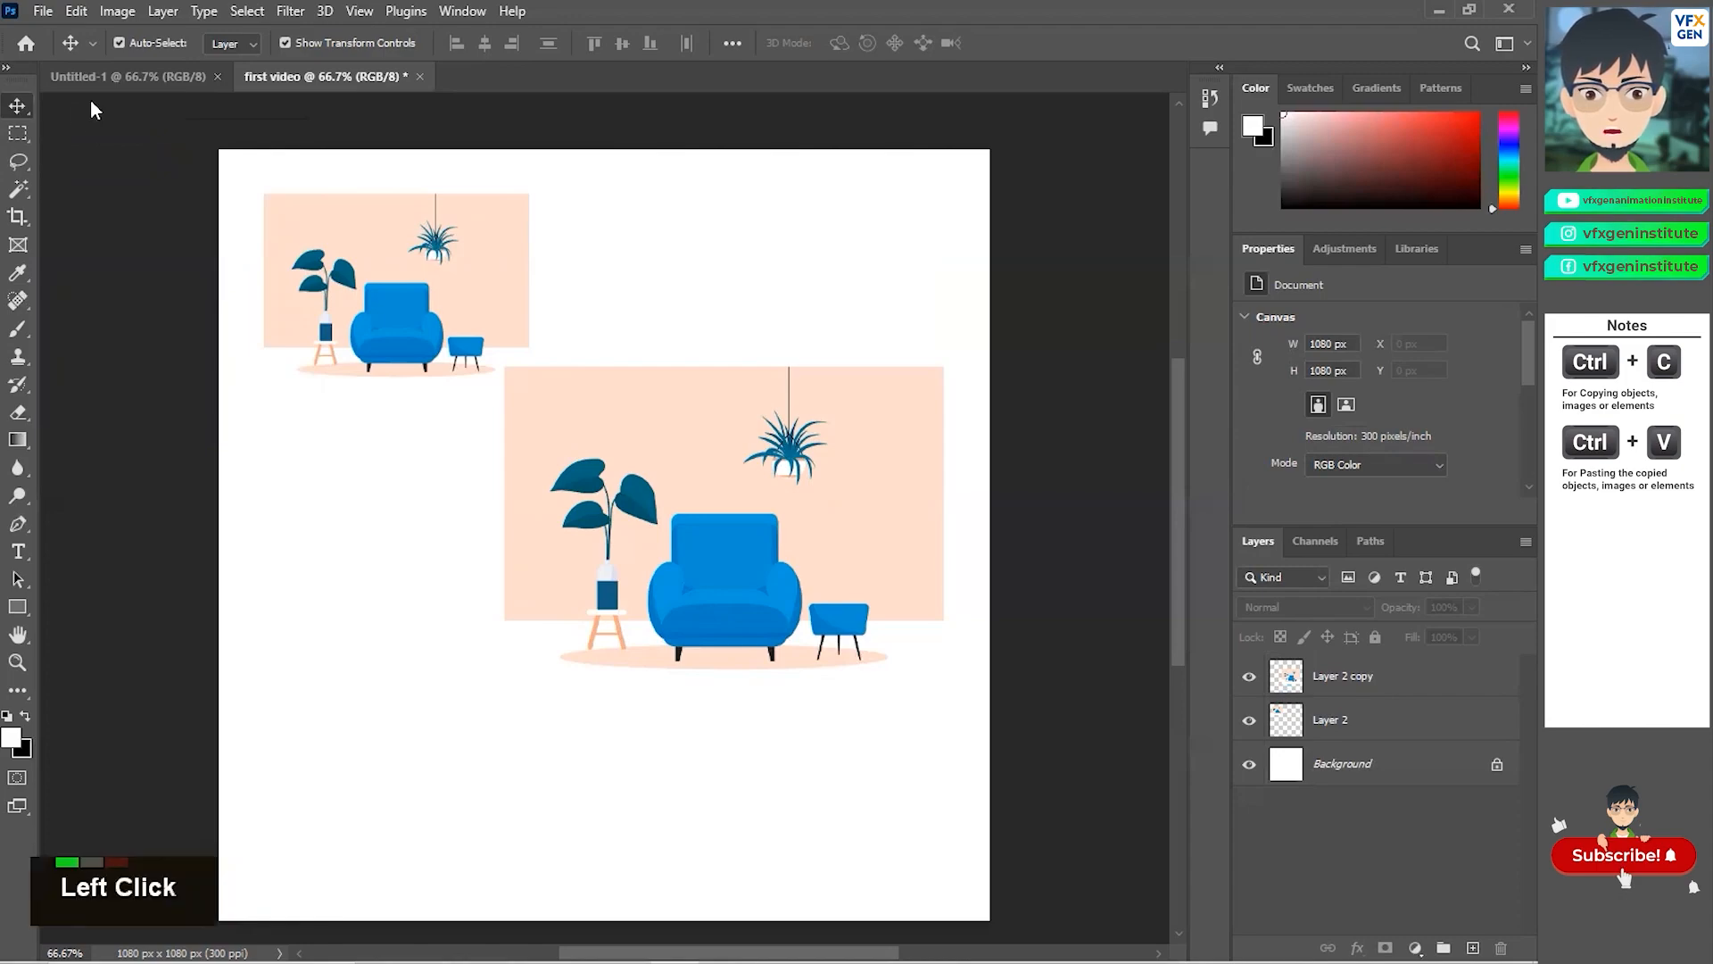
right_click(20, 137)
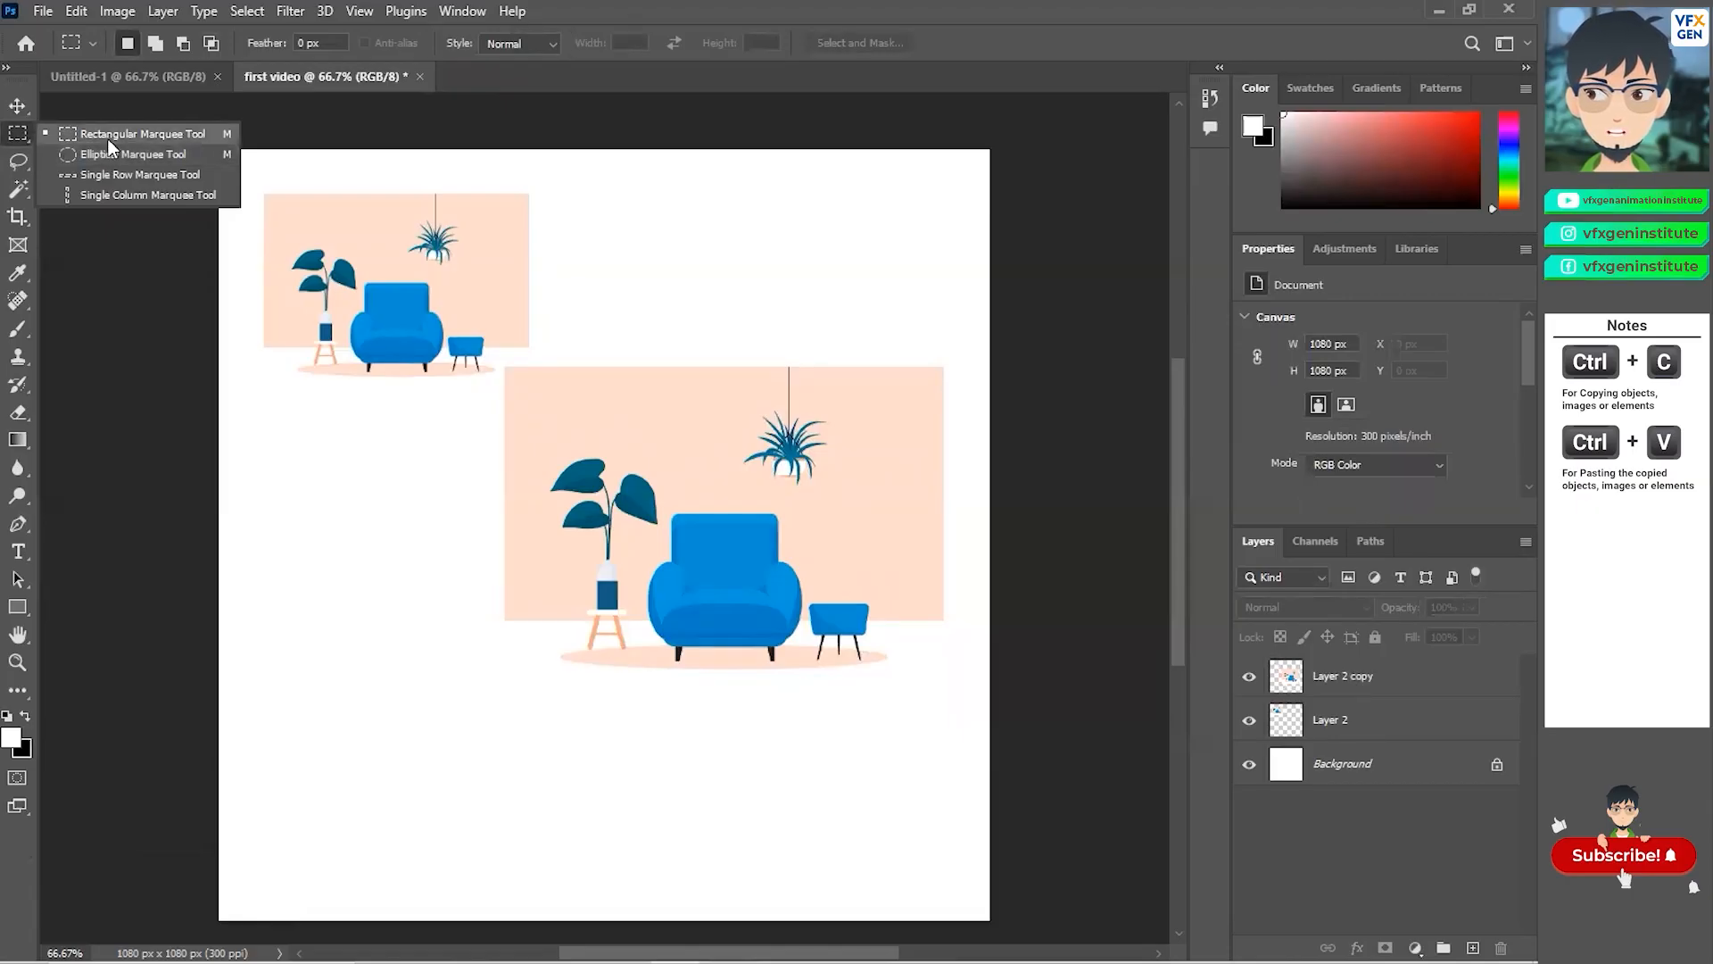
Select the small sofa picture with the Move tool and delete its layer.
left_click(17, 108)
left_click(492, 317)
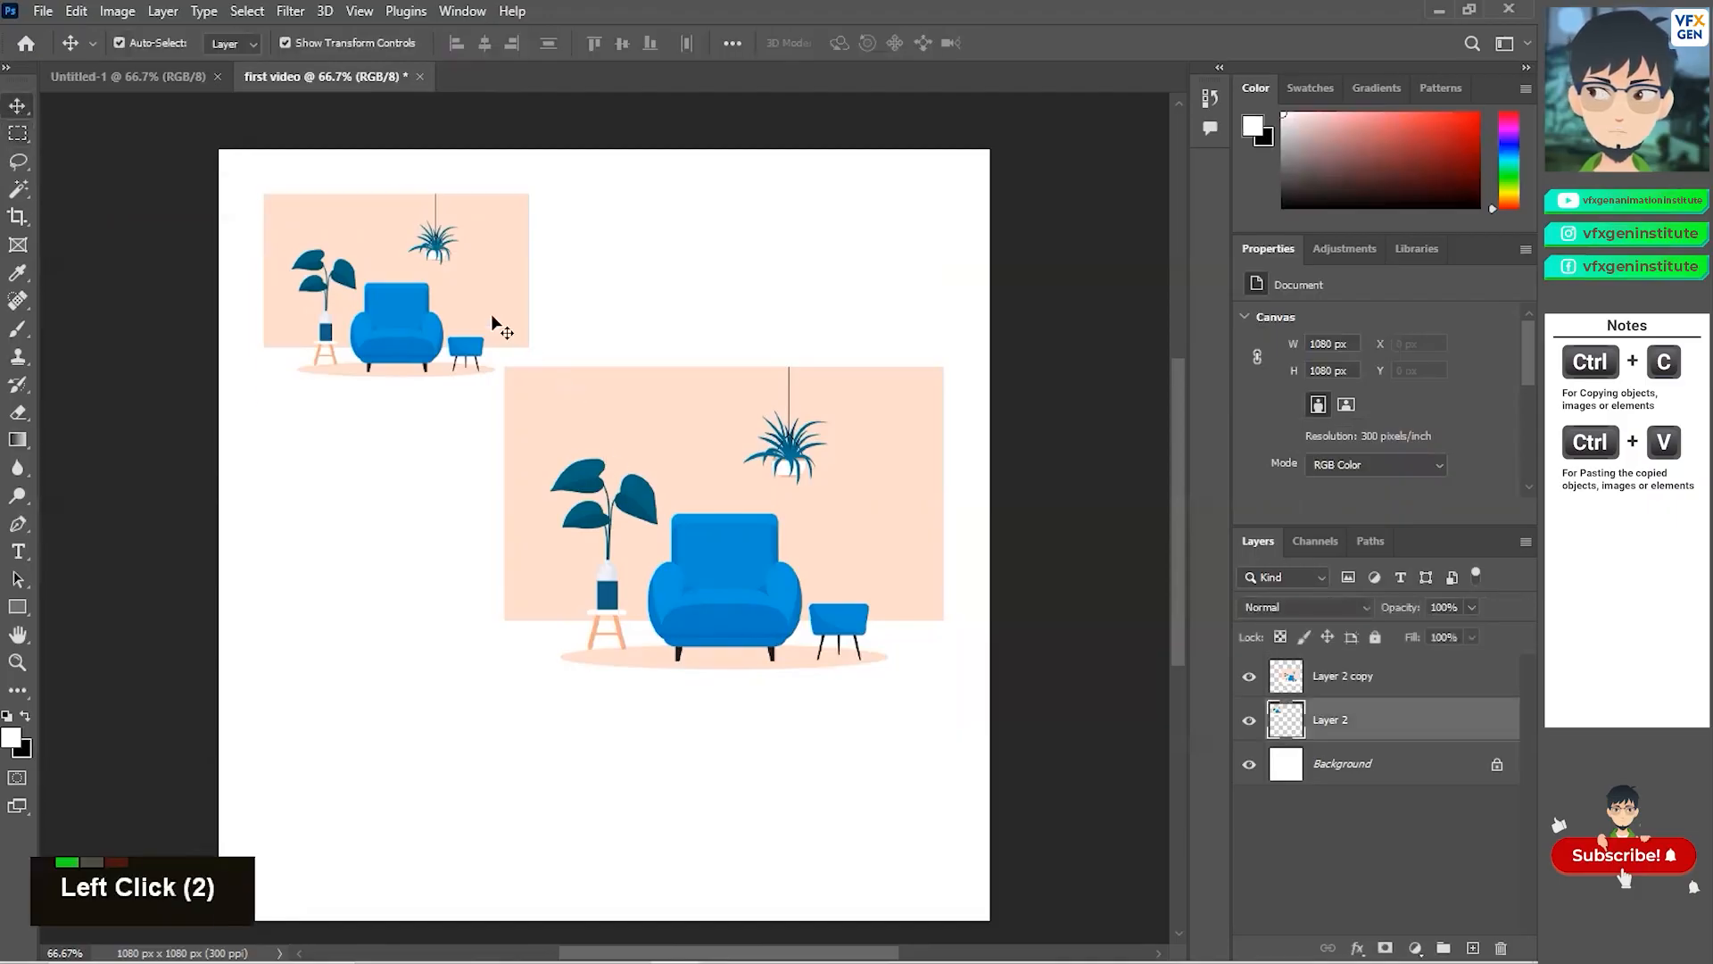
key("Delete")
Enlarge the remaining sofa picture proportionally to about 148% and position it at about X 69, Y 121 px.
left_click_drag(703, 549, 517, 456)
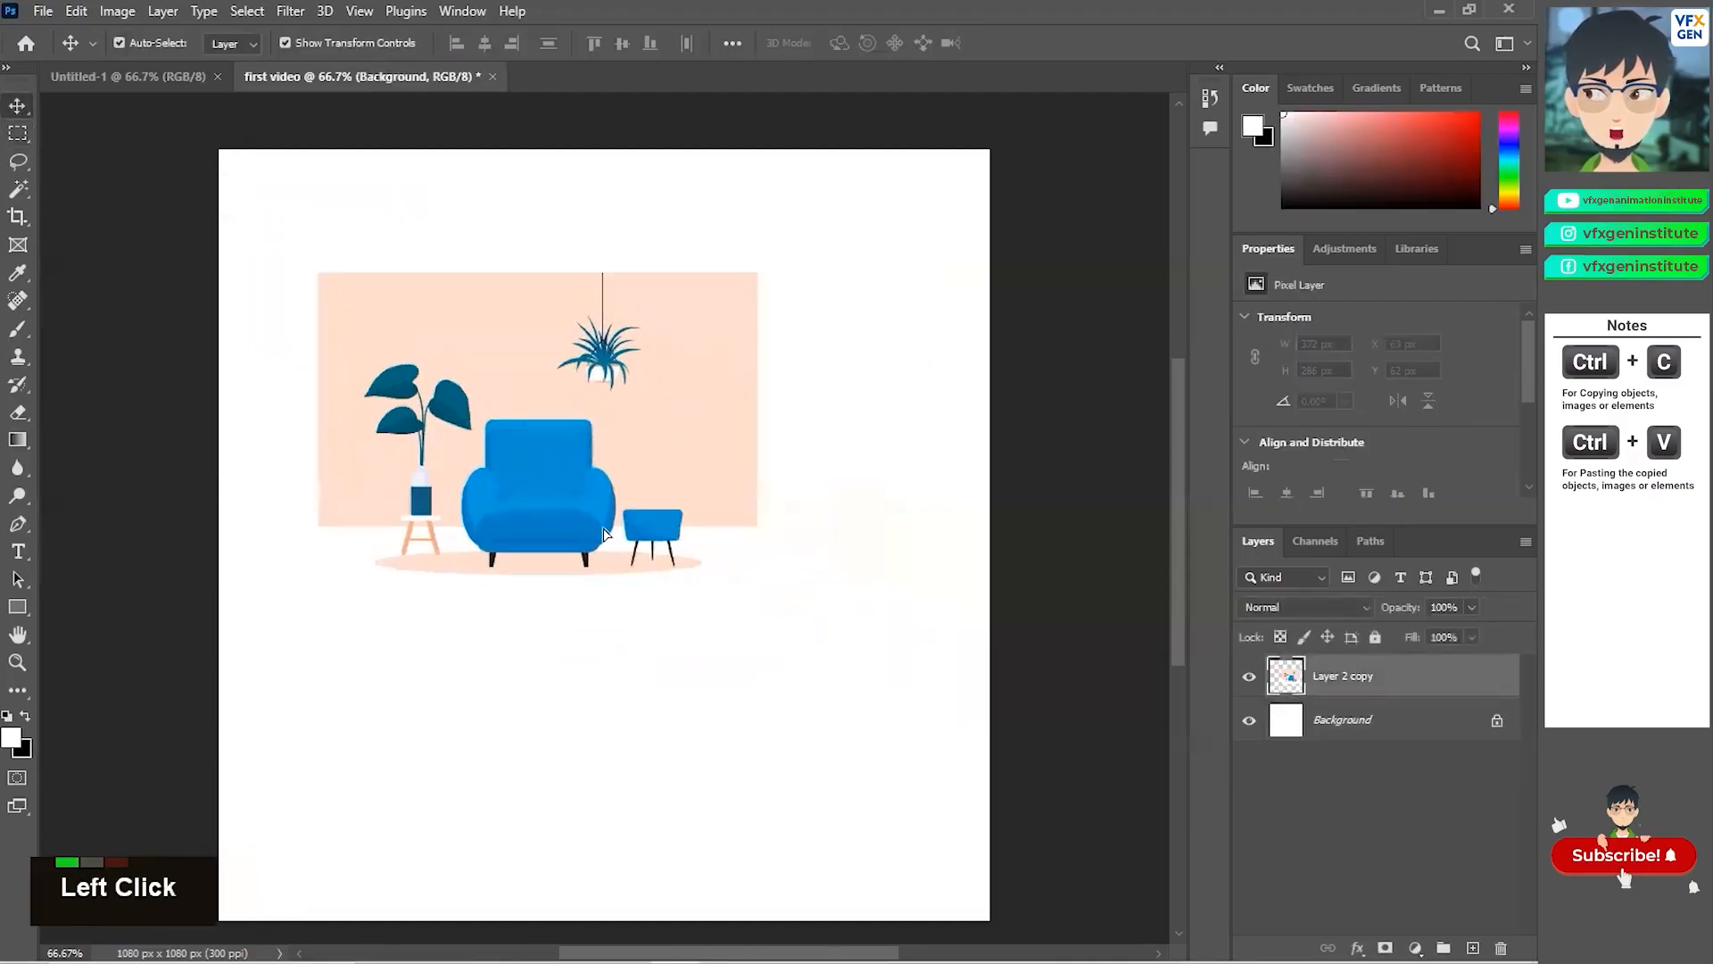
left_click_drag(750, 606, 970, 772)
left_click_drag(794, 630, 737, 585)
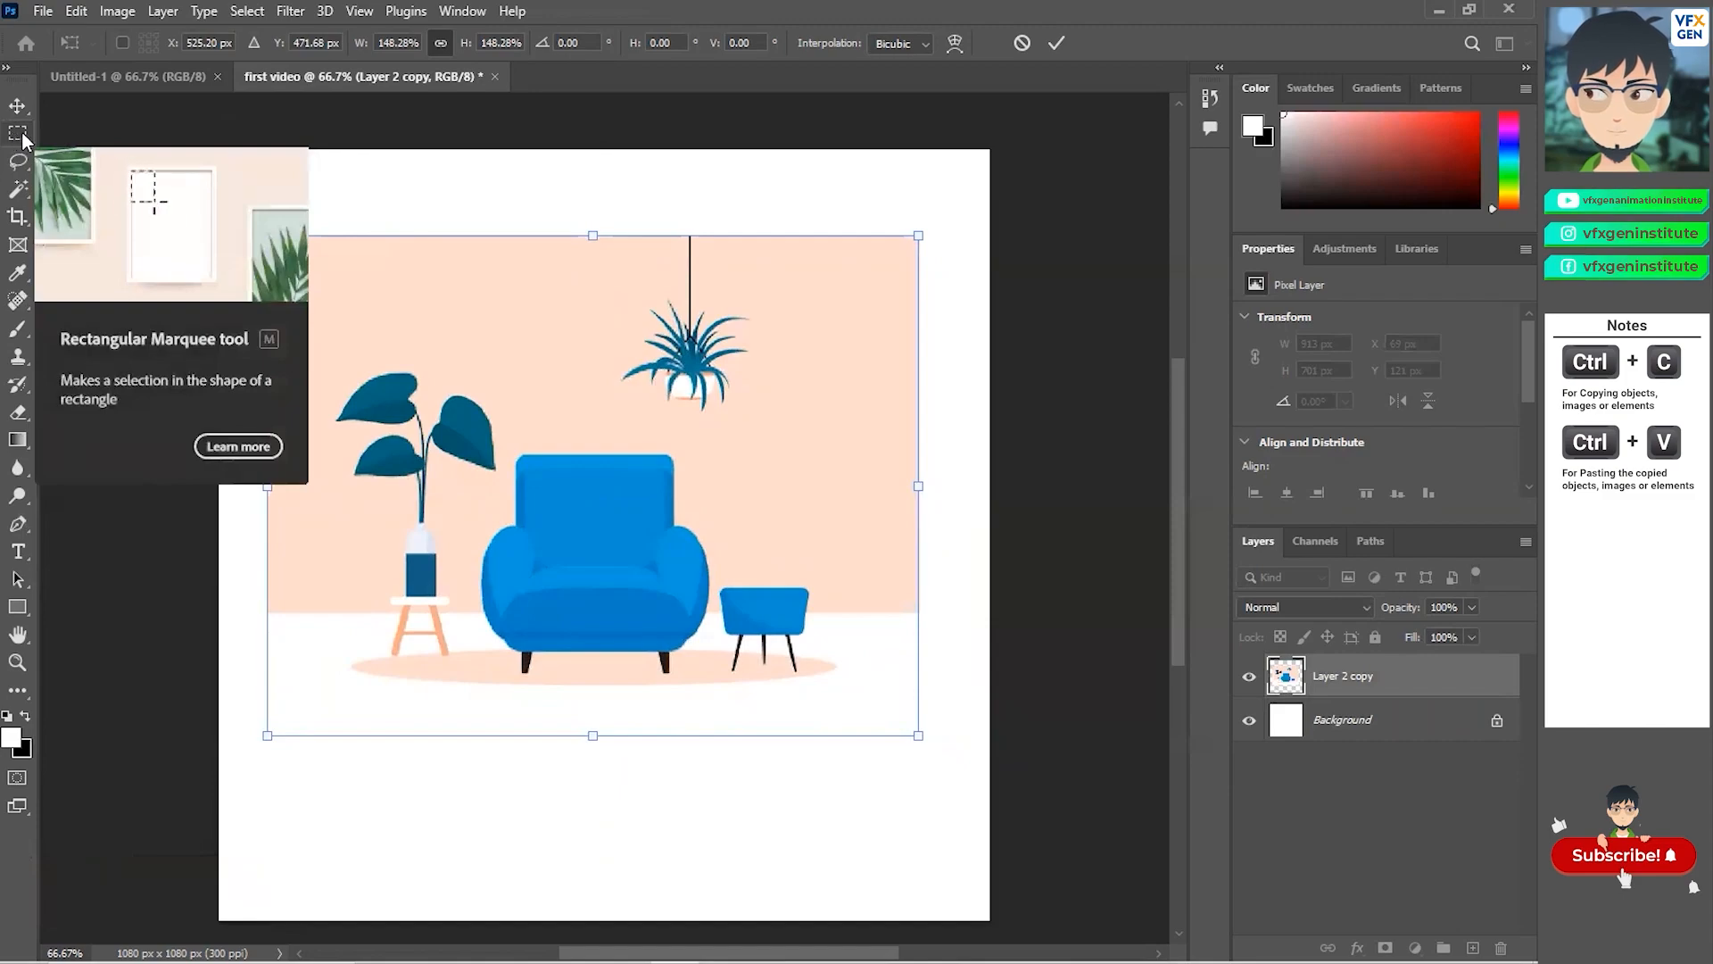
Use the Rectangular Marquee tool to select the stool, and replace that selection with one about 214 × 225 px around the hanging plant.
right_click(18, 136)
left_click(53, 152)
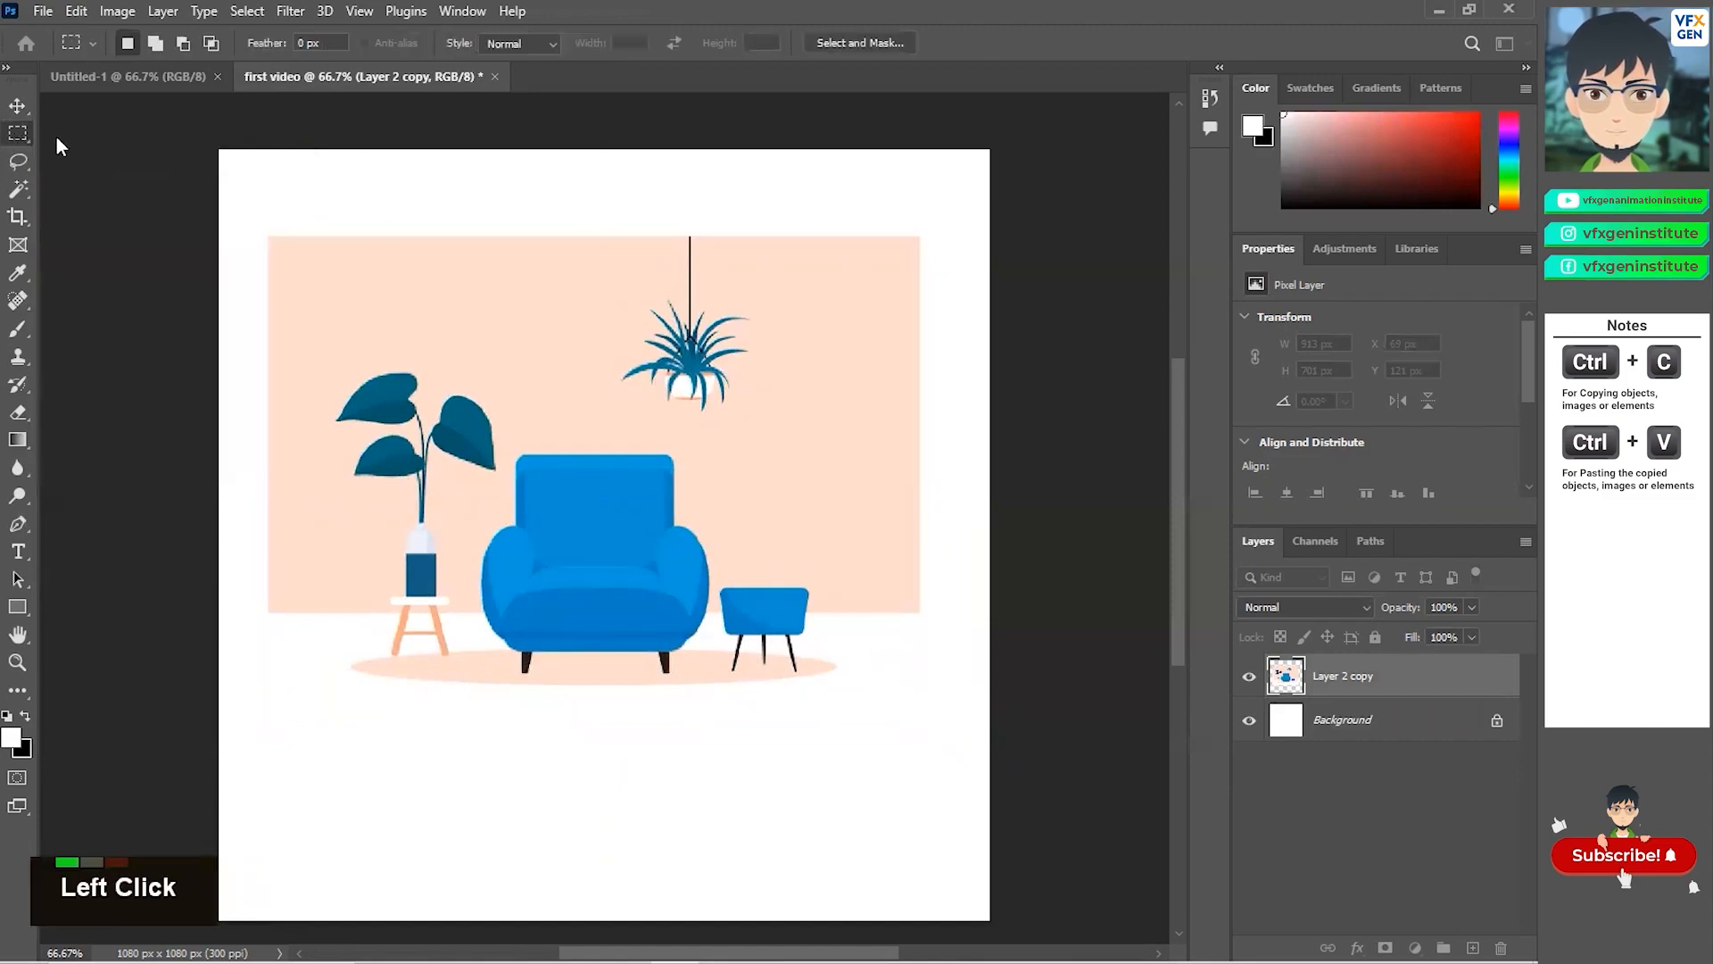
left_click(80, 135)
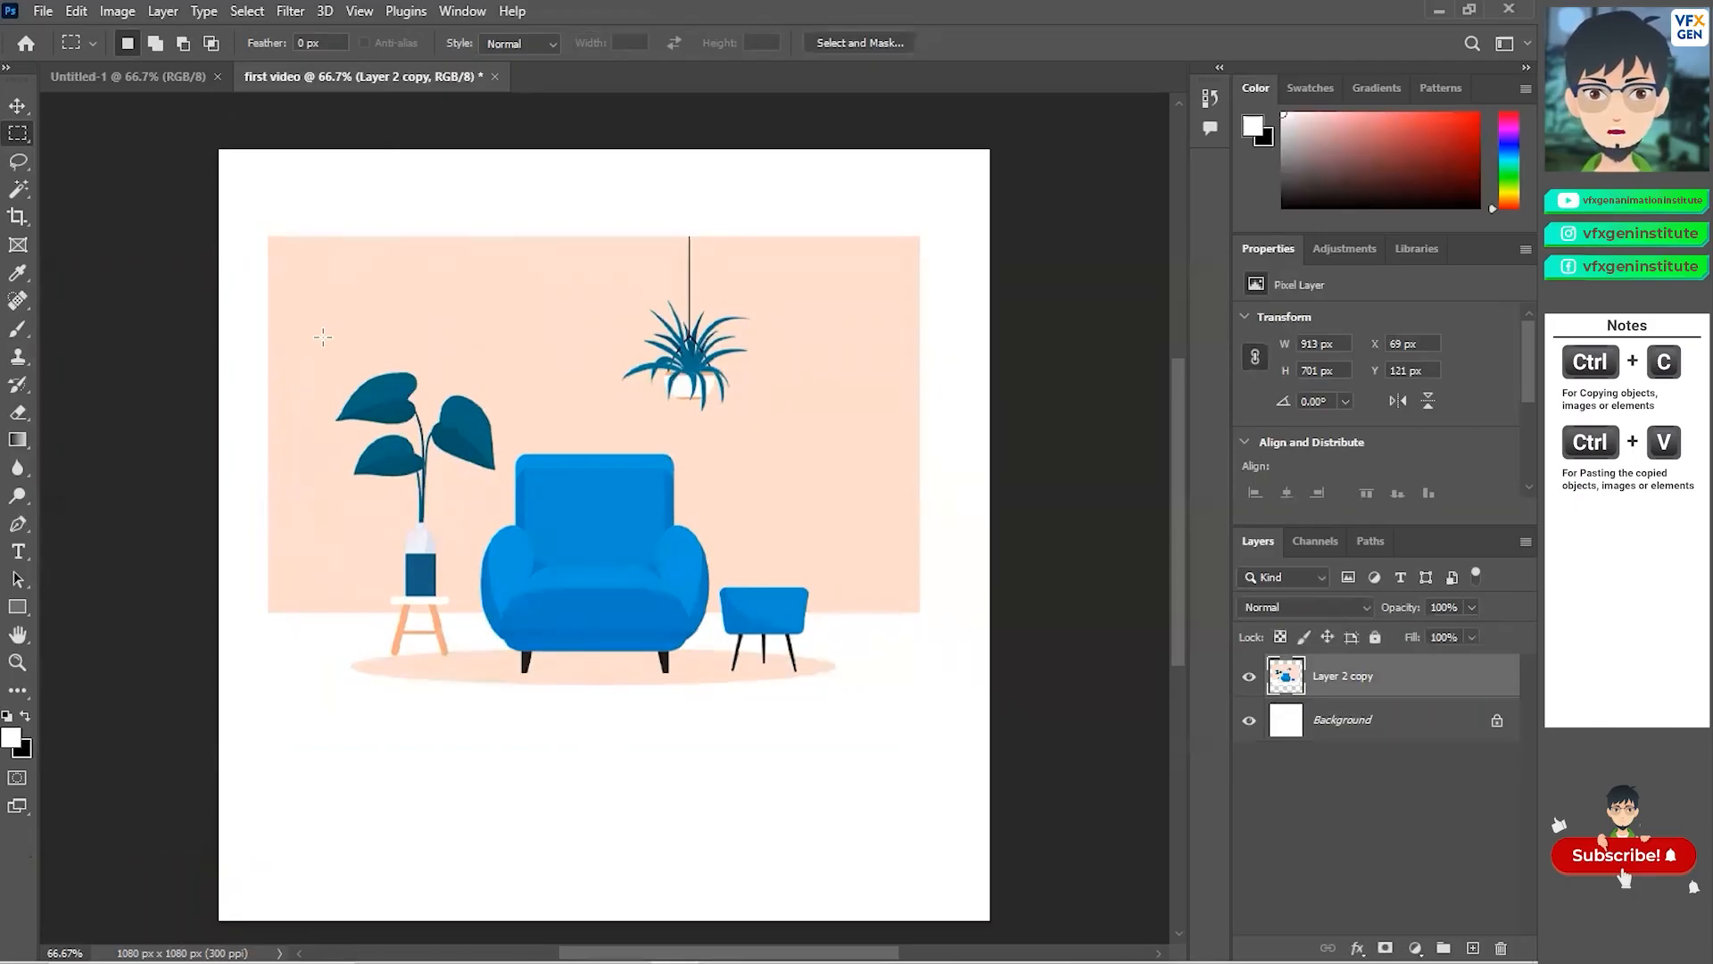
left_click_drag(830, 575, 712, 697)
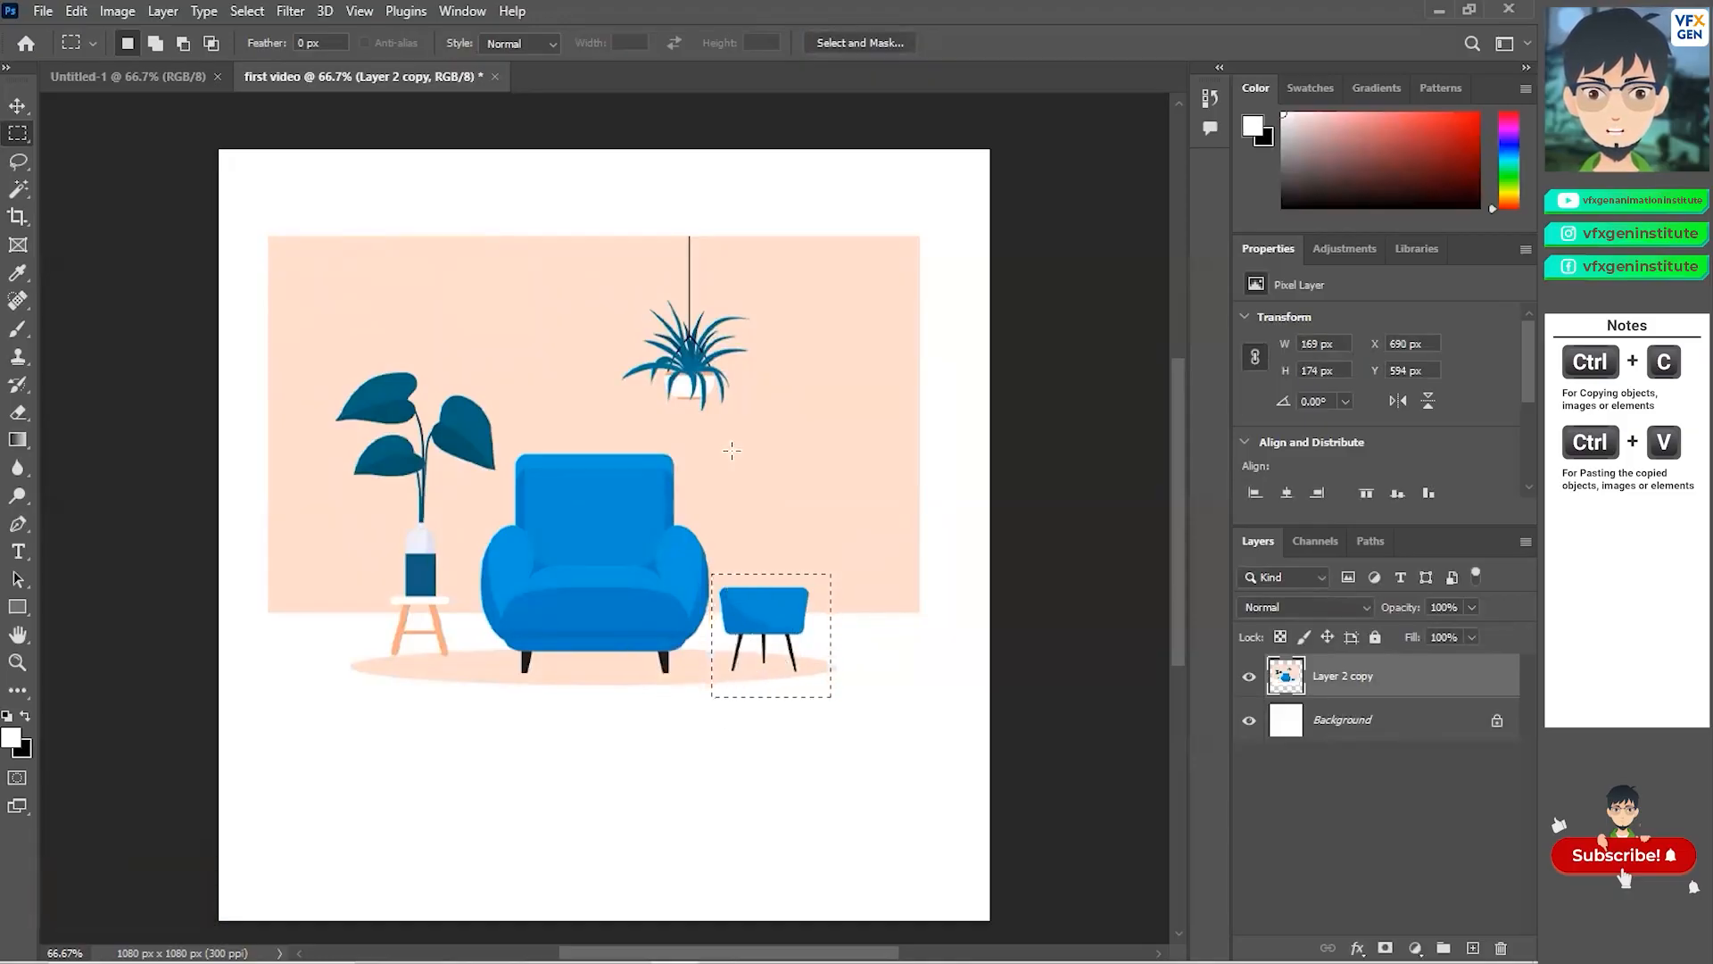
left_click_drag(614, 280, 764, 439)
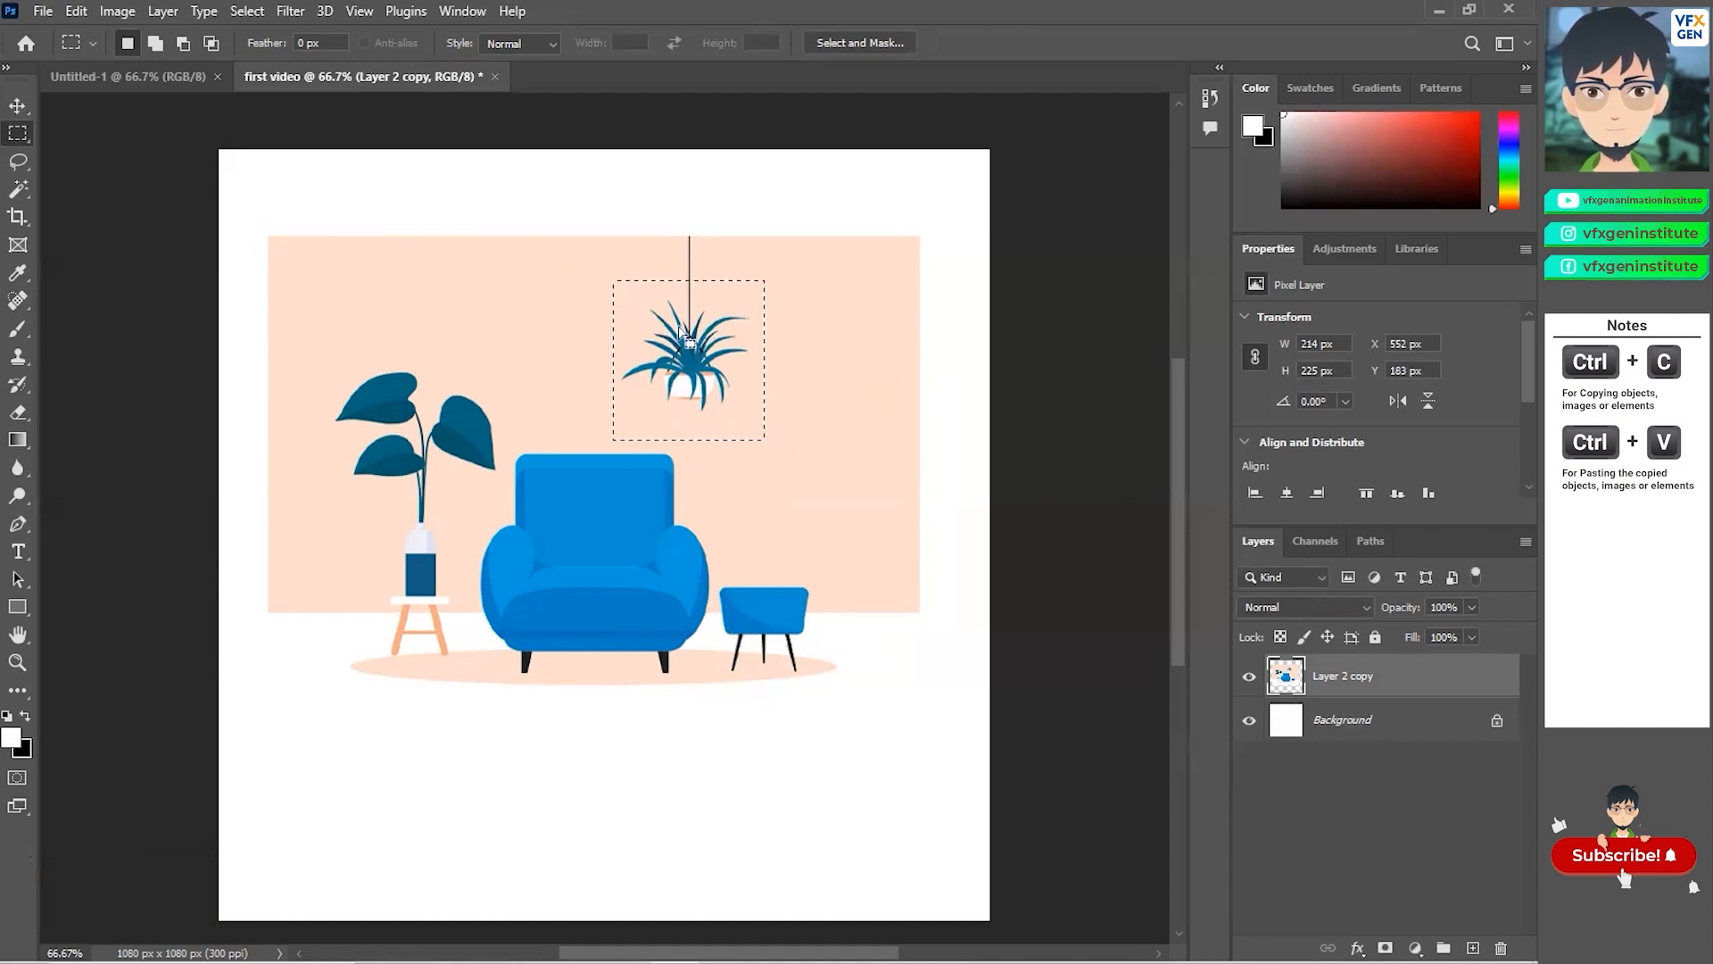
Move the selected hanging plant area to about X 326, Y 116 px, scale it down to about 67%, and apply the transform.
left_click(18, 106)
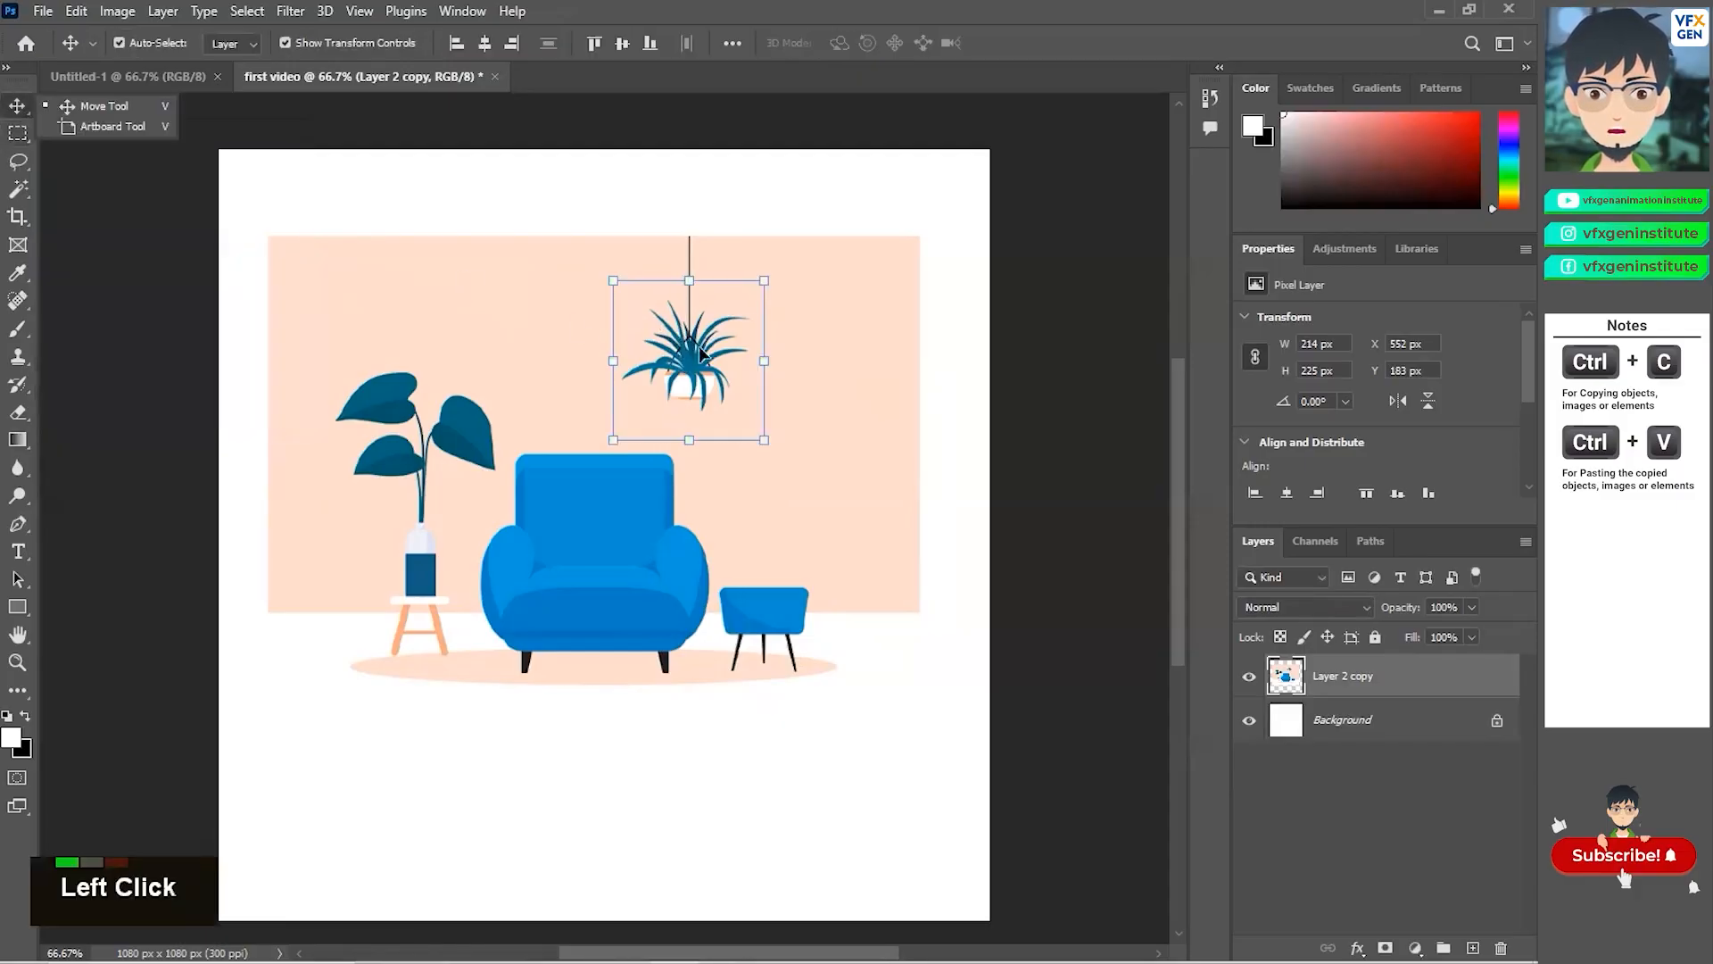
left_click_drag(694, 373, 537, 325)
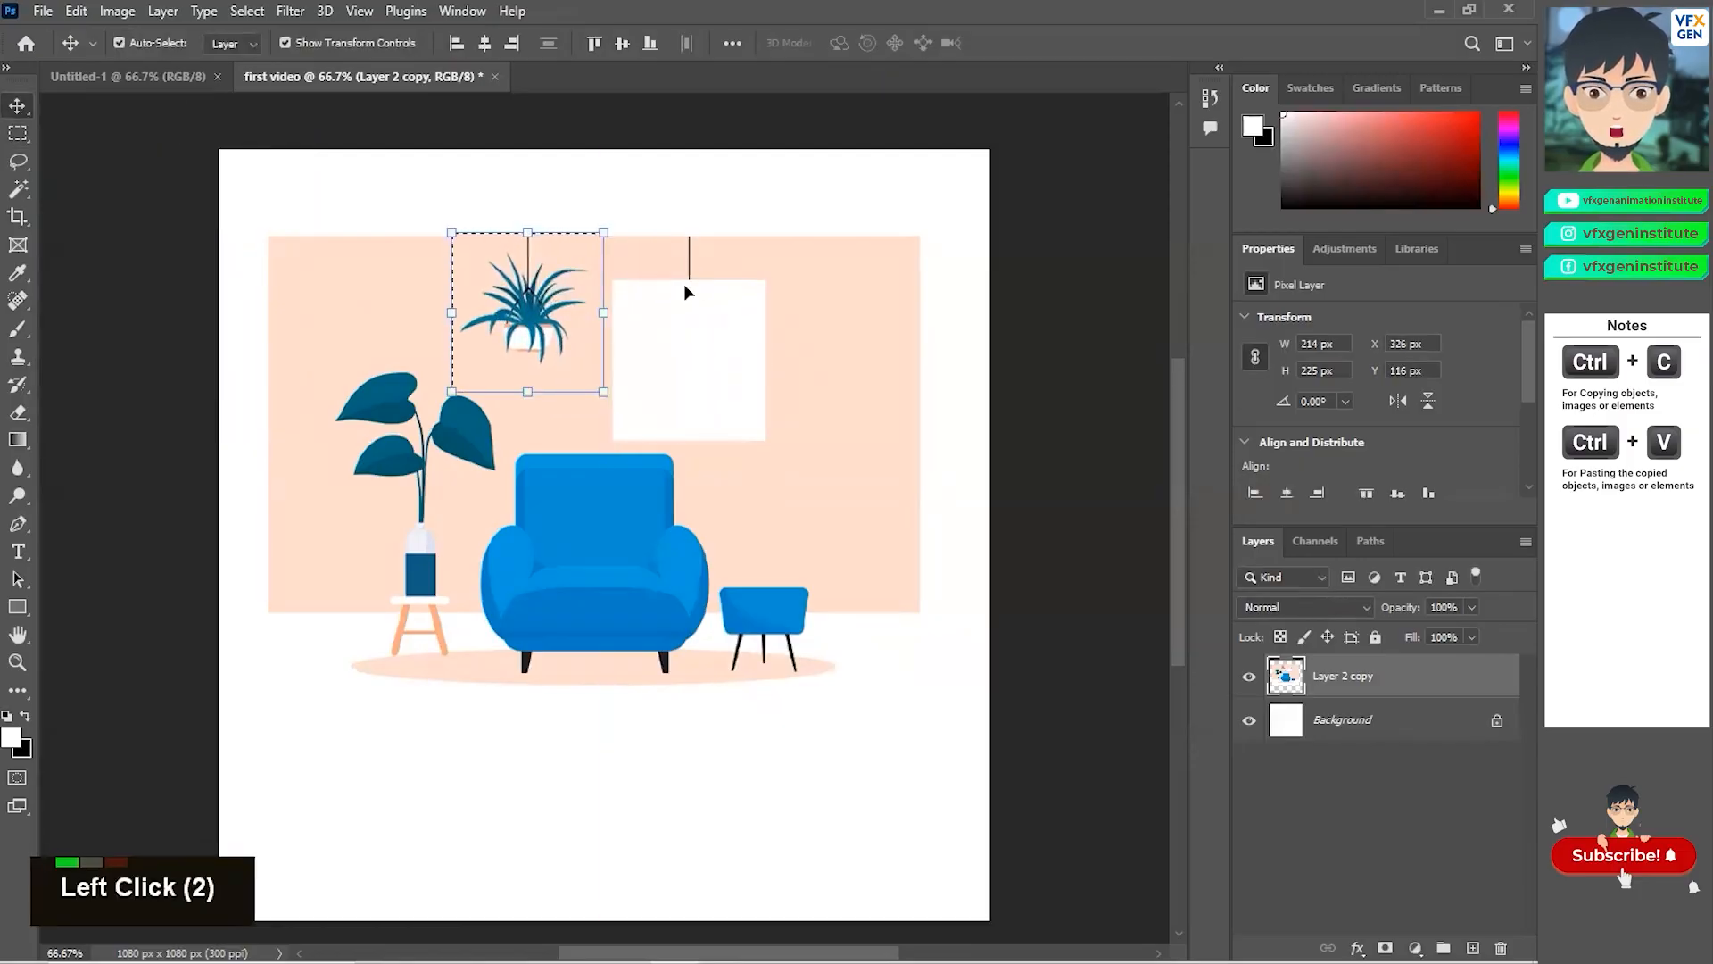
left_click_drag(607, 394, 530, 325)
left_click_drag(508, 286, 514, 291)
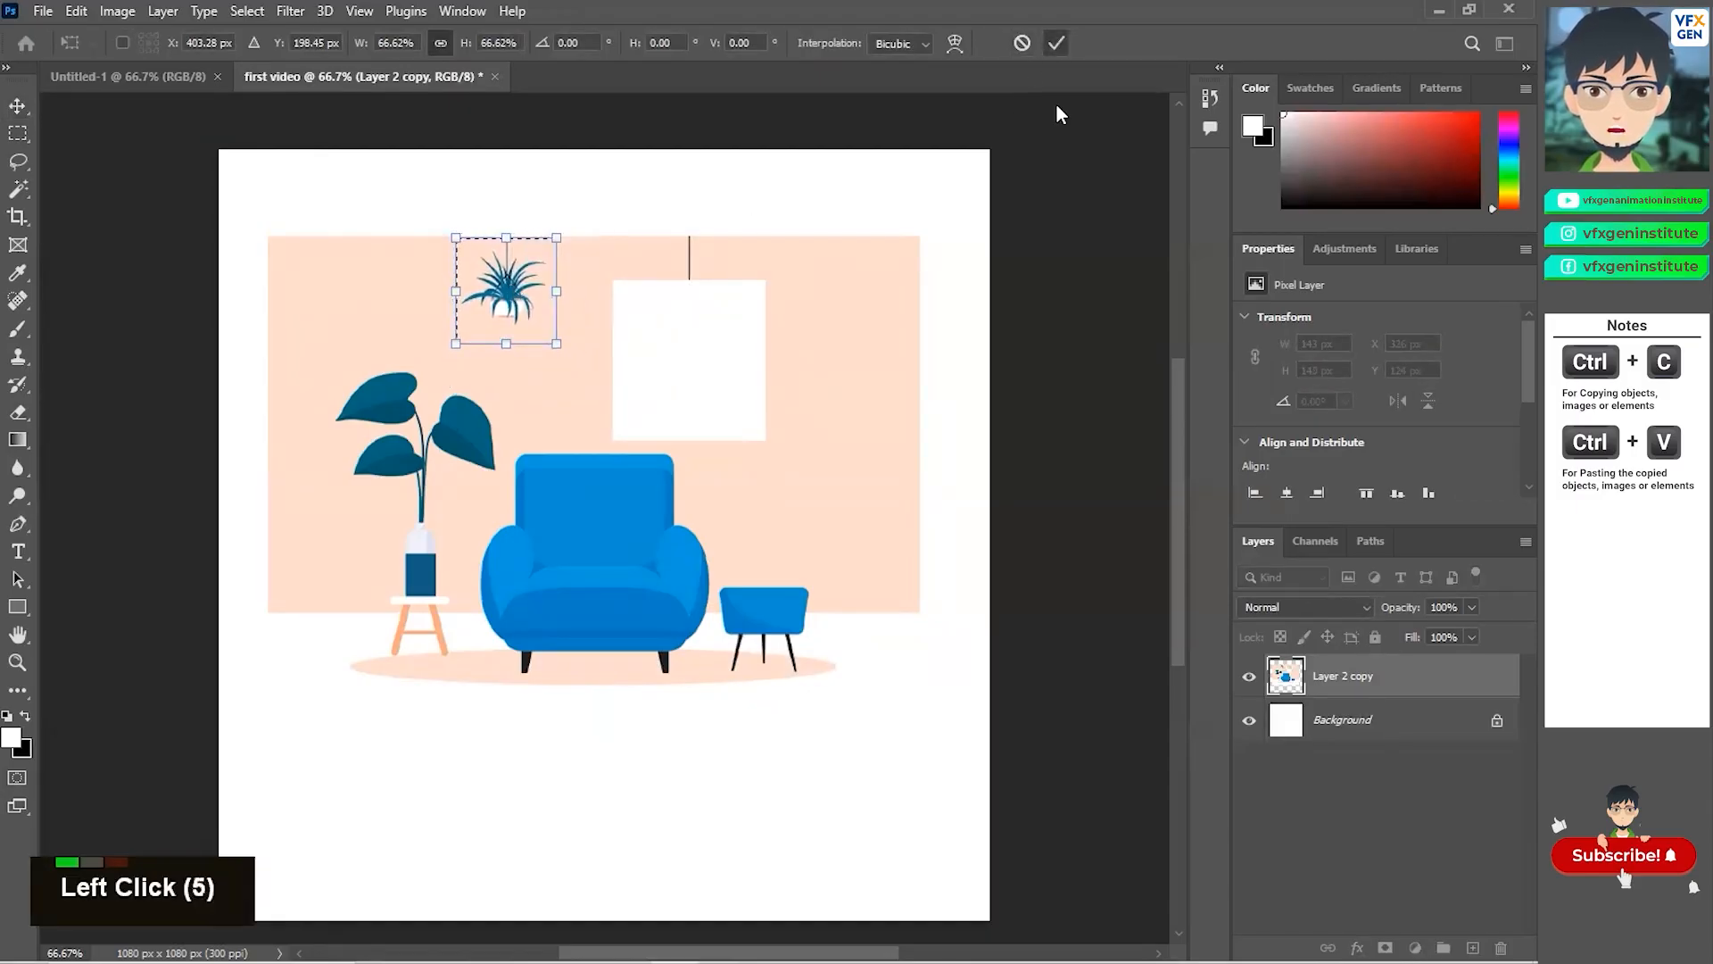
double_click(1036, 223)
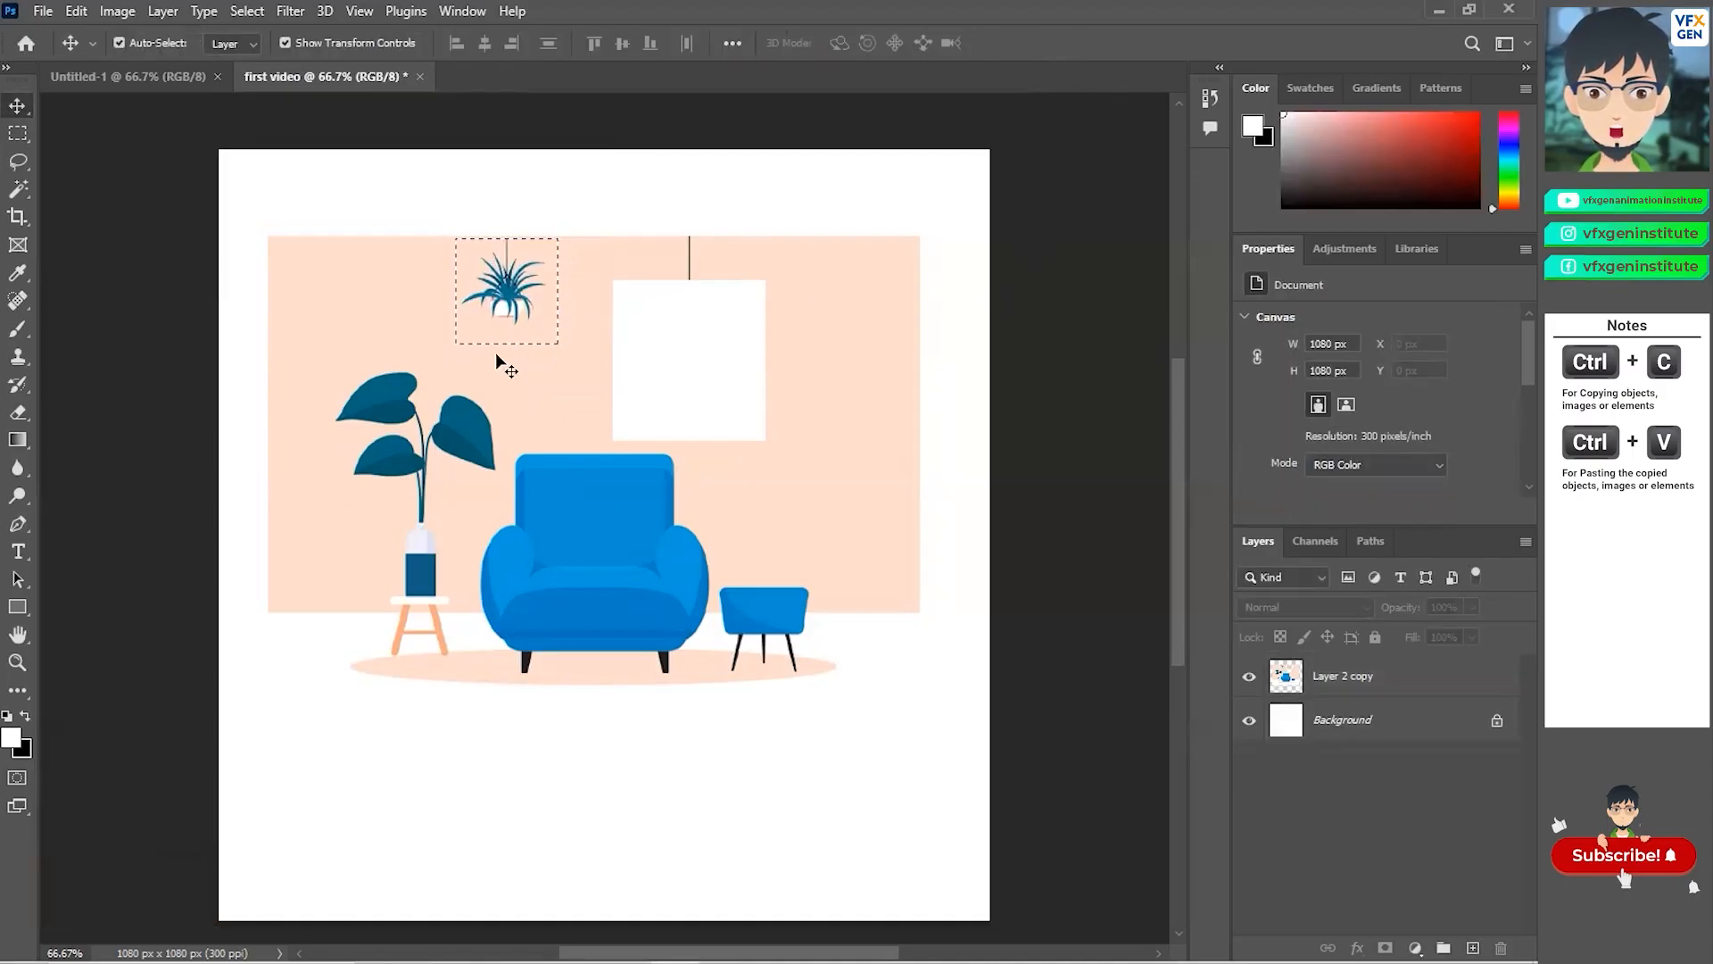
Deselect the plant area, check the Deselect command, and undo the deselection, scaling and move of the hanging plant.
key("ctrl+c")
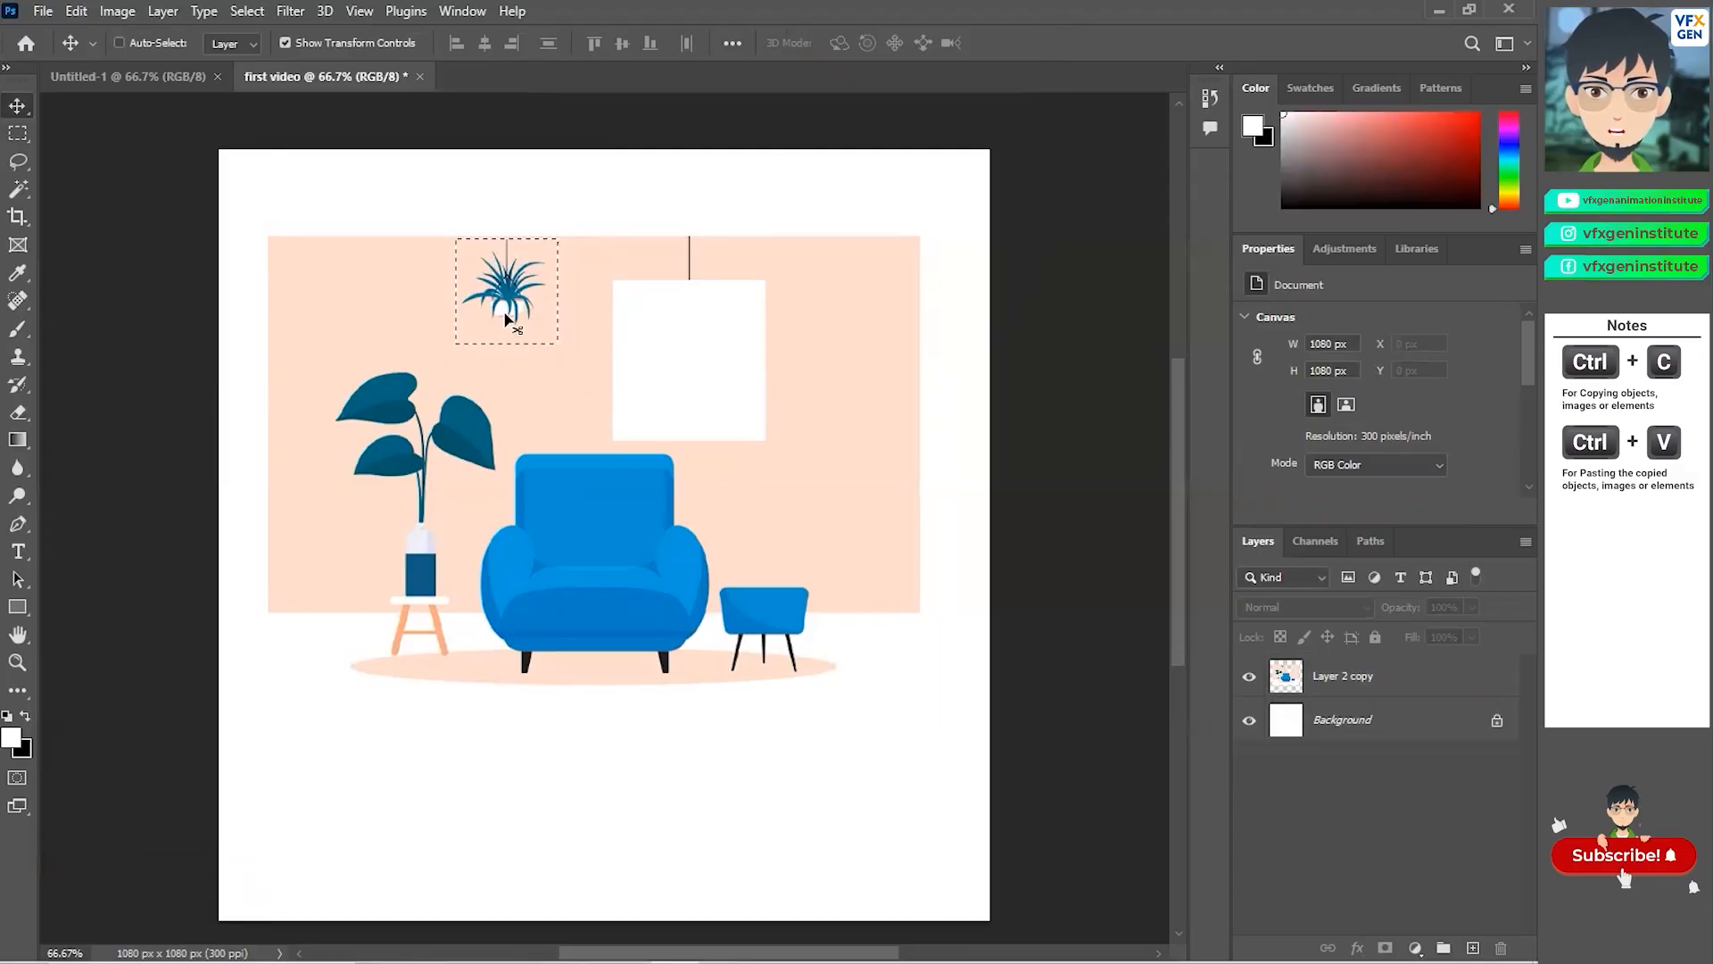
key("ctrl+d")
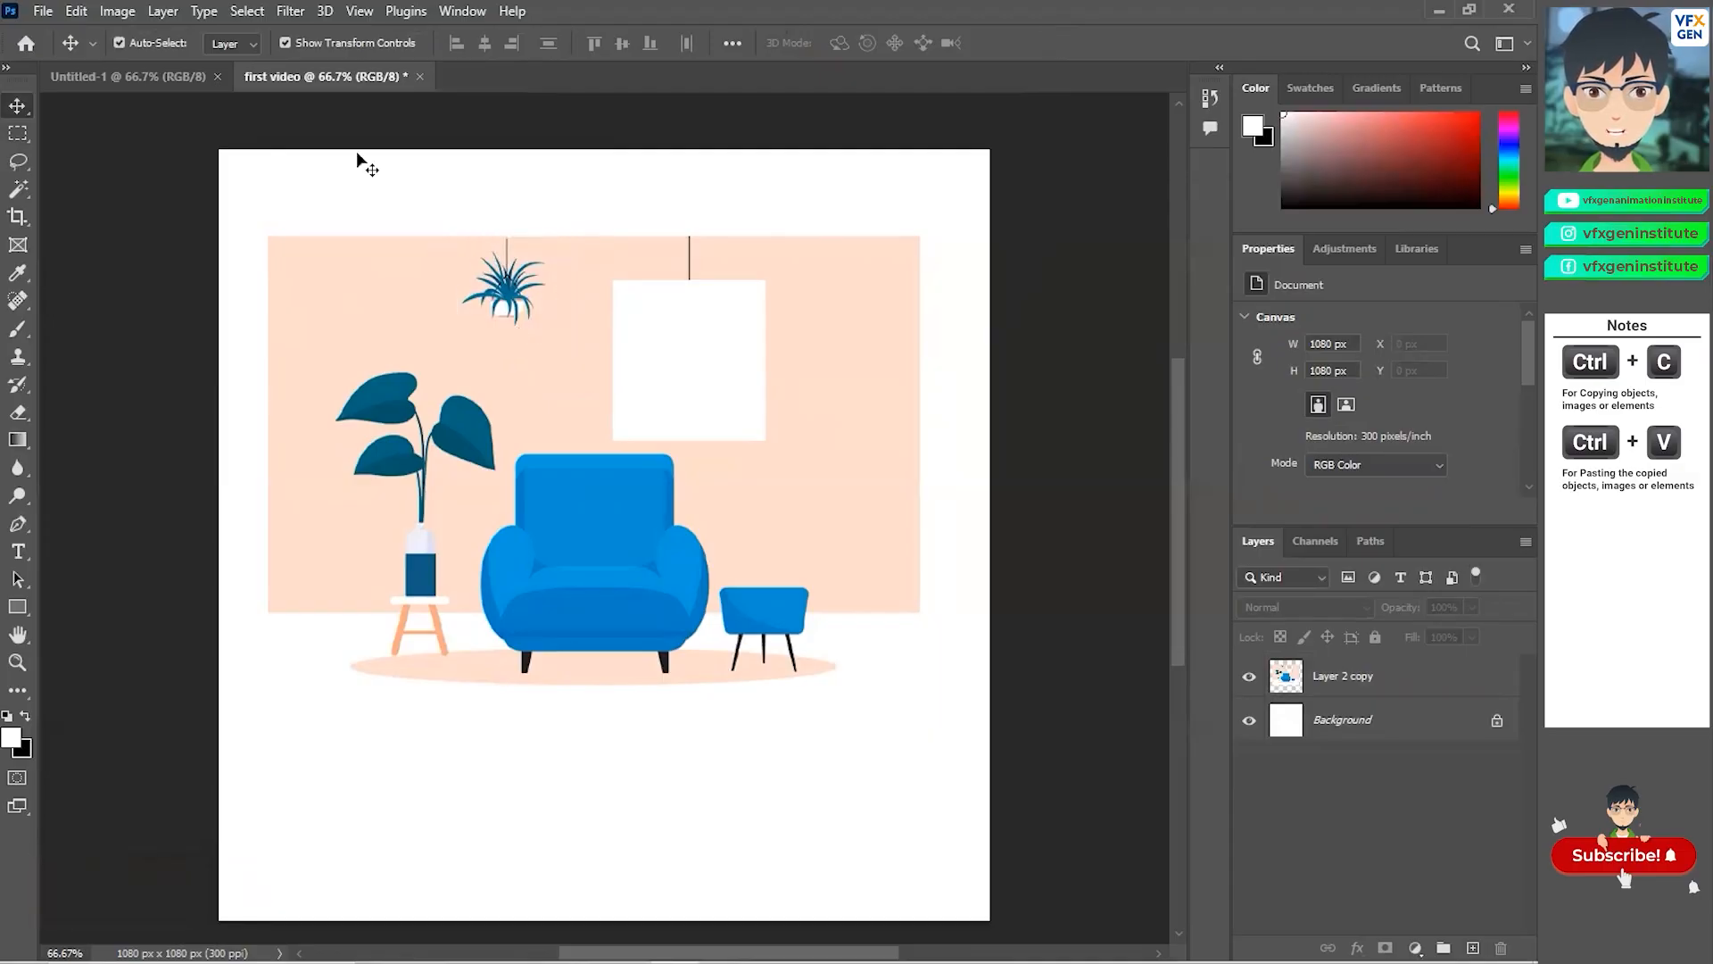
left_click(254, 16)
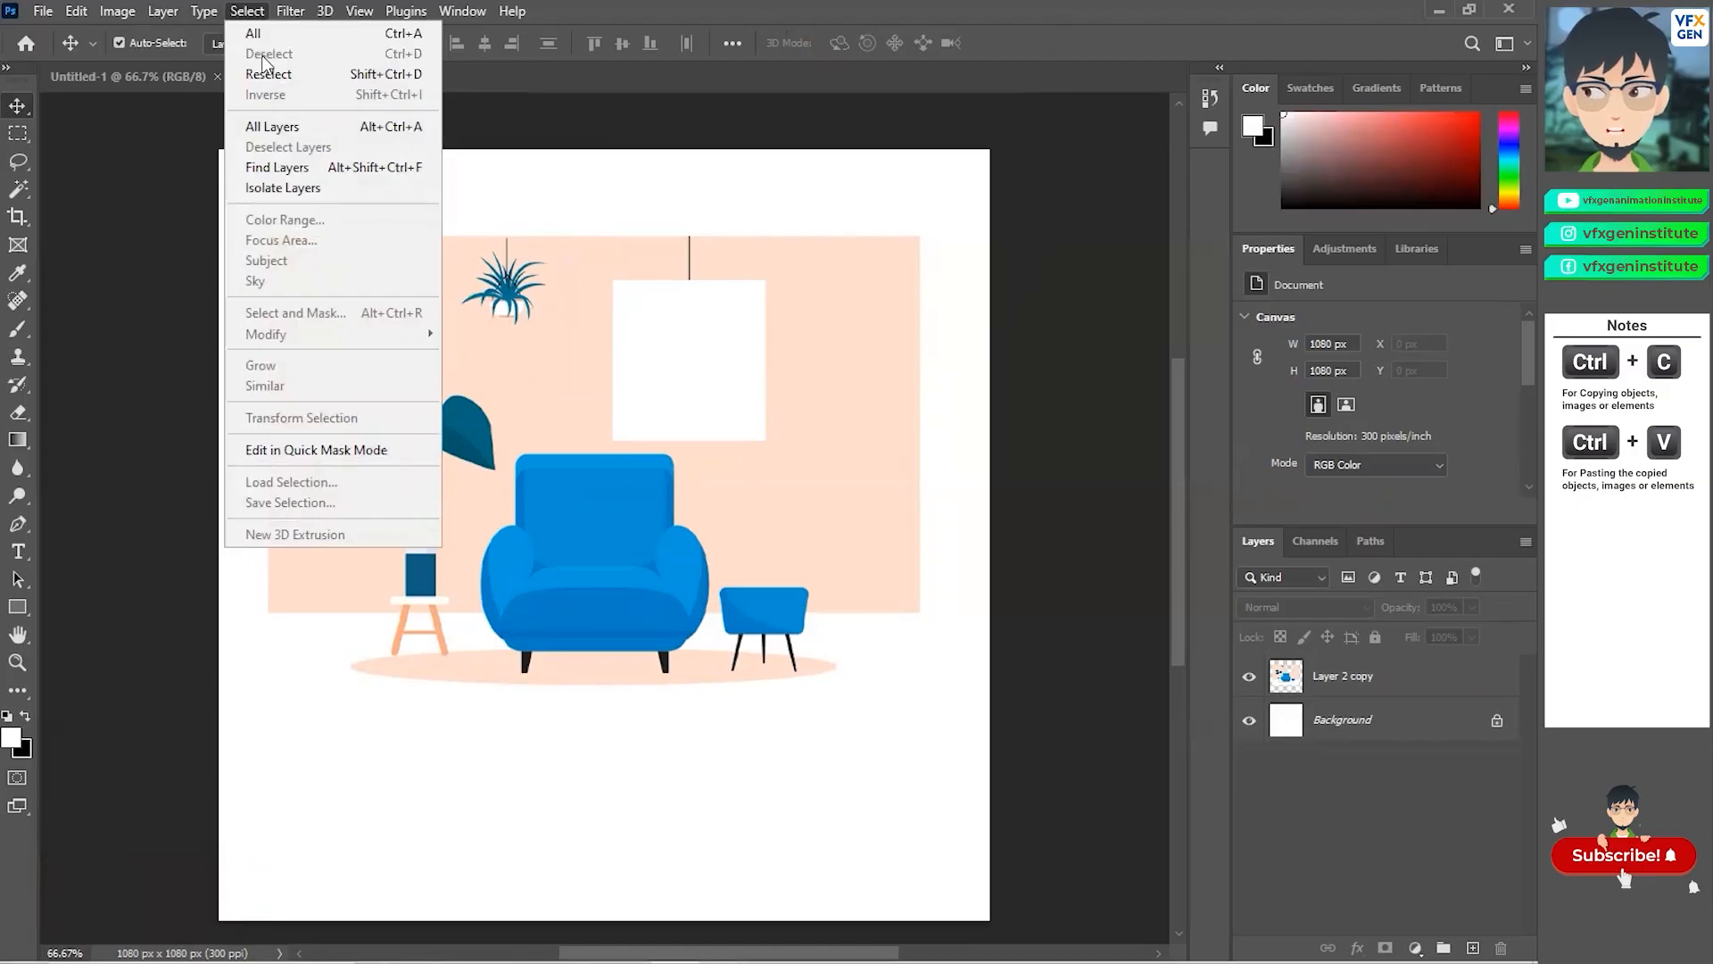
left_click(168, 195)
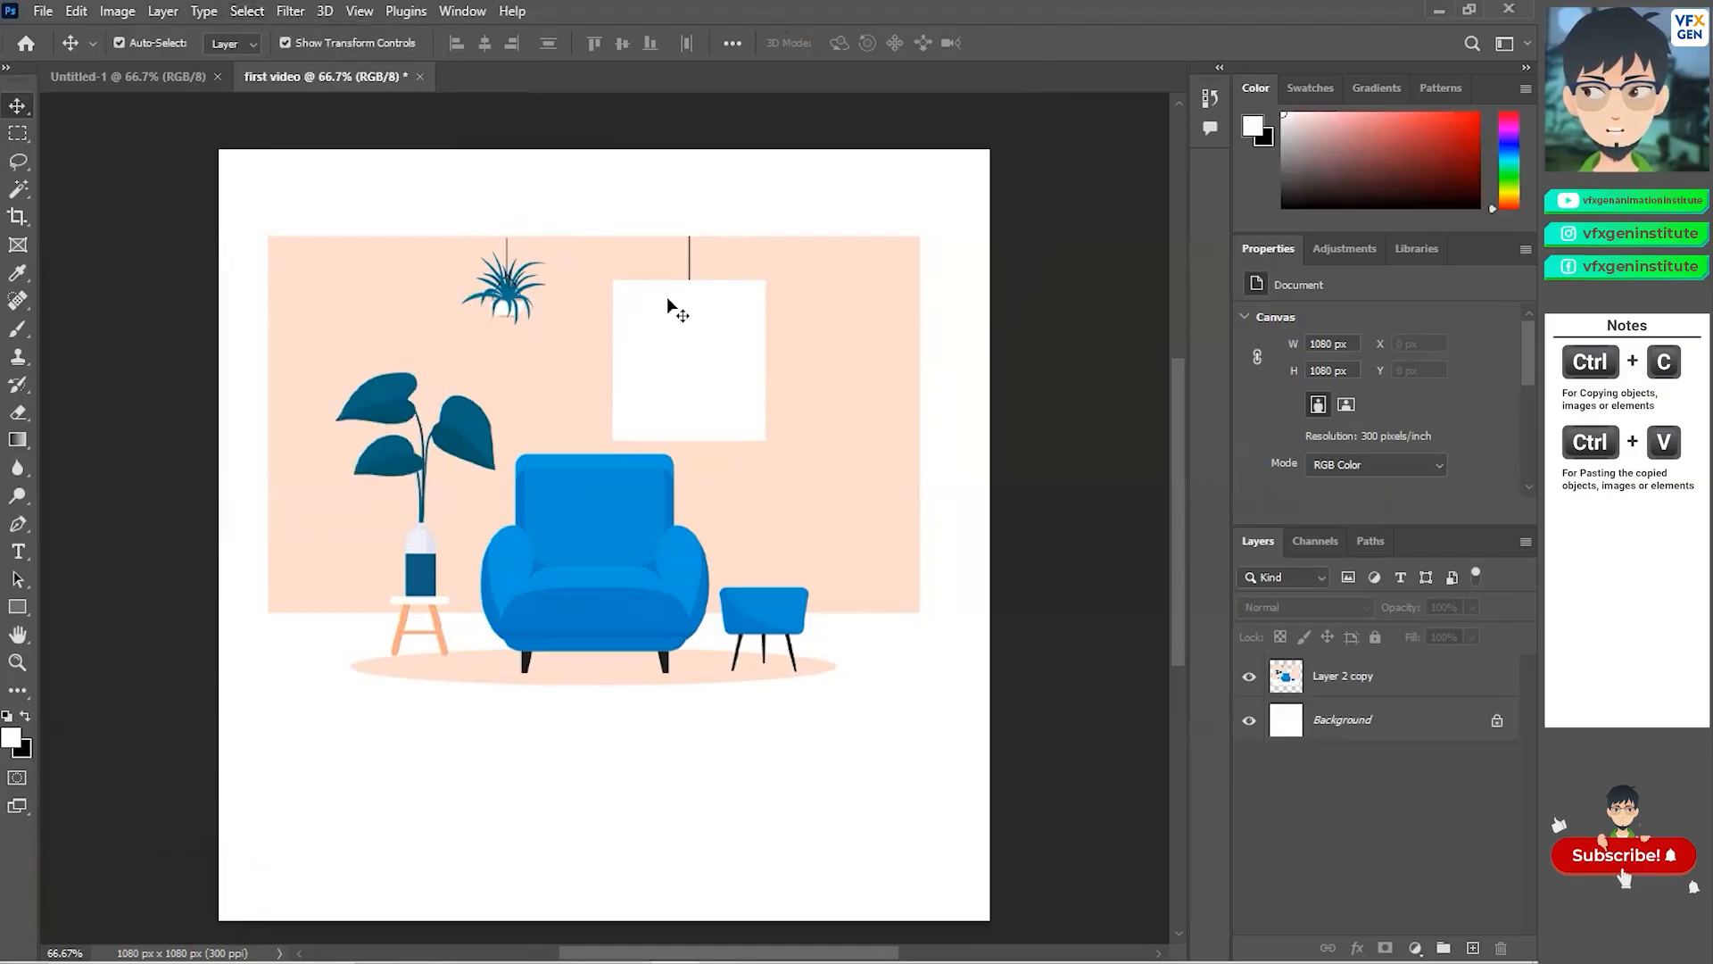
key("ctrl+z")
key("ctrl+z")
key("ctrl+z")
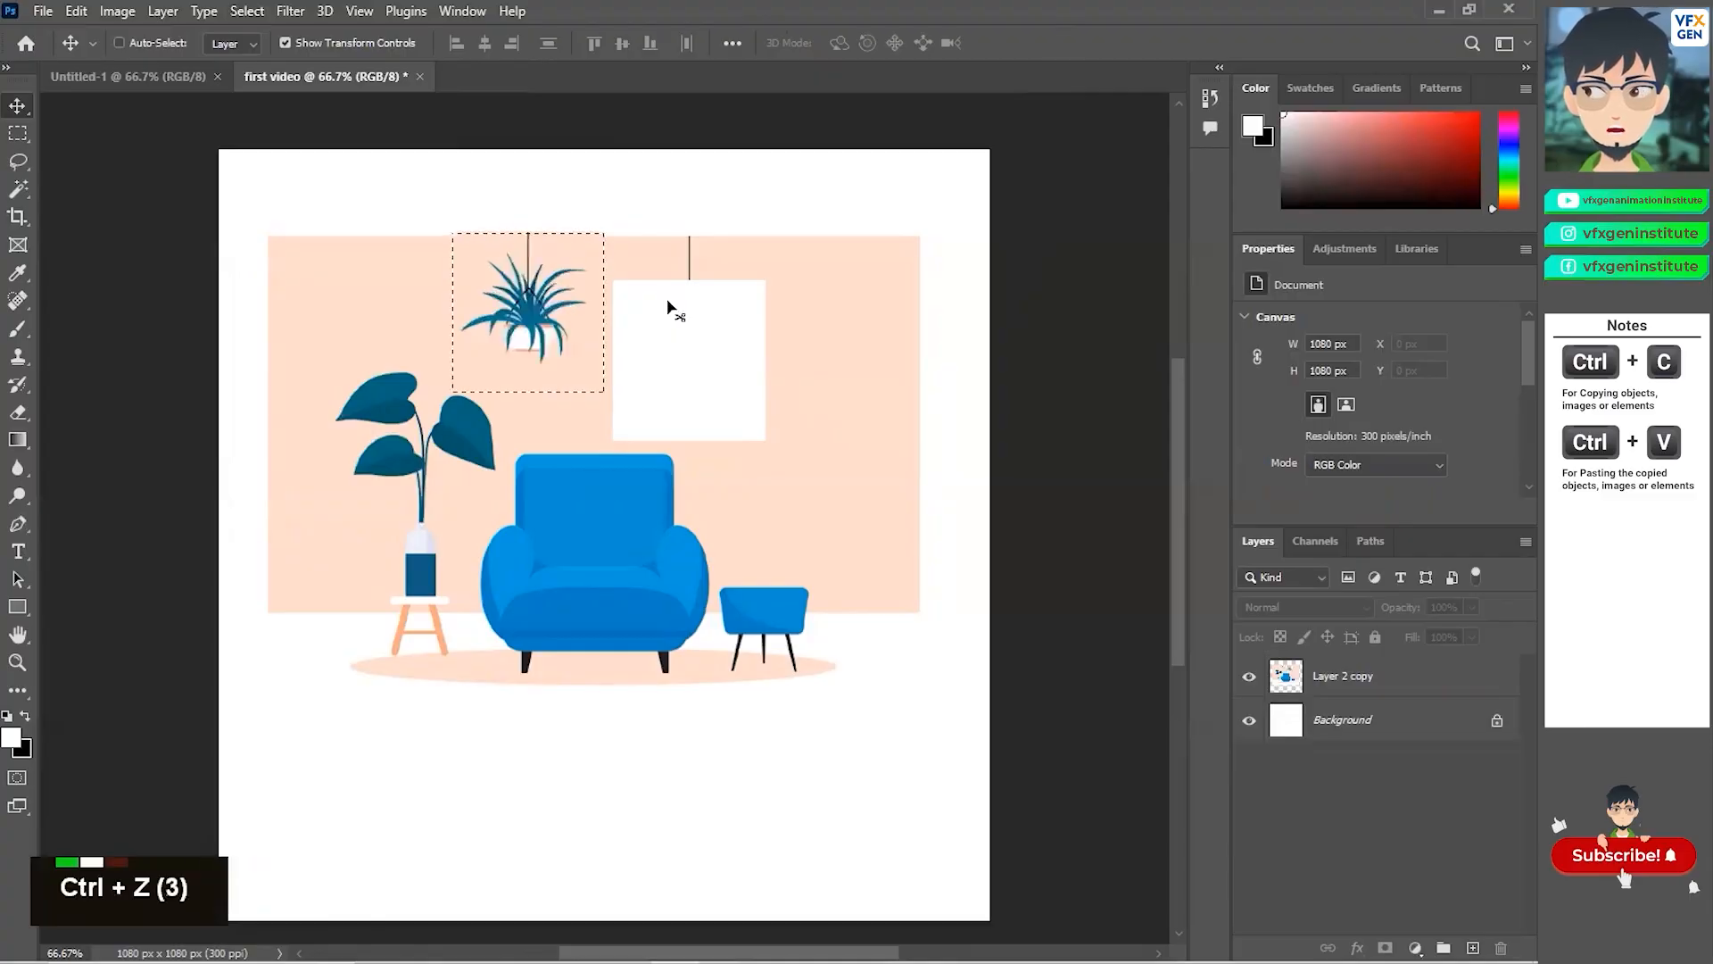
With the Rectangular Marquee tool, move only the selection outline from the hanging plant to above the potted plant's leaves.
right_click(18, 134)
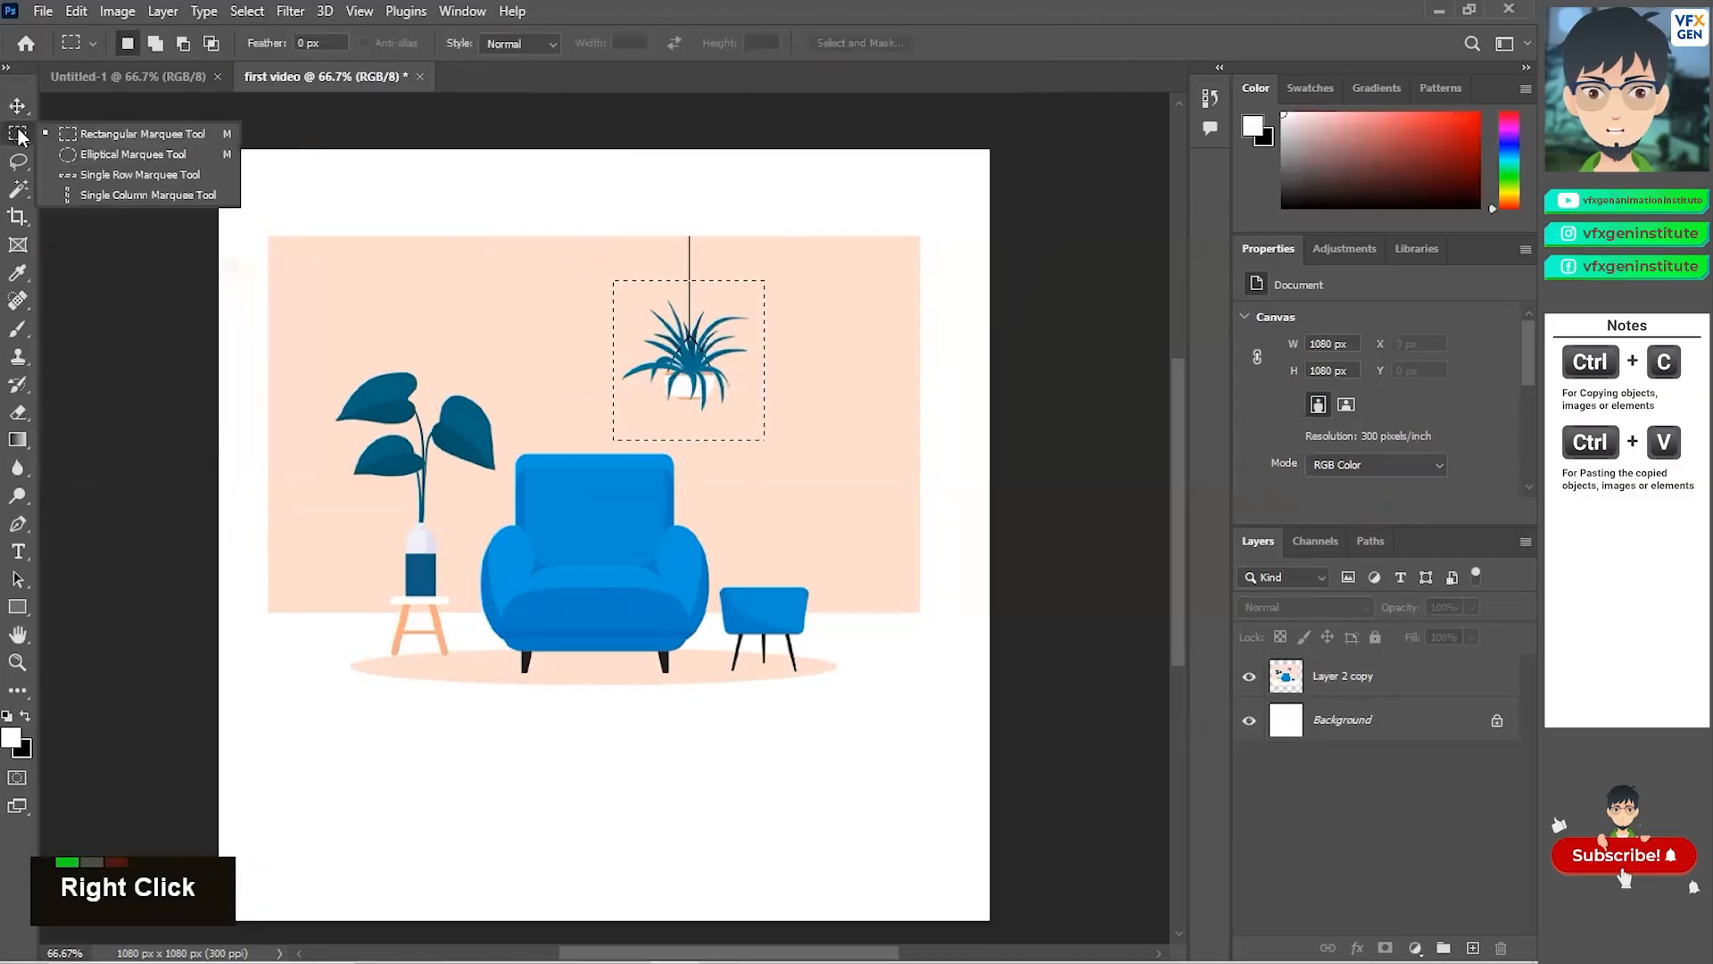
left_click(107, 134)
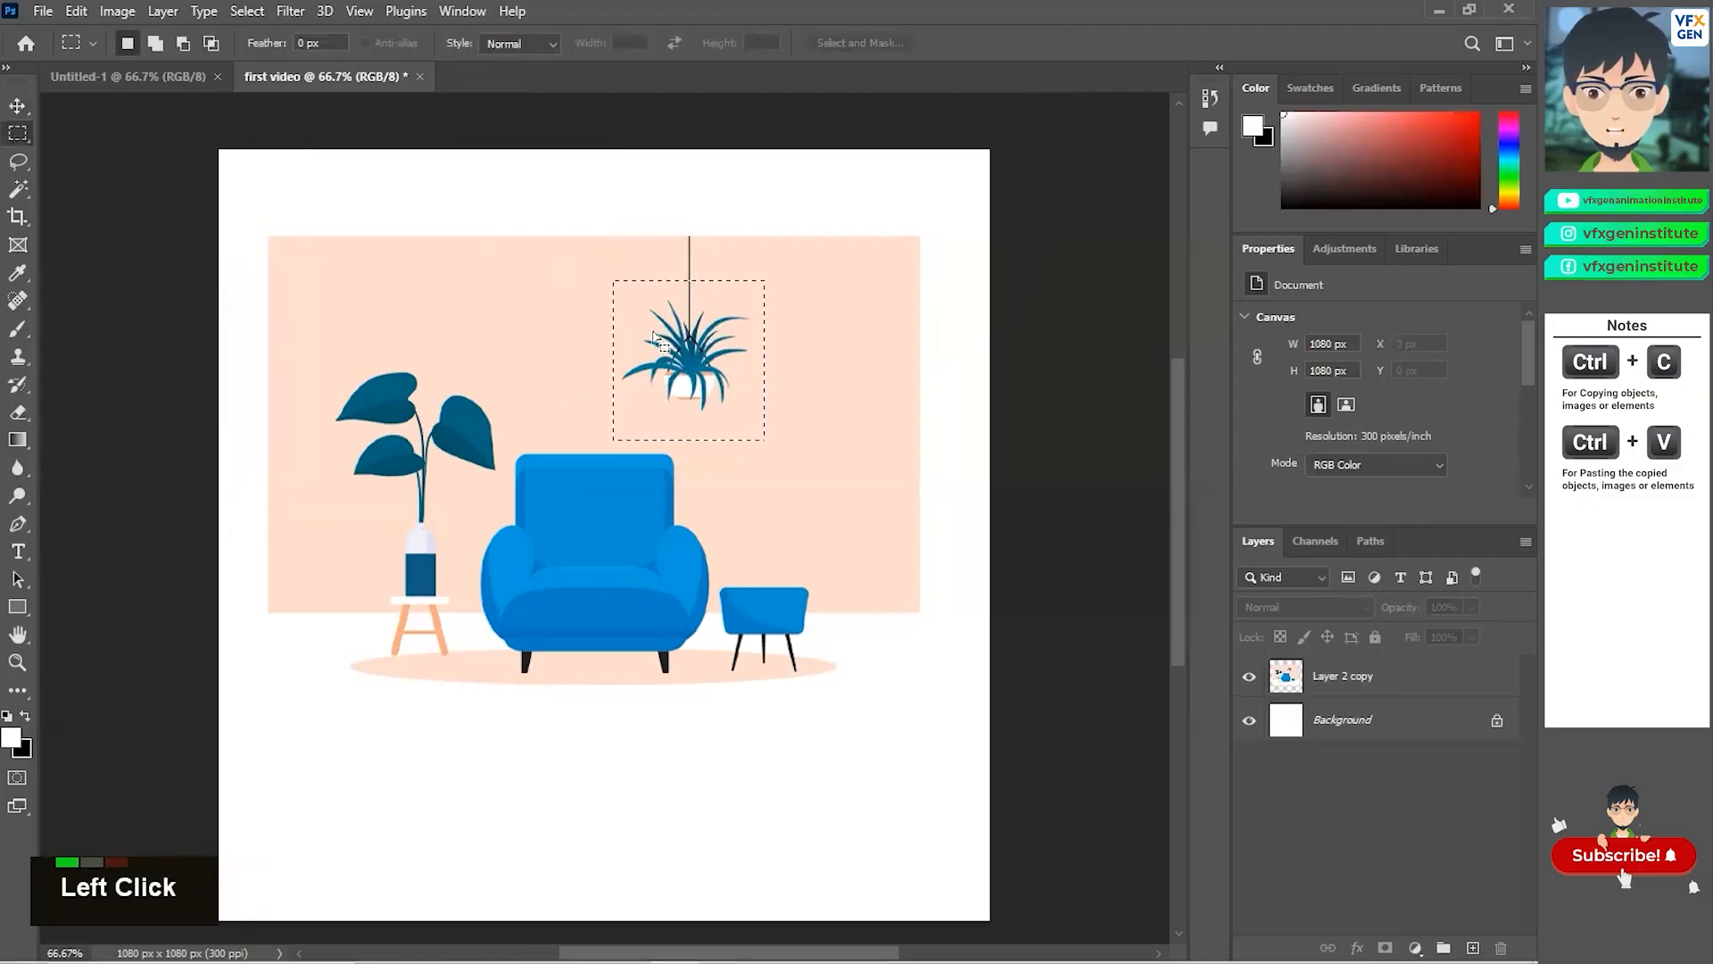
left_click_drag(640, 328, 362, 356)
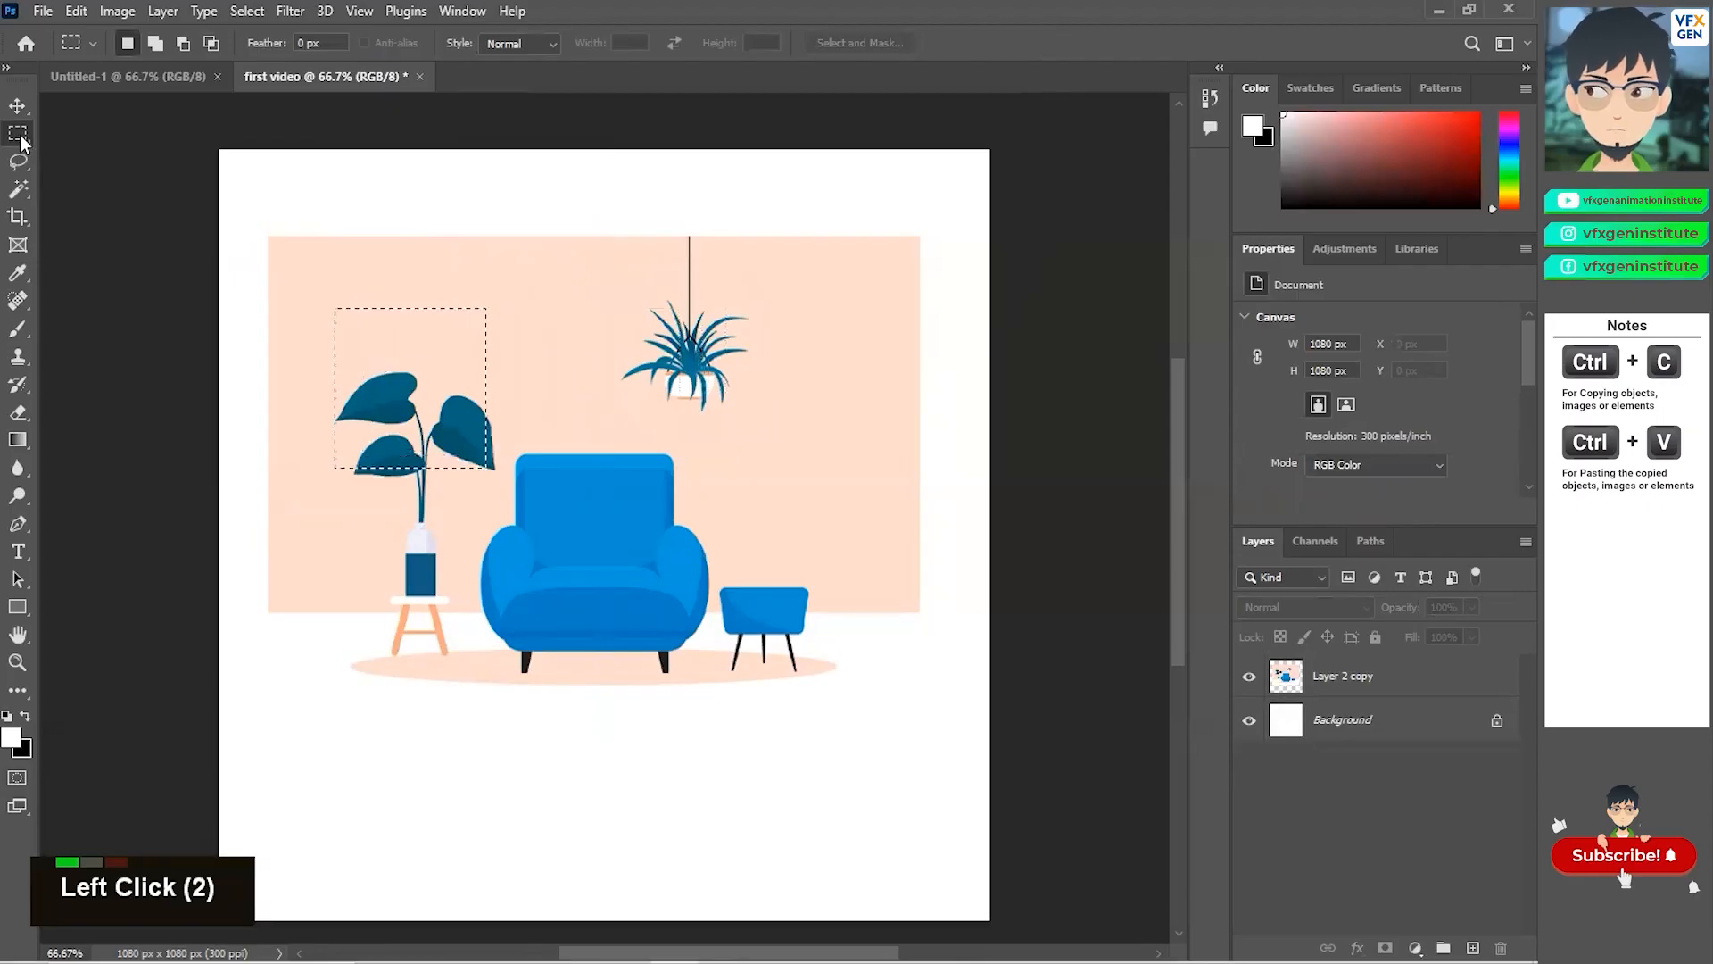
Move only the selection outline over the stool and back around the hanging plant, enlarge it to about 110% with Transform Selection, and recentre it.
left_click_drag(379, 376, 752, 605)
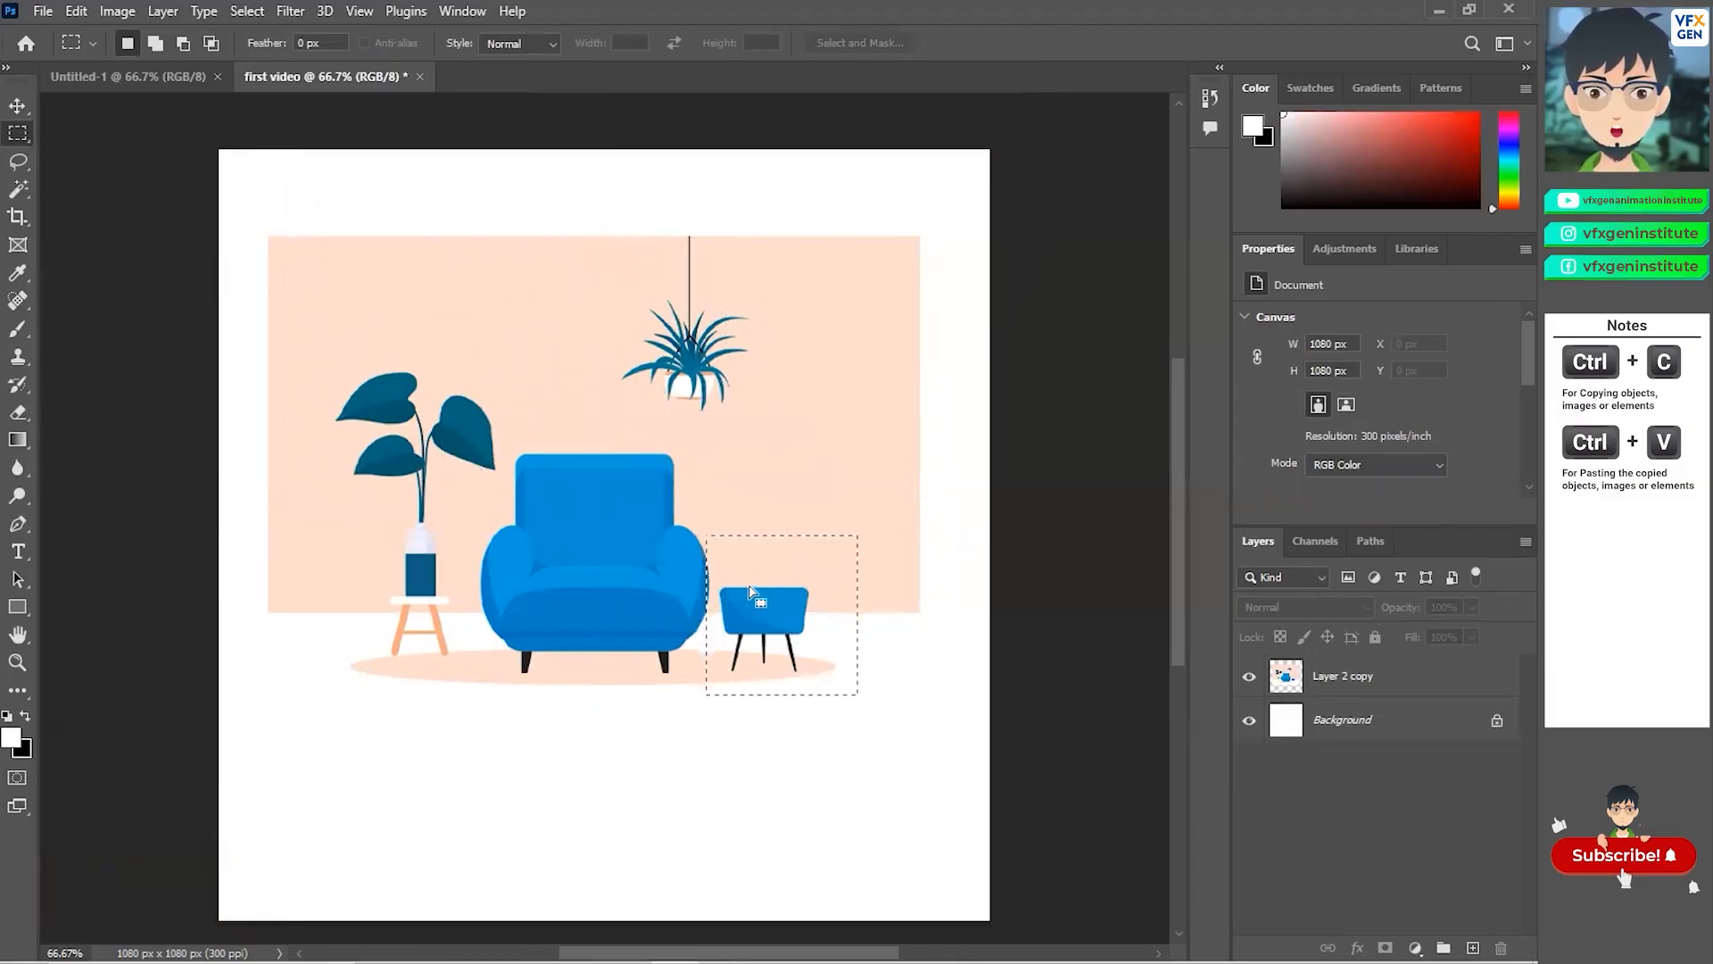
left_click_drag(754, 607, 642, 283)
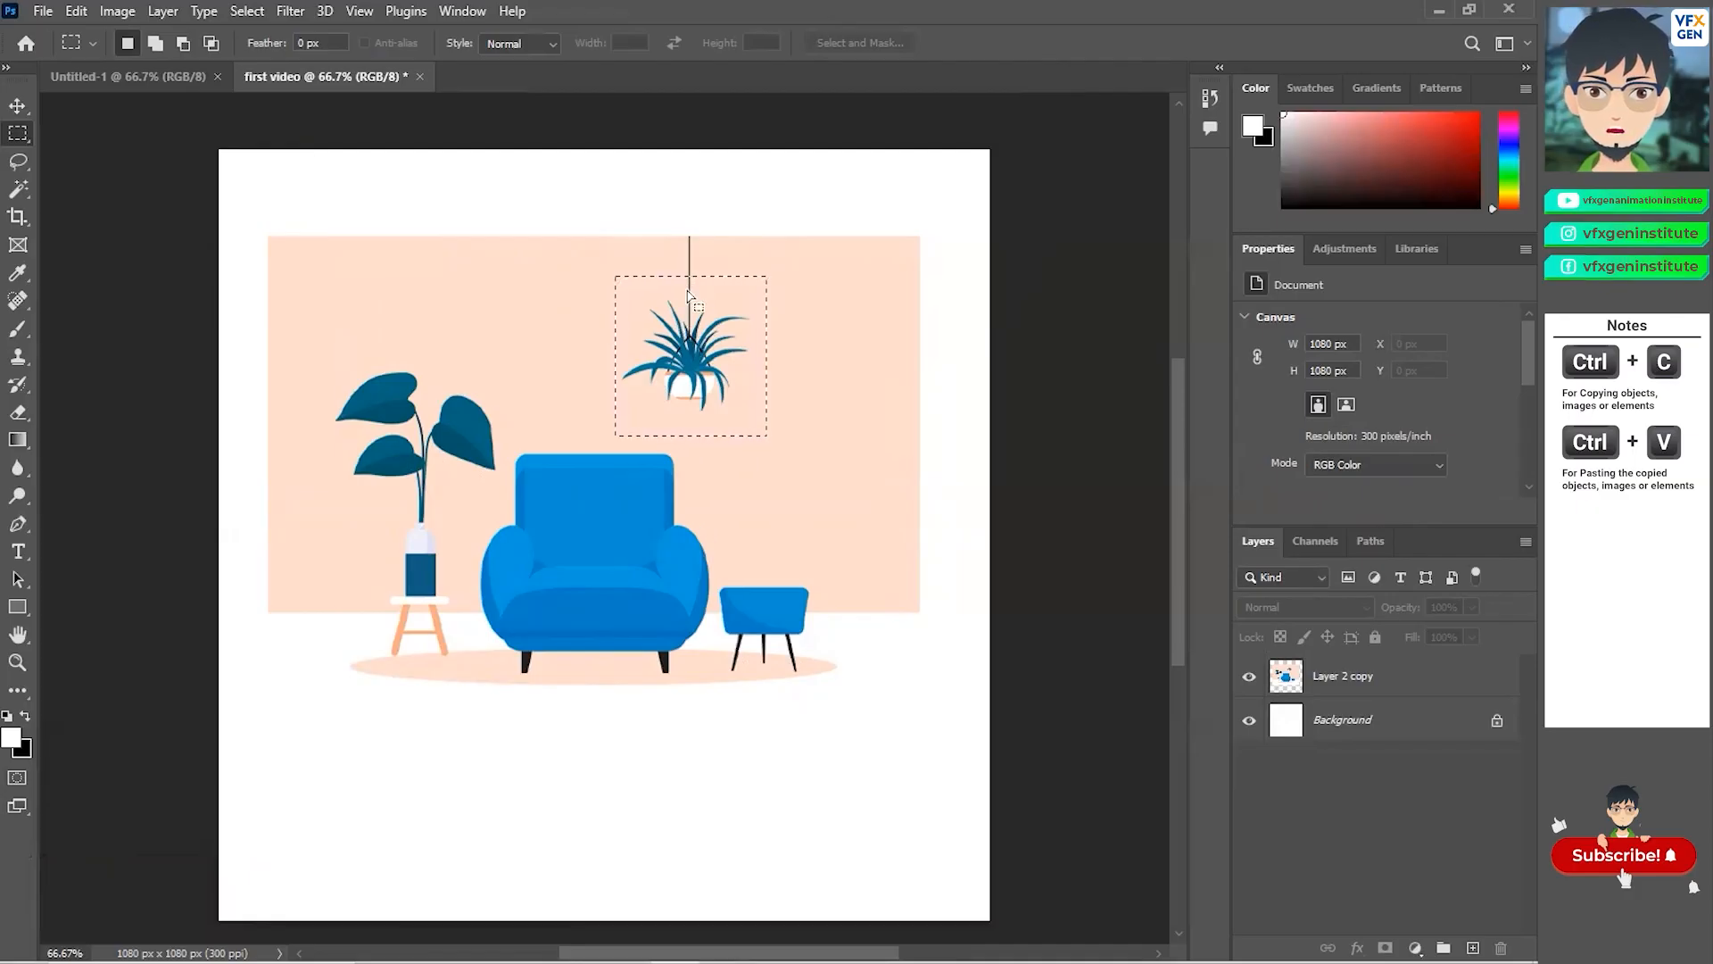
left_click(248, 12)
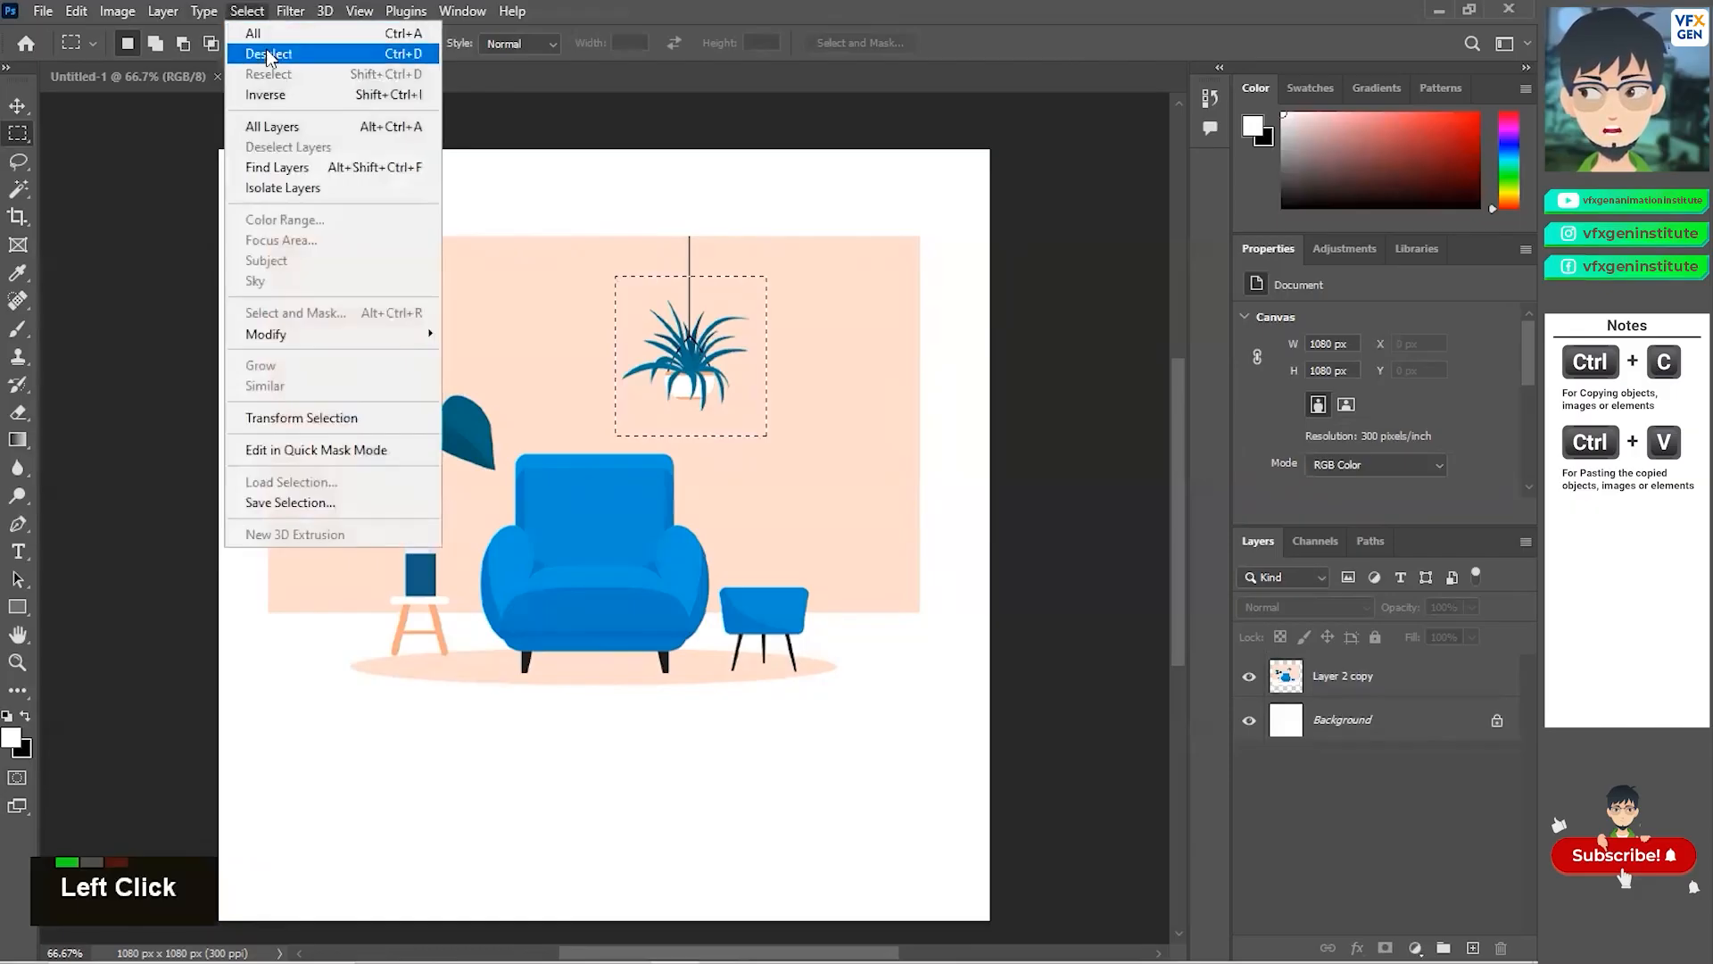
left_click(284, 346)
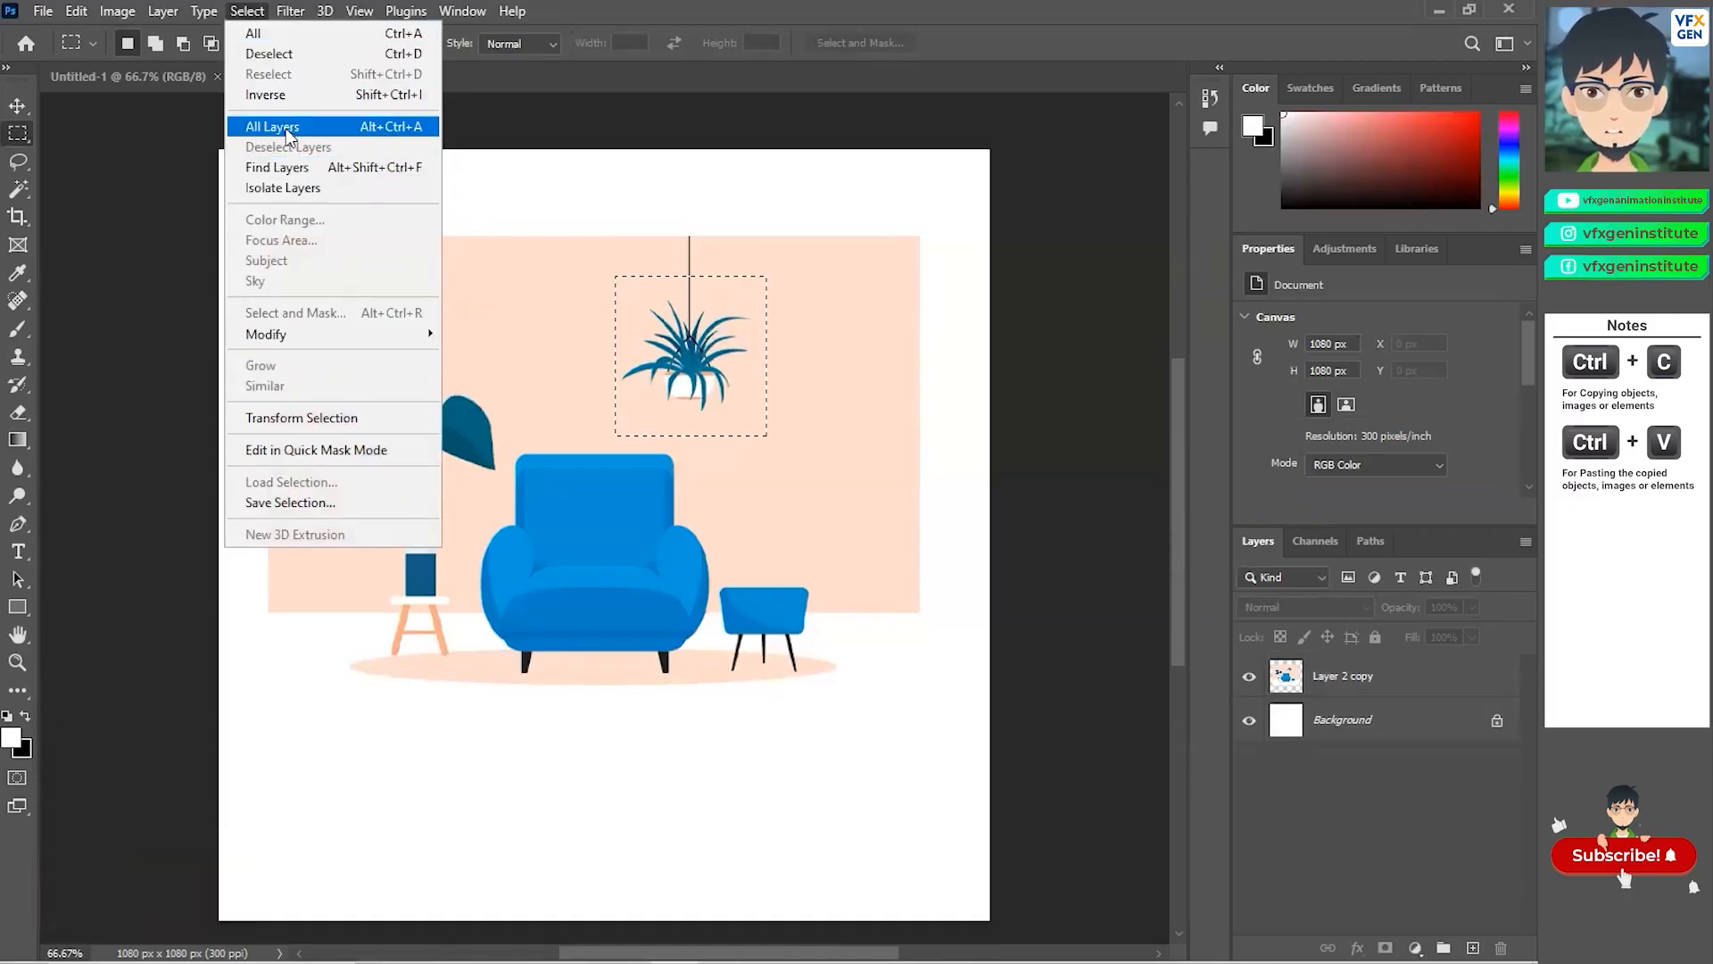
left_click(302, 417)
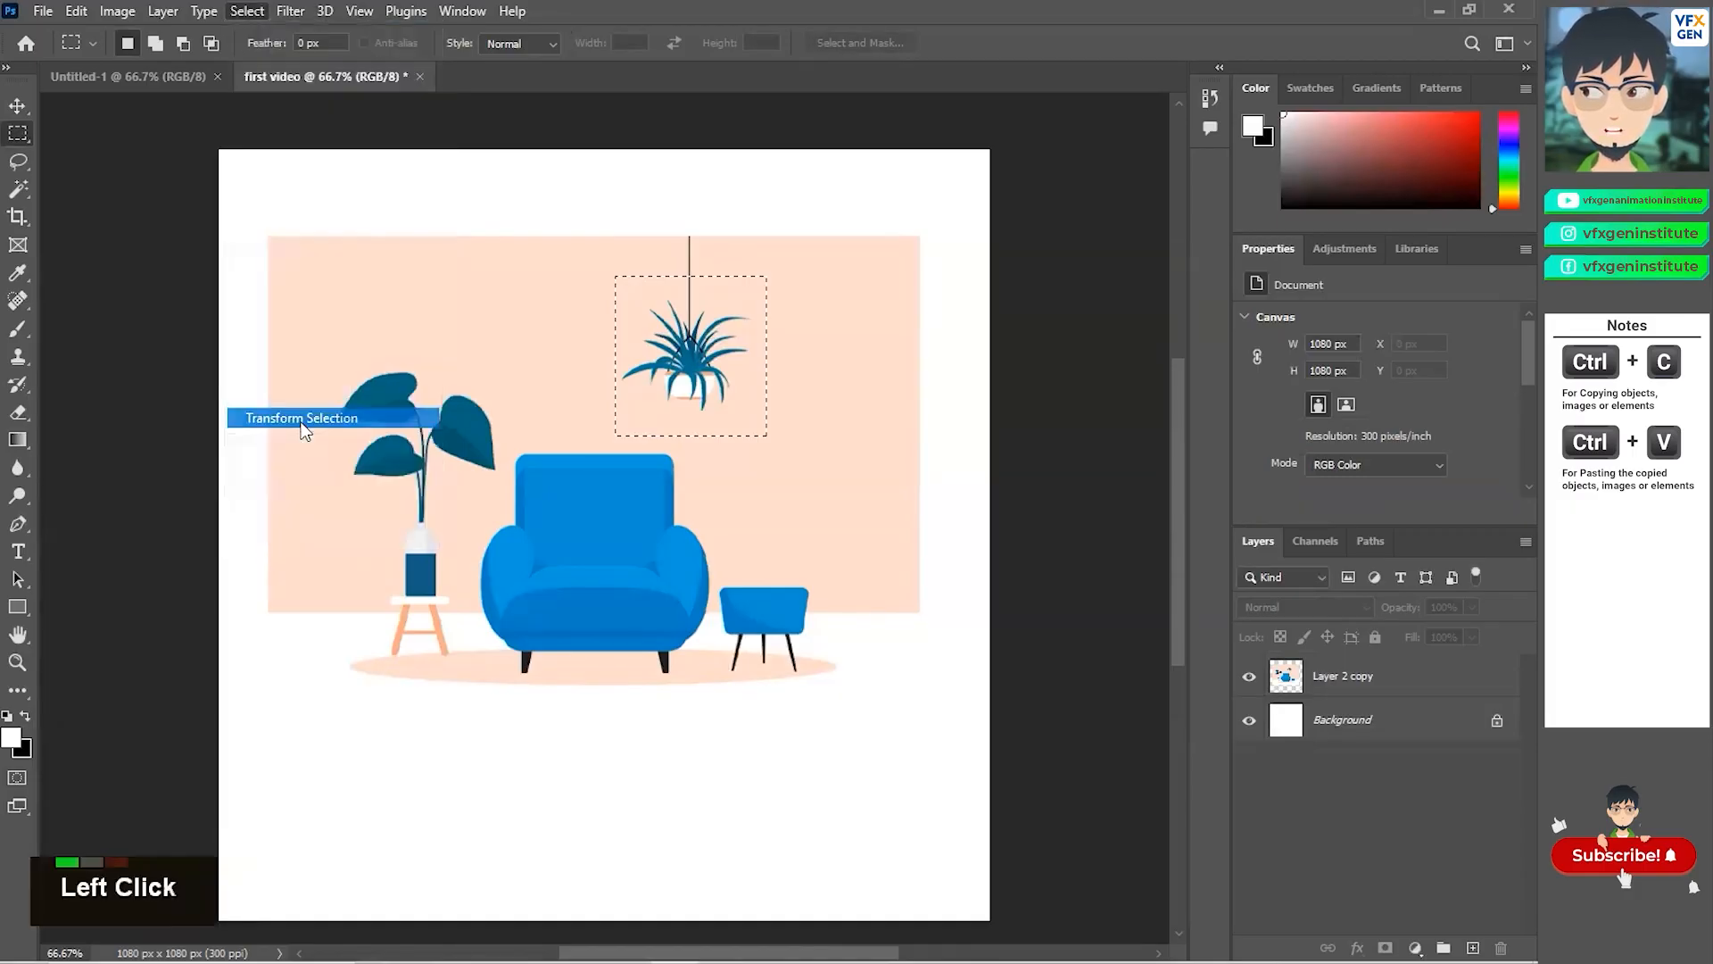
mouse_move(764, 276)
left_mouse_down()
mouse_move(726, 318)
mouse_move(782, 261)
left_mouse_up()
left_click(1056, 47)
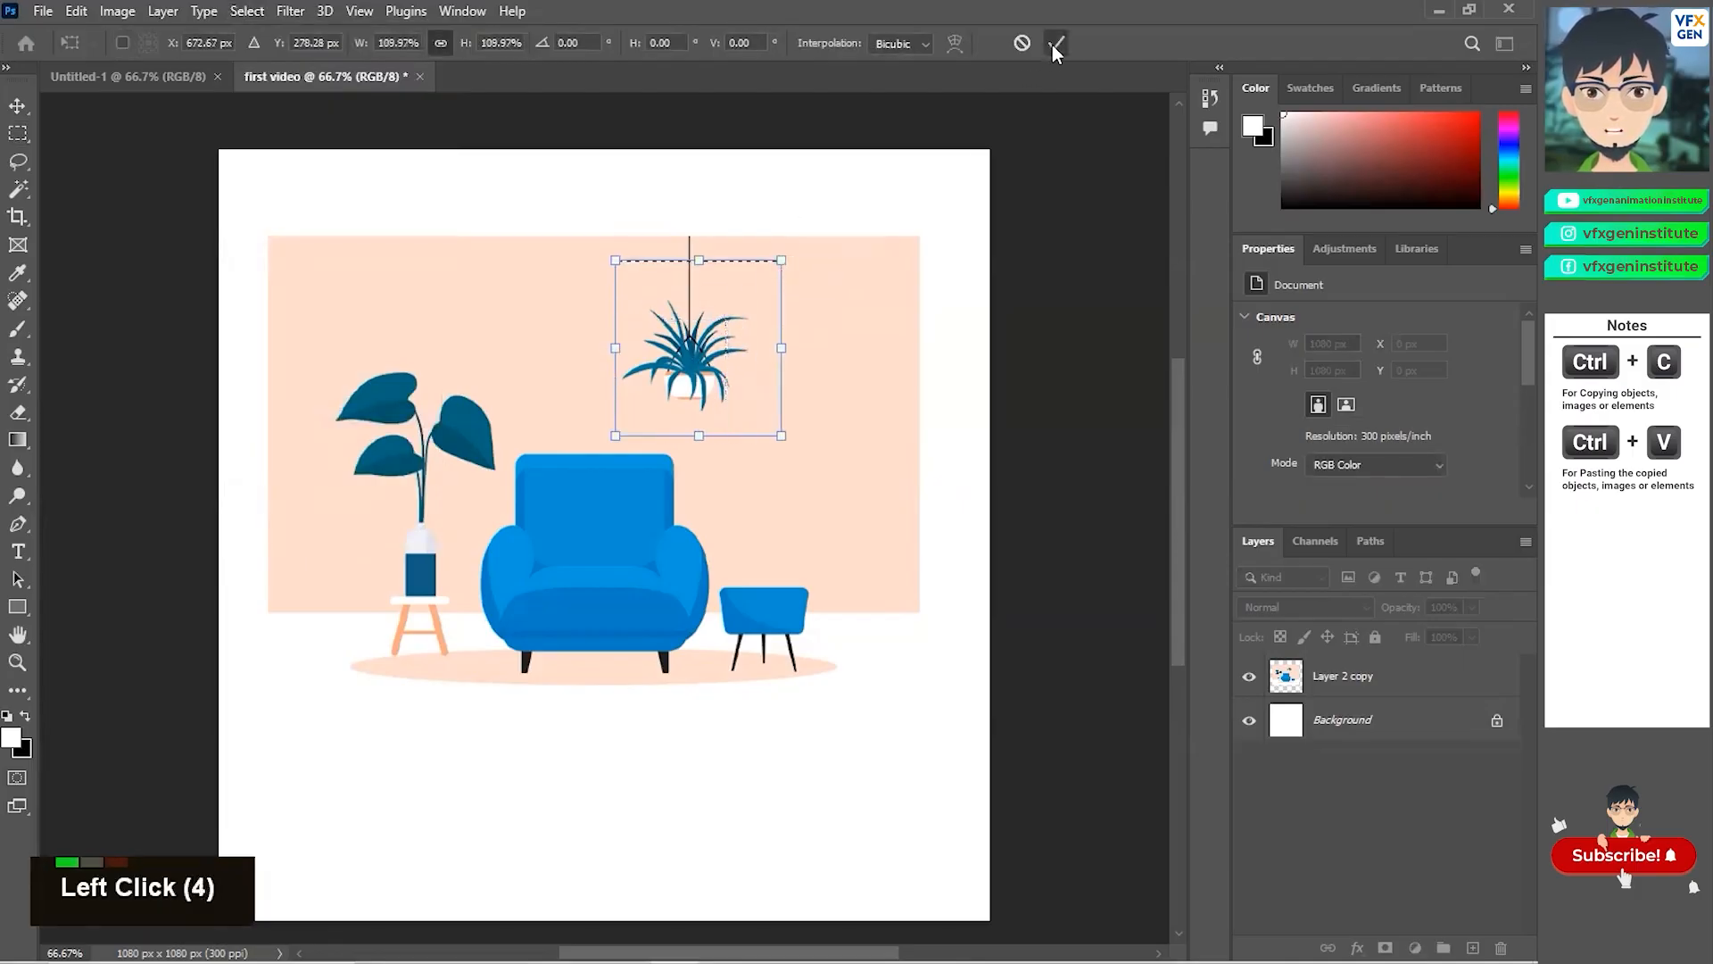
left_click(686, 338)
left_click_drag(686, 338, 678, 338)
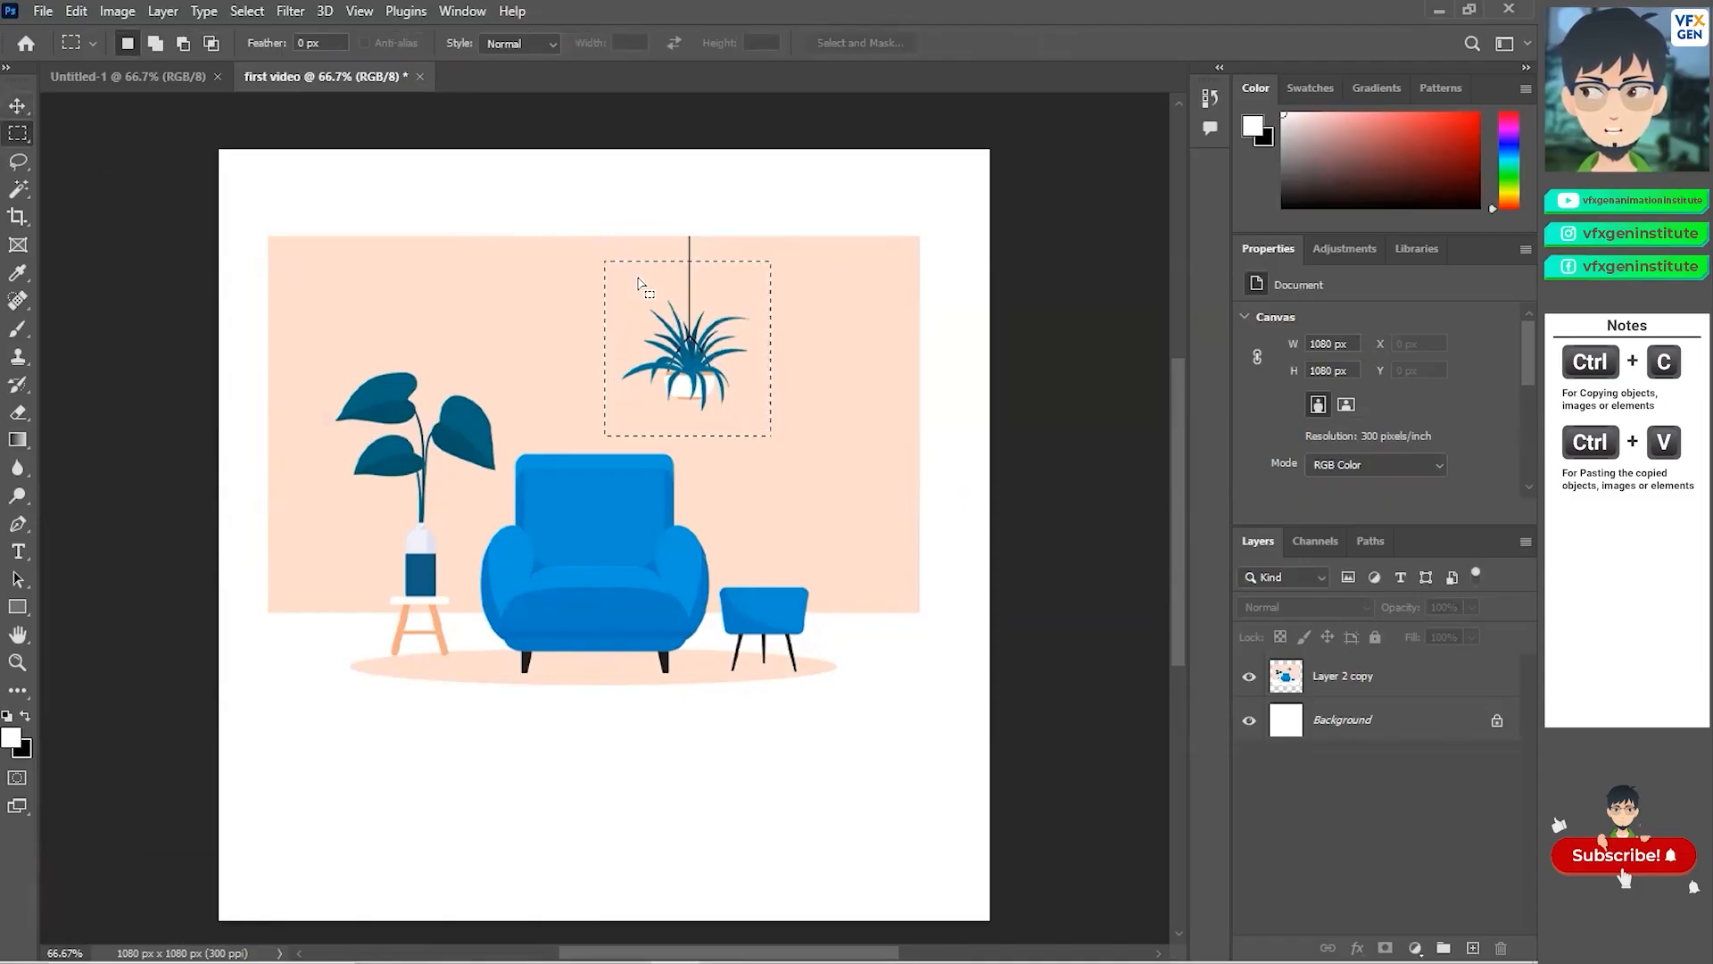
Copy and paste the selected hanging plant area and move the copy beside the original, above the potted plant.
left_click(17, 106)
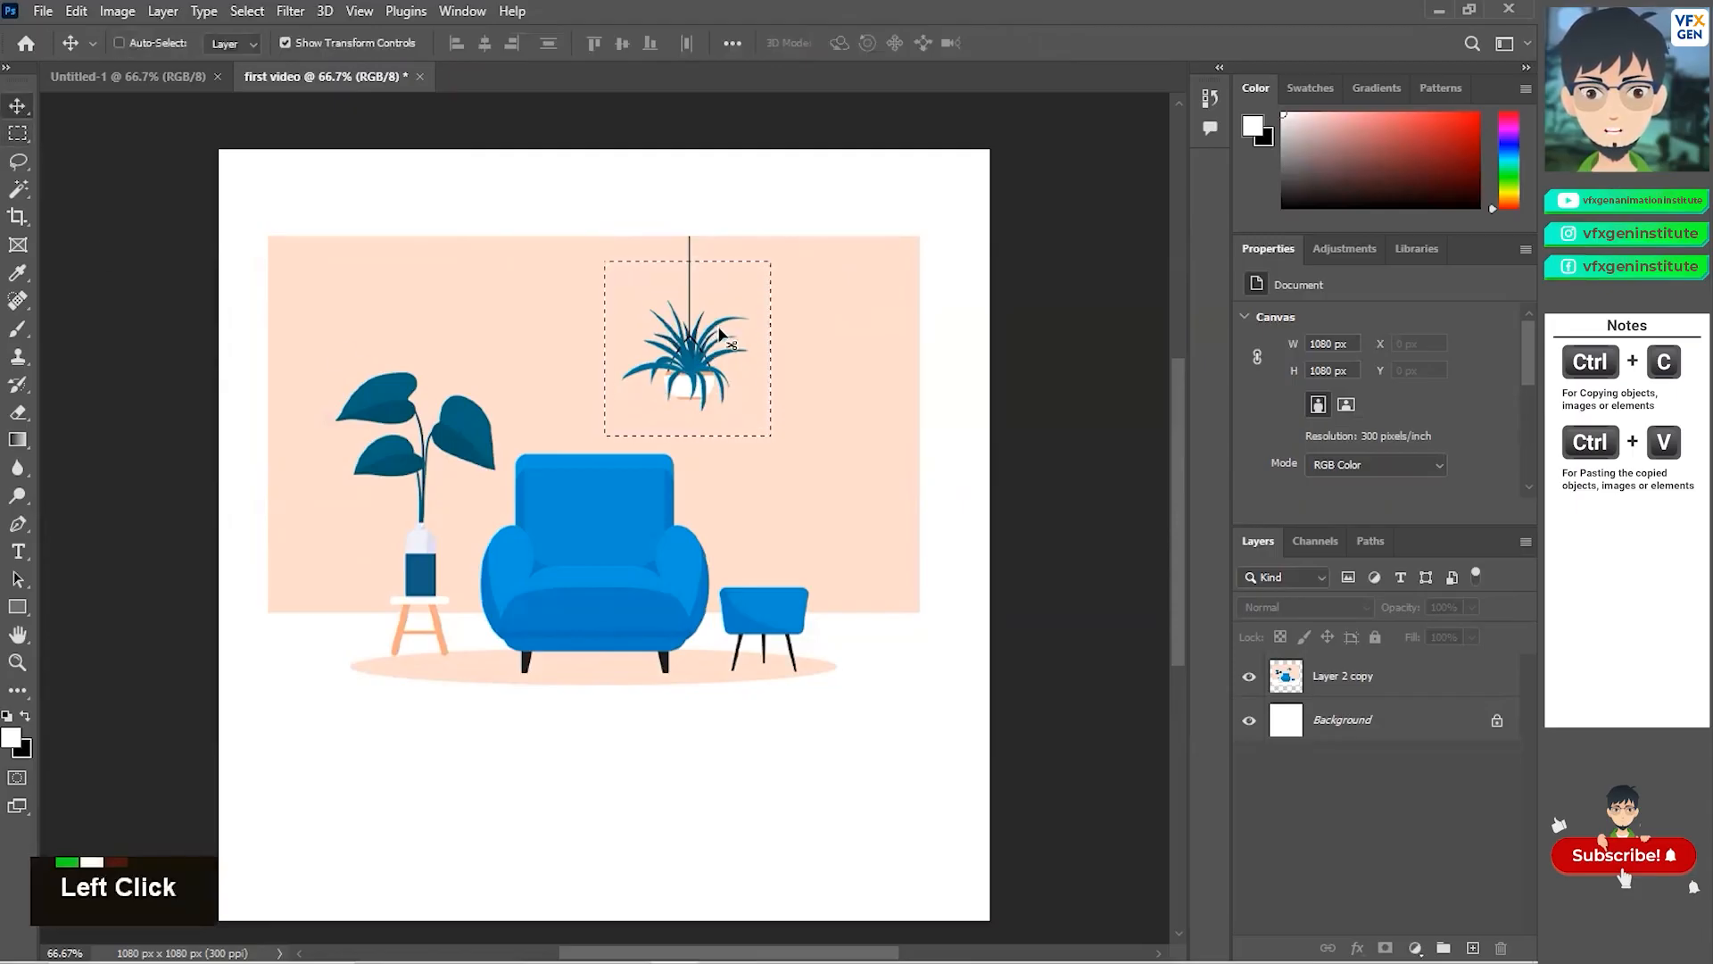
key("ctrl+c")
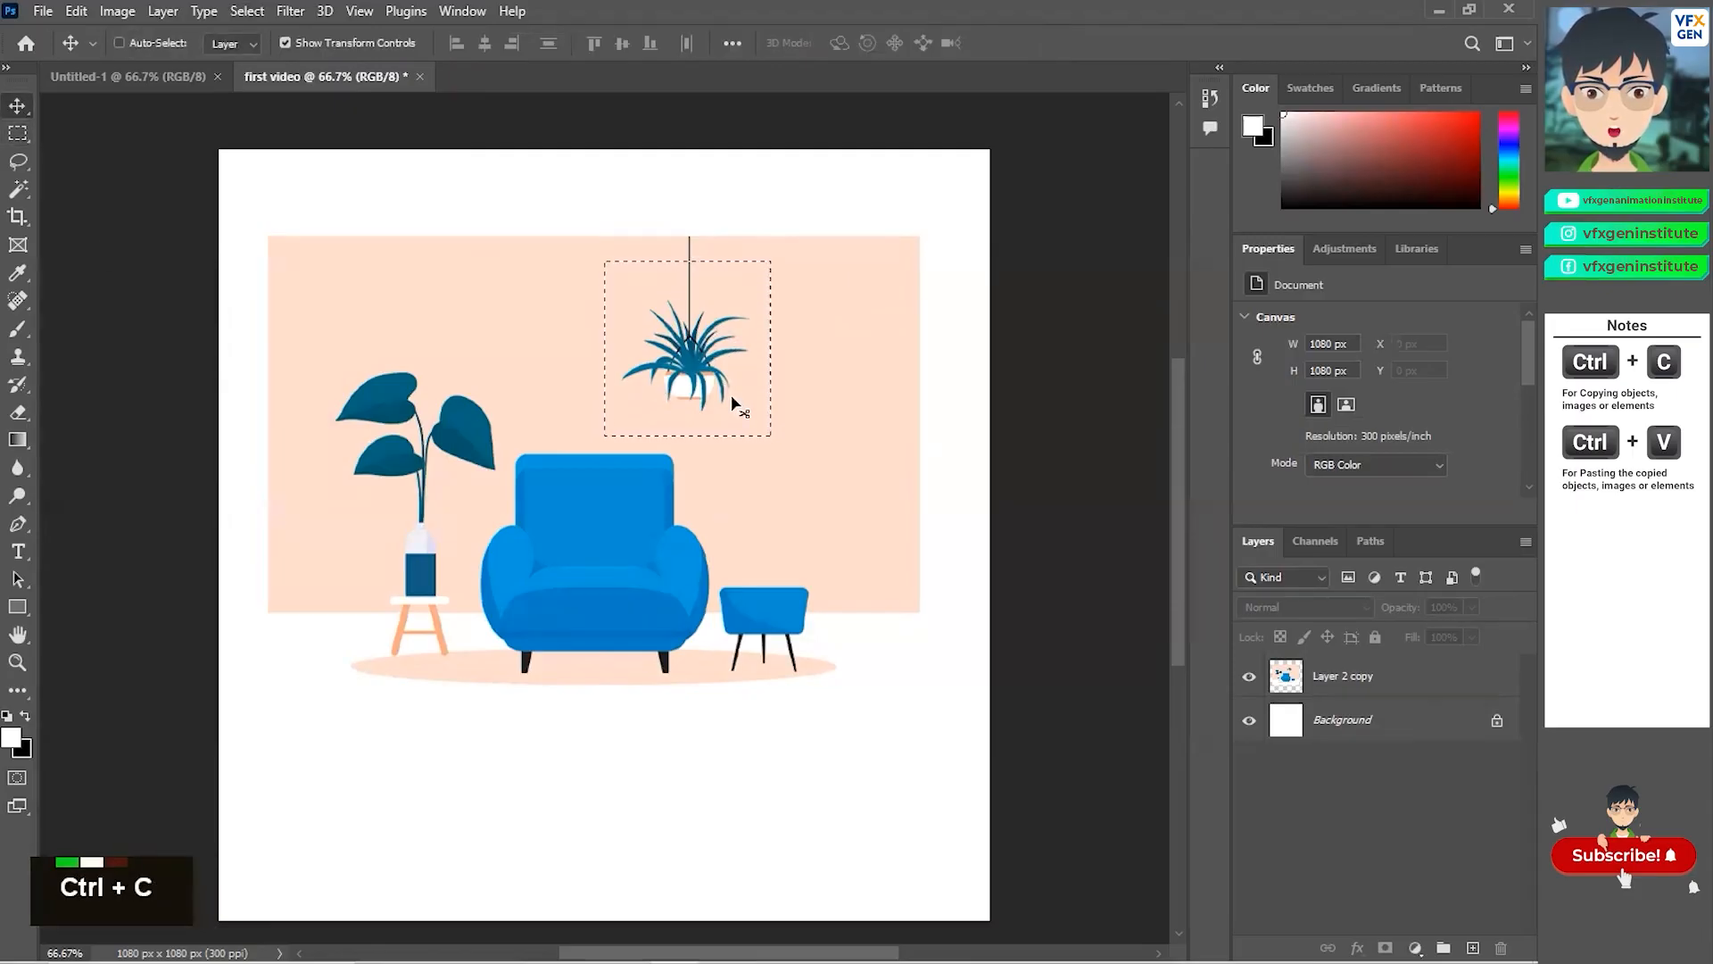
key("ctrl+v")
left_click_drag(692, 375, 478, 350)
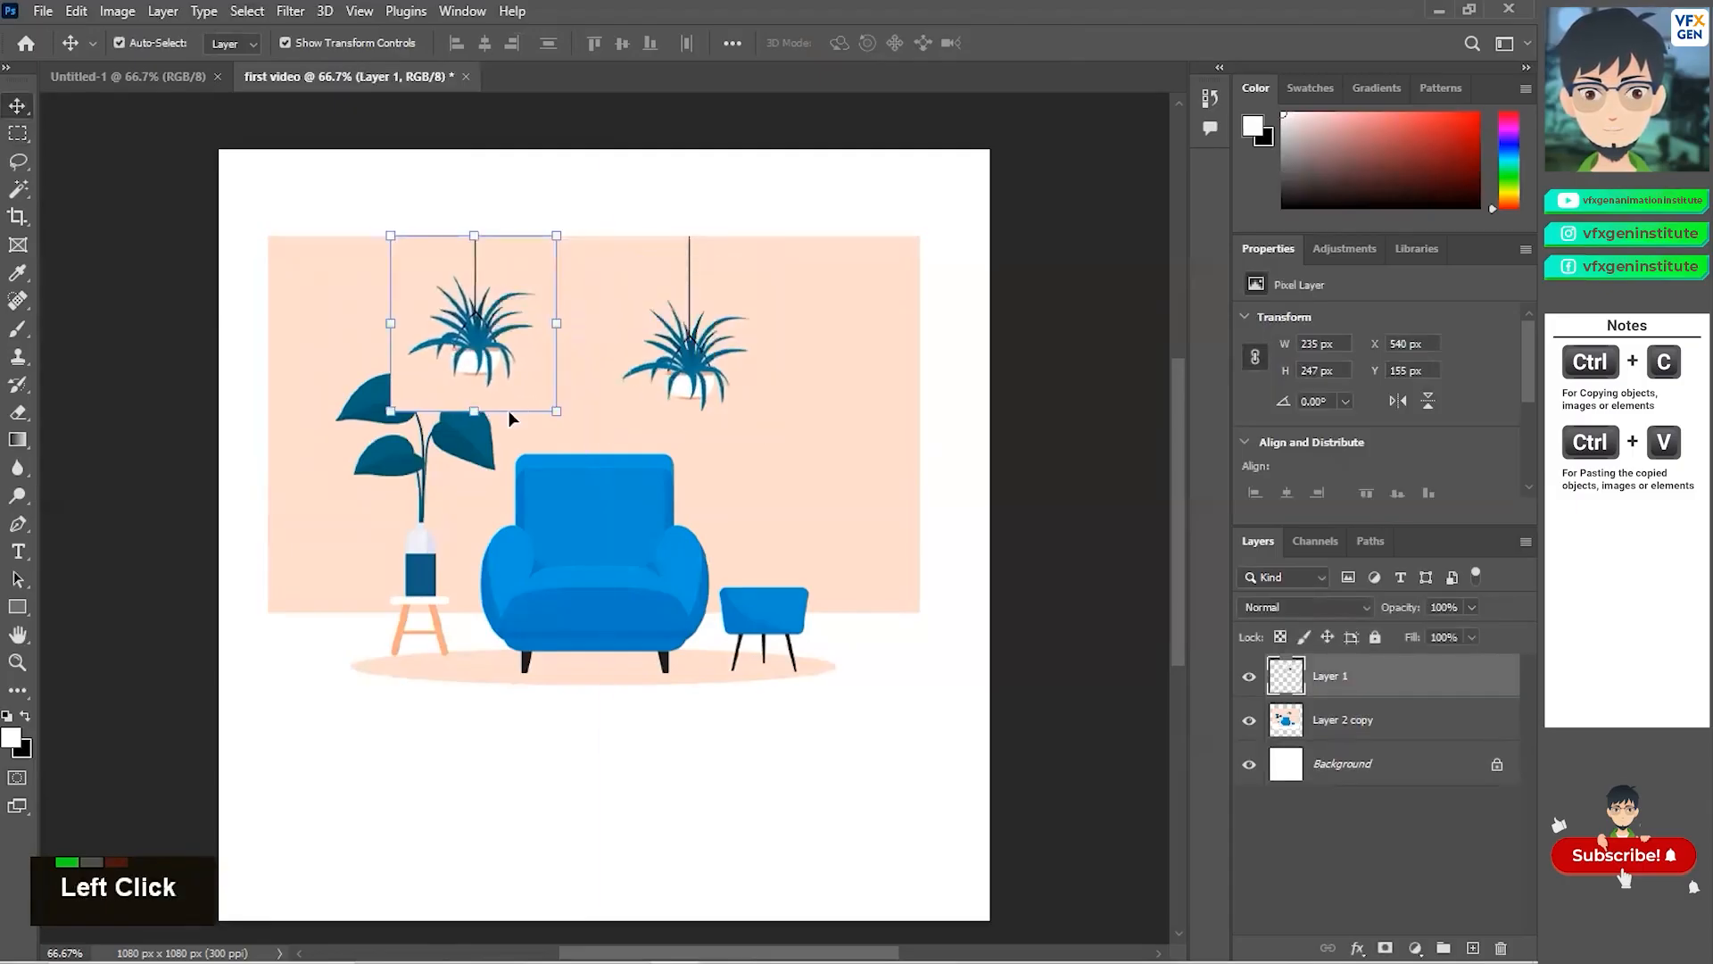
Scale the hanging plant copy down to about 59%, apply the transform, and check the copy by hiding and showing Layer 1.
left_click_drag(390, 412, 468, 346)
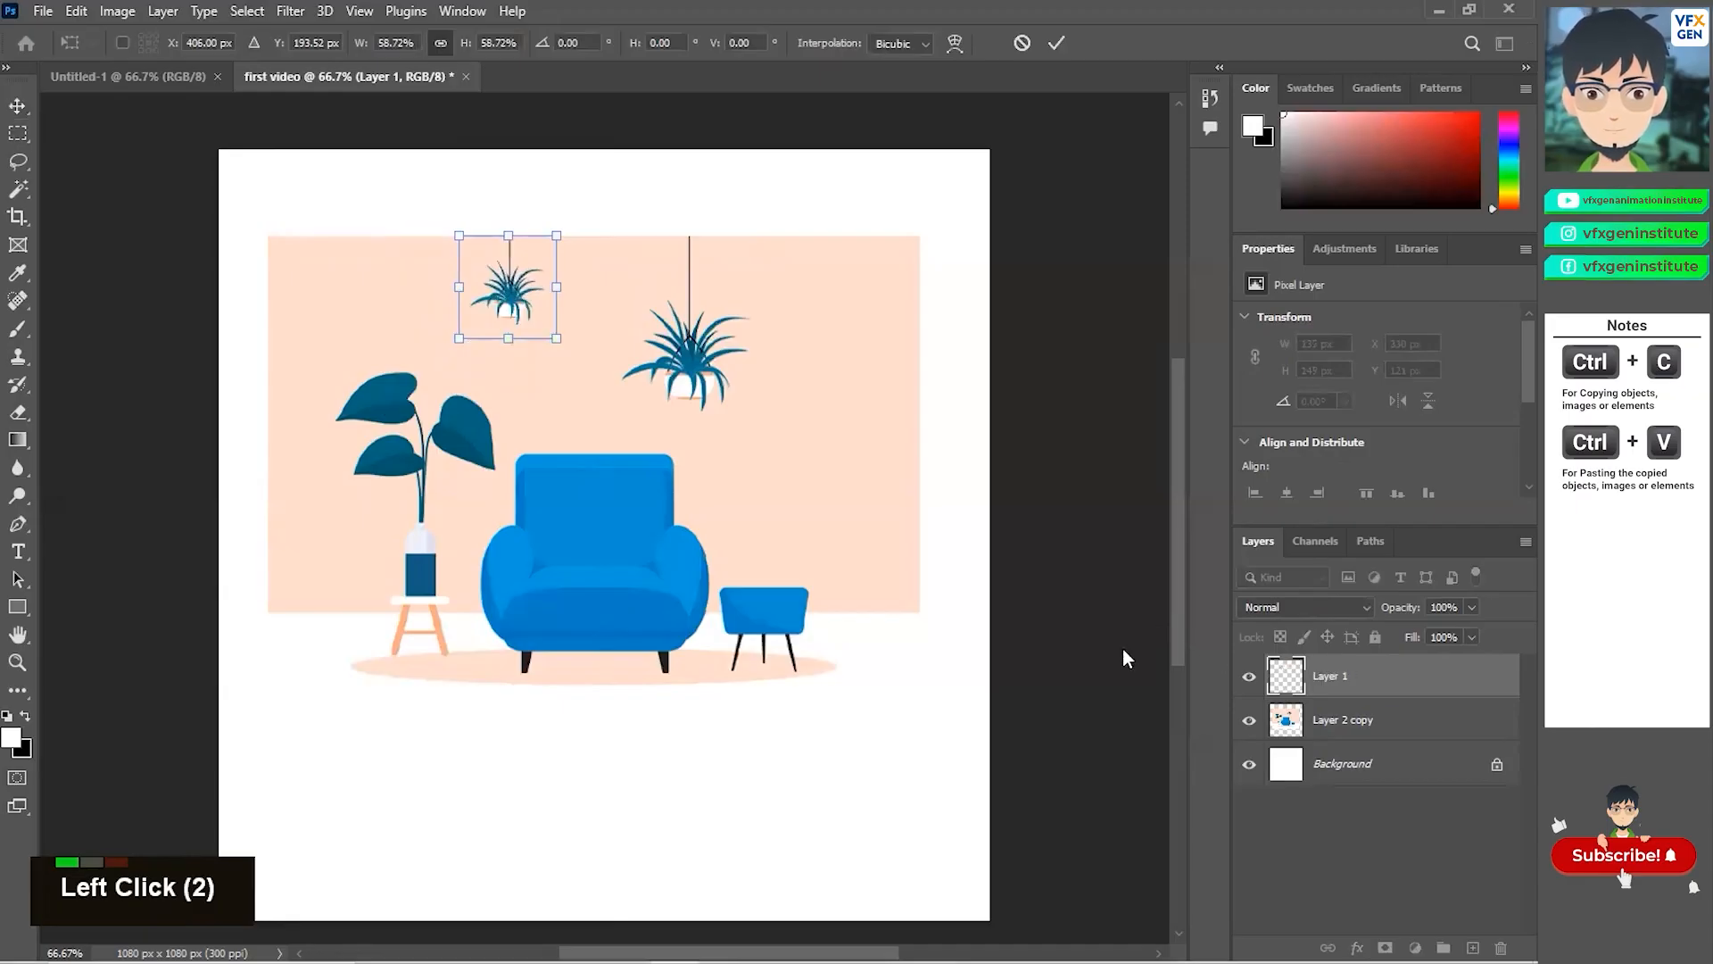
left_click_drag(506, 285, 501, 285)
double_click(1051, 48)
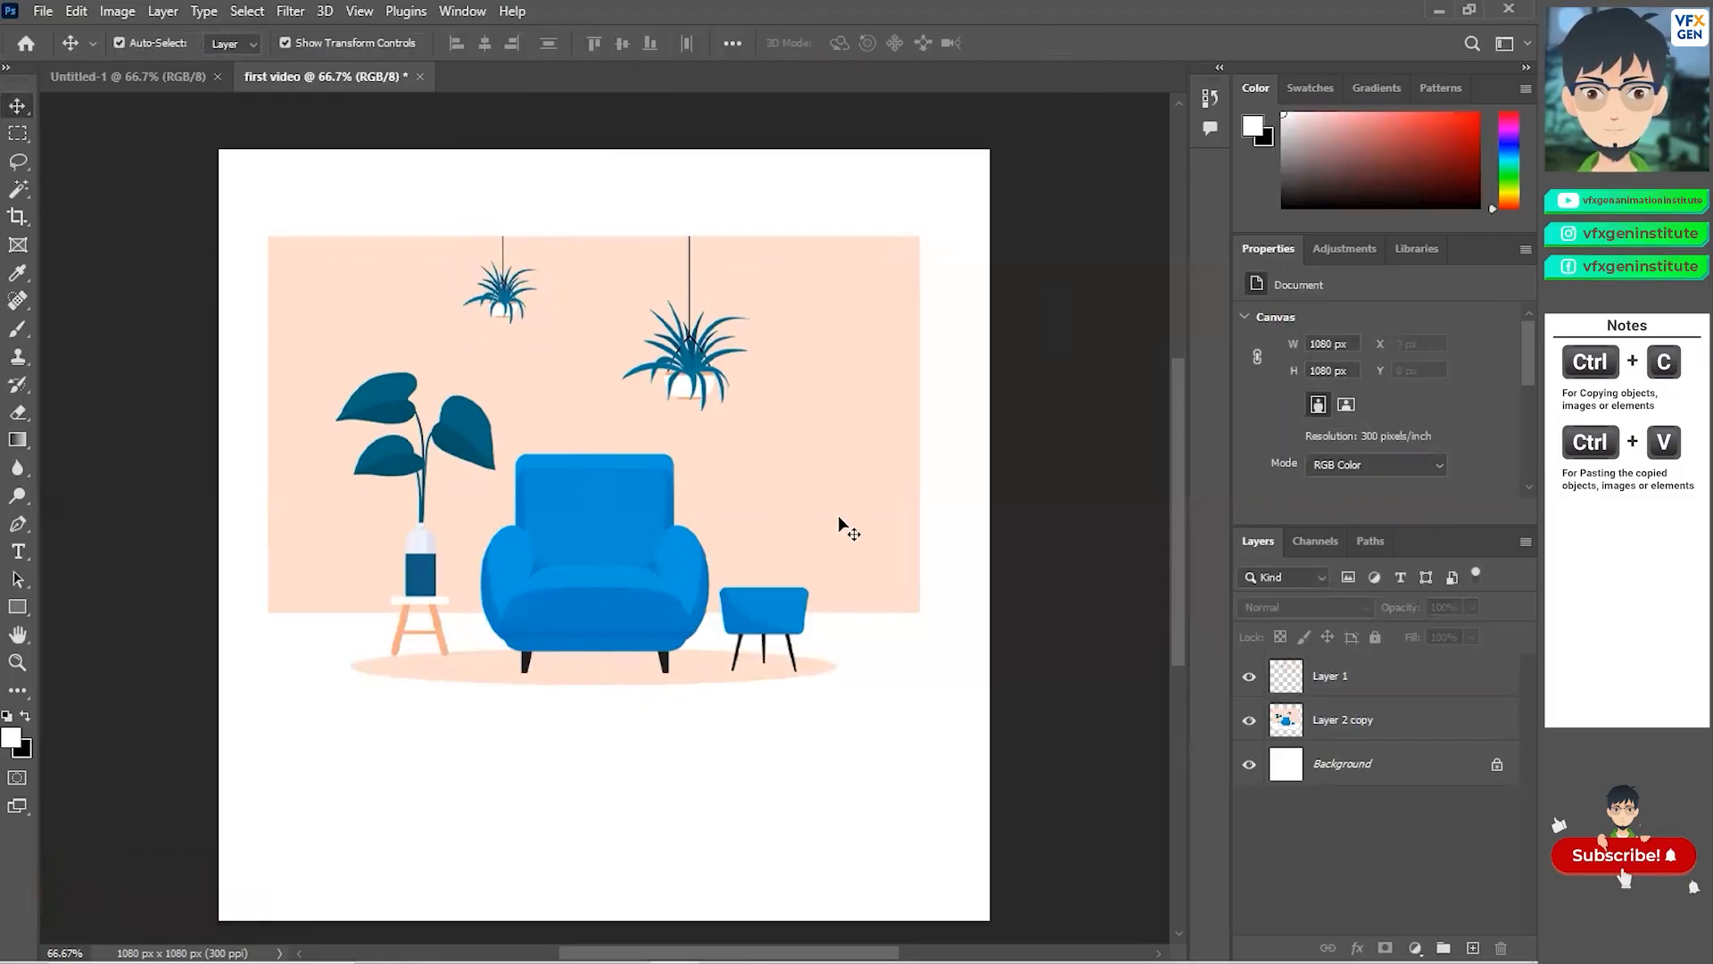
left_click(1251, 677)
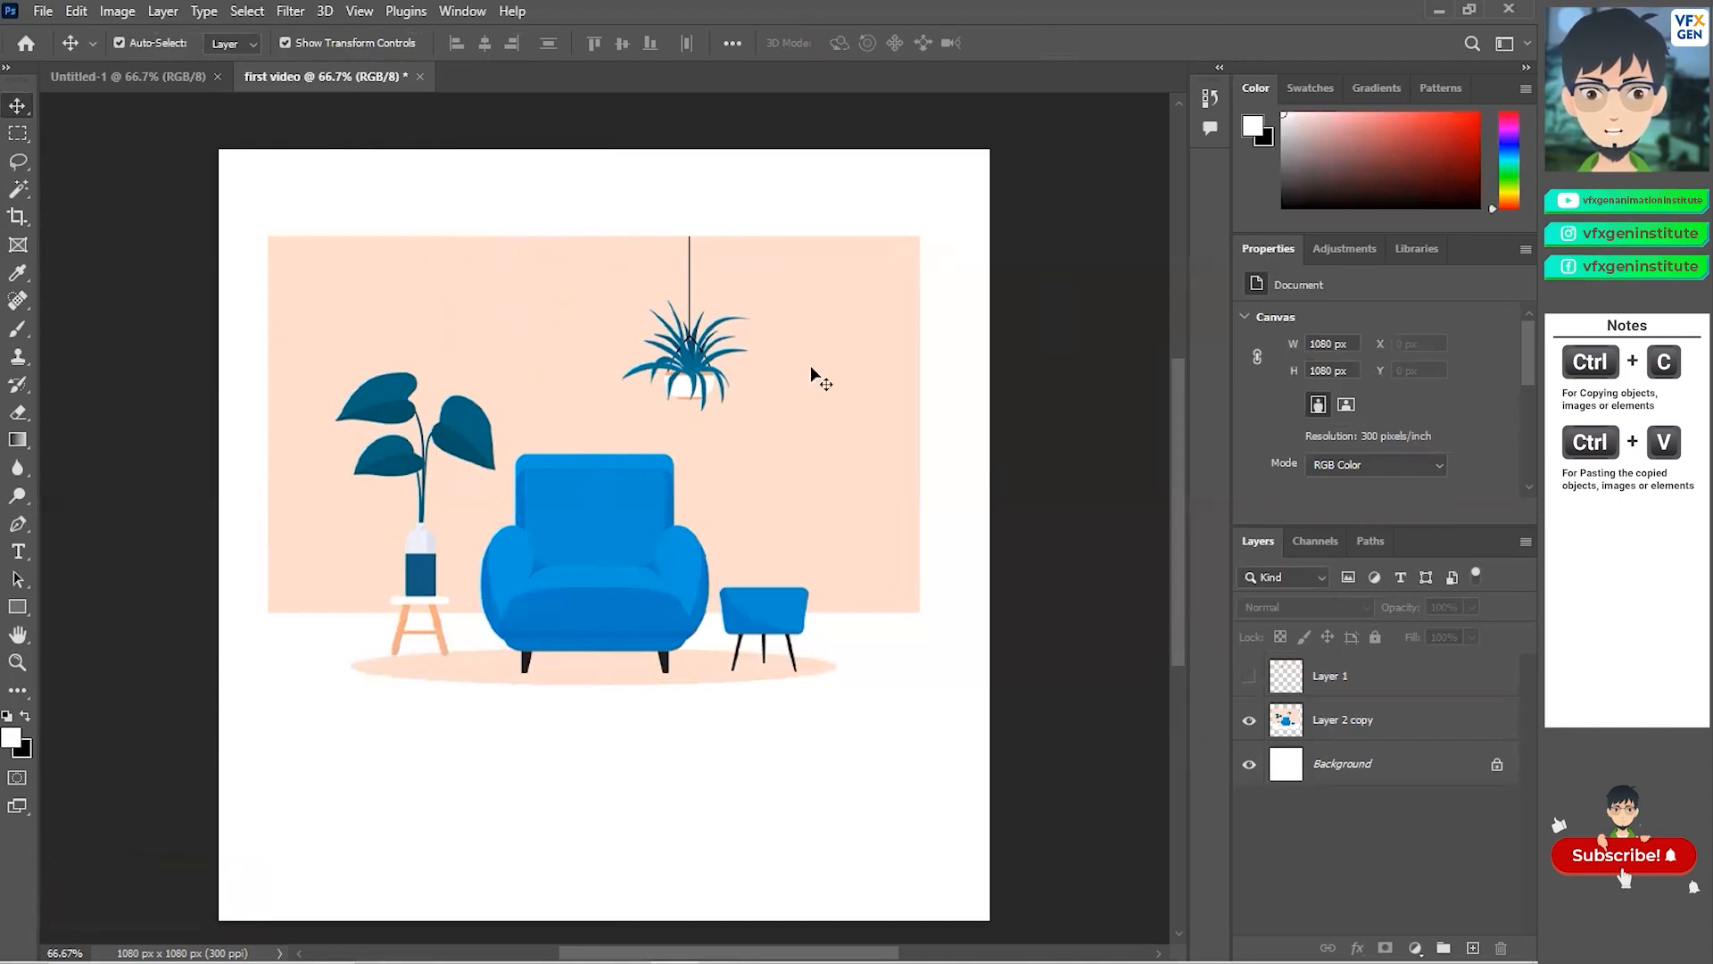
left_click(1249, 676)
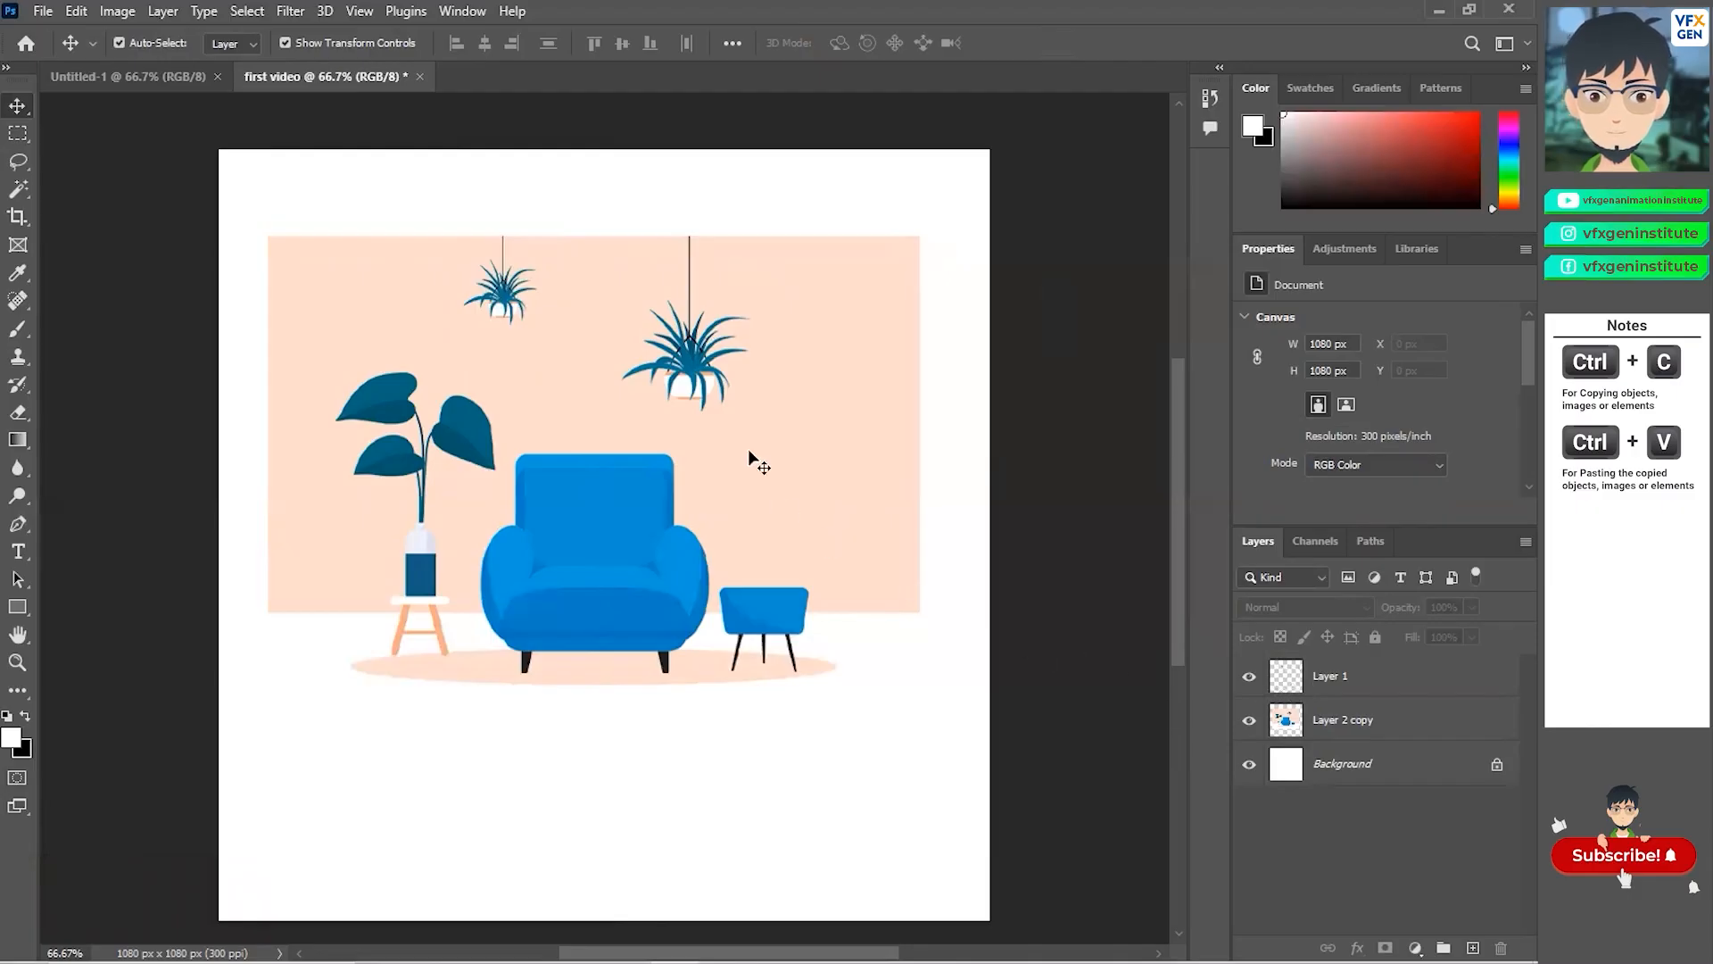
Select the larger hanging plant with the Rectangular Marquee tool and switch to the Move tool.
right_click(17, 133)
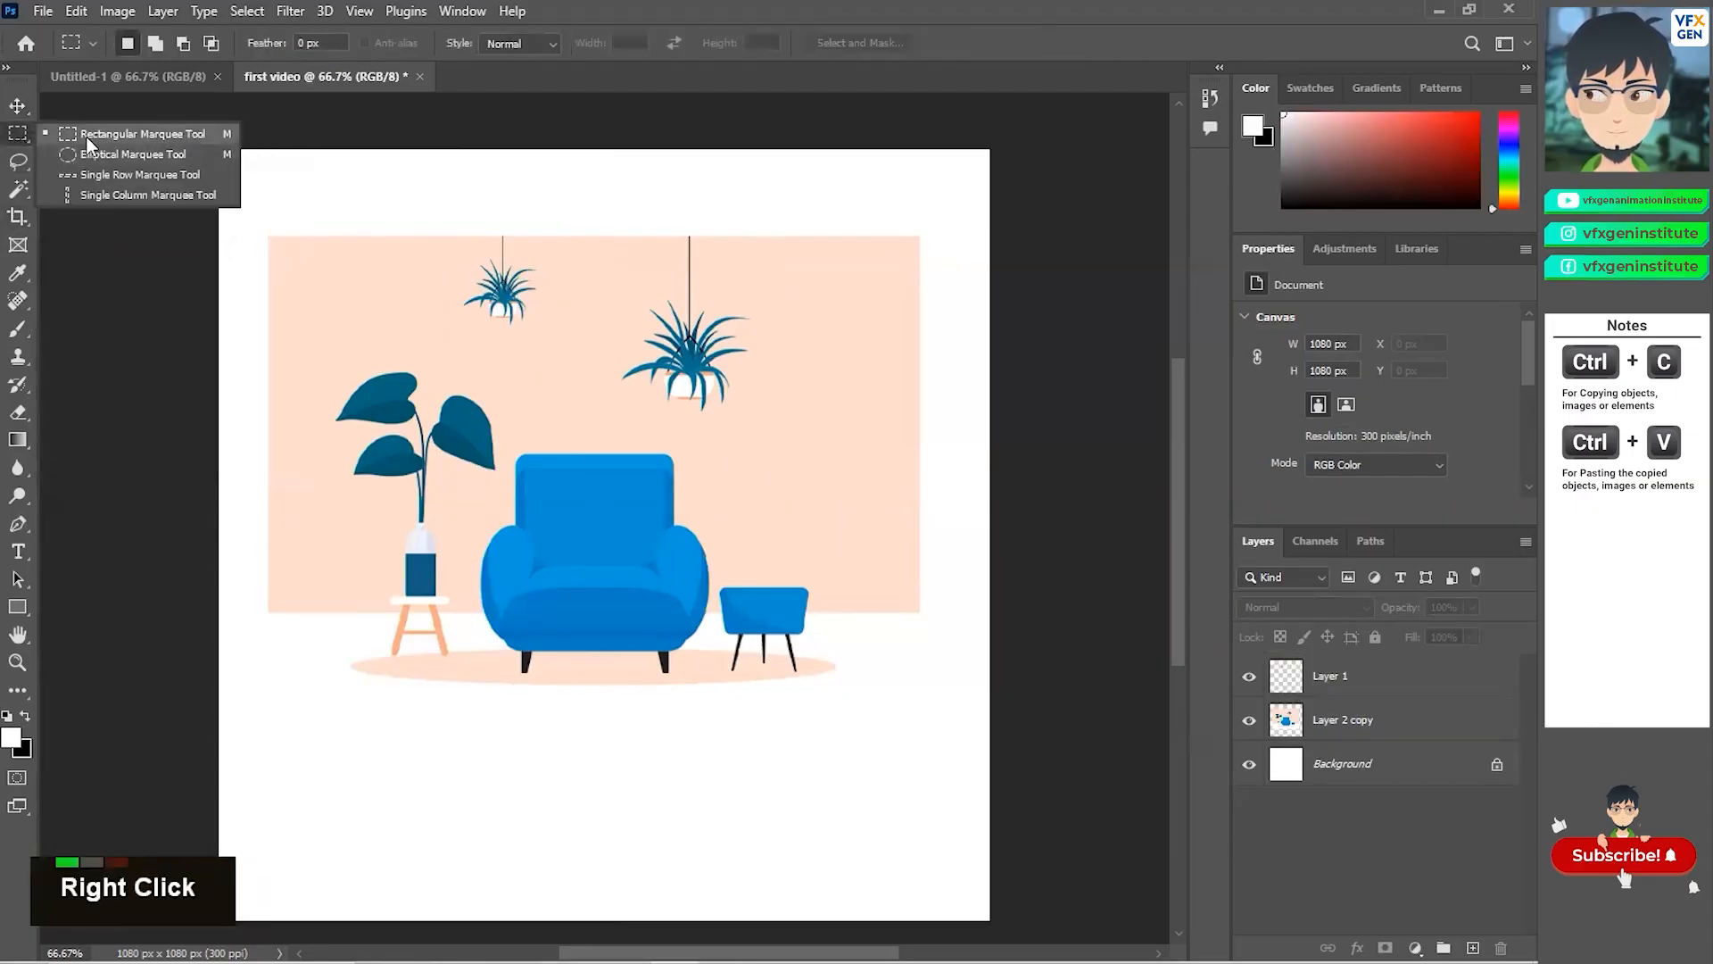
left_click(88, 143)
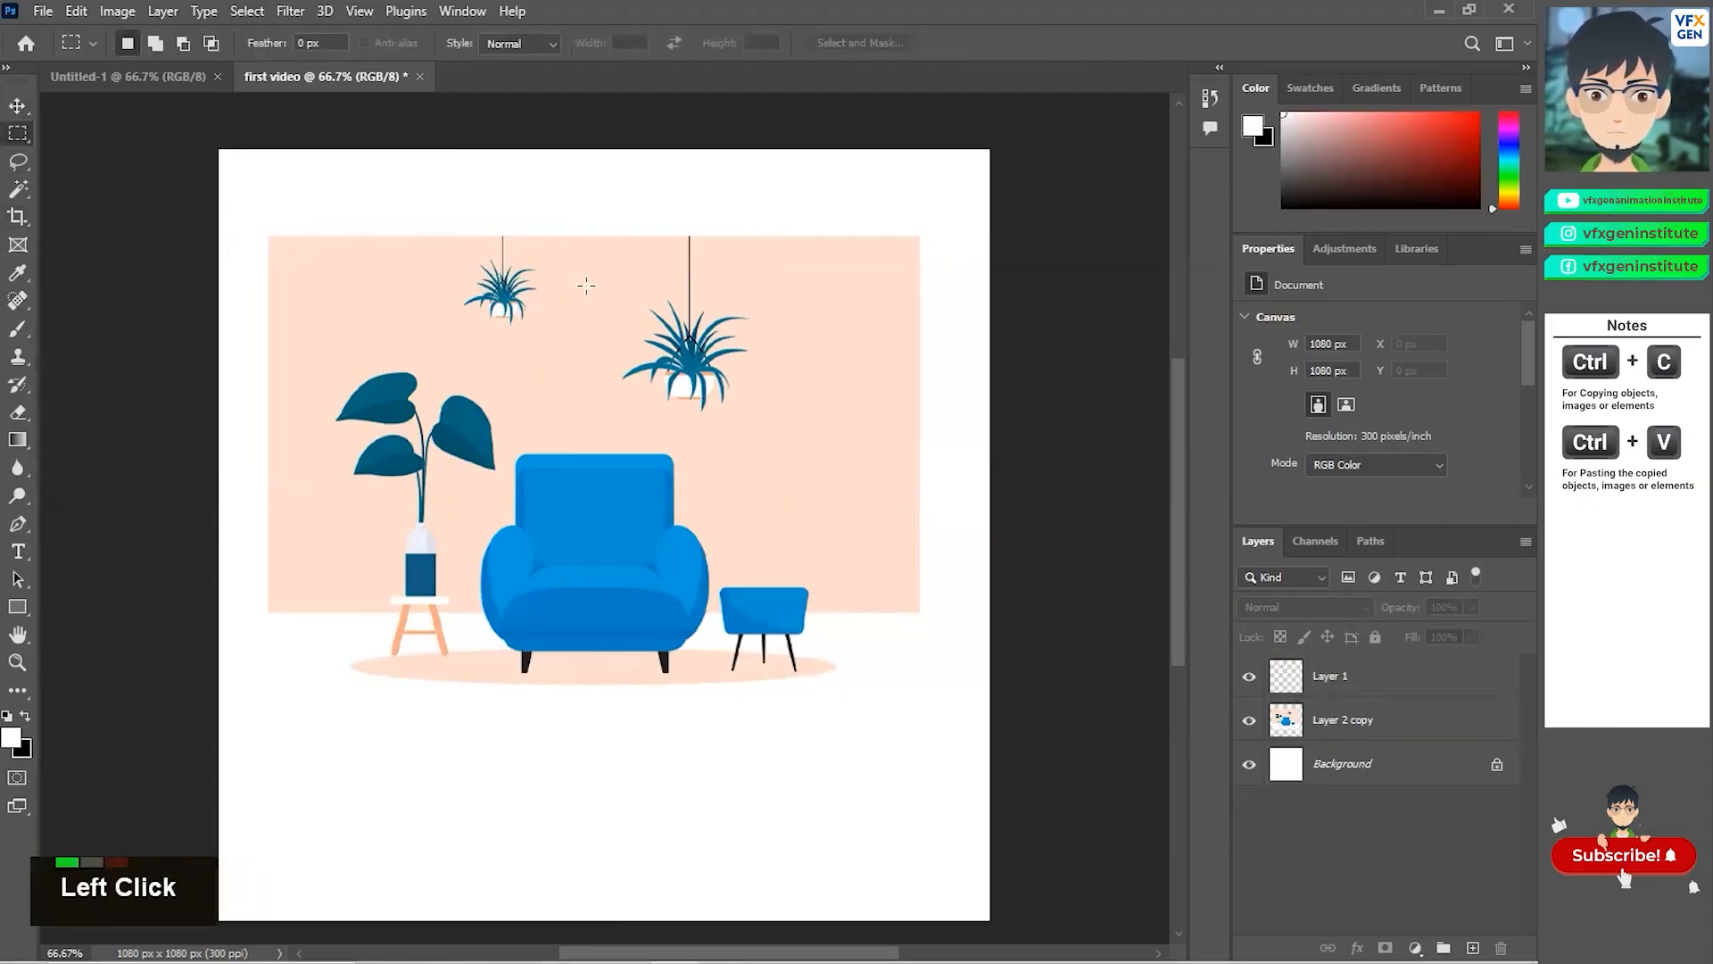
left_click(616, 284)
left_click_drag(615, 283, 856, 424)
left_click(740, 444)
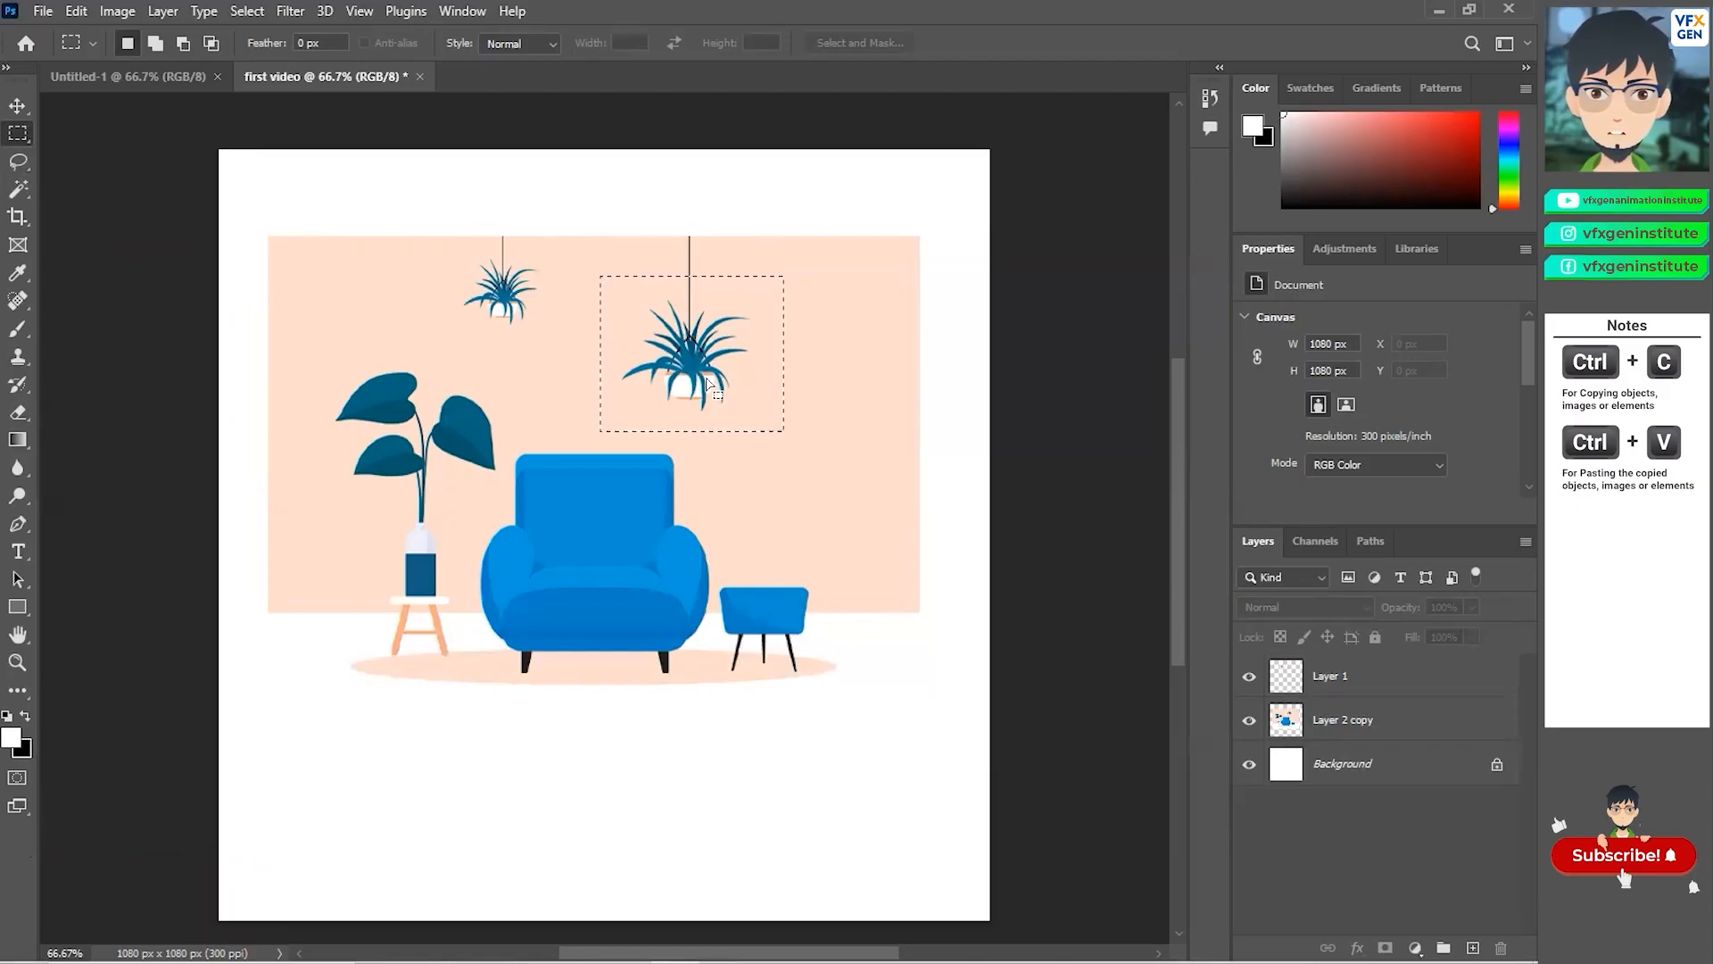
left_click(17, 105)
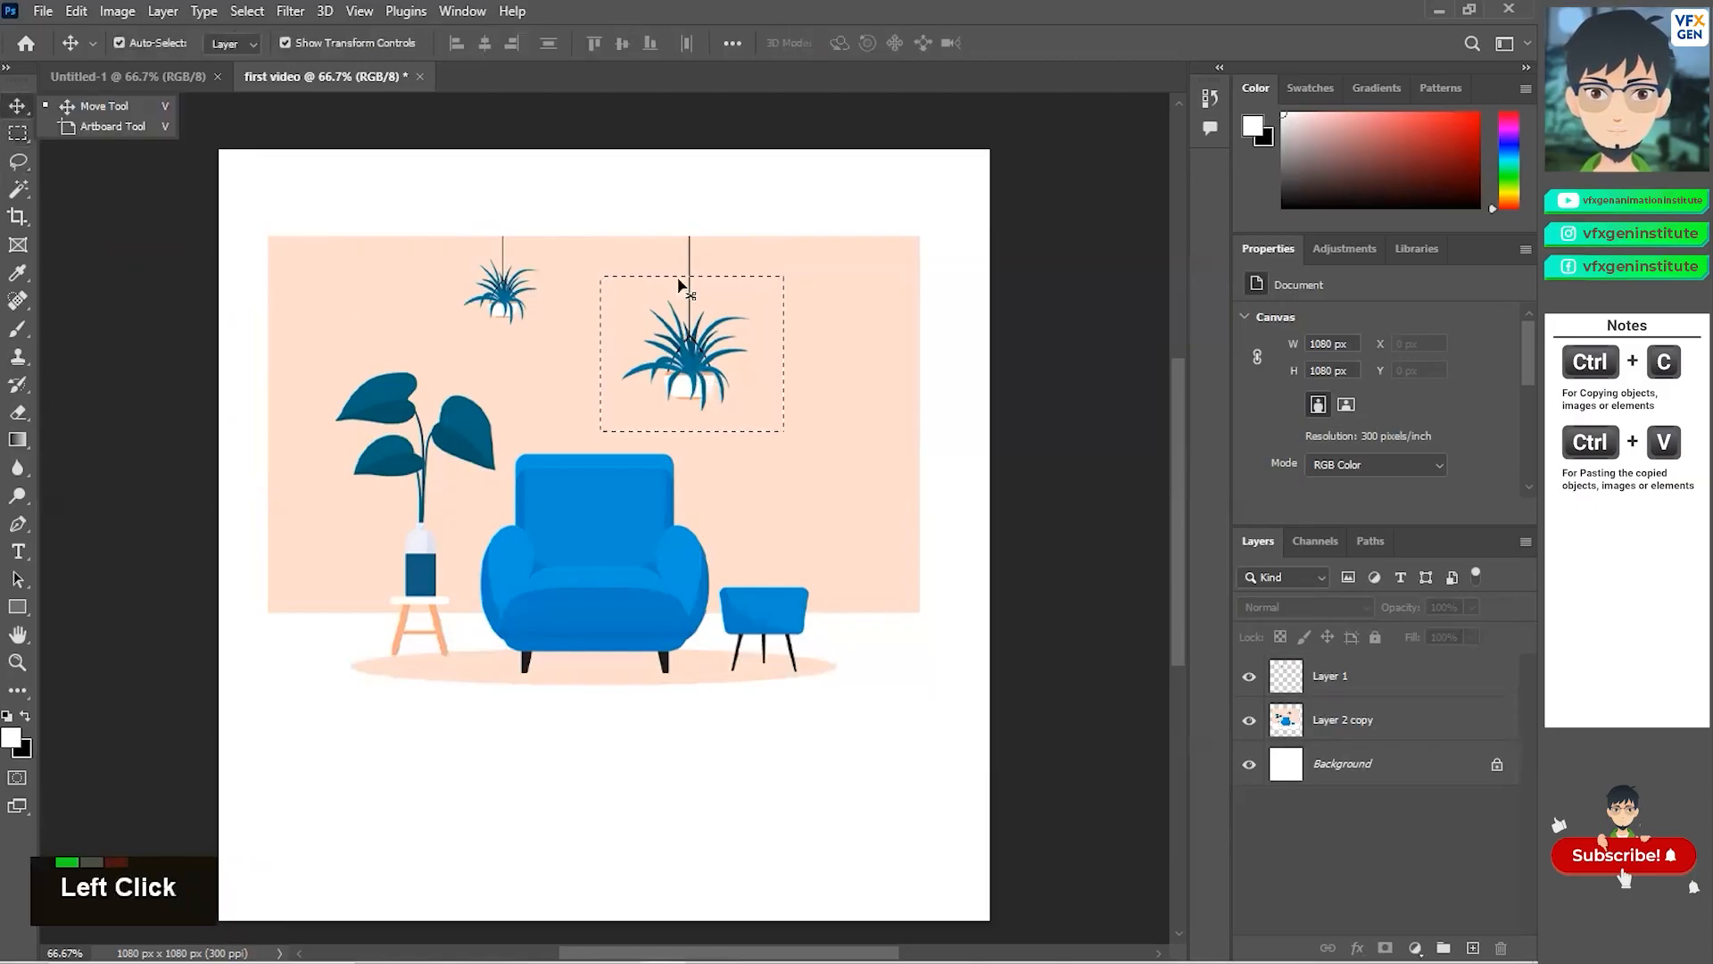
Select the small hanging plant with the Elliptical Marquee tool, and replace that selection with an ellipse around the larger hanging plant.
right_click(11, 136)
left_click(57, 159)
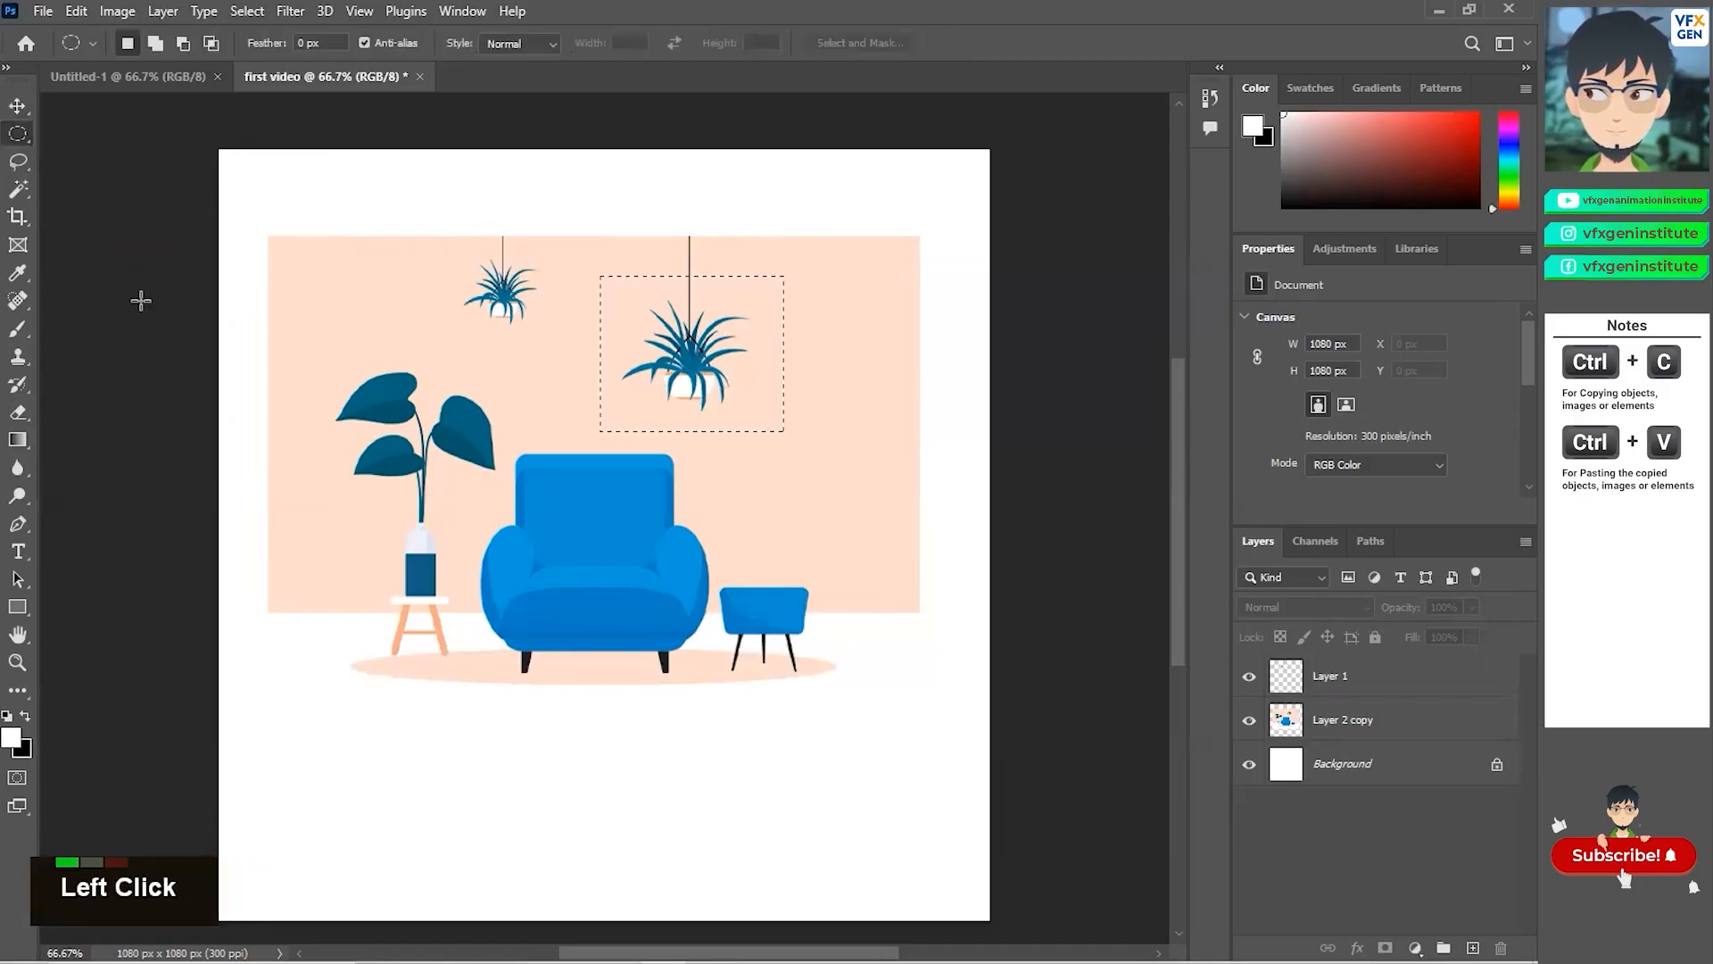
left_click_drag(453, 252, 557, 357)
left_click(595, 390)
left_click_drag(454, 253, 554, 357)
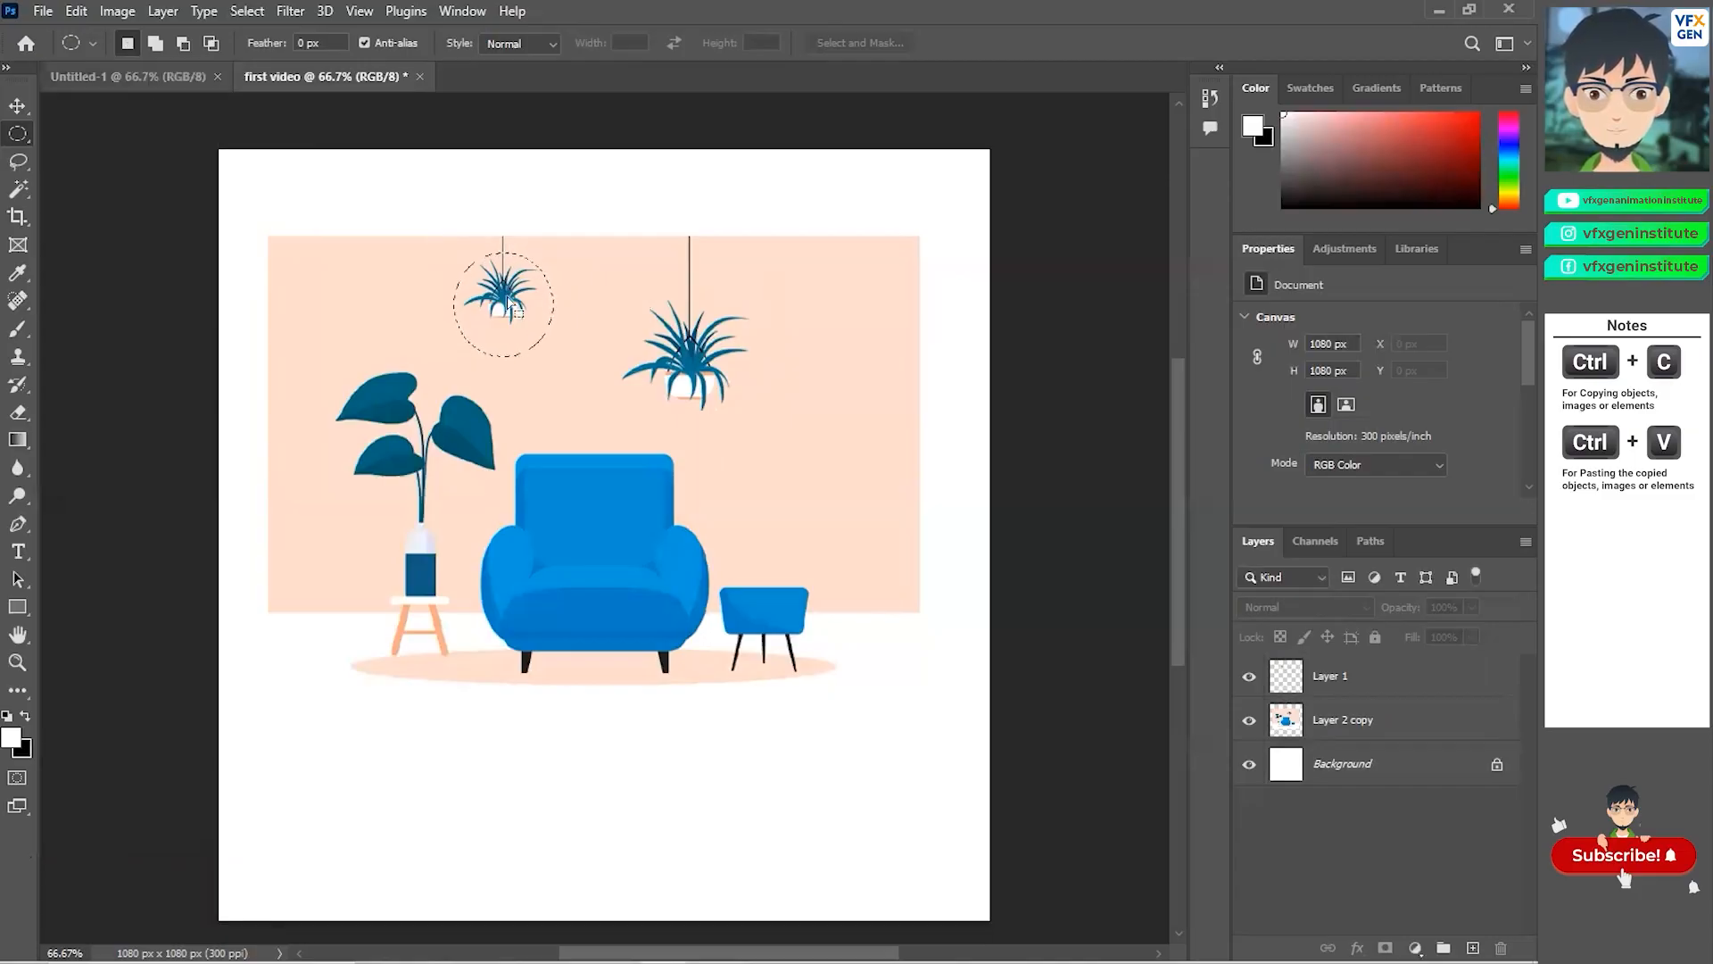
left_click_drag(597, 275, 791, 448)
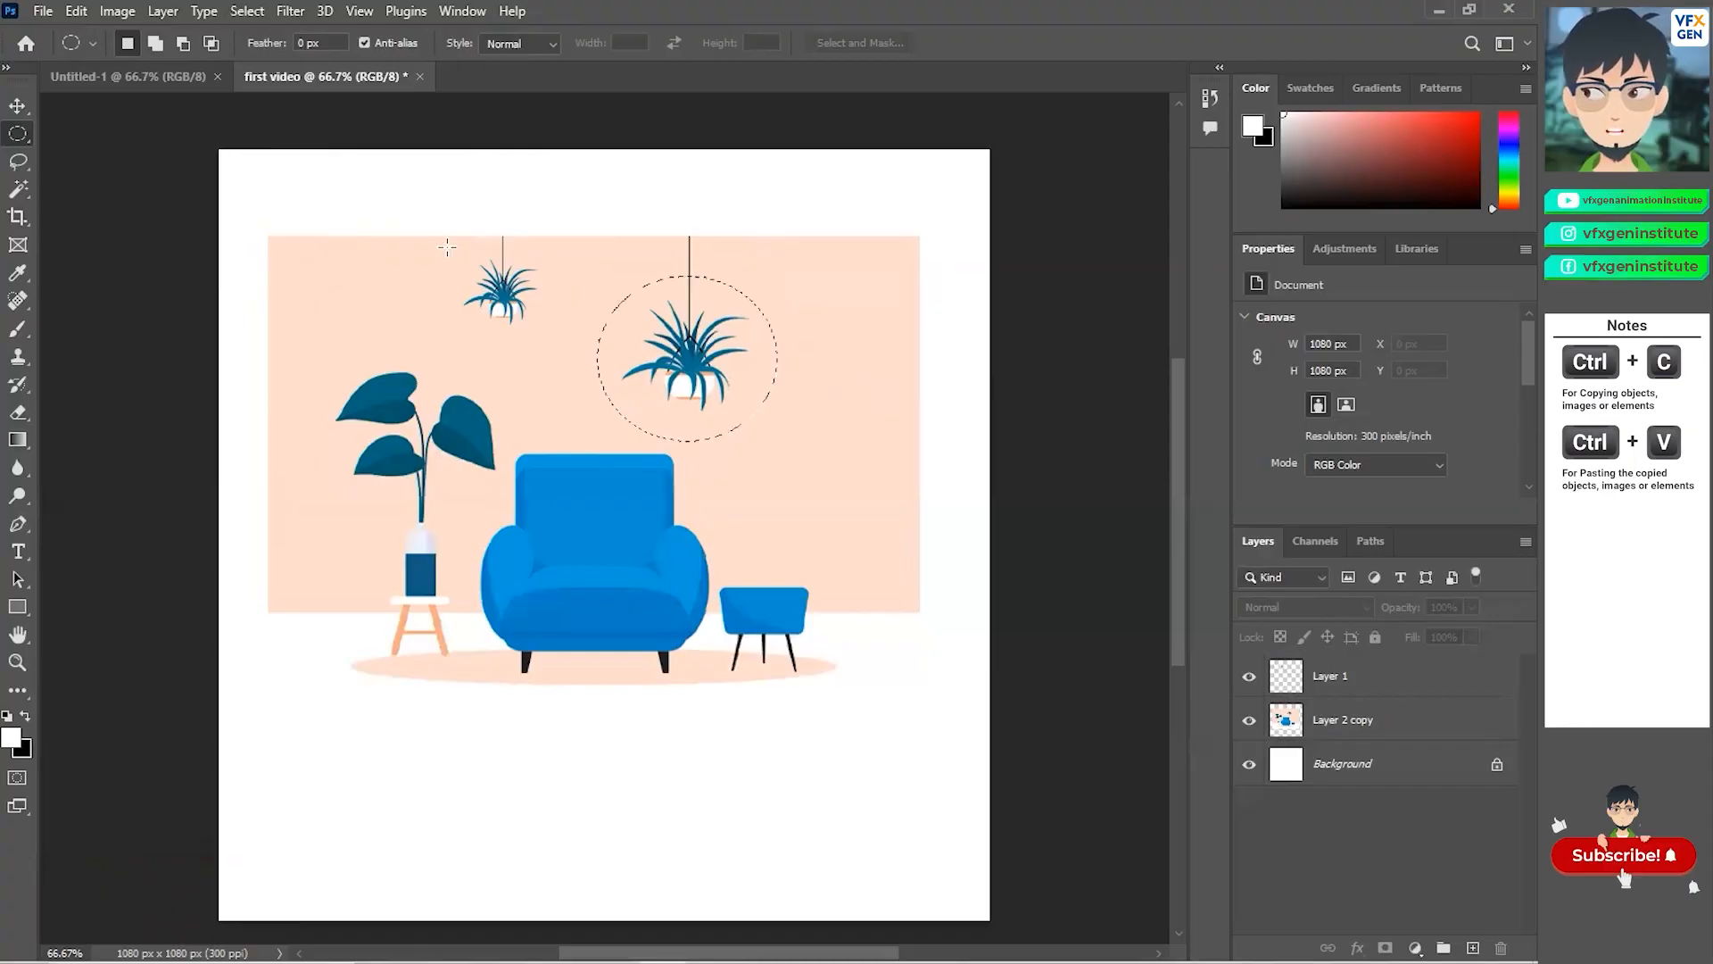
In Add to selection mode, extend the elliptical selection with one ellipse beside the larger hanging plant and another around the small one.
left_click(155, 42)
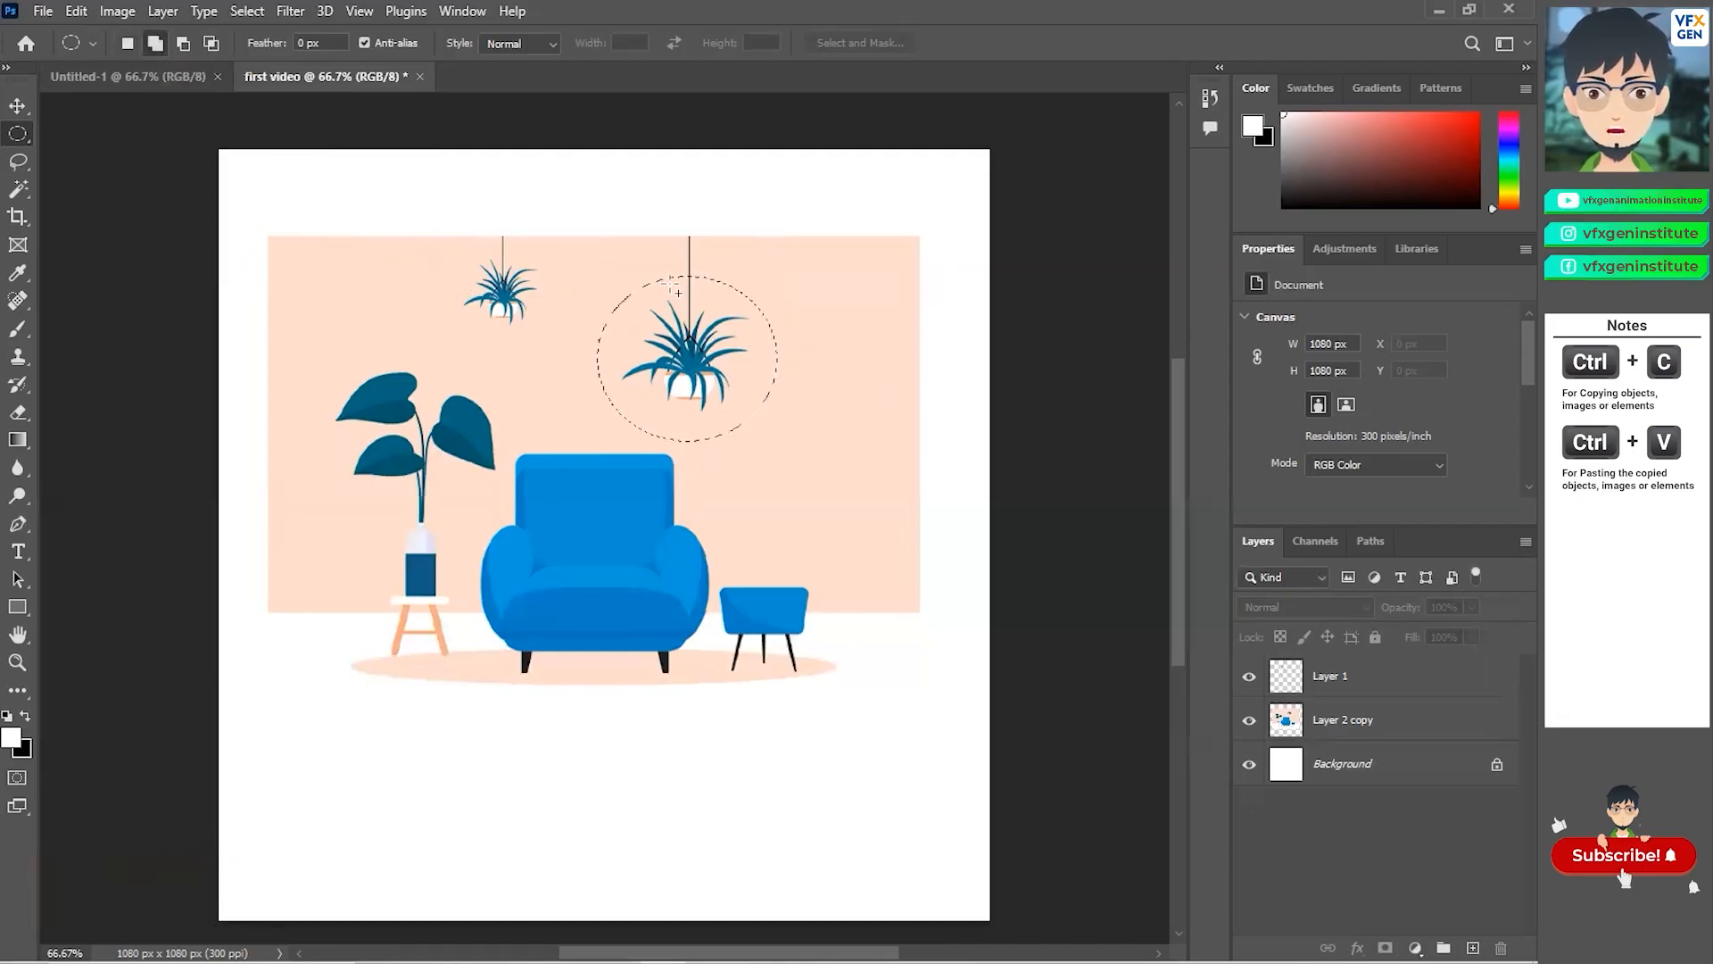
left_click(839, 307)
left_click_drag(744, 399, 748, 396)
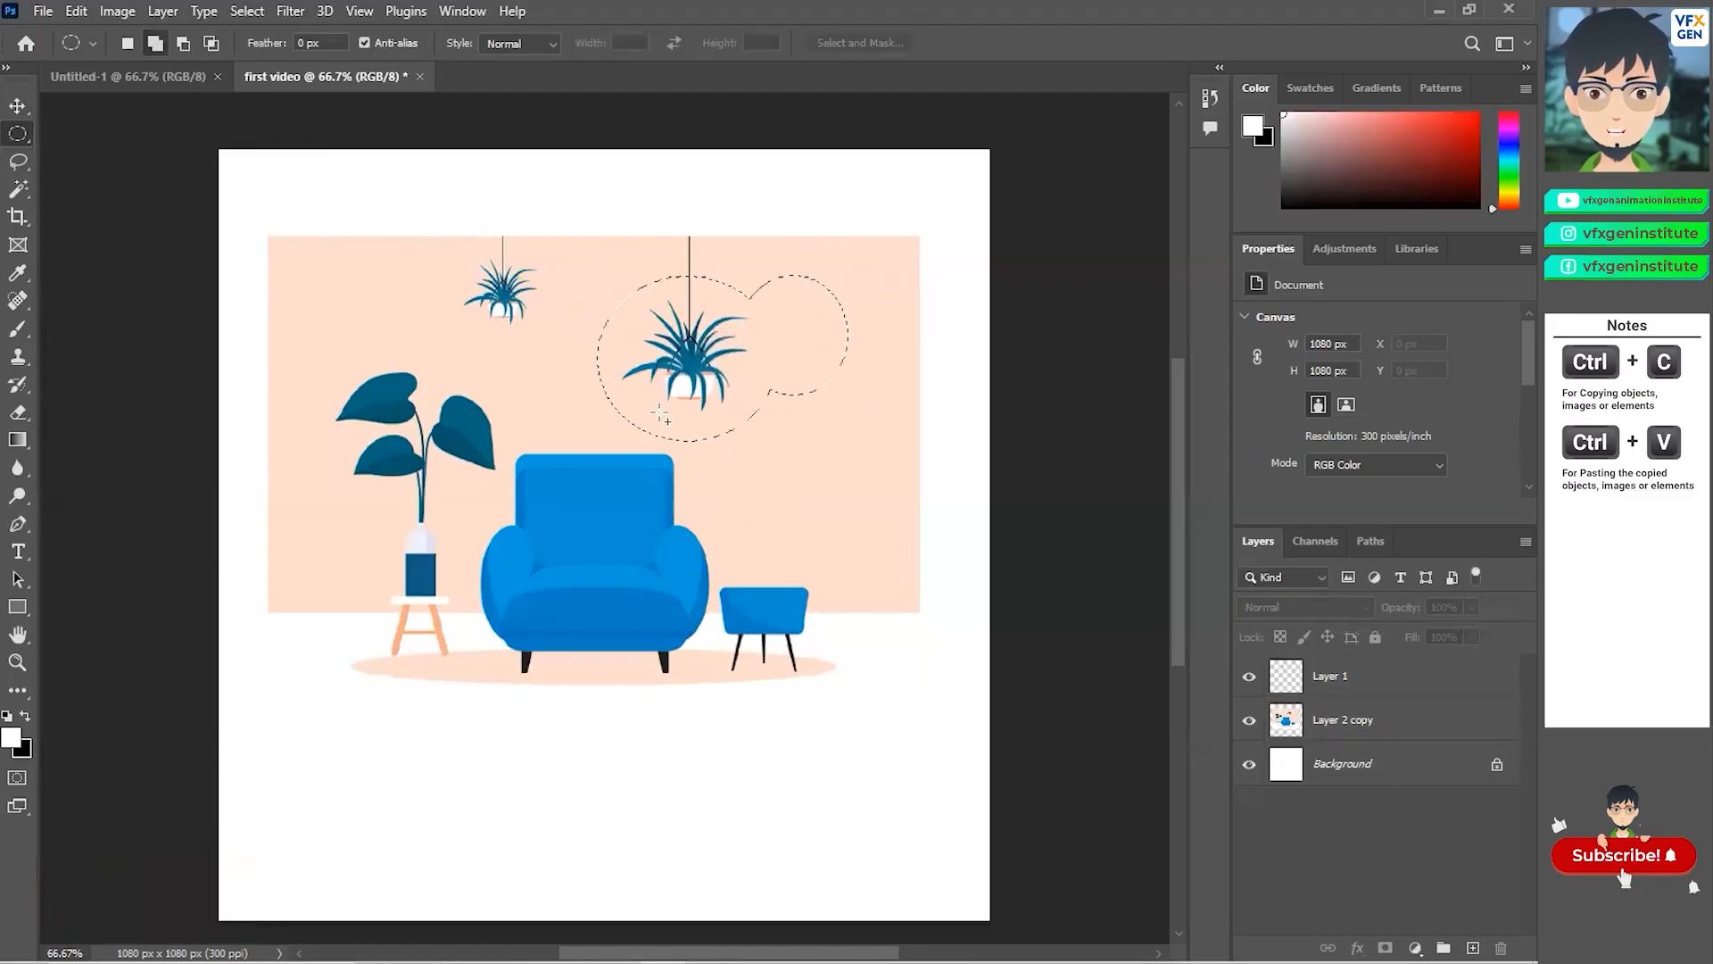
left_click_drag(441, 263, 647, 385)
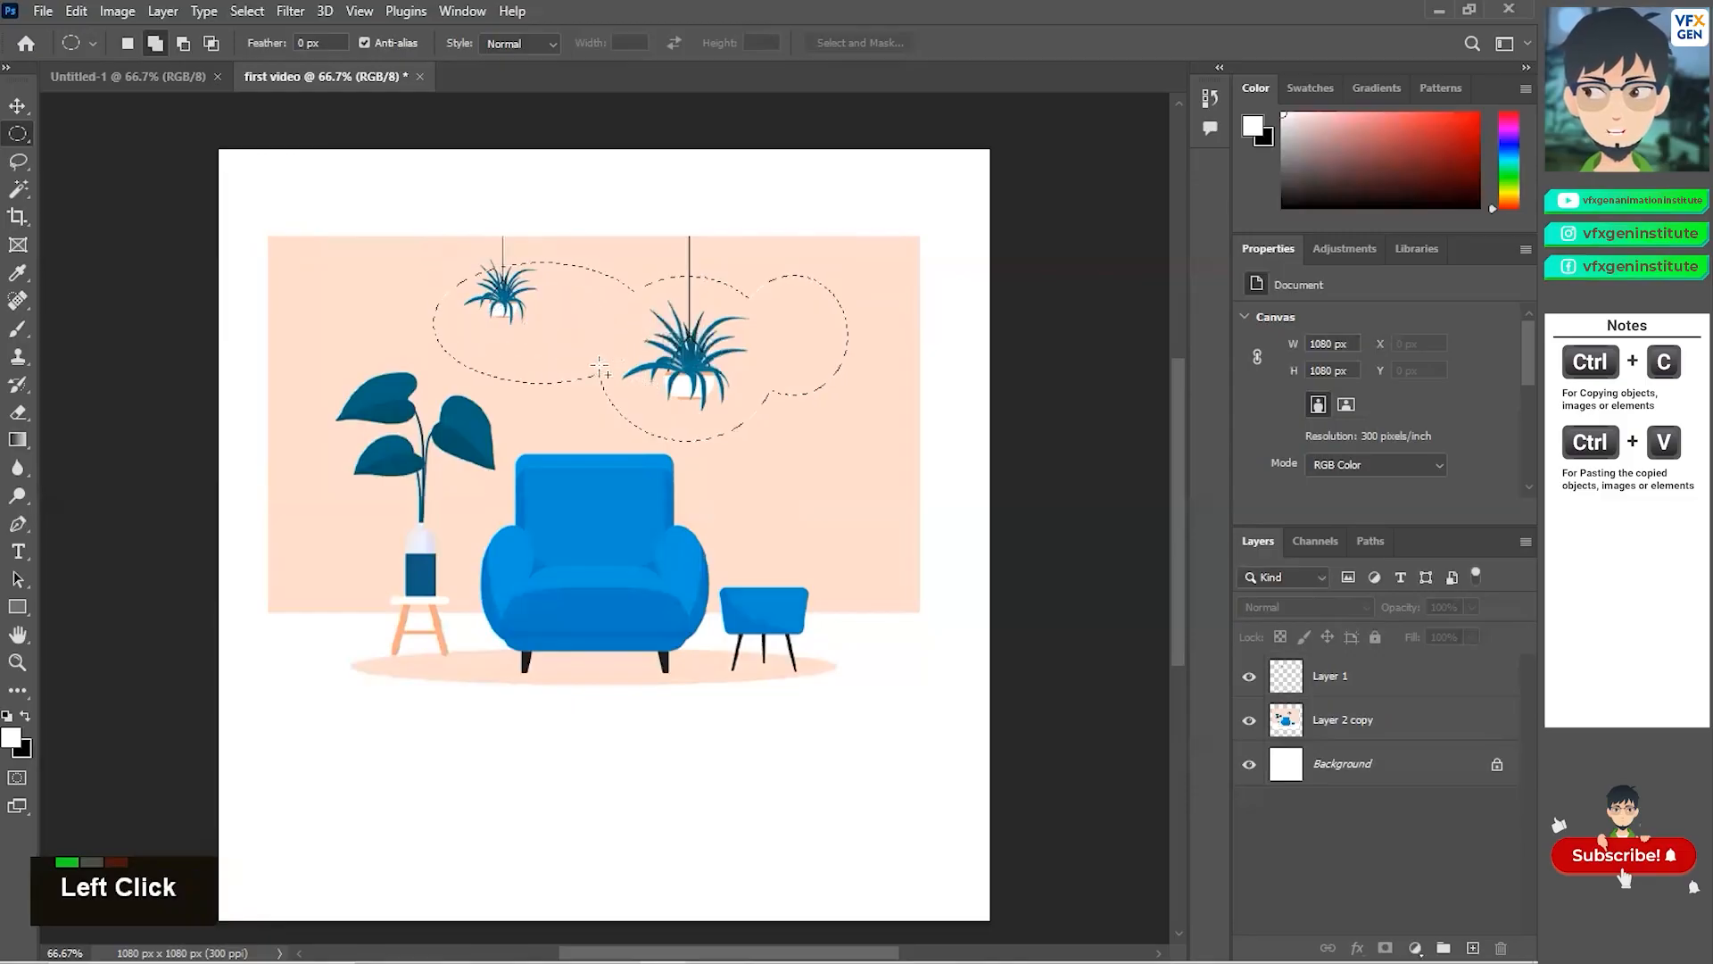
Subtract an ellipse over the small hanging plant, intersect the selection with an ellipse beside the larger plant, and restore New selection mode.
left_click(183, 43)
left_click_drag(407, 229, 555, 385)
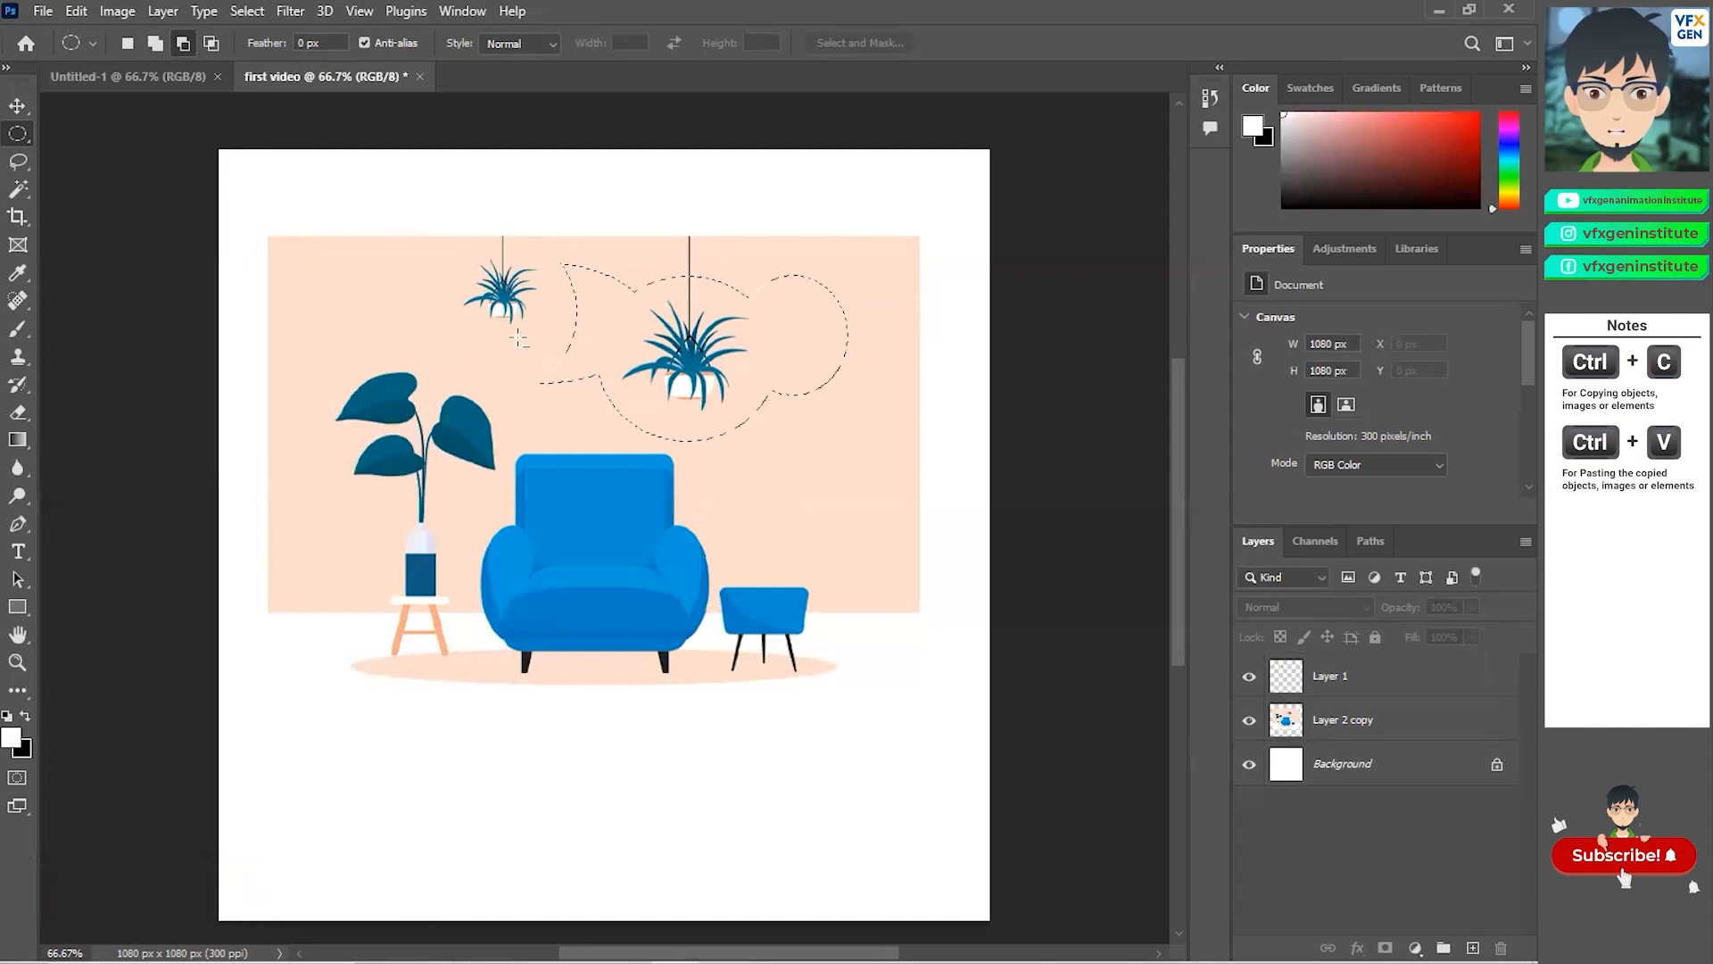
left_click(207, 45)
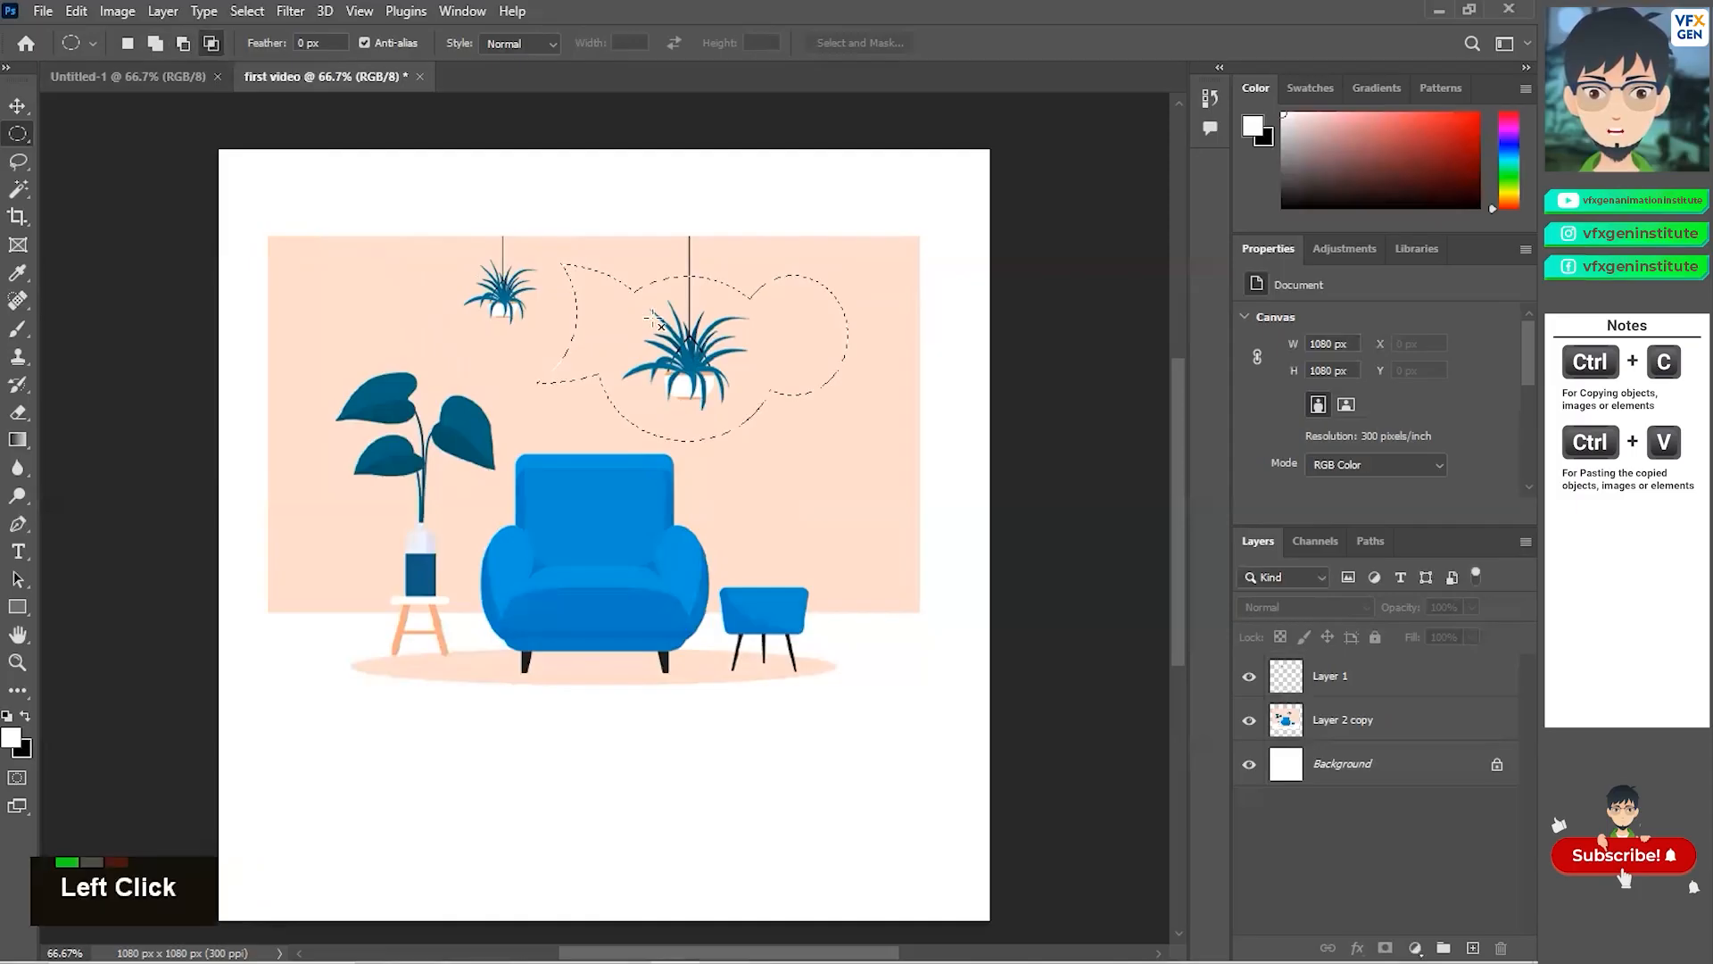
mouse_move(893, 280)
left_mouse_down()
mouse_move(806, 398)
mouse_move(792, 393)
left_mouse_up()
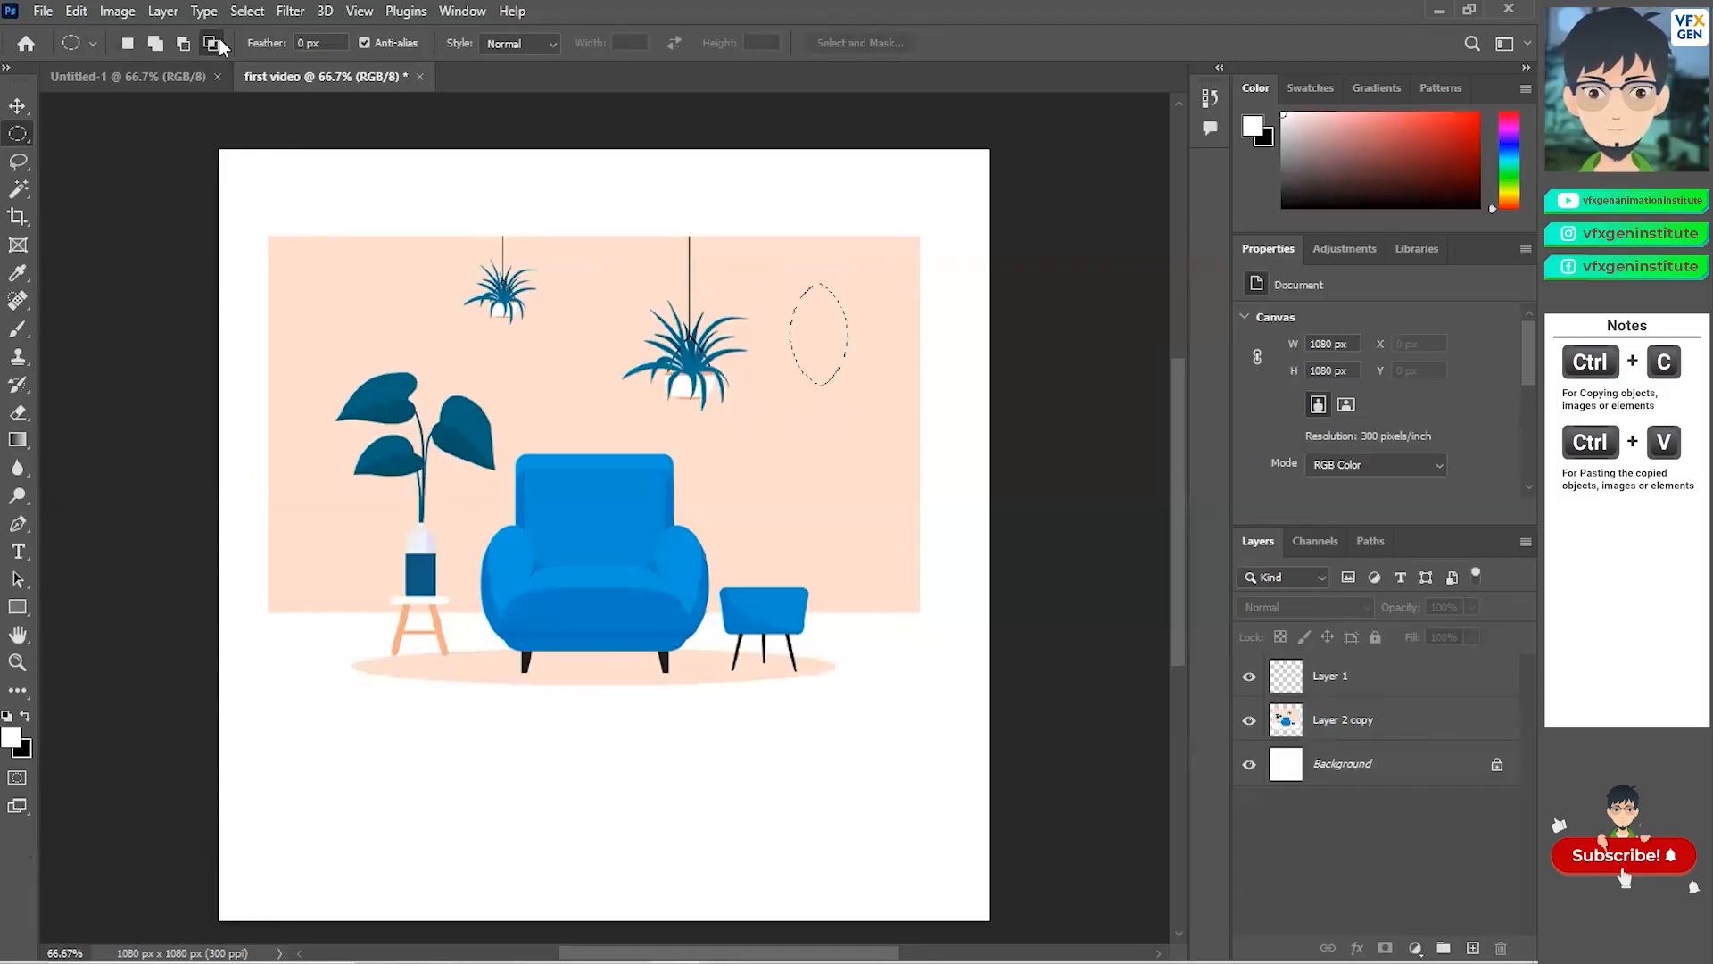
left_click(127, 46)
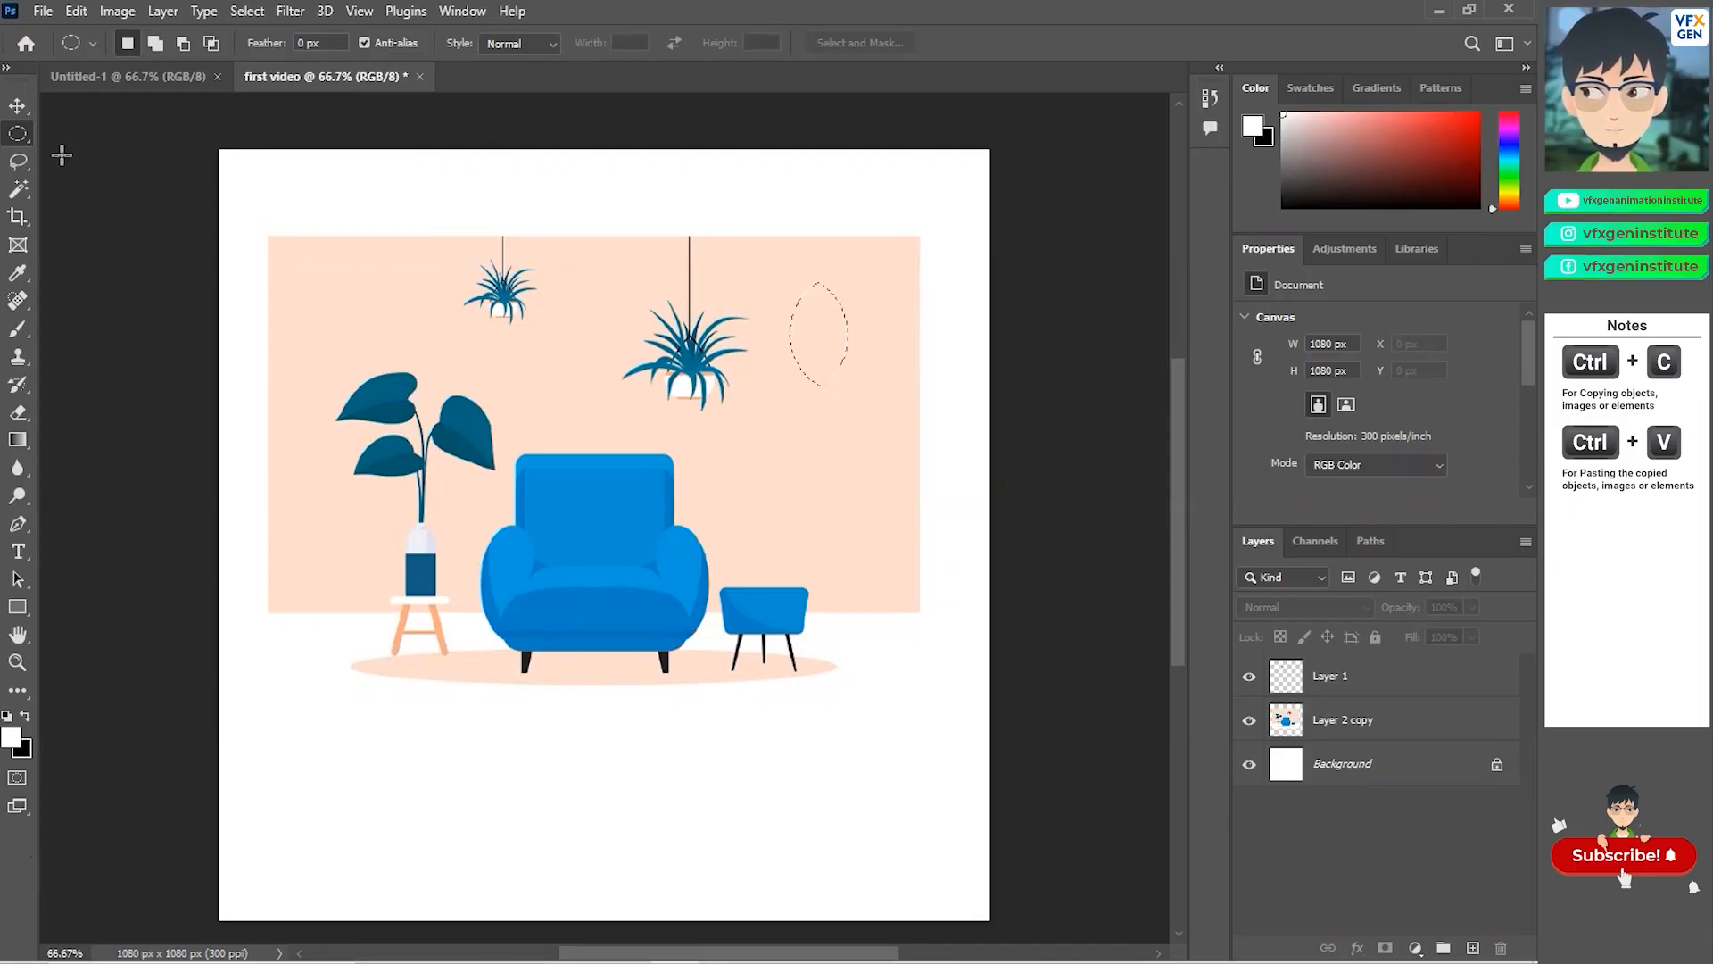
Look over the available Marquee and Lasso tool variants and switch back to the Move tool.
right_click(18, 134)
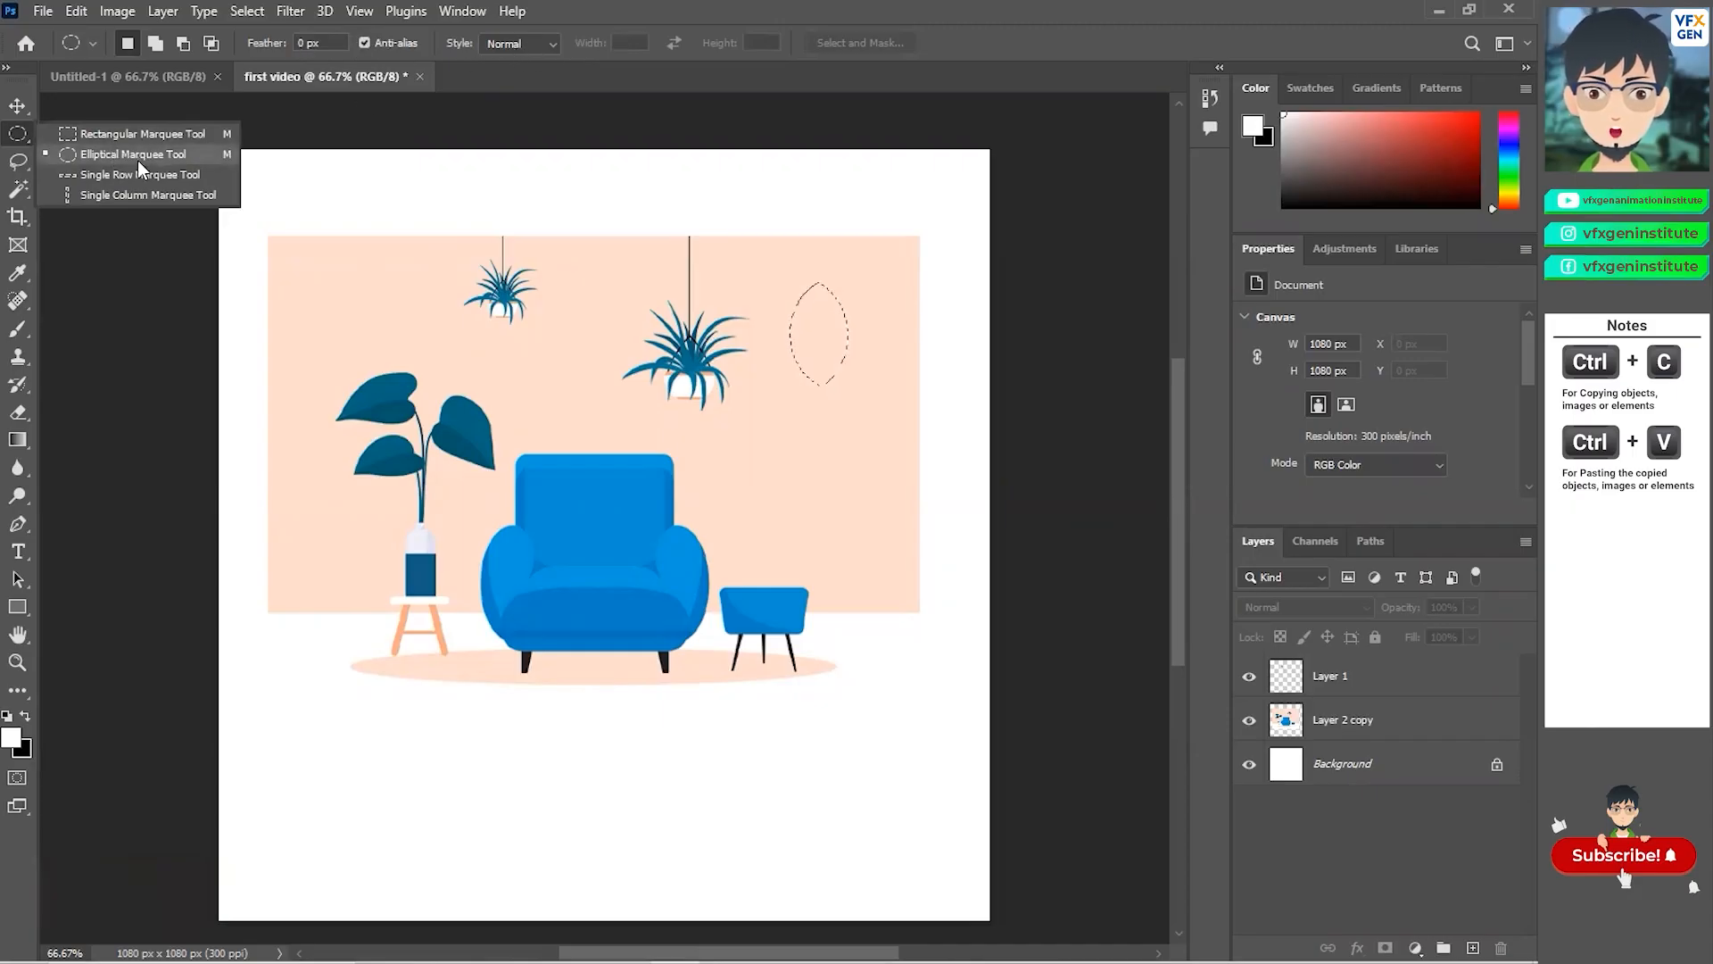
left_click(13, 162)
right_click(13, 163)
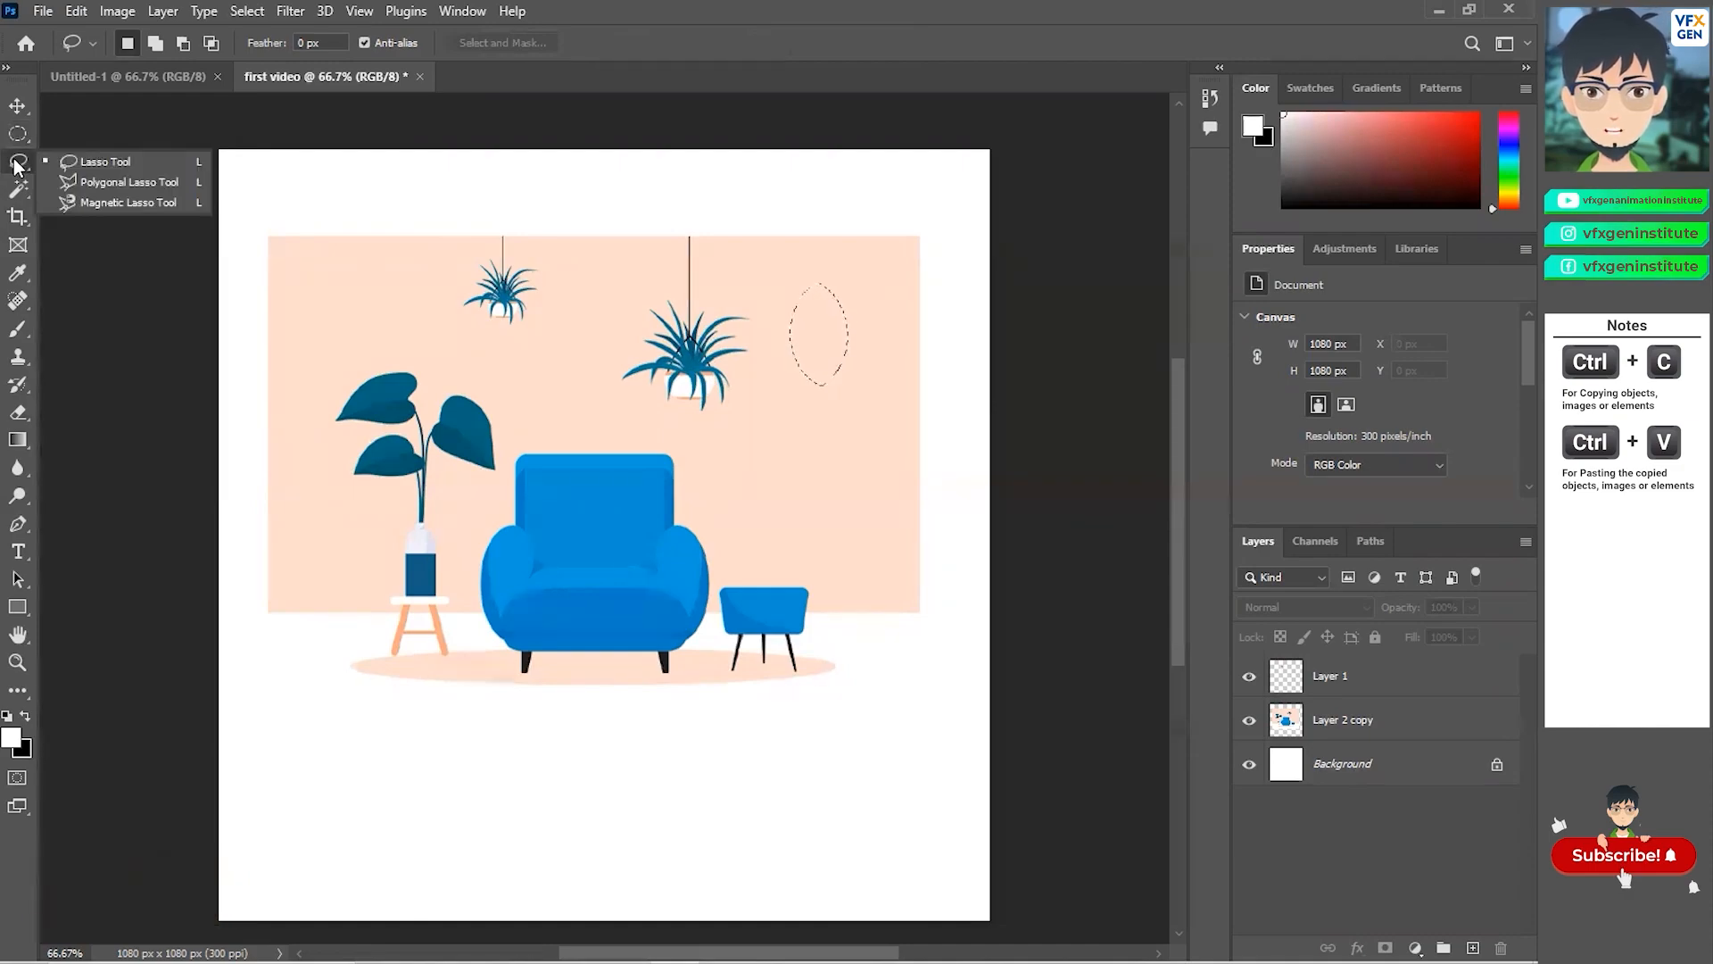
left_click(17, 105)
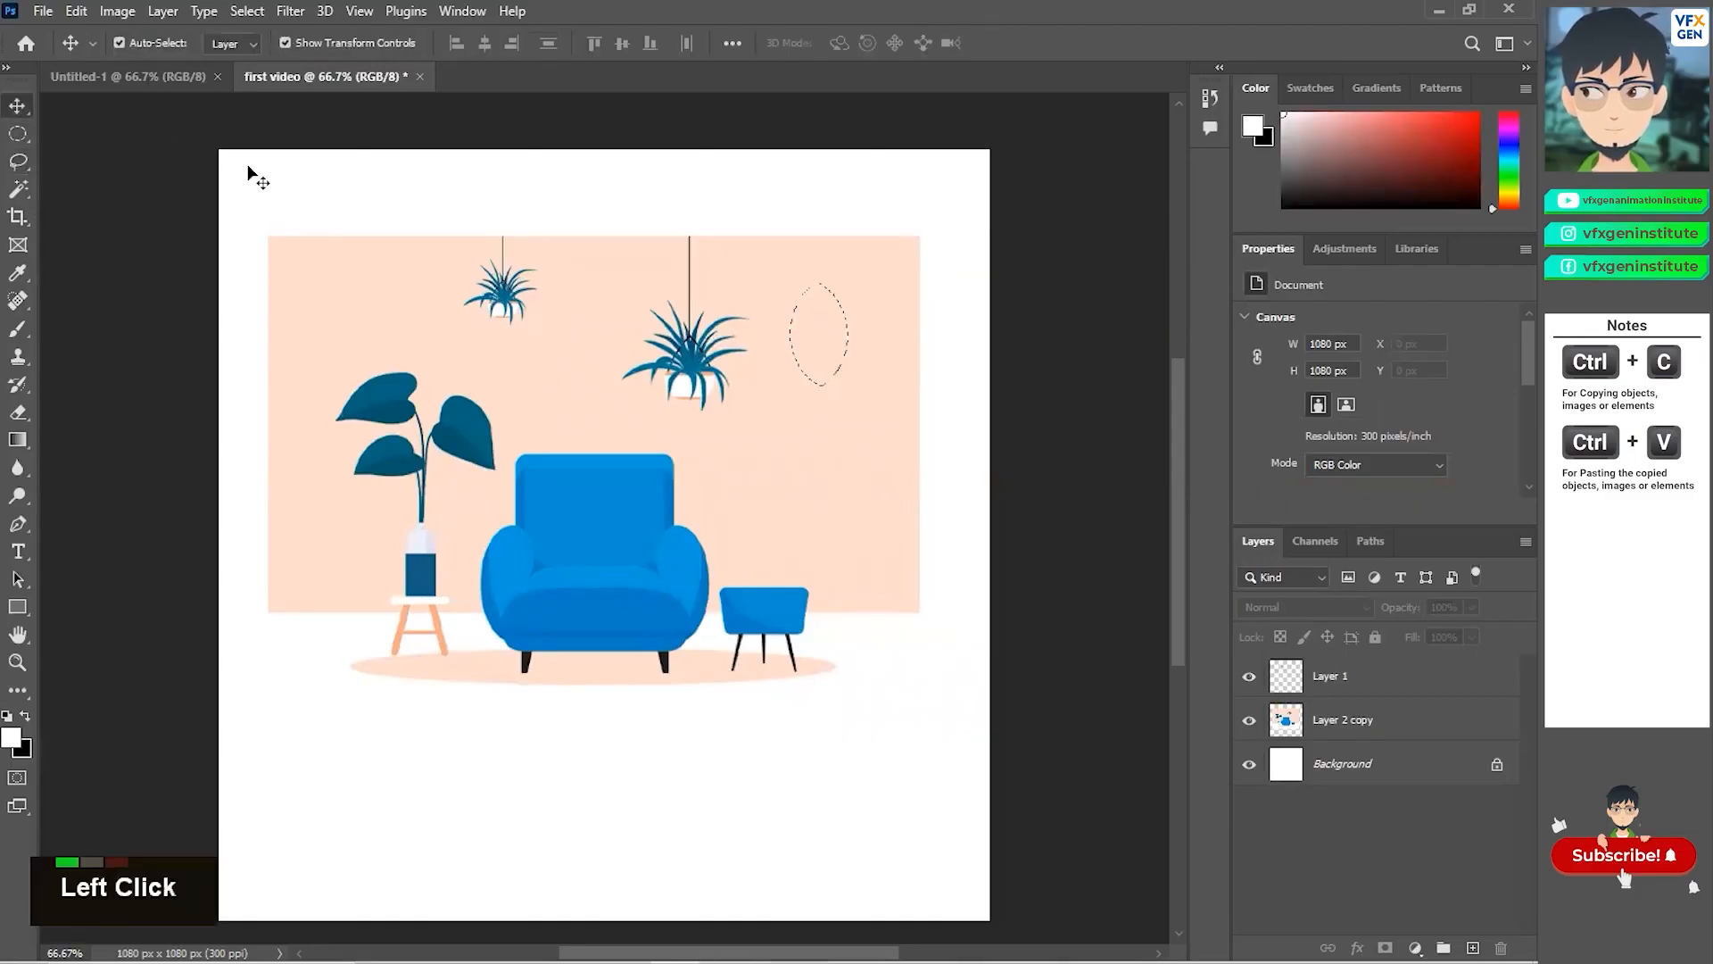